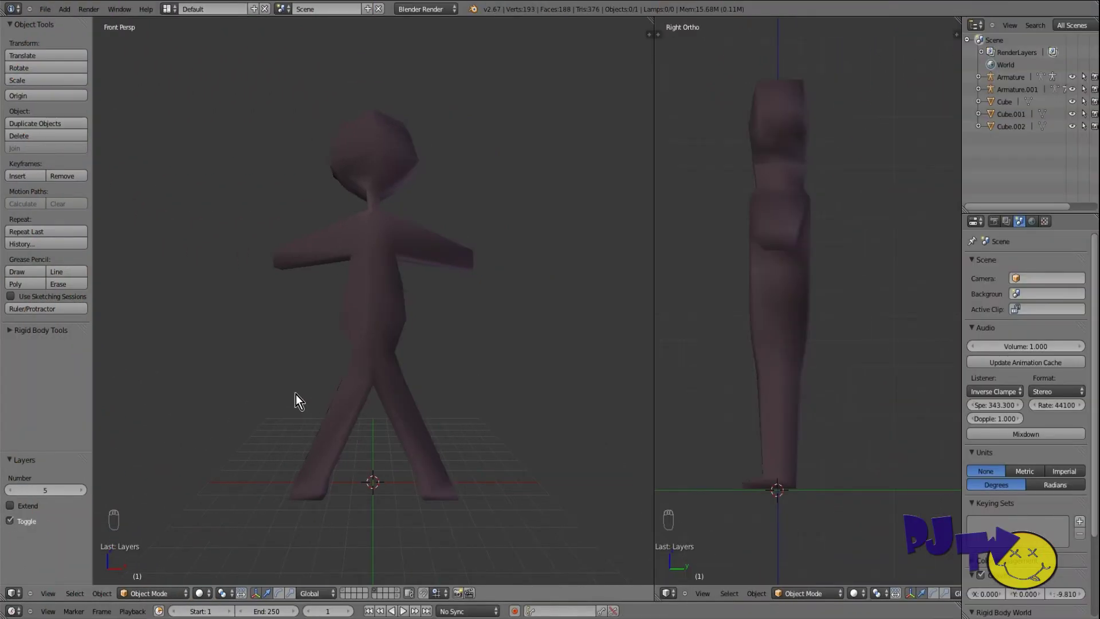
Select the stickman mesh in the front view.
left_click(390, 375)
right_click(378, 346)
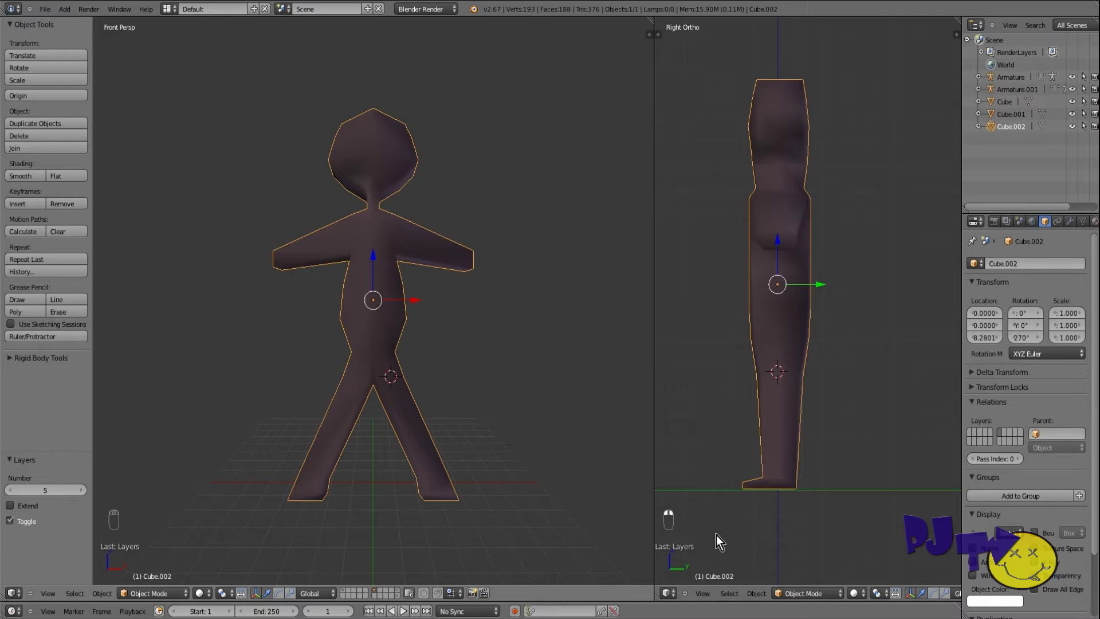
left_click(50, 592)
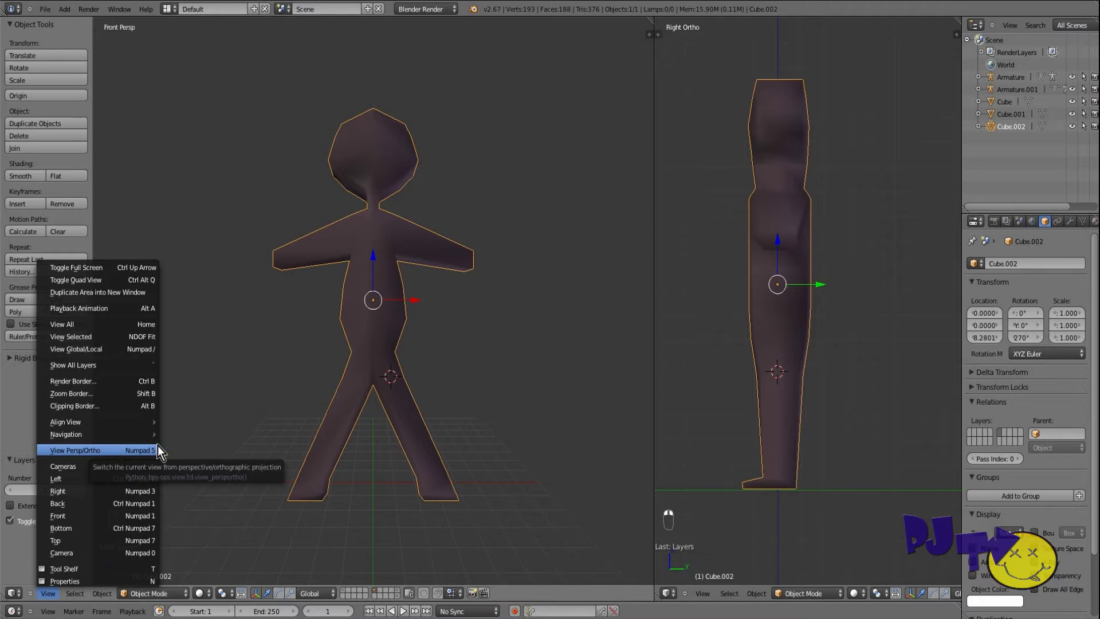
left_click(48, 592)
left_click(46, 593)
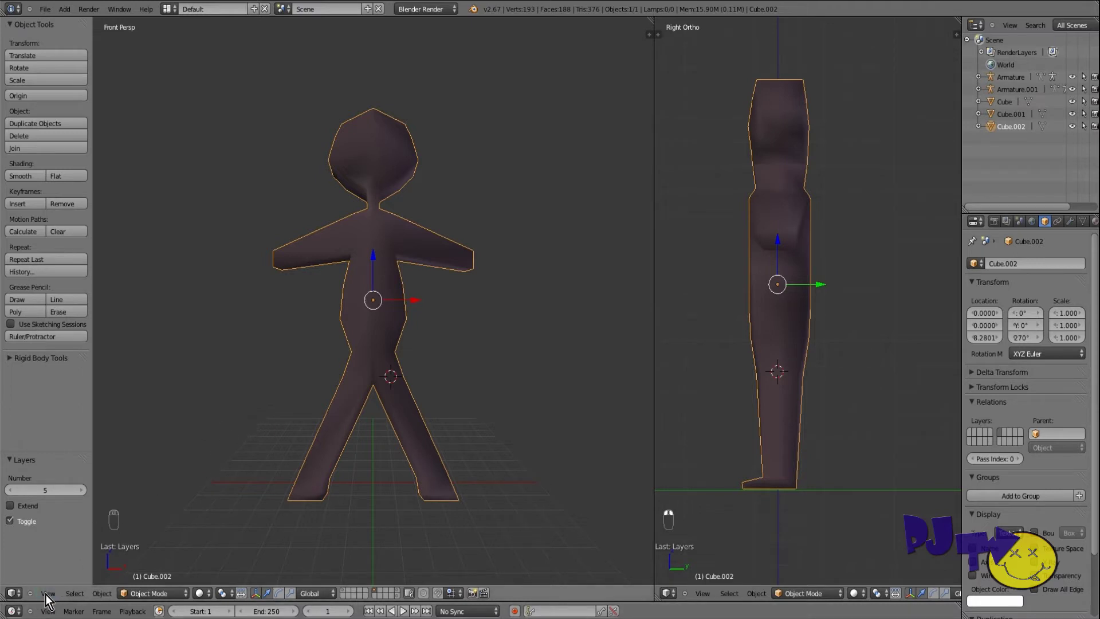
scroll(384, 347, "up", 1)
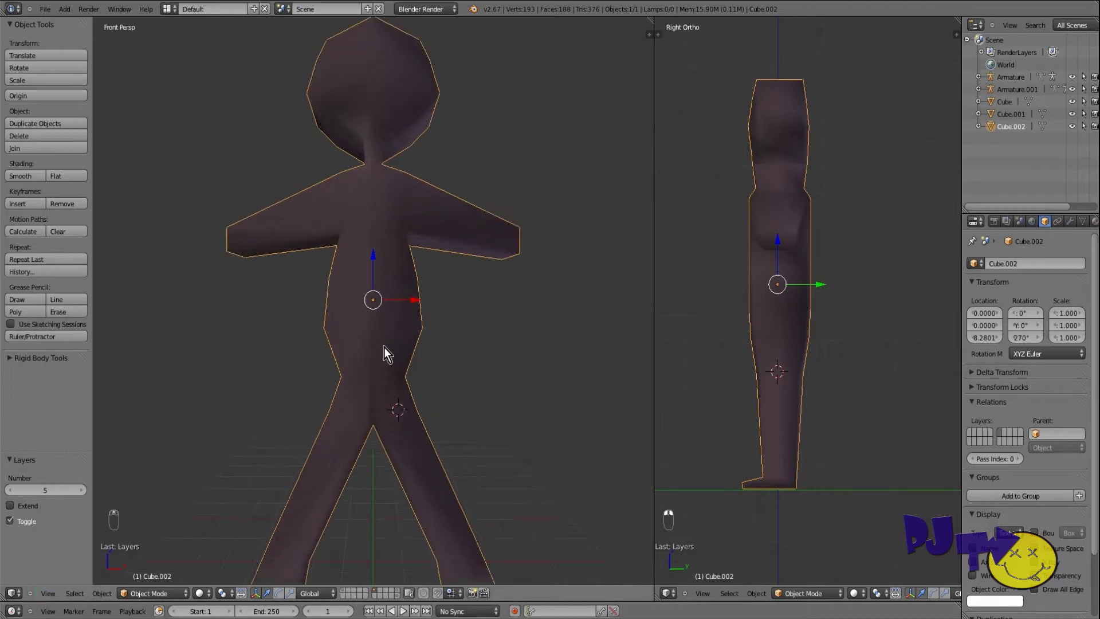
scroll(383, 347, "down", 3)
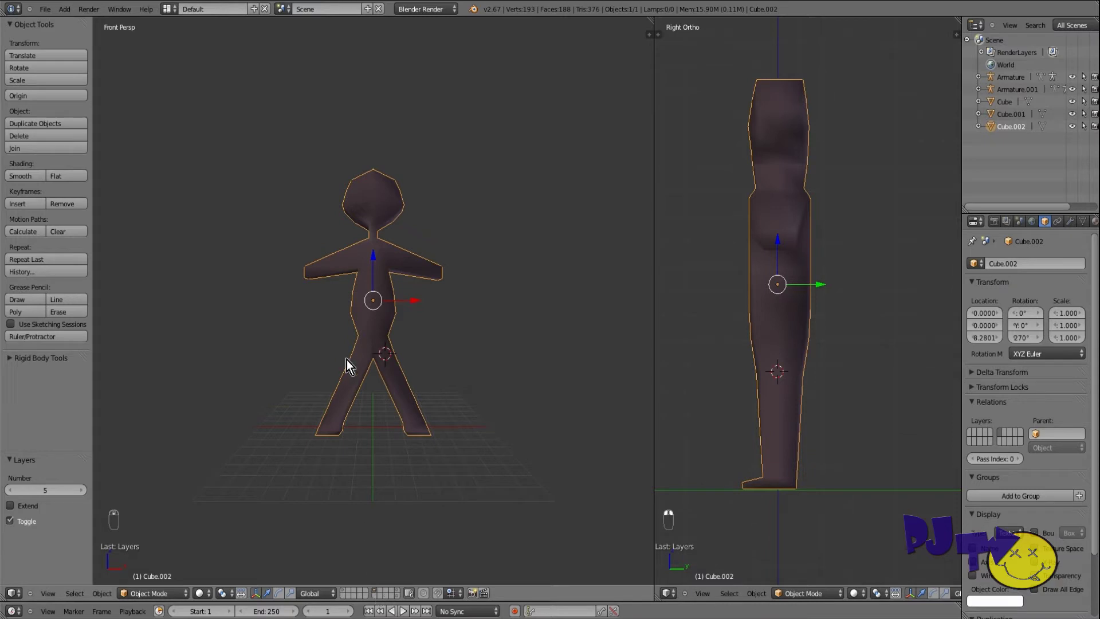
scroll(353, 338, "up", 2)
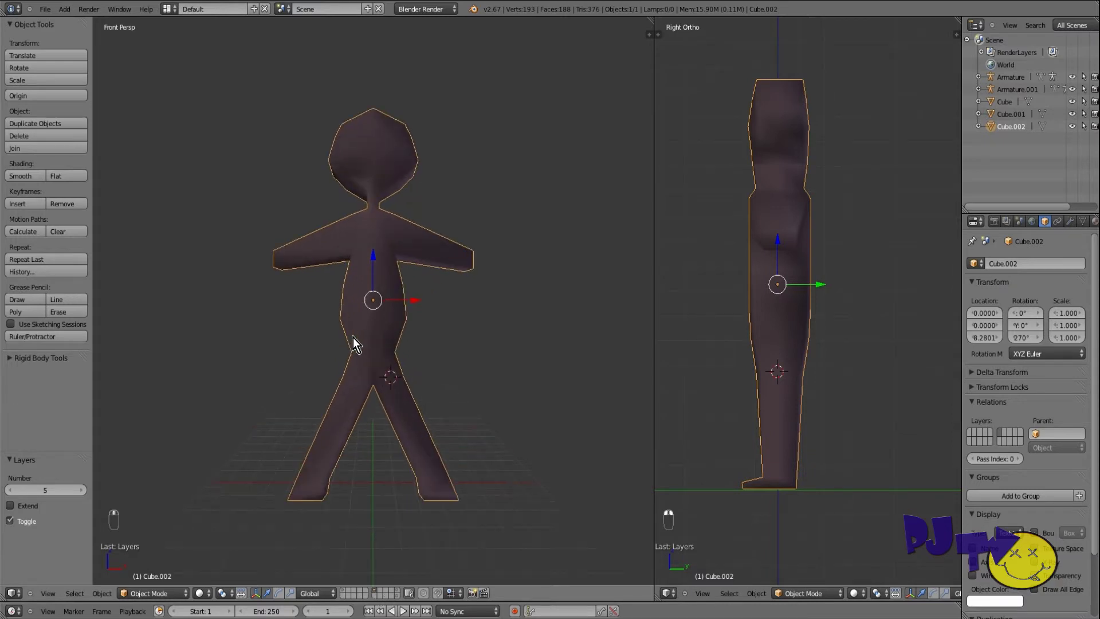
left_click(397, 597)
left_click(374, 595)
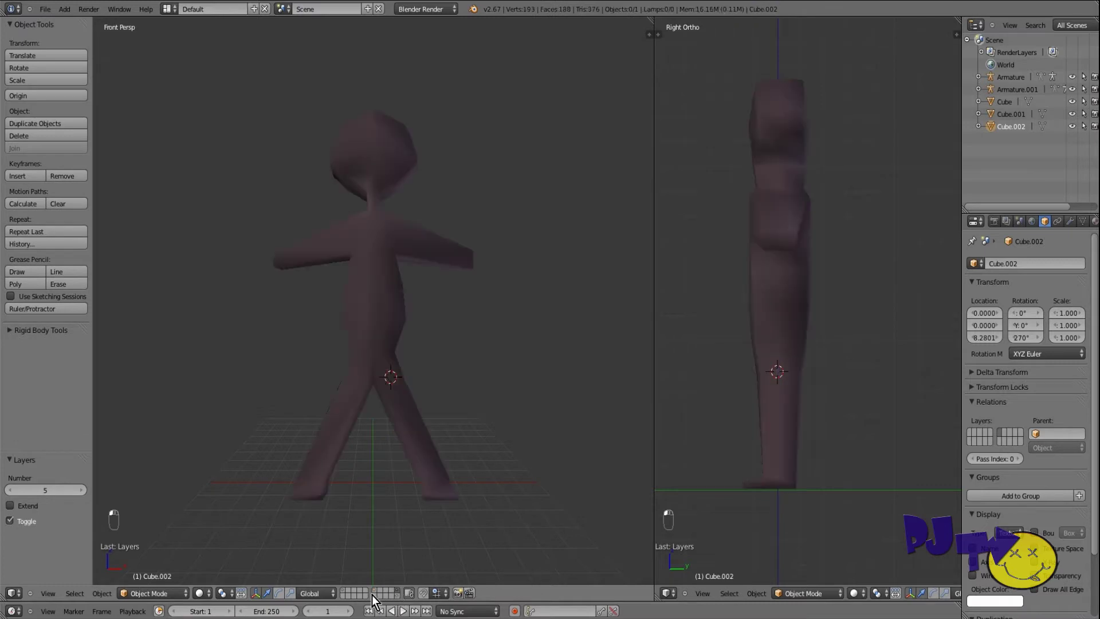
Select the stickman again, switch the front view to orthographic projection, and widen the side-view area.
right_click(362, 418)
scroll(362, 418, "up", 1)
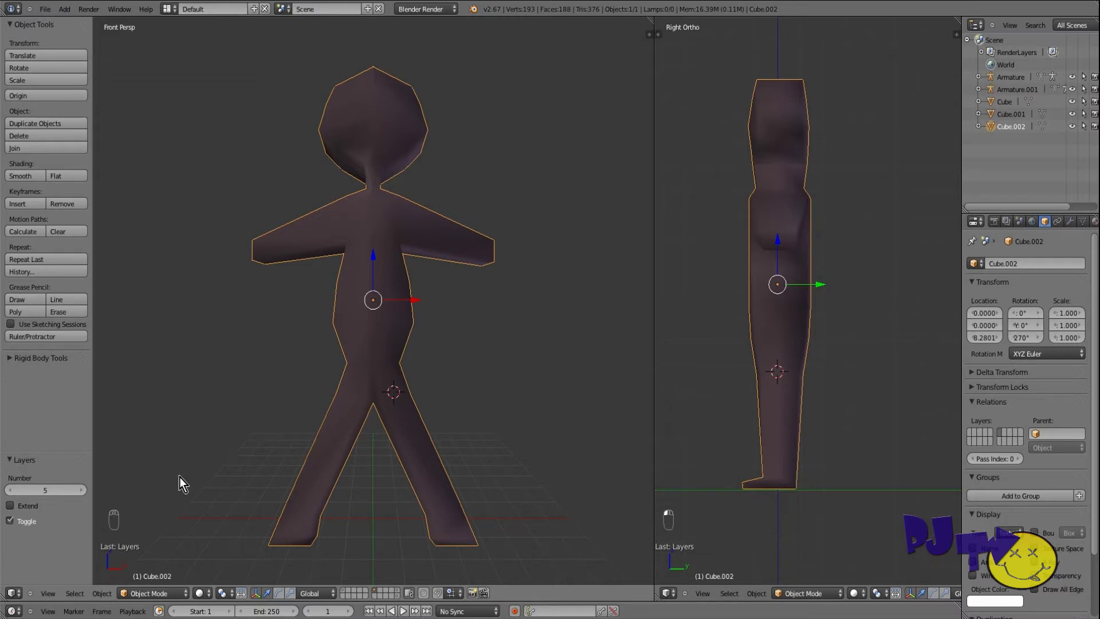
left_click(57, 594)
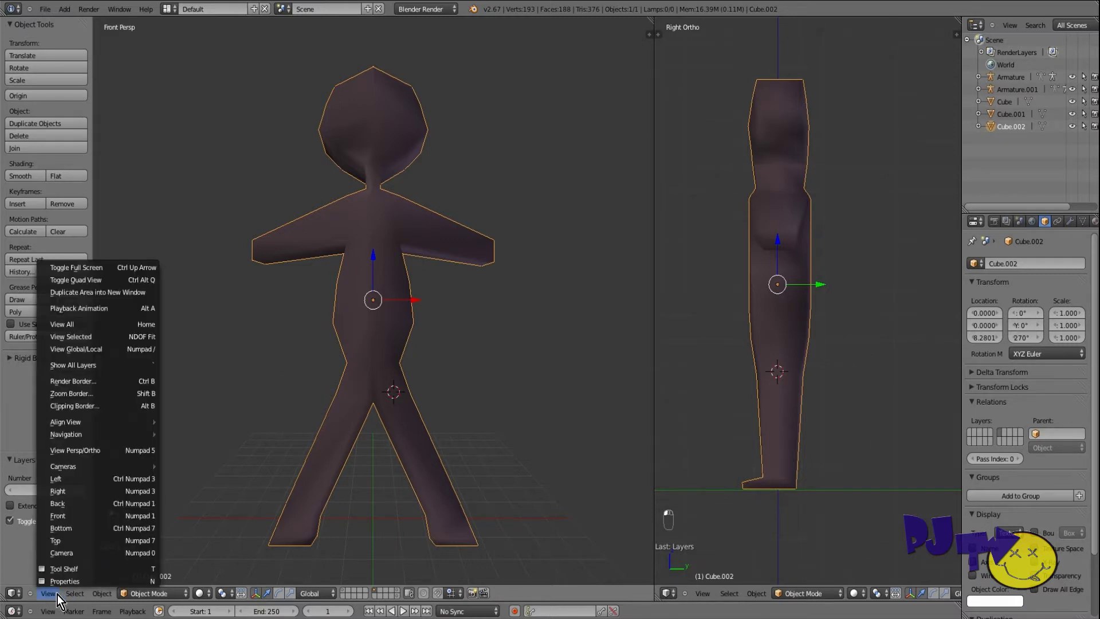
left_click(102, 451)
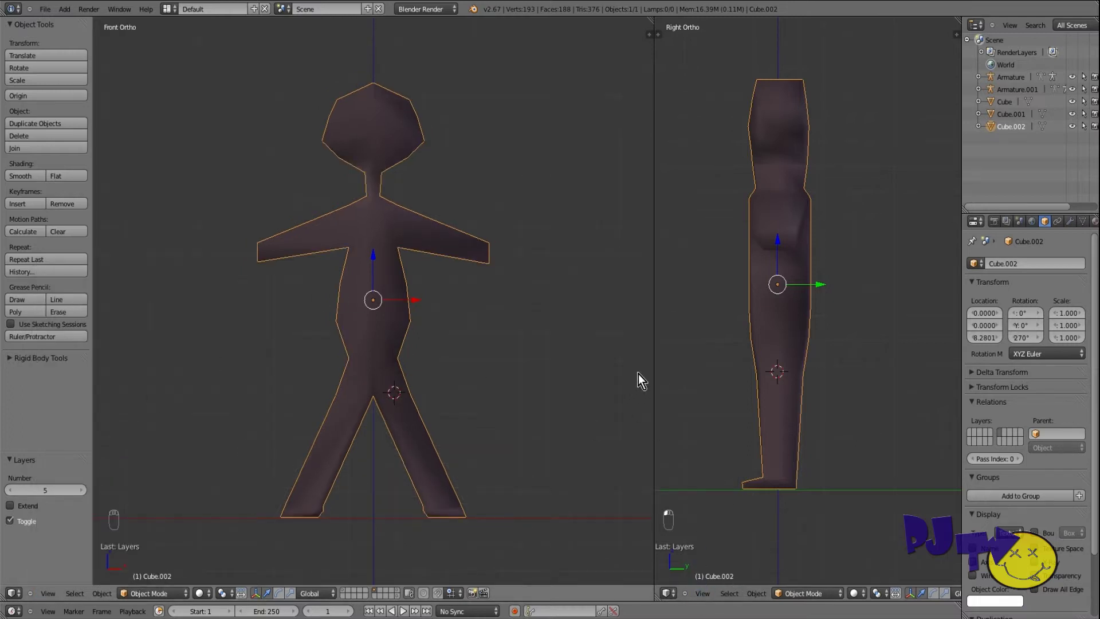
left_click_drag(654, 359, 550, 368)
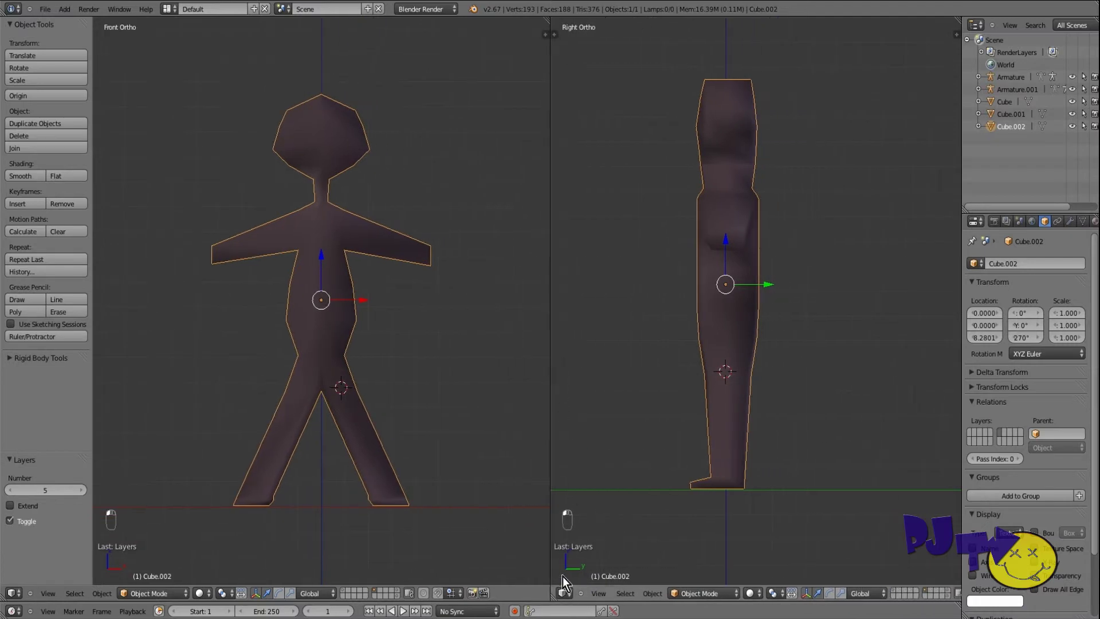
Show the UV/Image Editor in the side-view area and return that area to the 3D View.
left_click(563, 593)
left_click(576, 510)
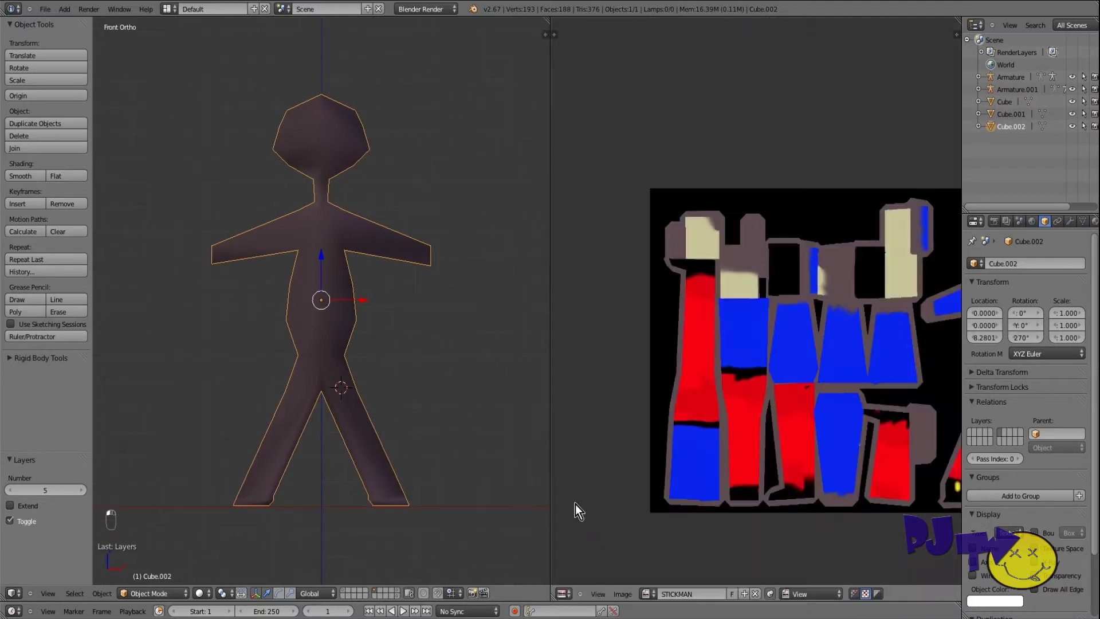
left_click(563, 593)
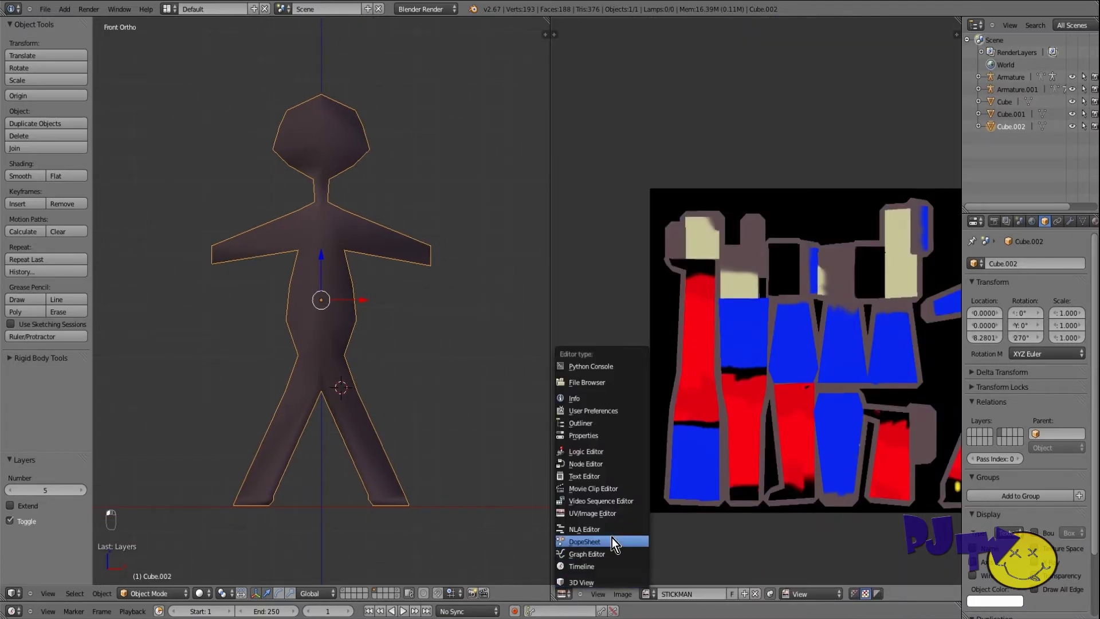
left_click(584, 579)
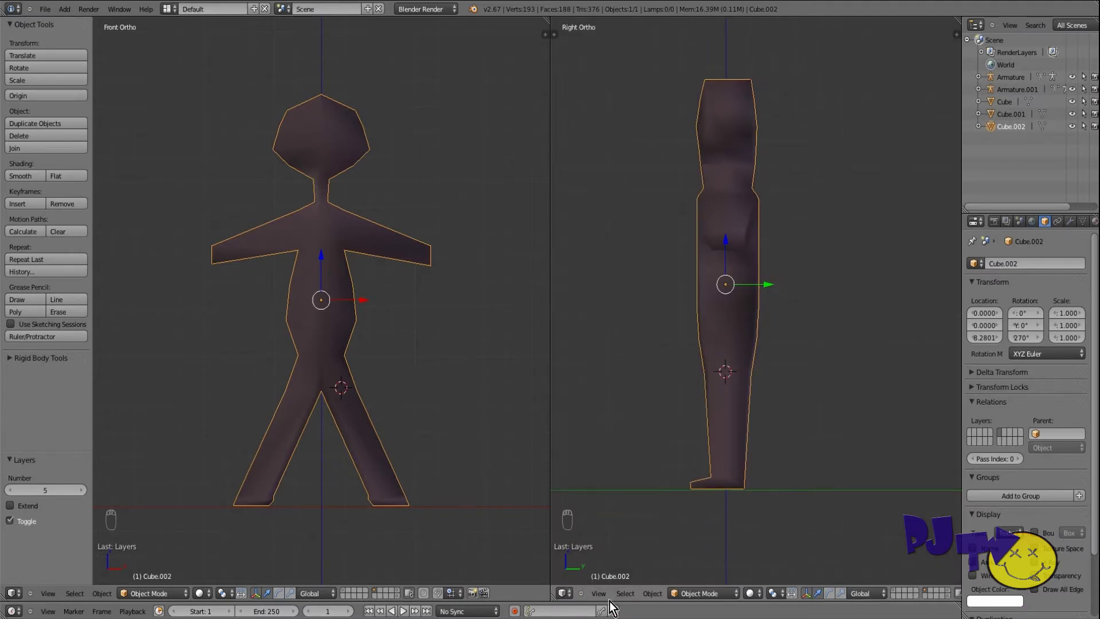
Compare perspective and orthographic projection in the side view, ending with orthographic right and front views of the stickman.
left_click(599, 593)
left_click(662, 452)
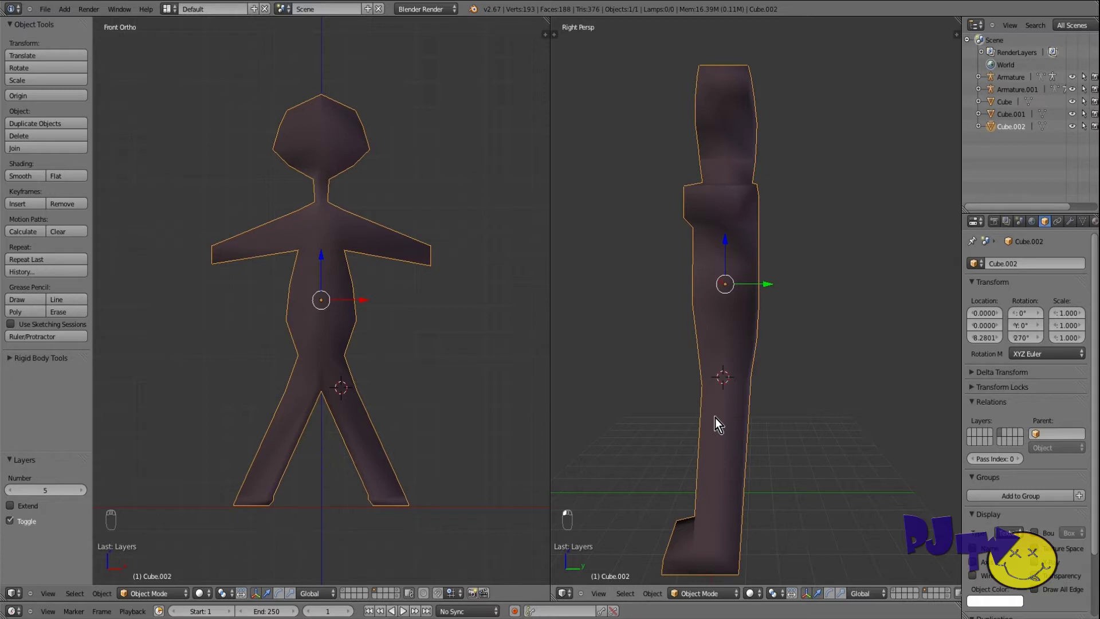
key("KP_5")
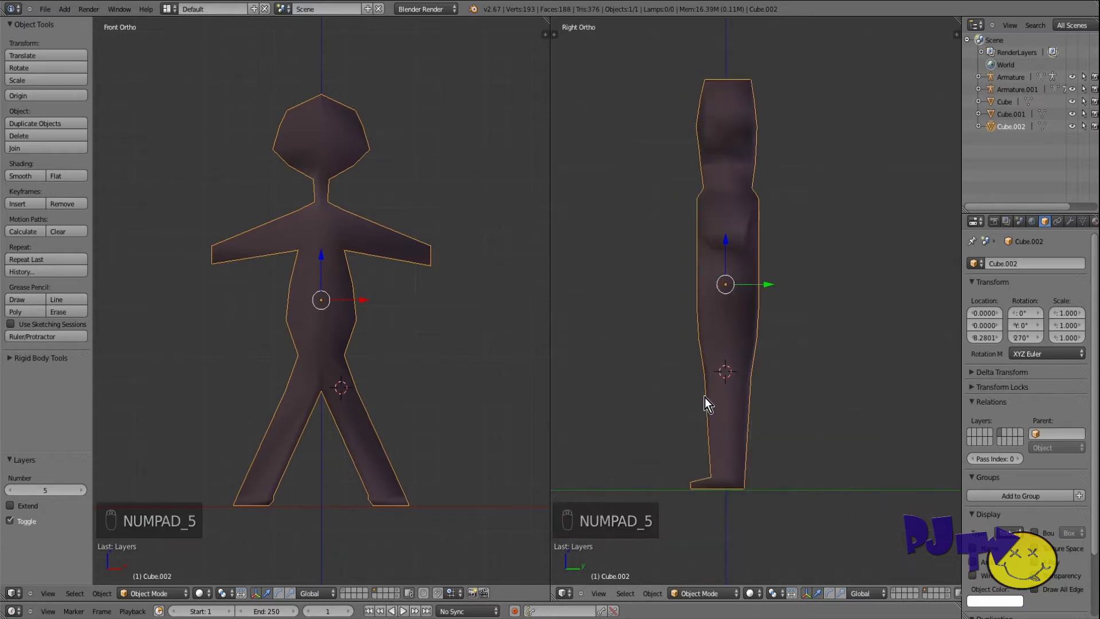
scroll(704, 396, "up", 1)
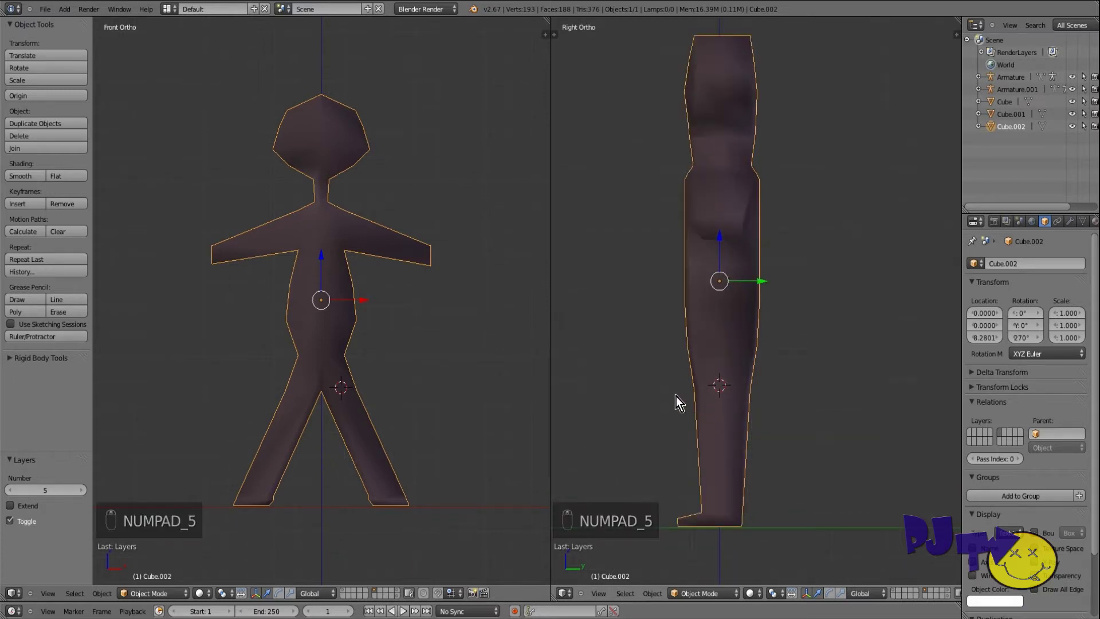
middle_click_drag(676, 394, 713, 402, "shift")
key("KP_5")
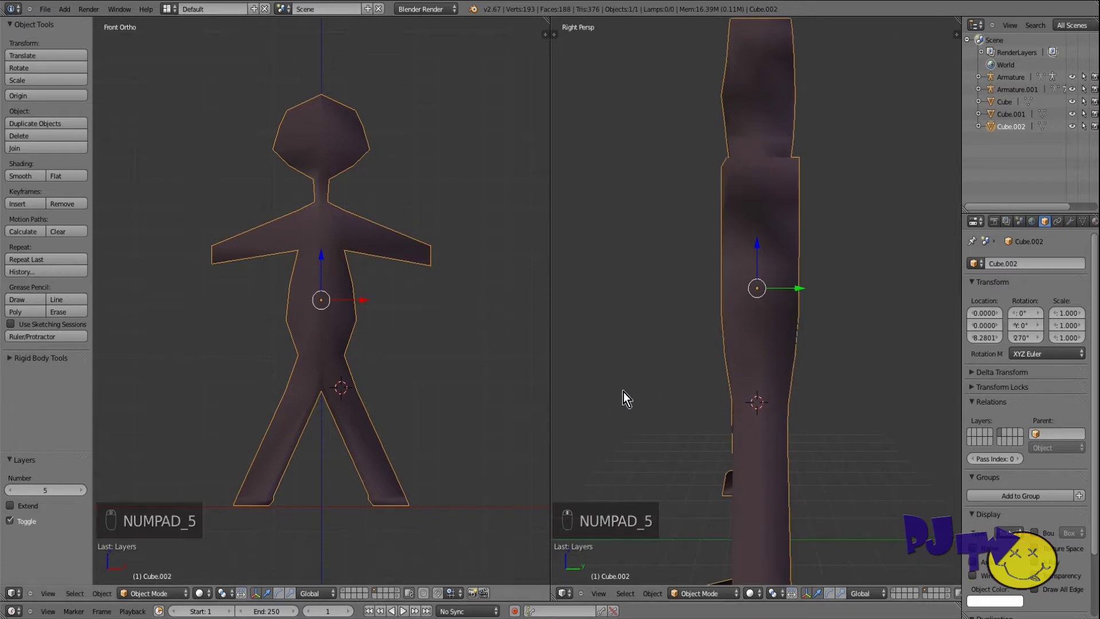
scroll(695, 384, "up", 1)
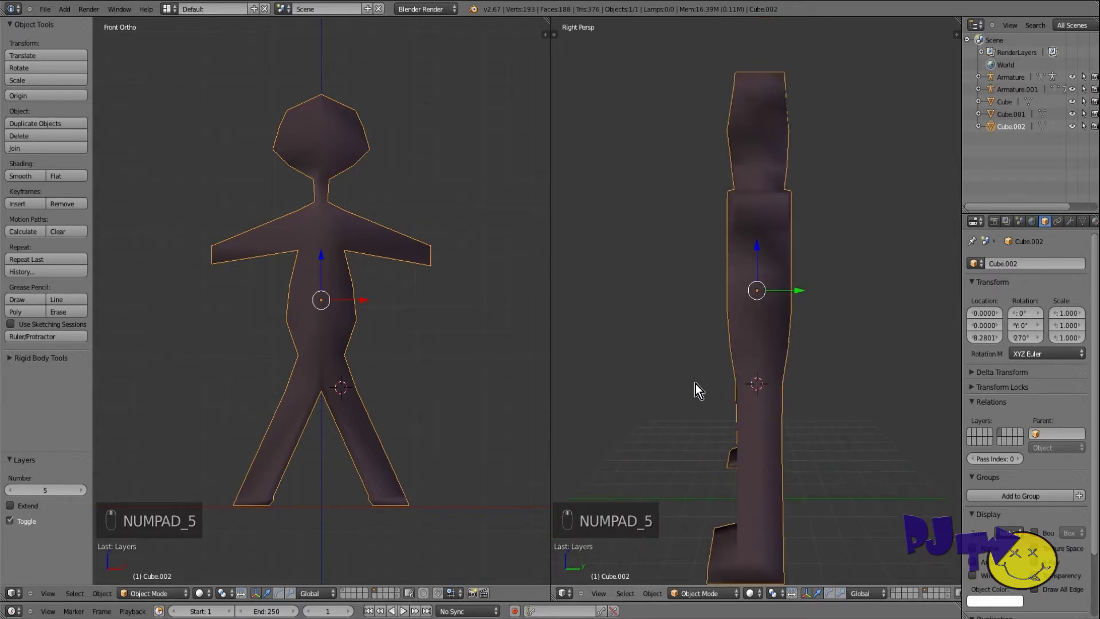
left_click(599, 594)
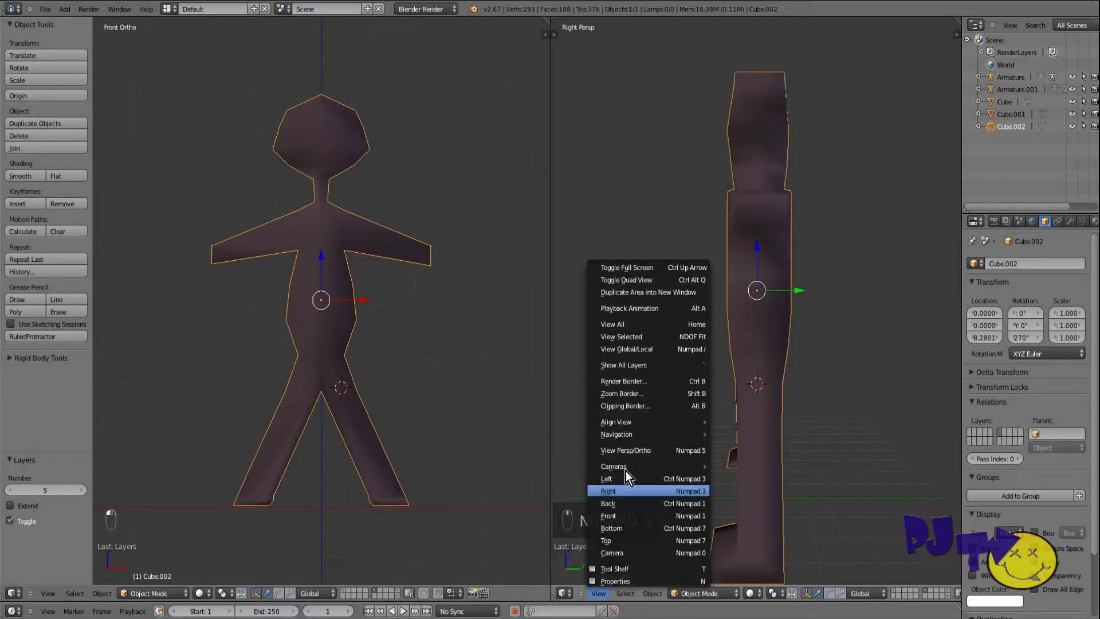
left_click(629, 450)
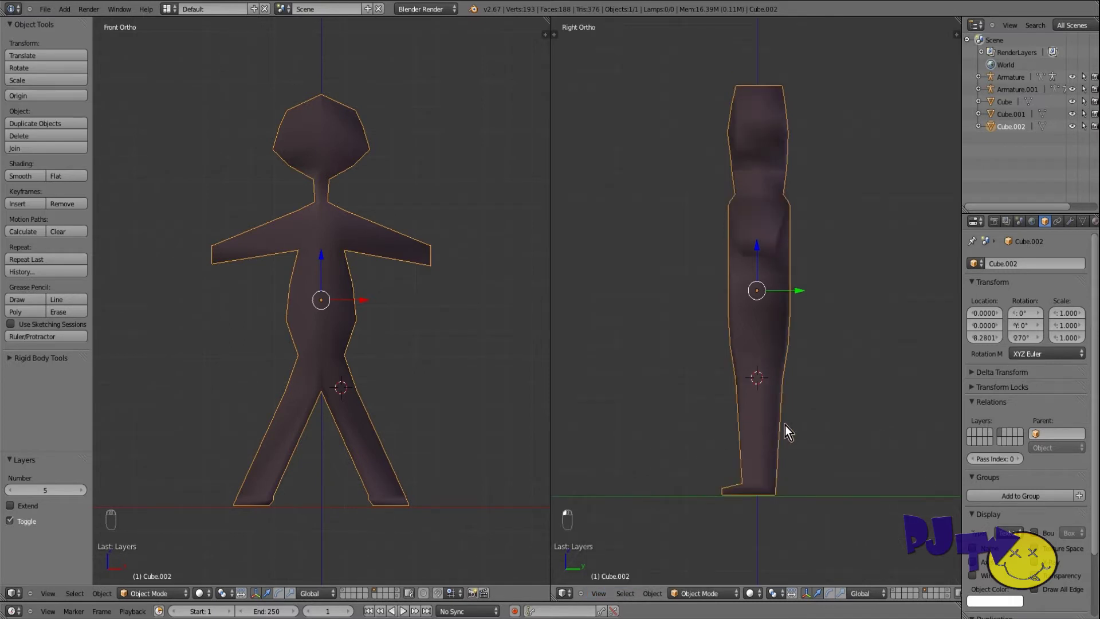
key("KP_3")
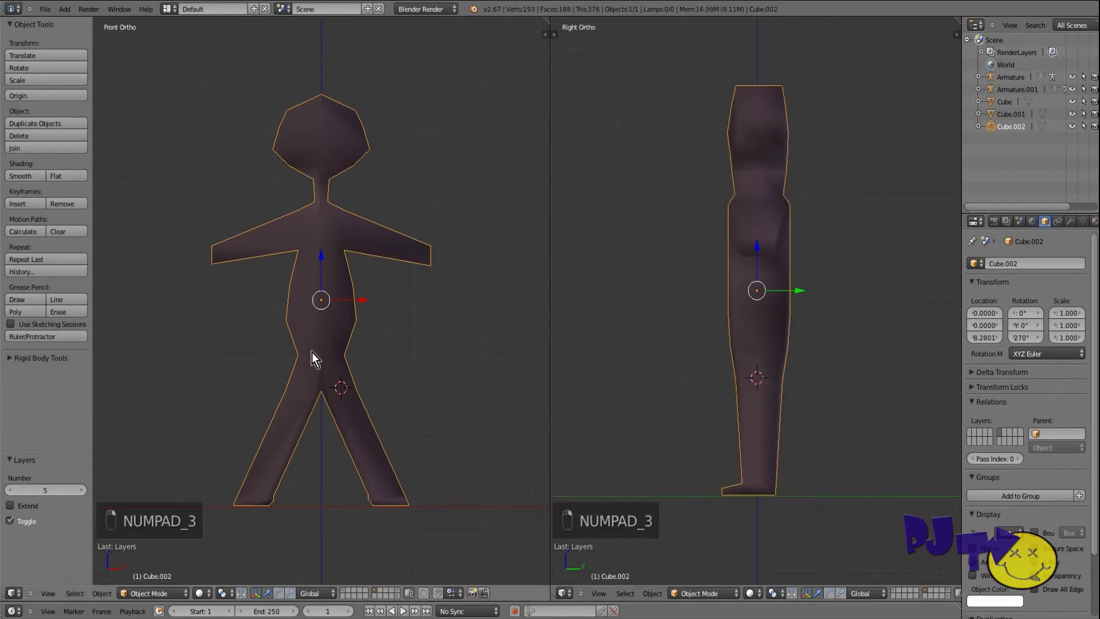
key("KP_1")
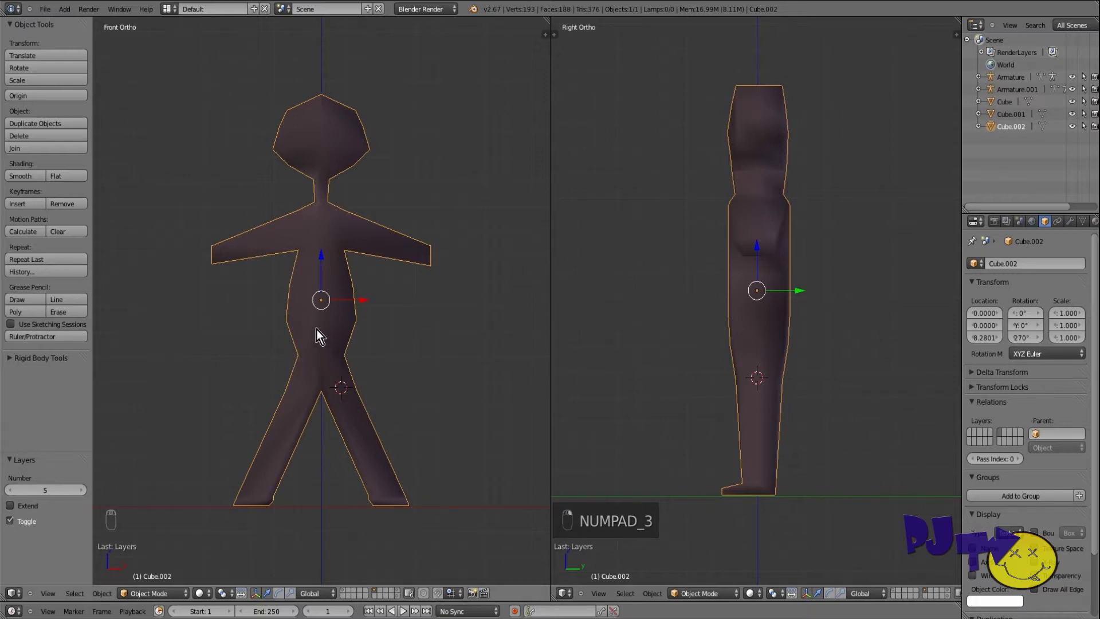
Set the stickman's origin to its geometry and snap the 3D cursor to the selected mesh.
key("shift+c")
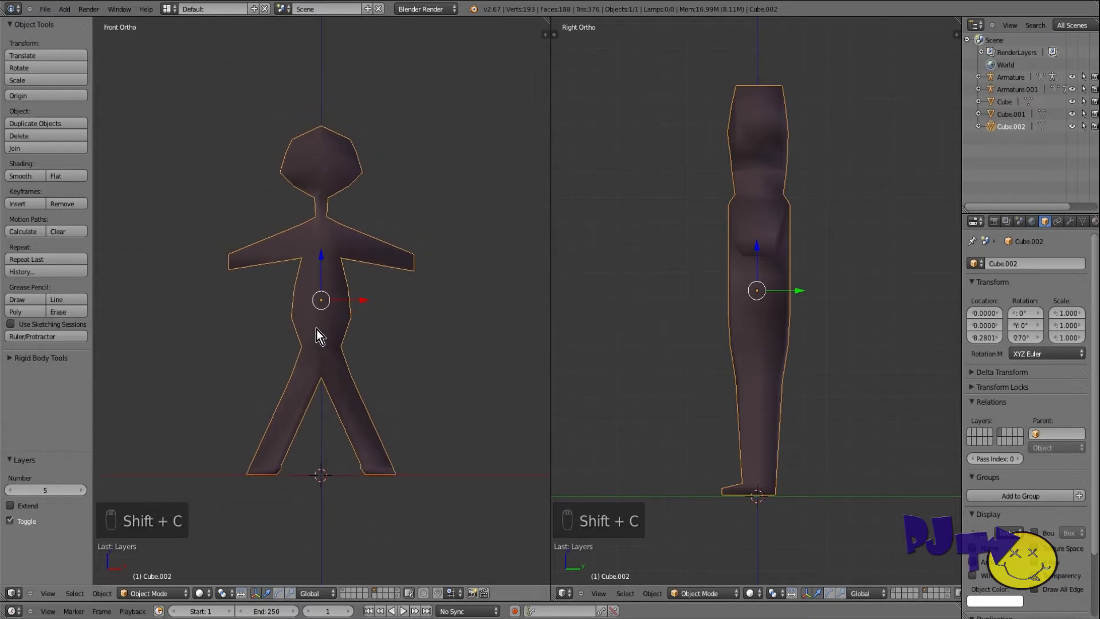
left_click(29, 95)
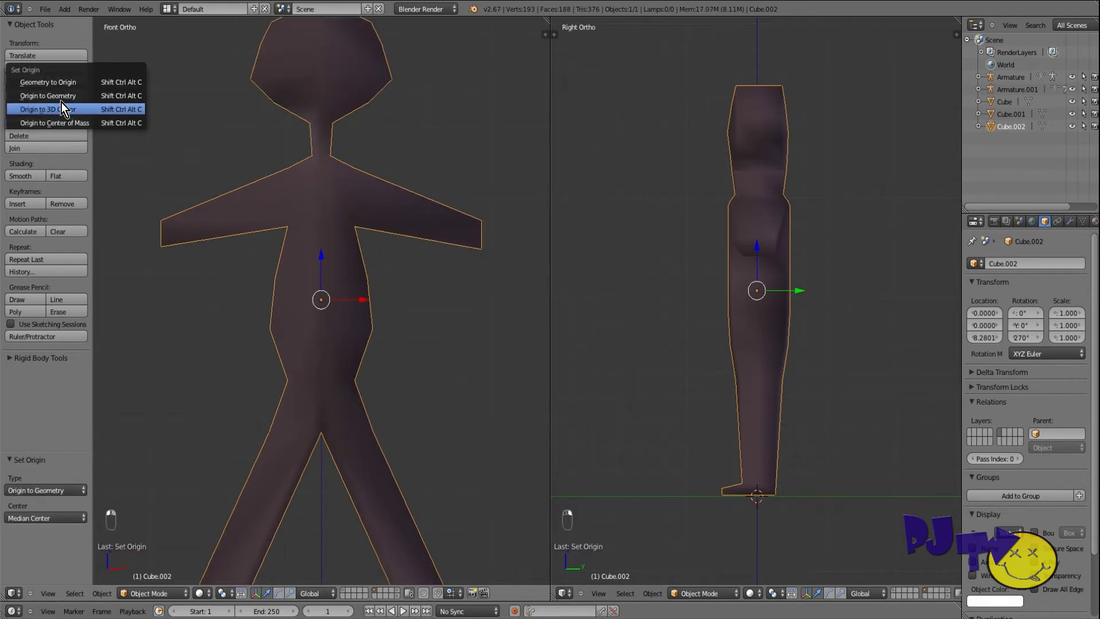
left_click(80, 99)
left_click(102, 593)
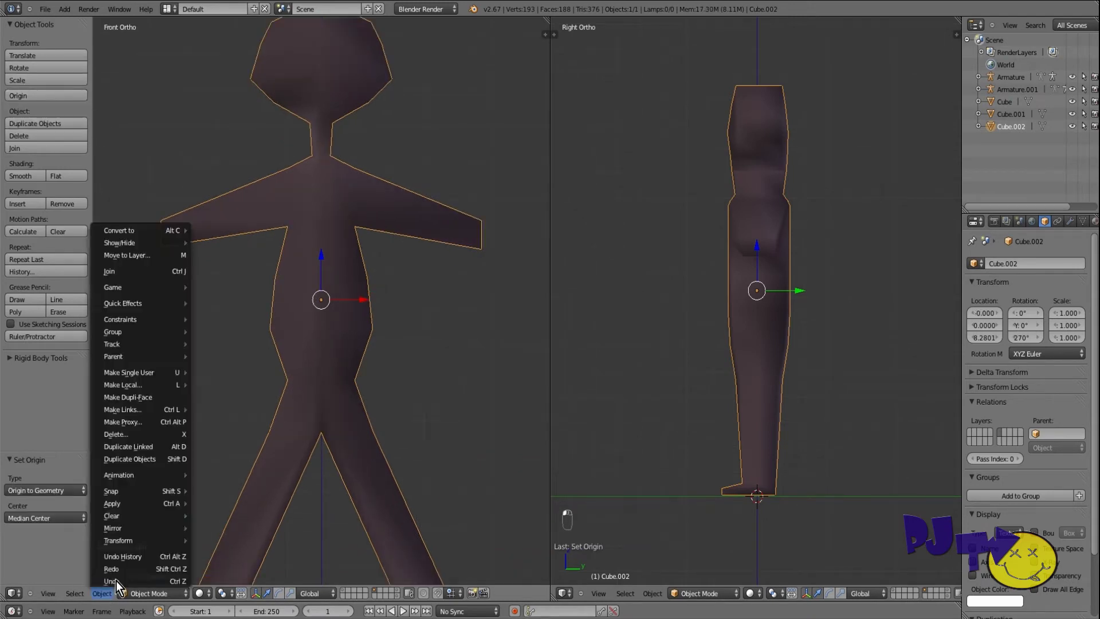
mouse_move(122, 491)
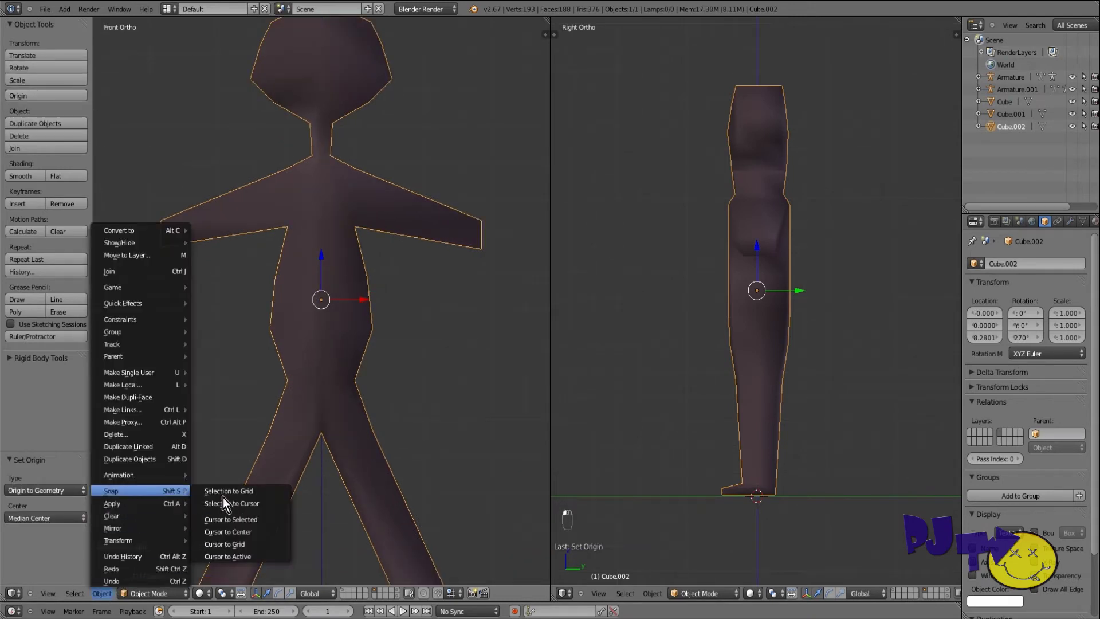
left_click(267, 520)
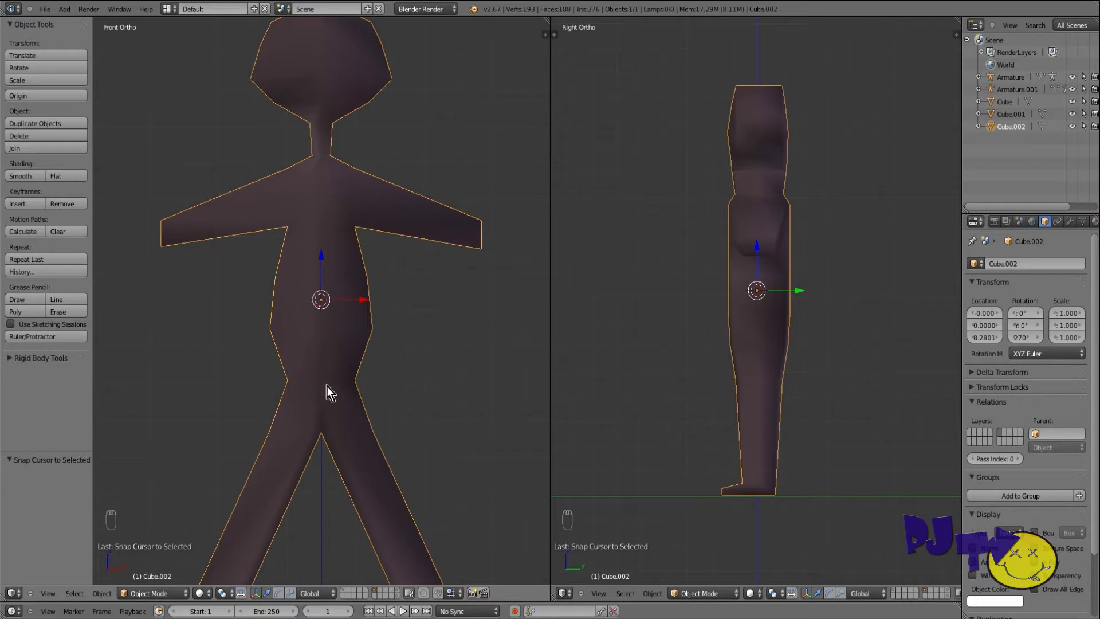
Add a single-bone armature at the 3D cursor in the middle of the stickman.
key("shift+a")
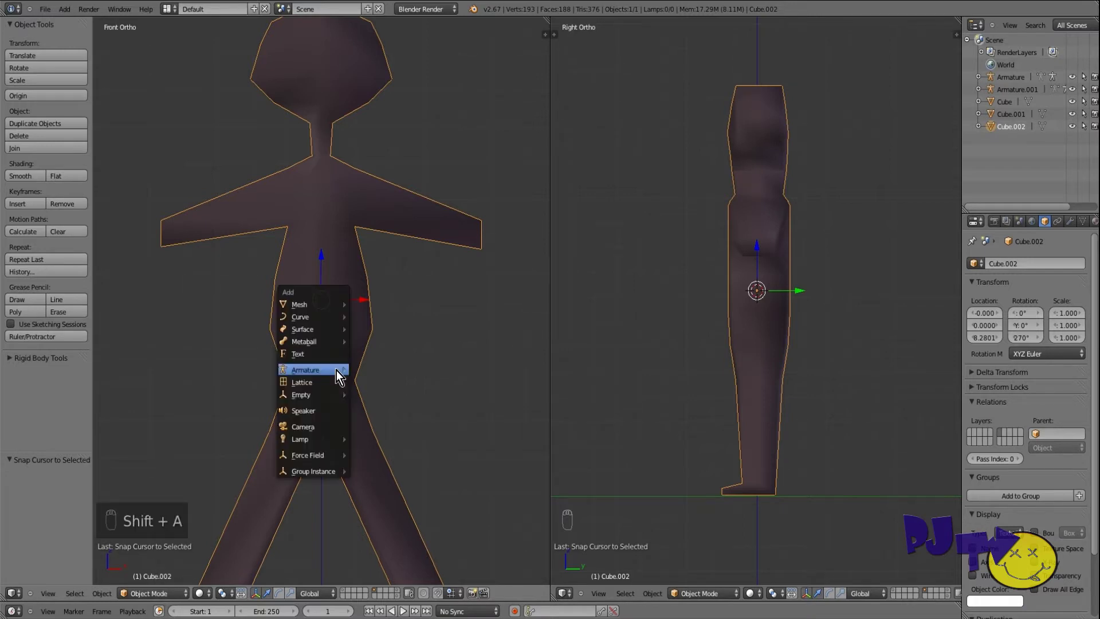
mouse_move(336, 370)
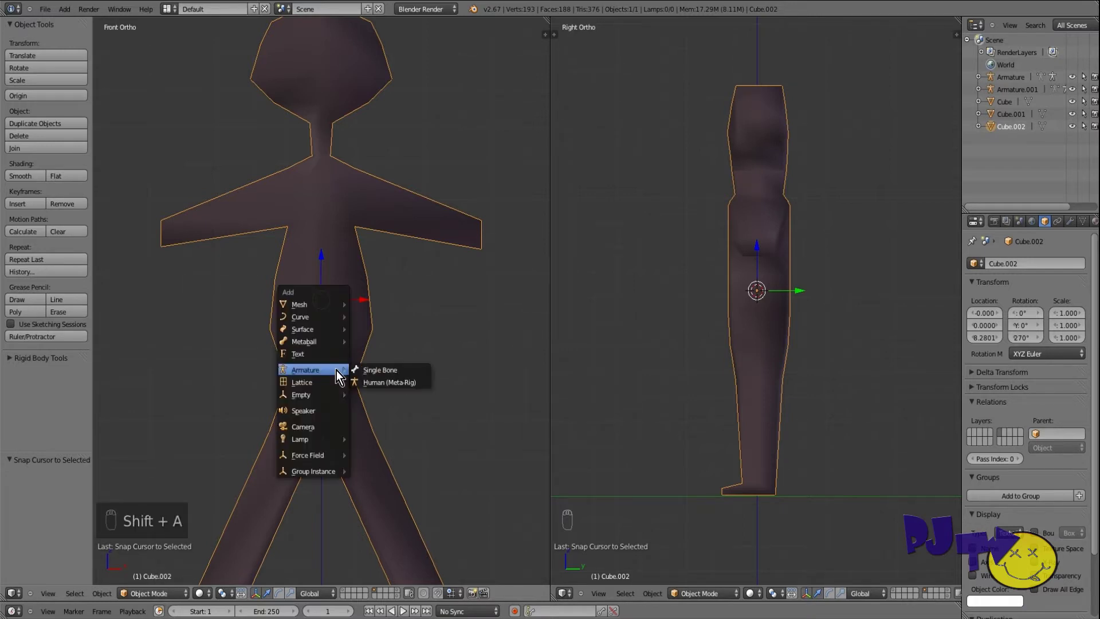
left_click(380, 370)
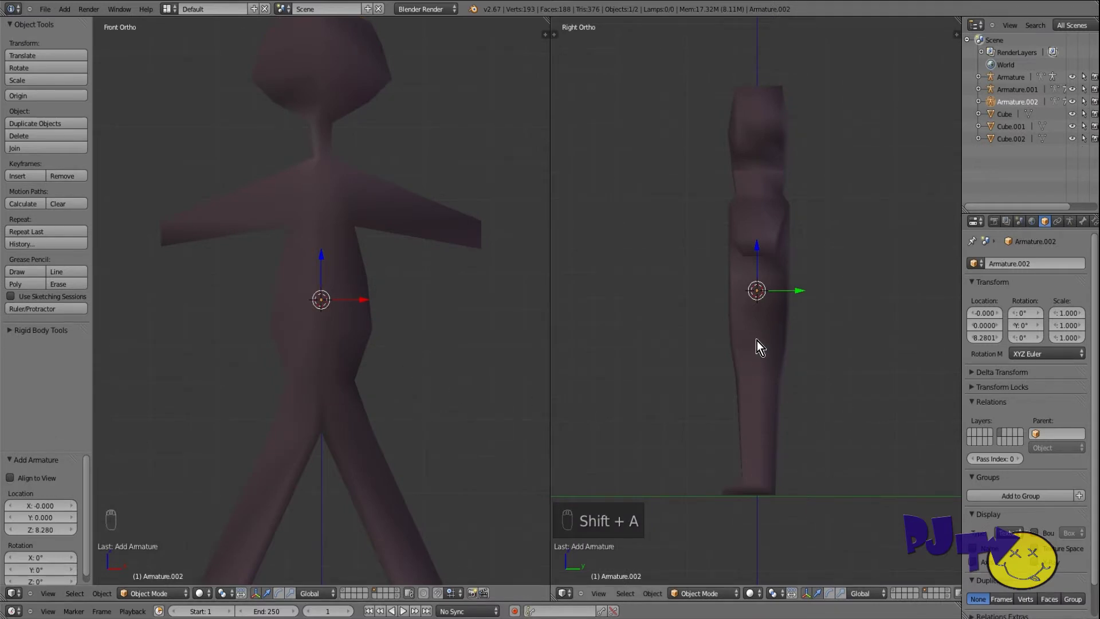
Widen the object properties area and enable X-Ray display for the new armature.
left_click_drag(963, 237, 829, 236)
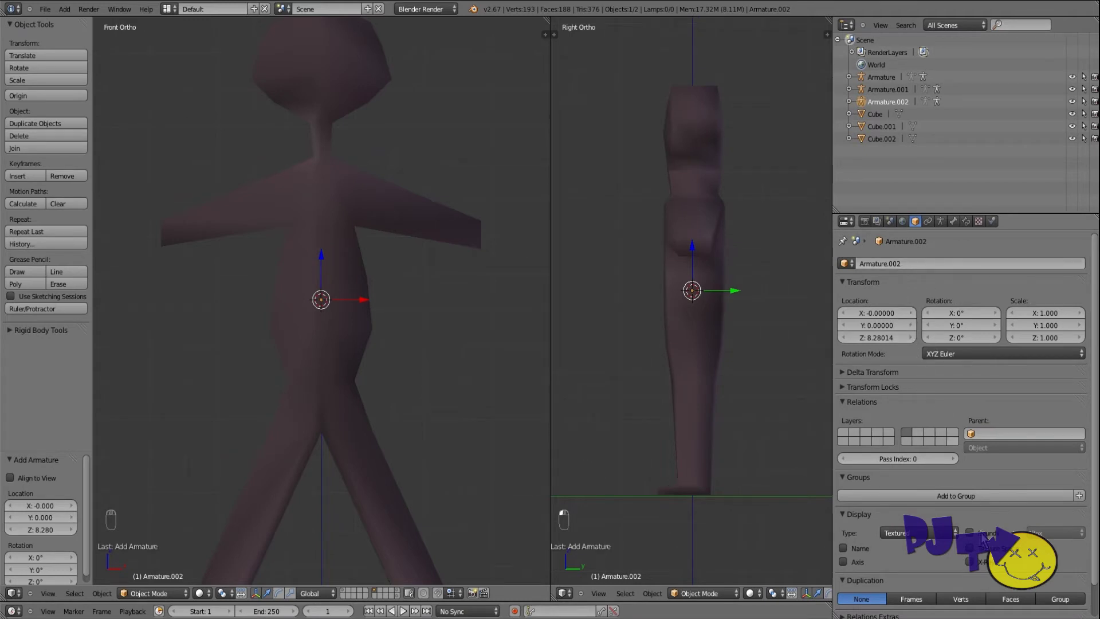
left_click(969, 561)
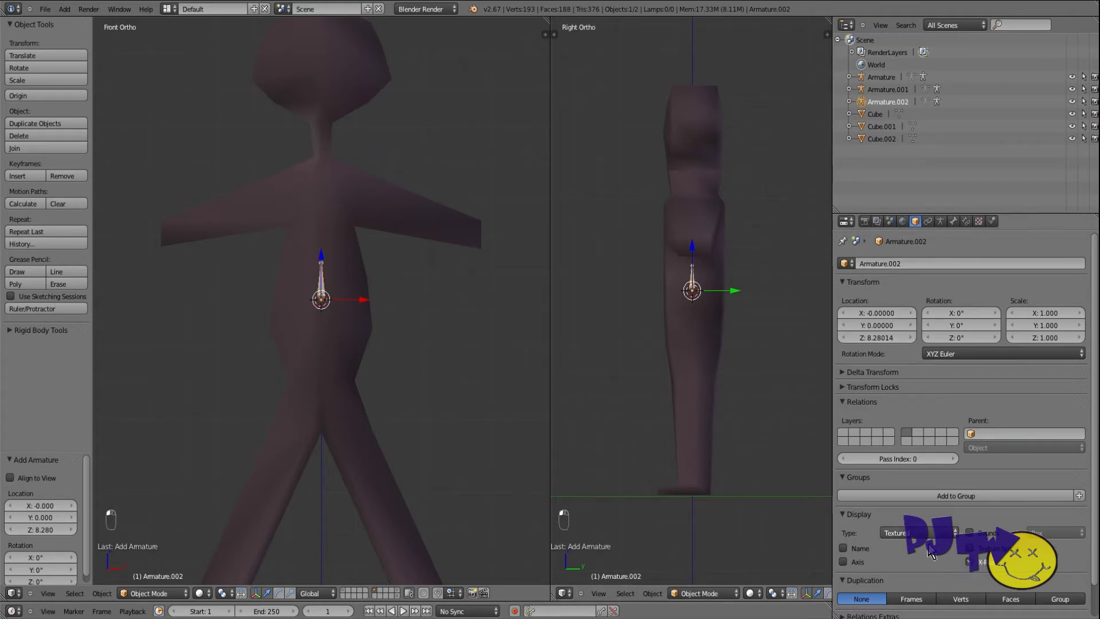
left_click(841, 561)
Try Wire as the armature's maximum draw type and set it to Solid.
left_click(897, 533)
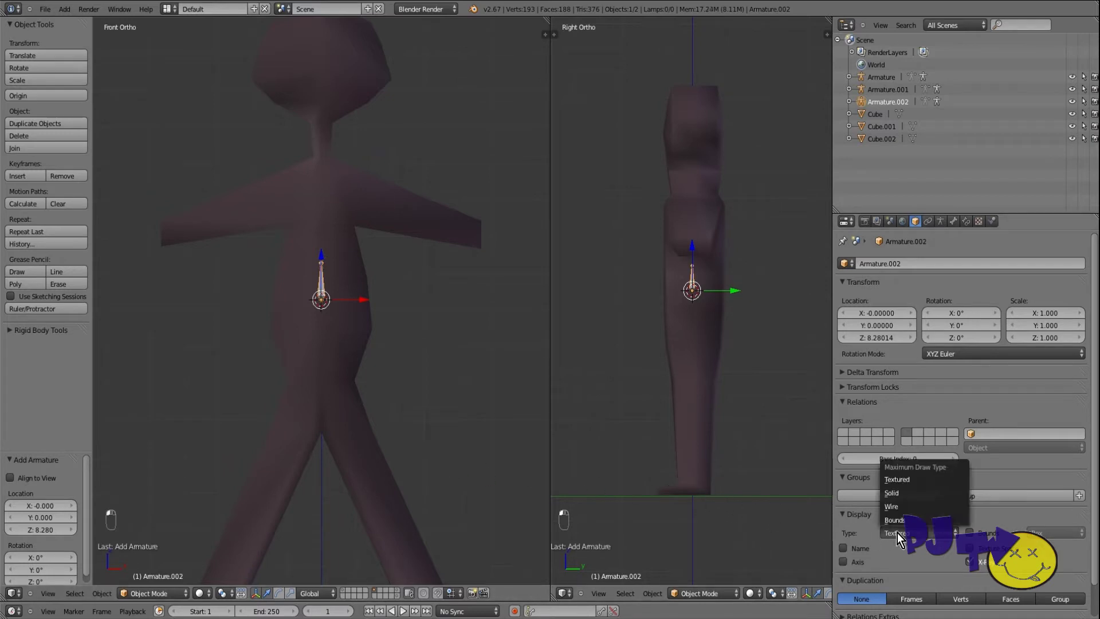
left_click(906, 508)
left_click(892, 533)
left_click(895, 496)
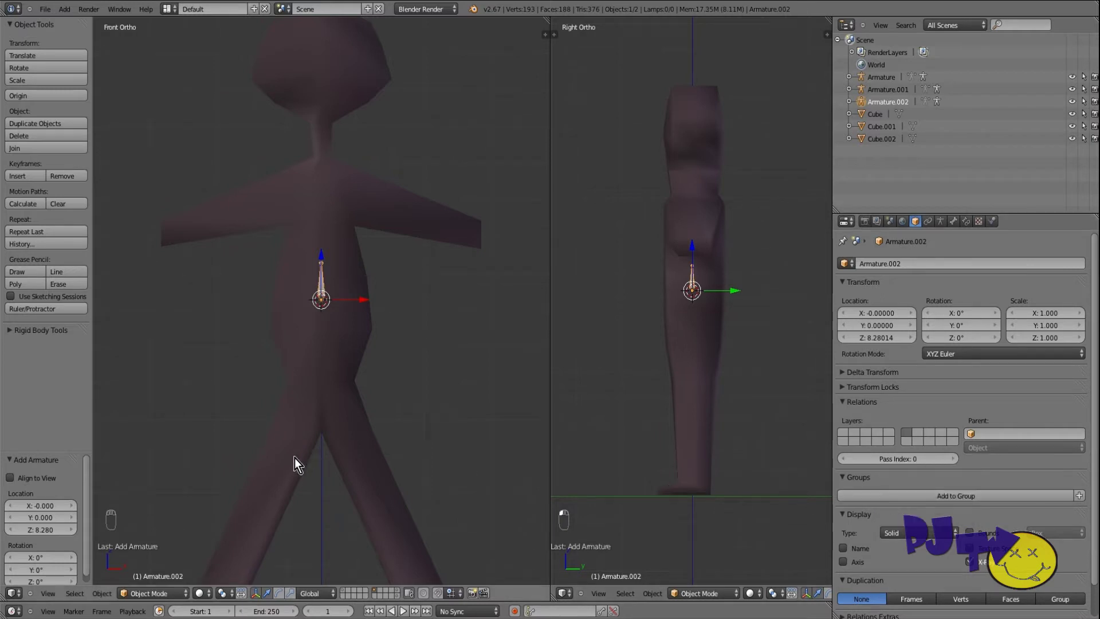
Rename the new armature object to Armature2.
left_click(940, 221)
left_click(952, 221)
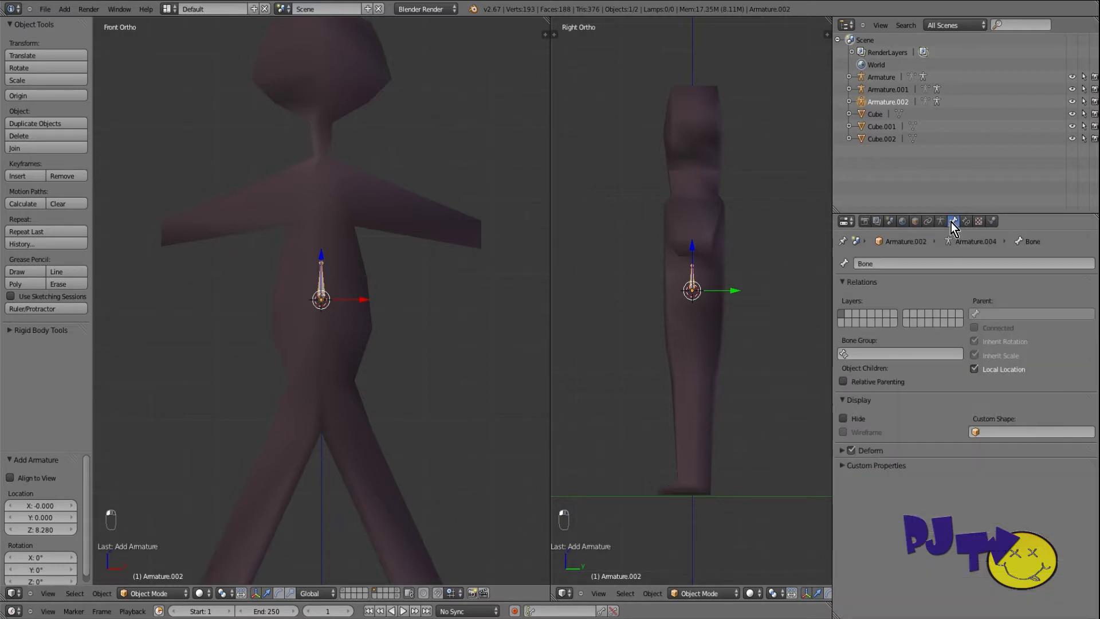
left_click(916, 221)
left_click(899, 263)
left_click(899, 262)
key("BackSpace")
key("BackSpace")
key("BackSpace")
key("BackSpace")
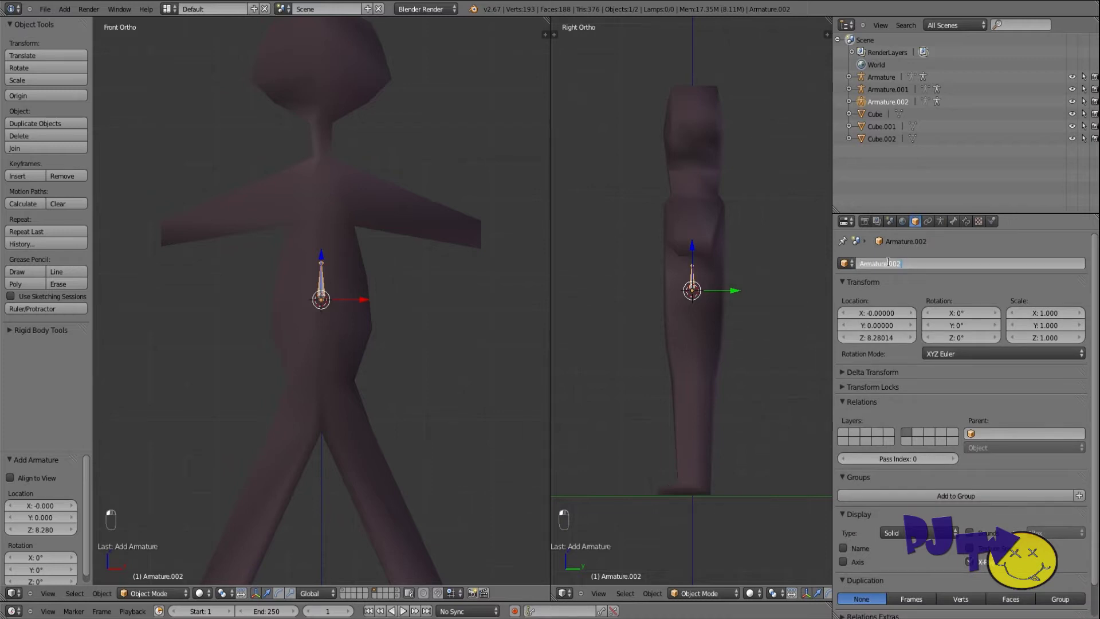
type("2")
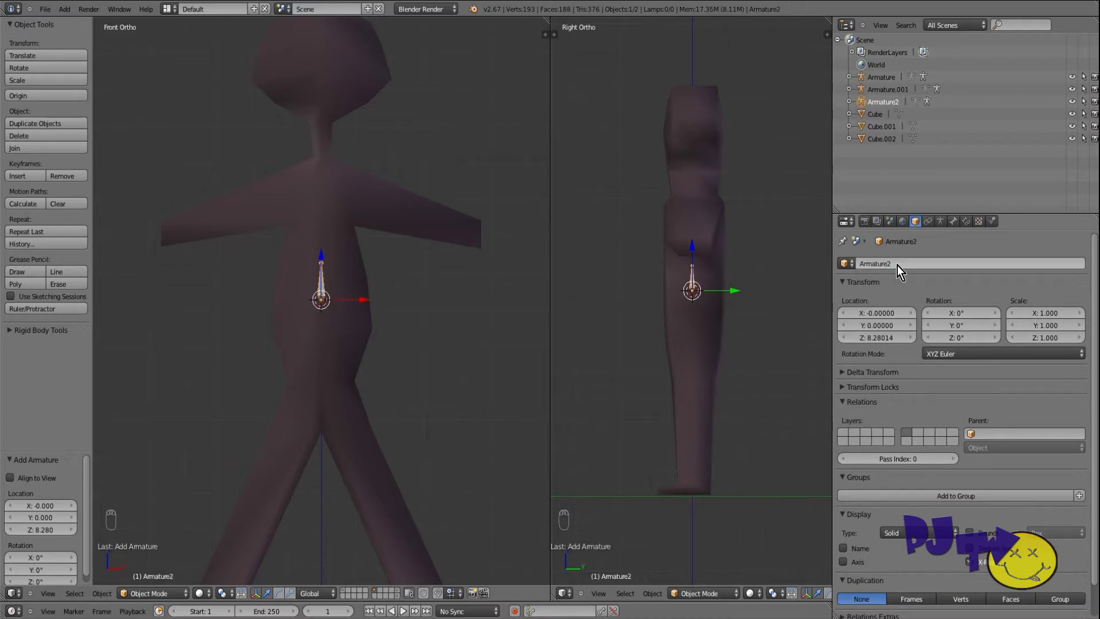
key("Return")
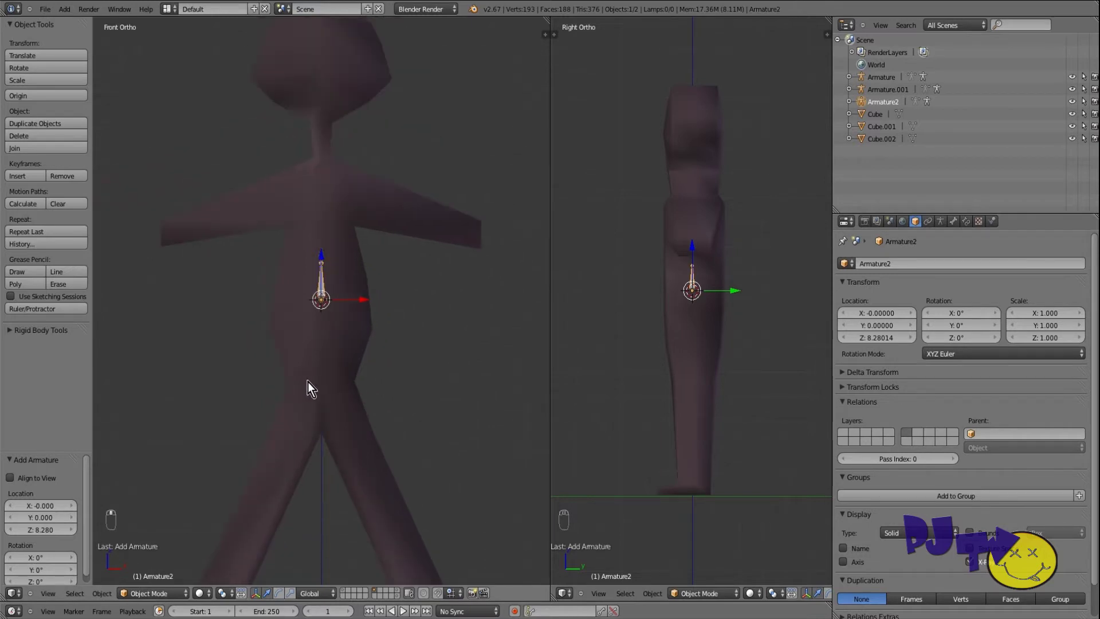
Scale Armature2 up to about 3.05 and lower it about 1.87 along Z so its base sits near the hips.
key("s")
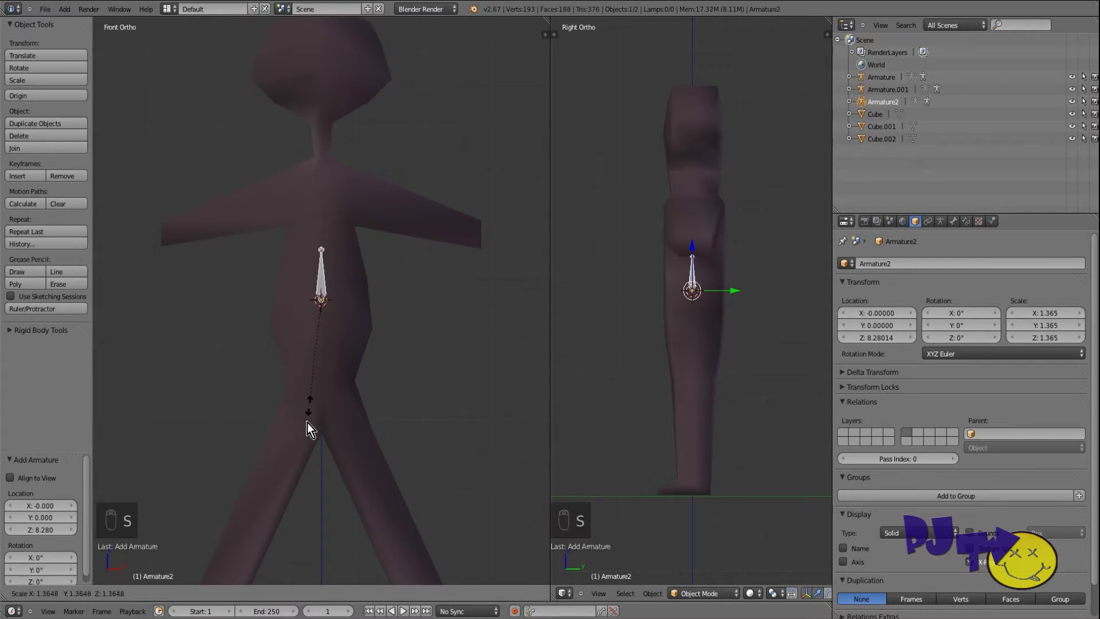
left_click(209, 502)
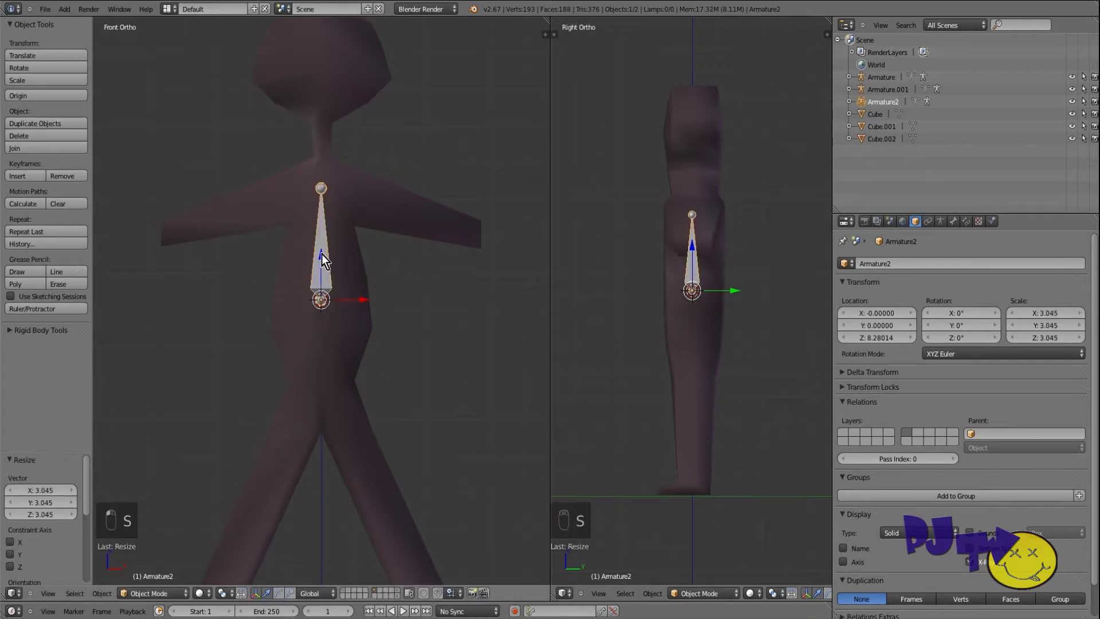
key("g")
key("z")
left_click(322, 322)
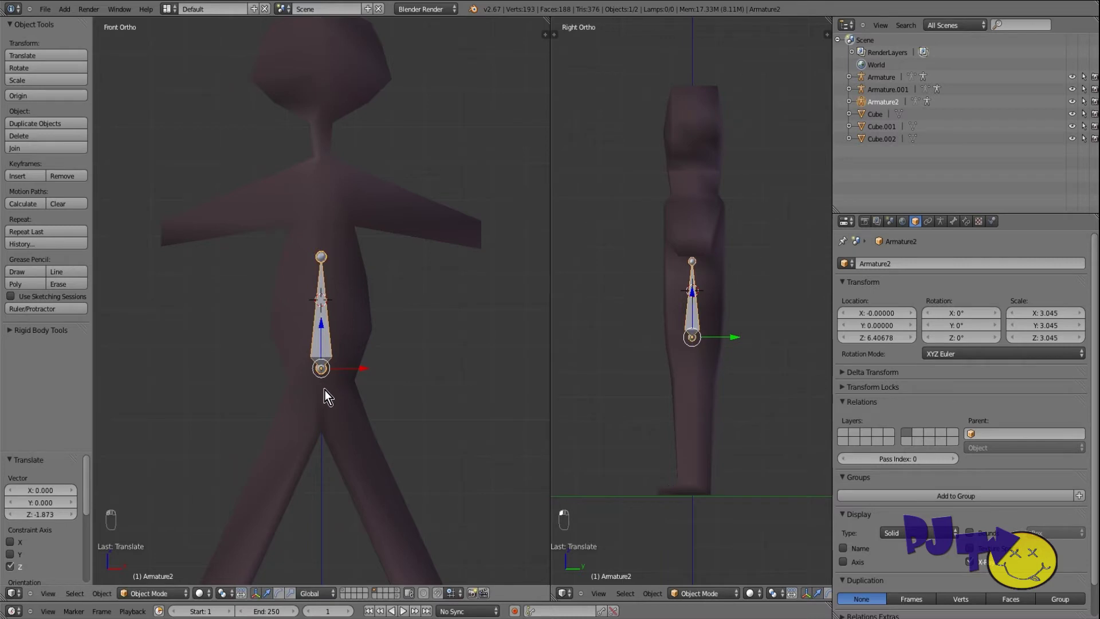
Try shifting the armature about 0.29 along Y and undo that move.
key("g")
key("y")
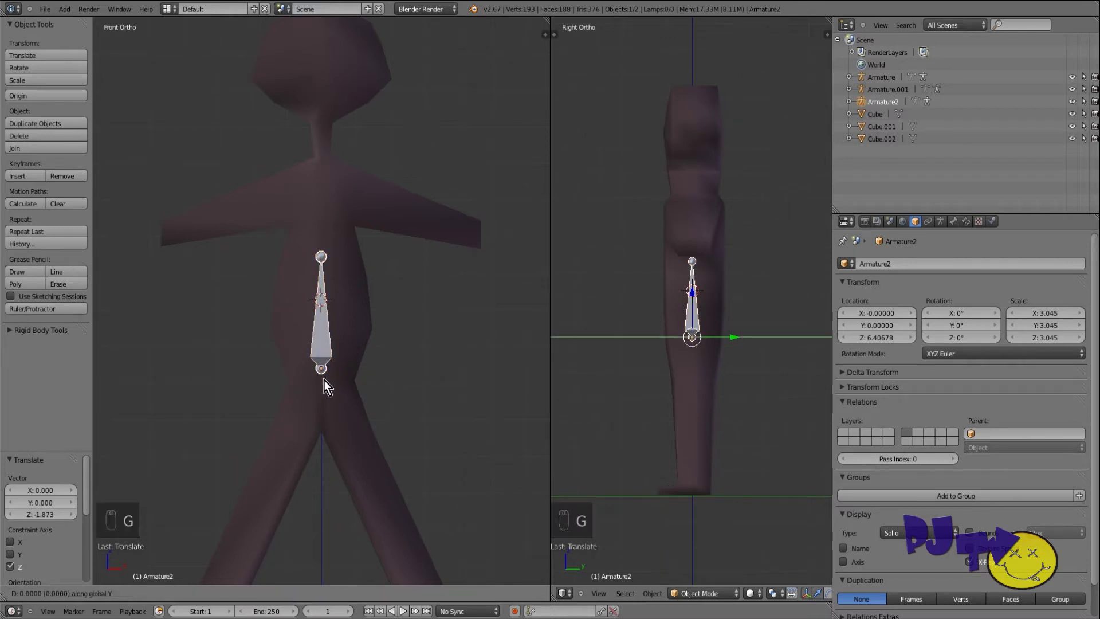
left_click(322, 390)
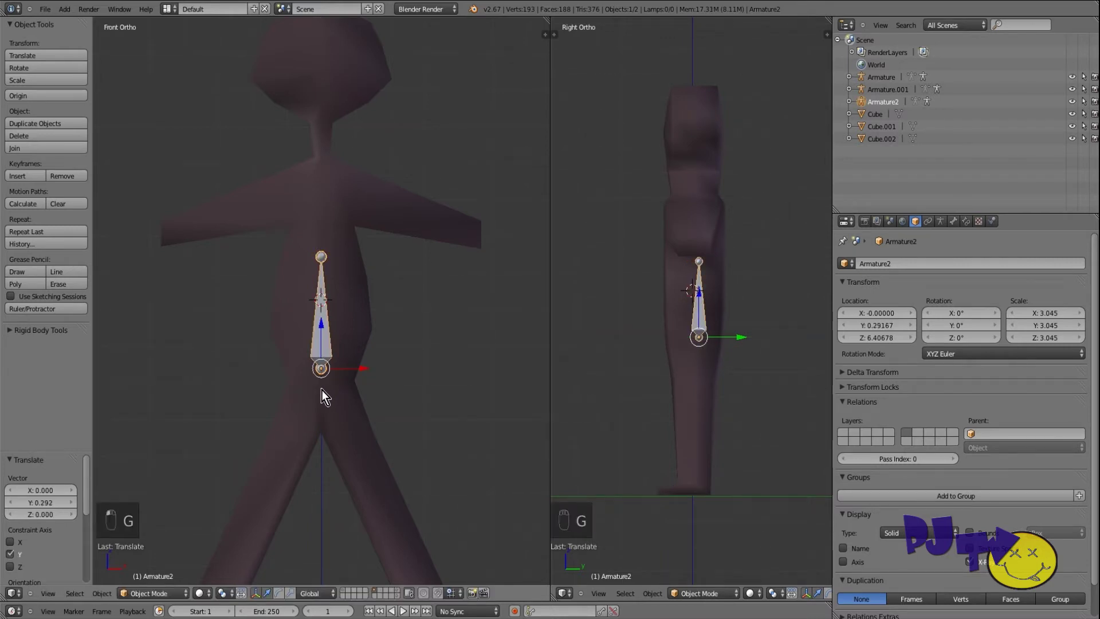
key("ctrl+z")
Adjust the armature's height along the Z axis until its Z location is about 6.20.
key("g")
key("z")
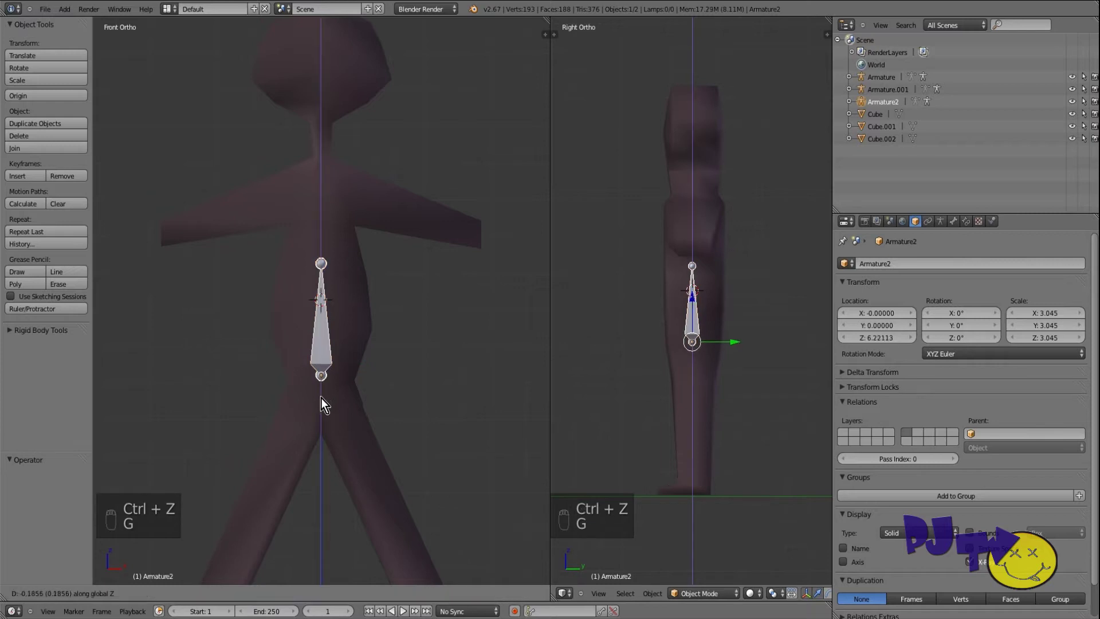
left_click(320, 402)
key("g")
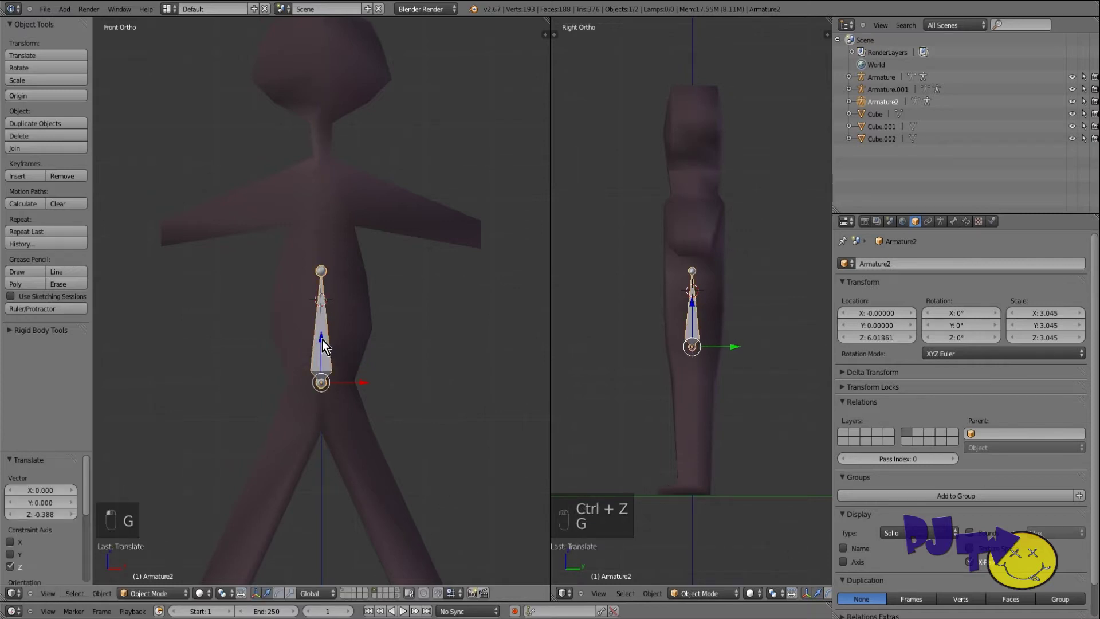
key("z")
left_click(321, 329)
key("g")
key("z")
left_click(318, 319)
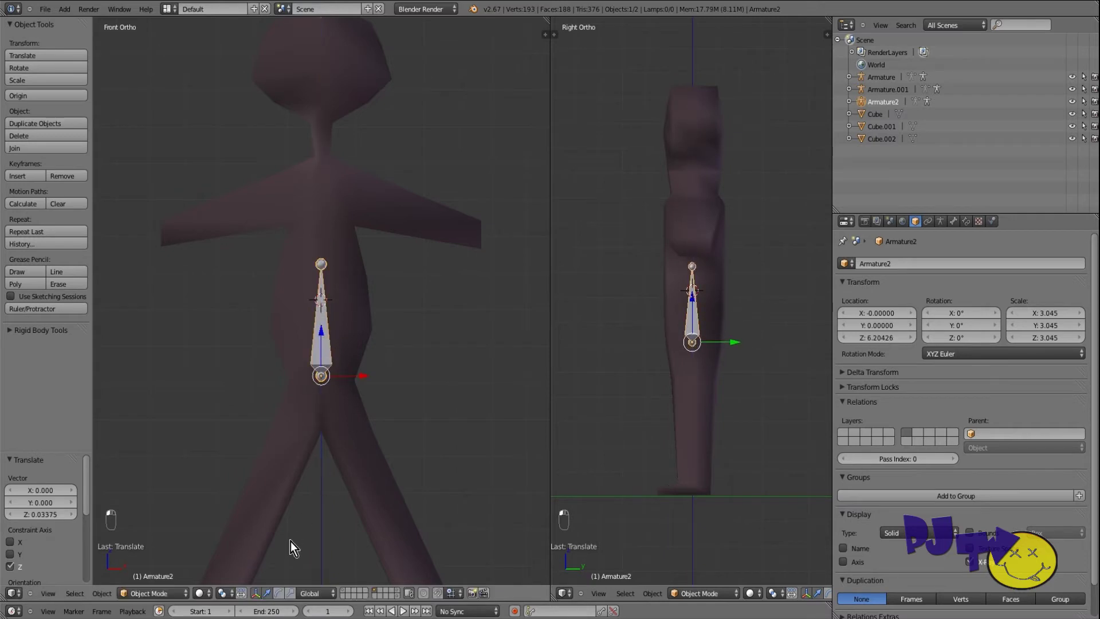
Scale the armature up to about 4.46 and lower it slightly to a Z location of about 6.12.
left_click(256, 594)
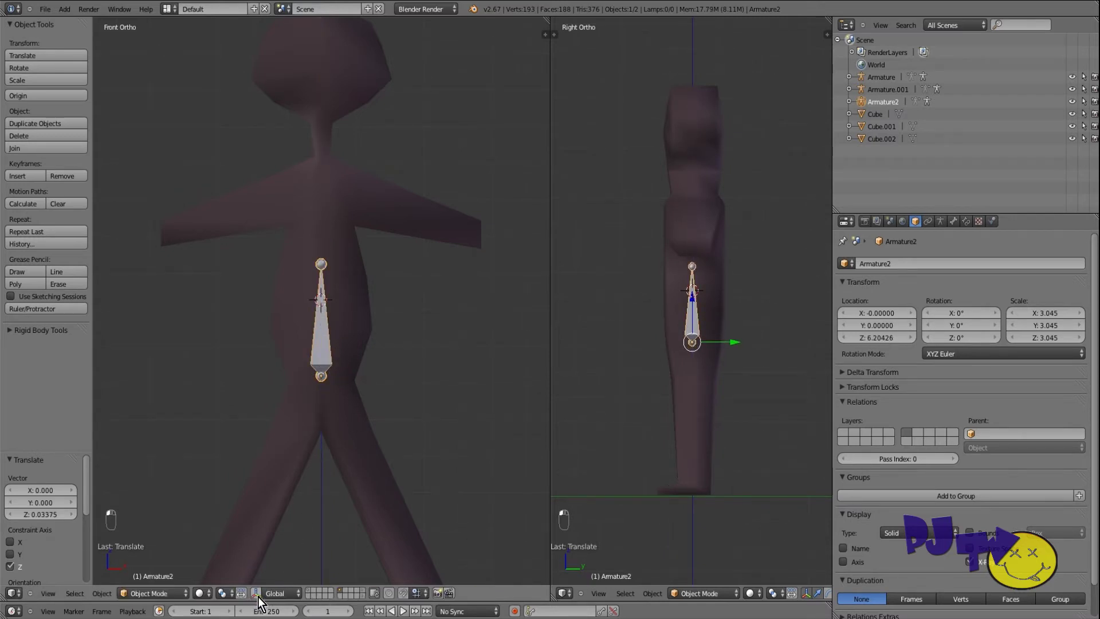
left_click(256, 594)
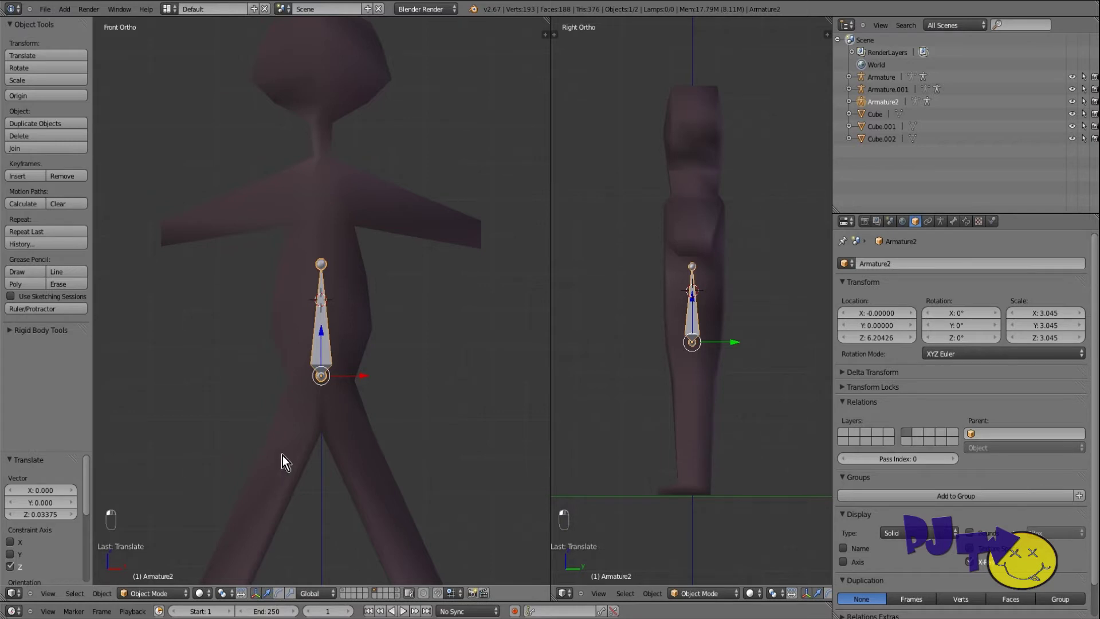
key("s")
left_click(313, 404)
left_click_drag(318, 328, 322, 333)
Glance at the finished reference rig's layer, and raise the stickman bone's upper tip about 0.44 along Z in Edit Mode.
left_click(394, 595)
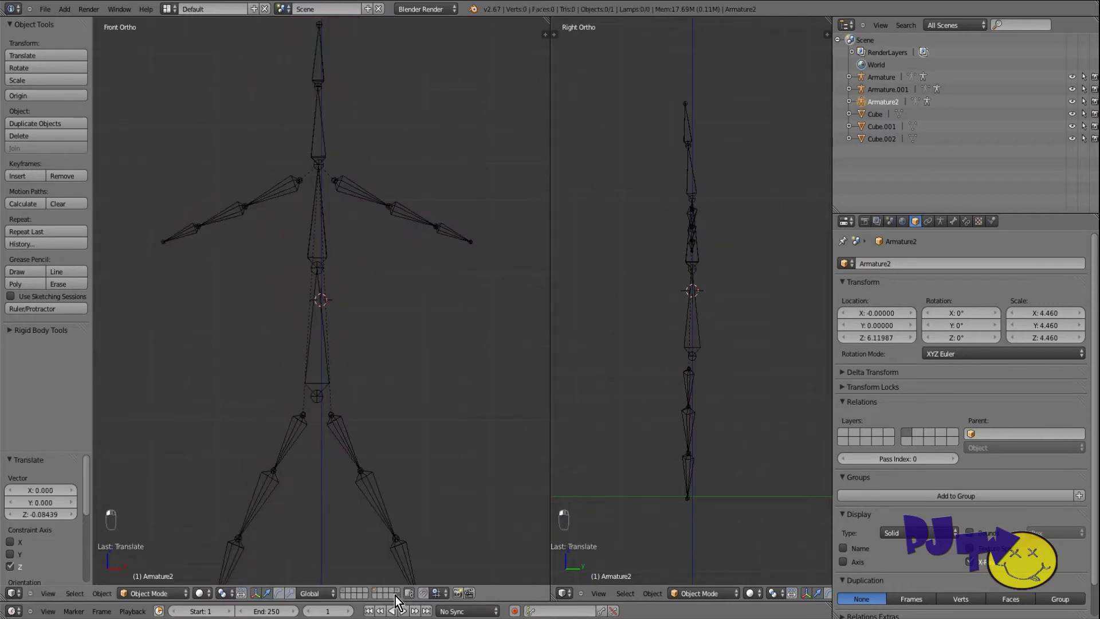
left_click(373, 592)
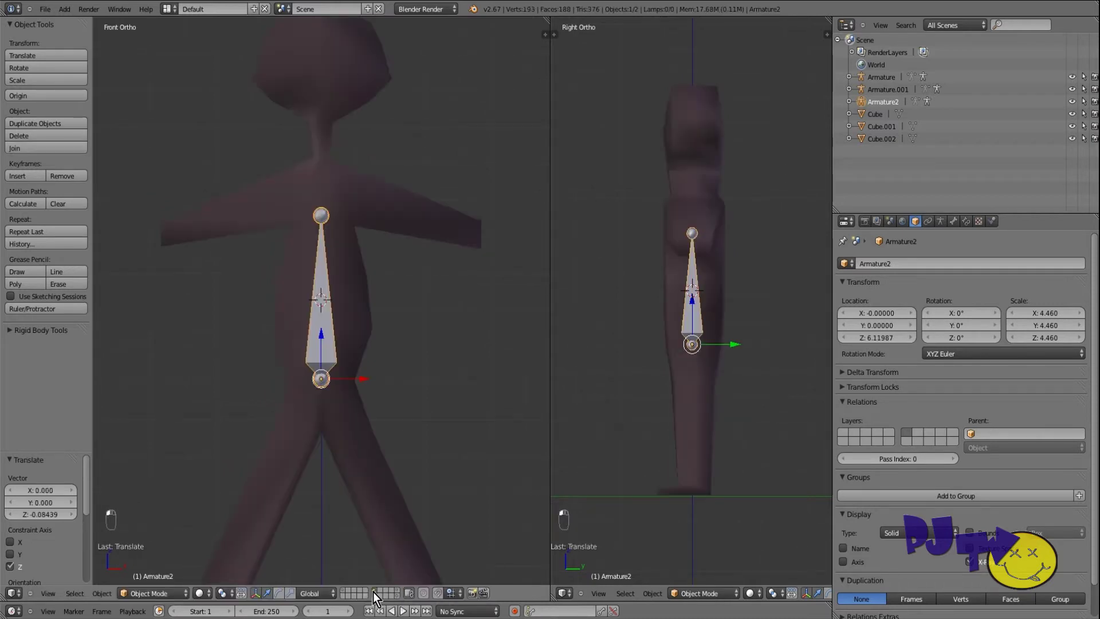
left_click(166, 594)
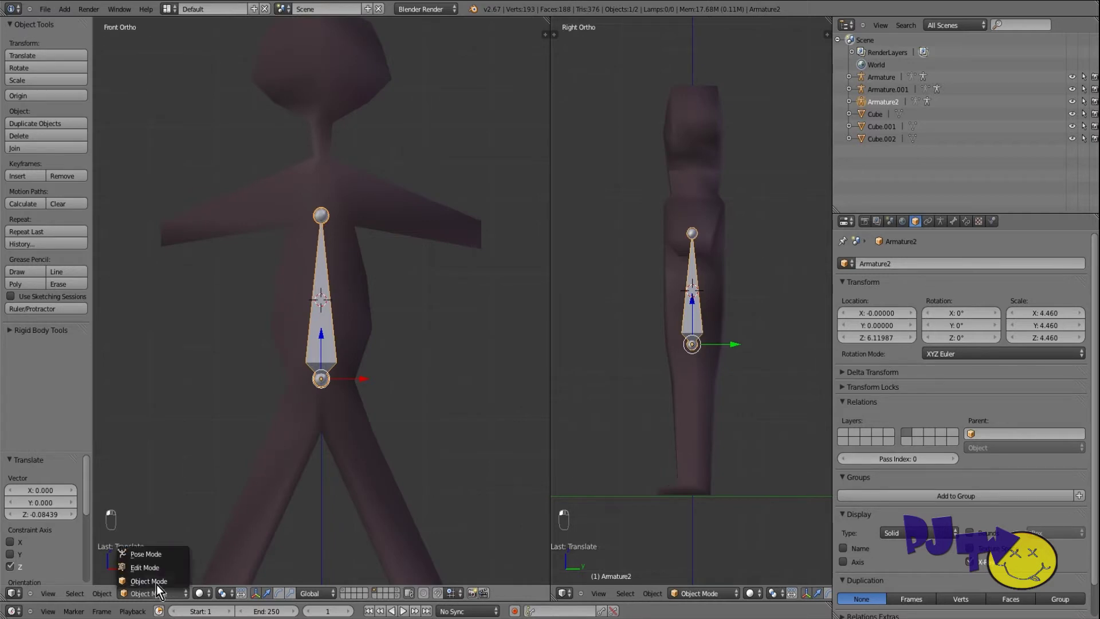
left_click(152, 568)
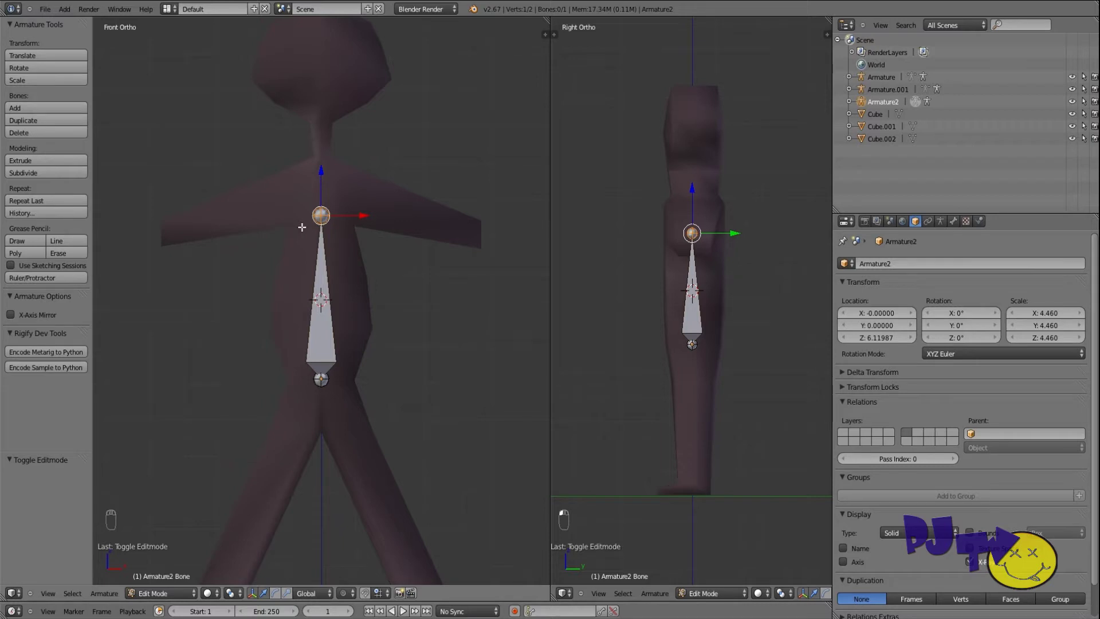
left_click_drag(323, 174, 322, 159)
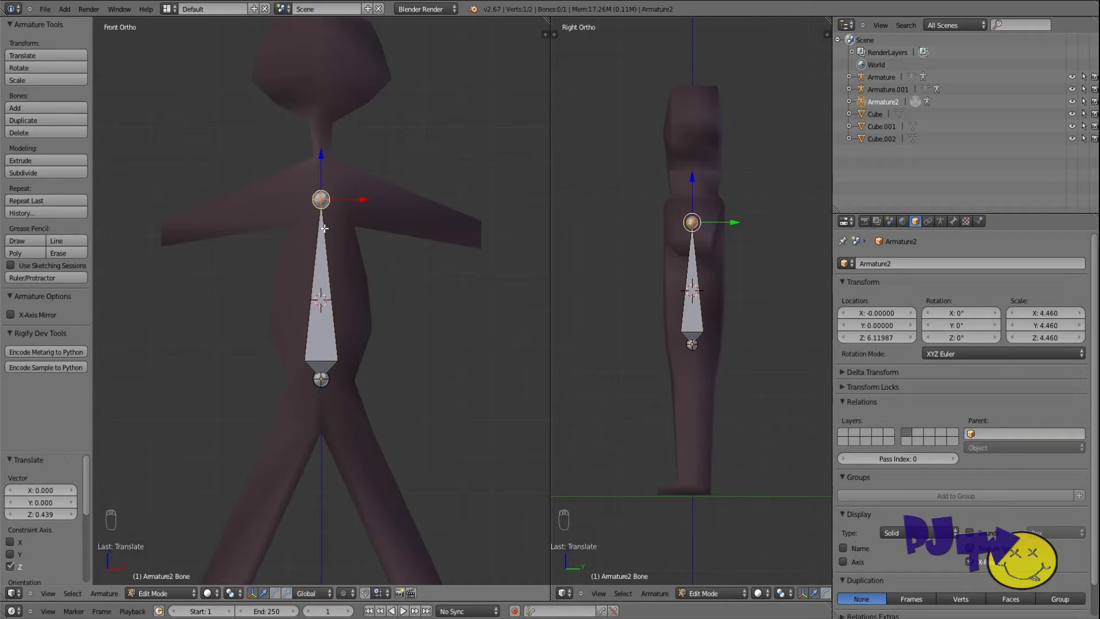
Extrude a second bone about 2.46 straight up along Z from the spine bone's tip to the base of the head.
key("e")
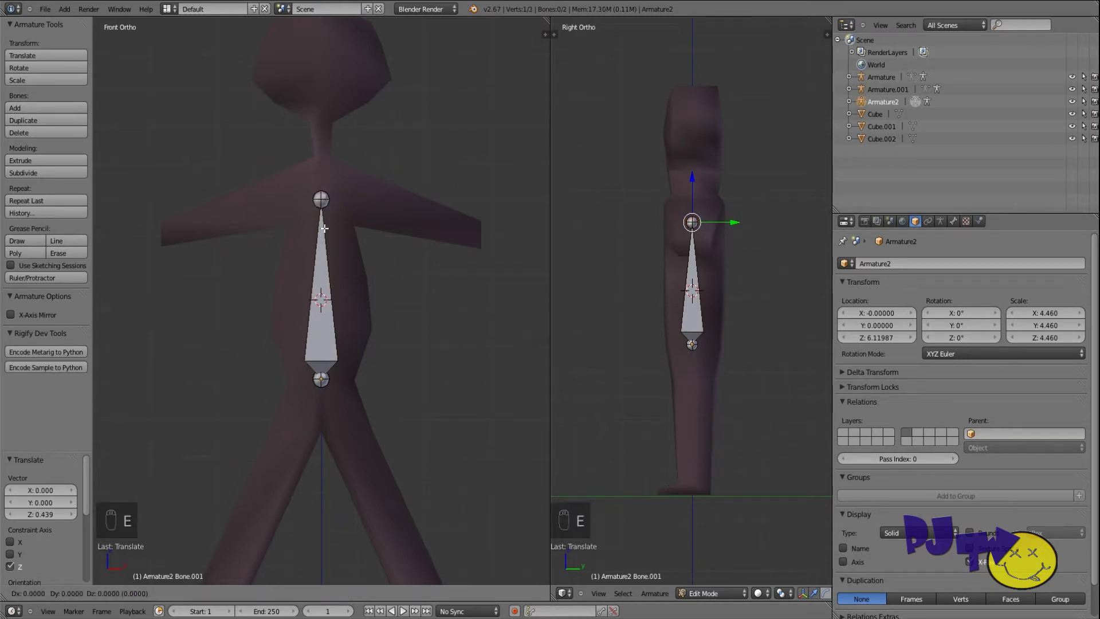
key("z")
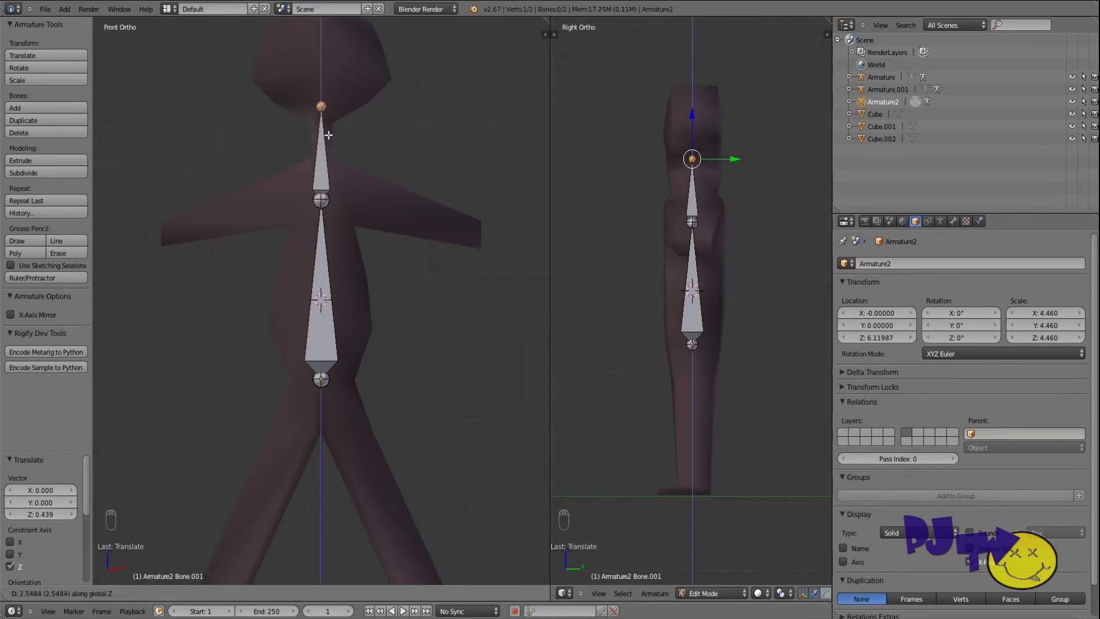
left_click(328, 137)
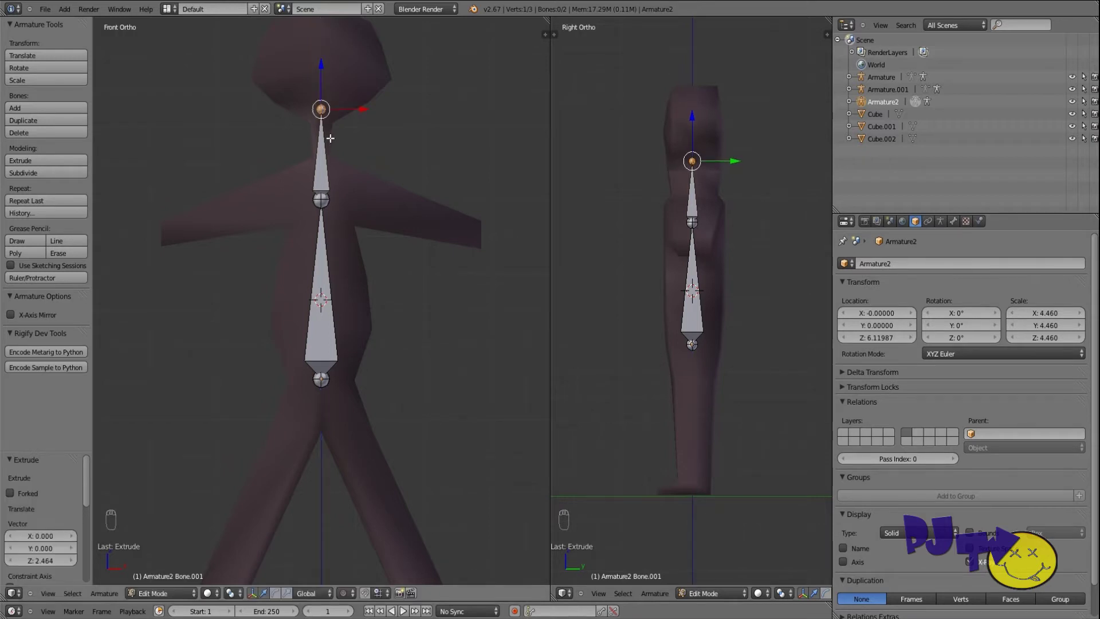
Lower the root joint of the spine bone about 0.135 along Z.
right_click(324, 203)
right_click(322, 379)
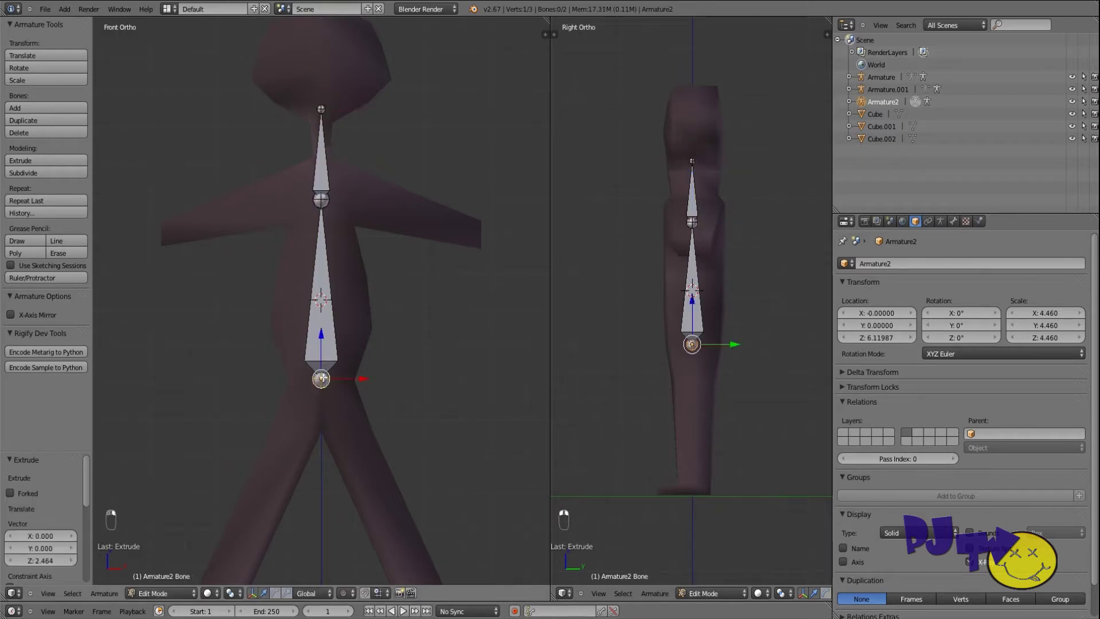
right_click(320, 340)
key("g")
key("z")
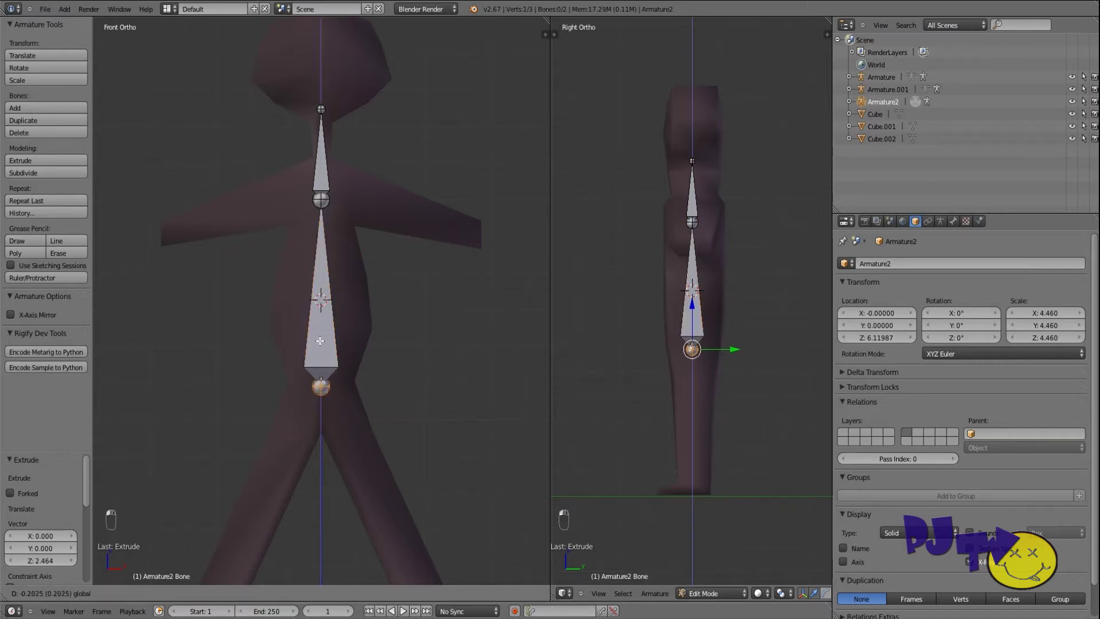
left_click(327, 318)
Raise the joint between the spine and neck bones slightly along Z, towards shoulder height.
right_click(321, 201)
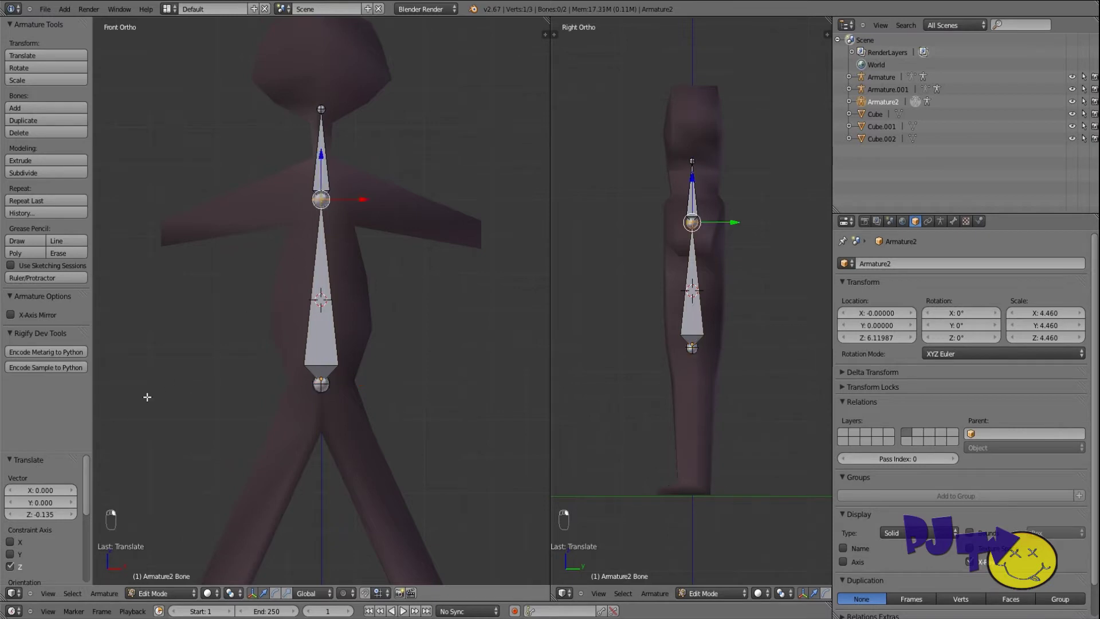
left_click_drag(88, 459, 84, 498)
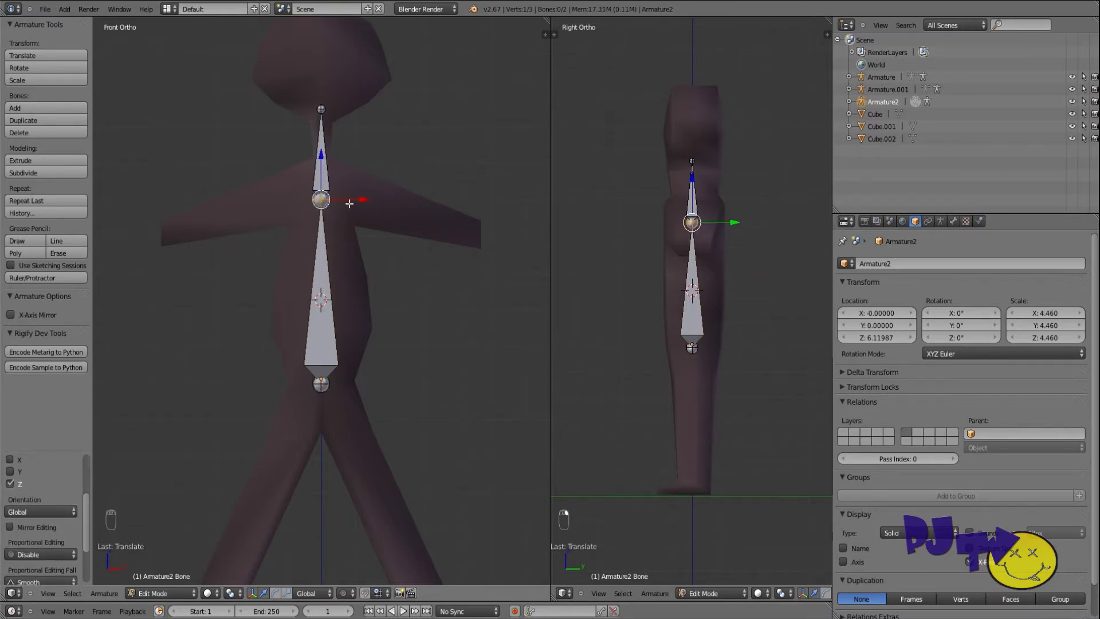
key("g")
key("z")
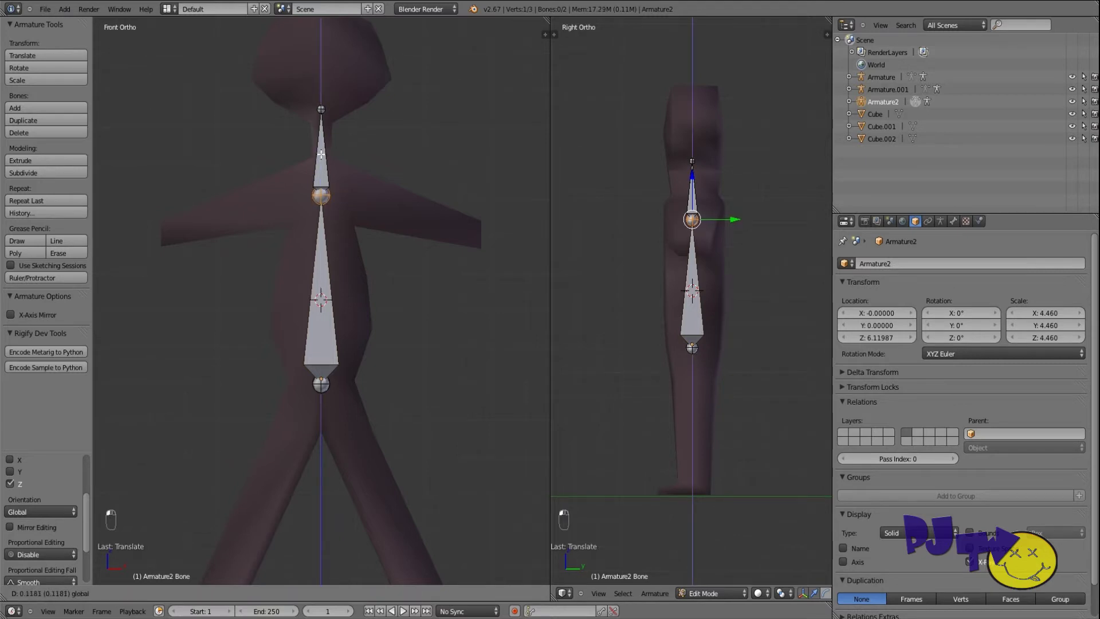
left_click(322, 150)
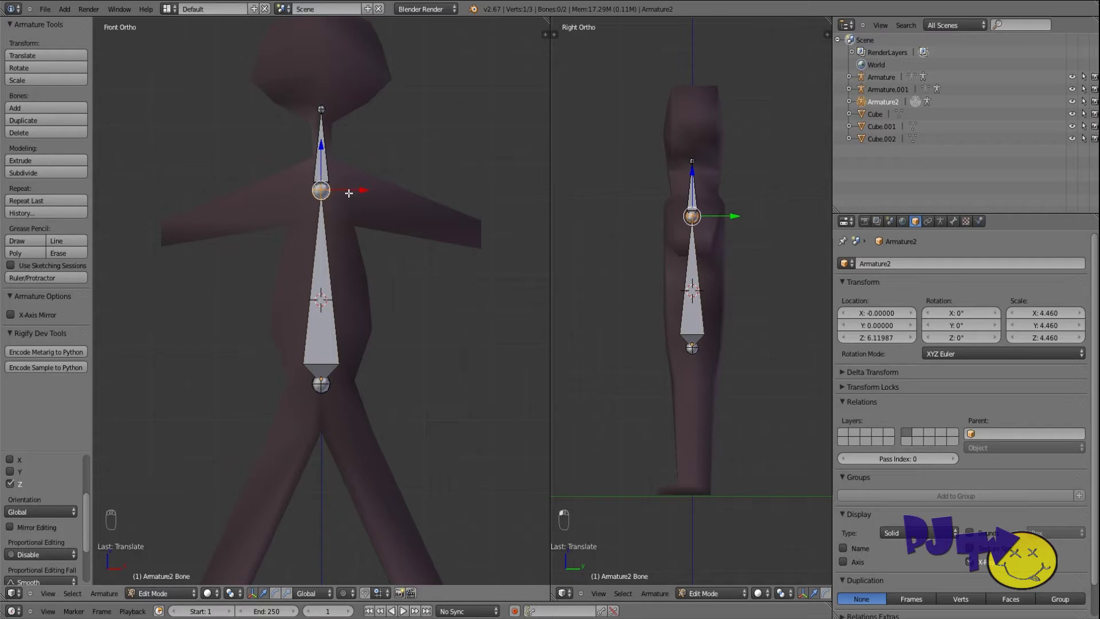
Enable X-Axis Mirror and use Extrude Forked to create mirrored shoulder bones about 2.73 long along X from the chest joint.
left_click(11, 314)
key("shift+e")
key("x")
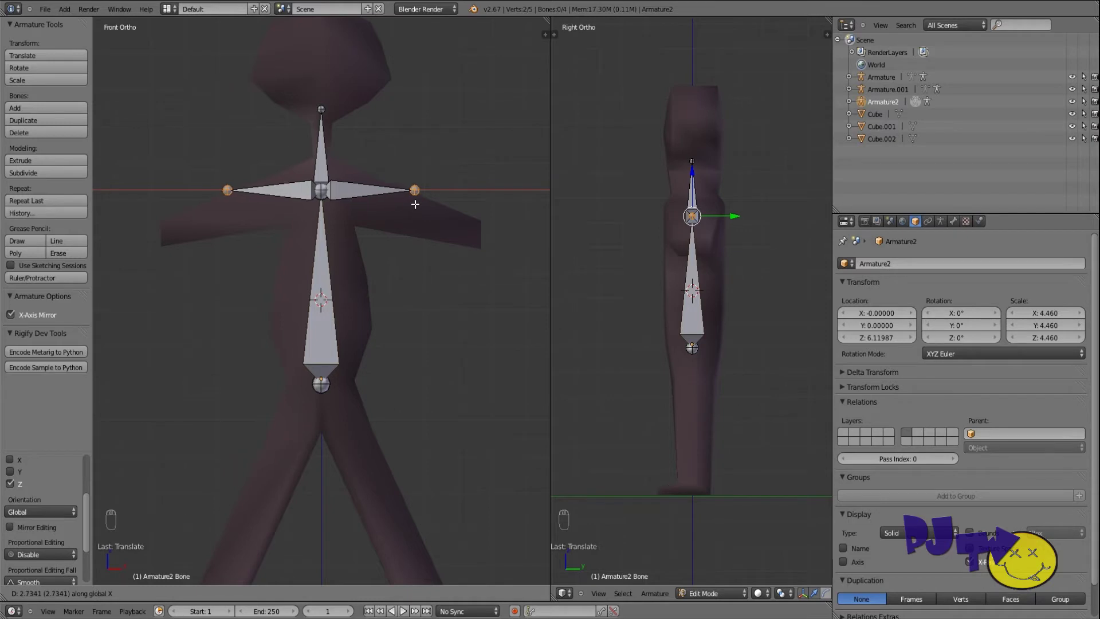
left_click(420, 201)
Clear the parent link of the shoulder bone Bone_L and lower the mirrored shoulder bones slightly along Z.
right_click(348, 190)
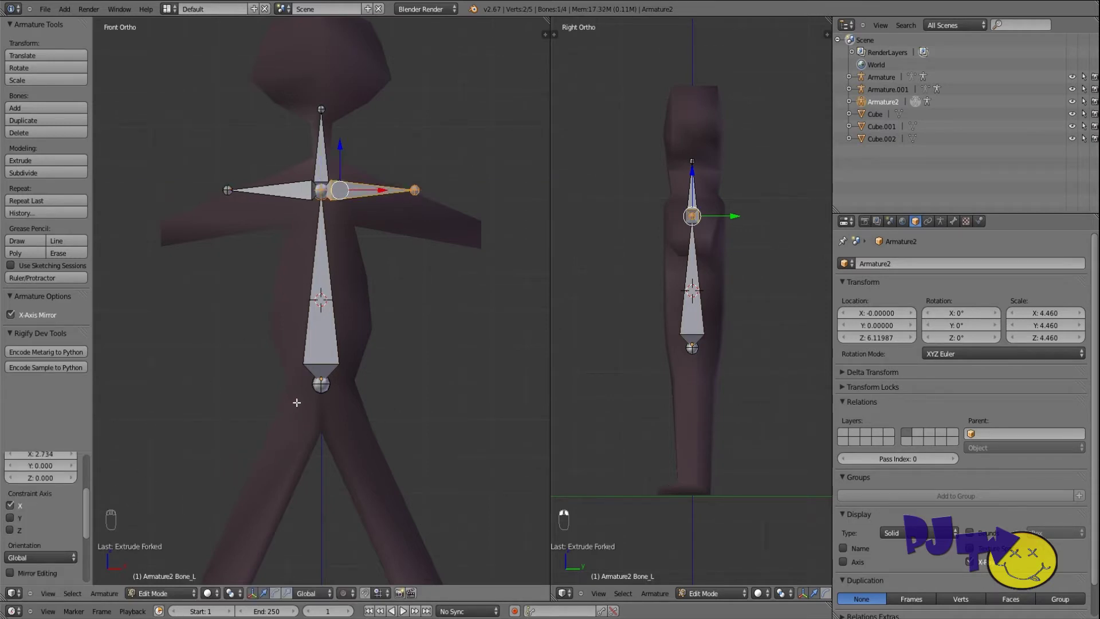
key("ctrl+p")
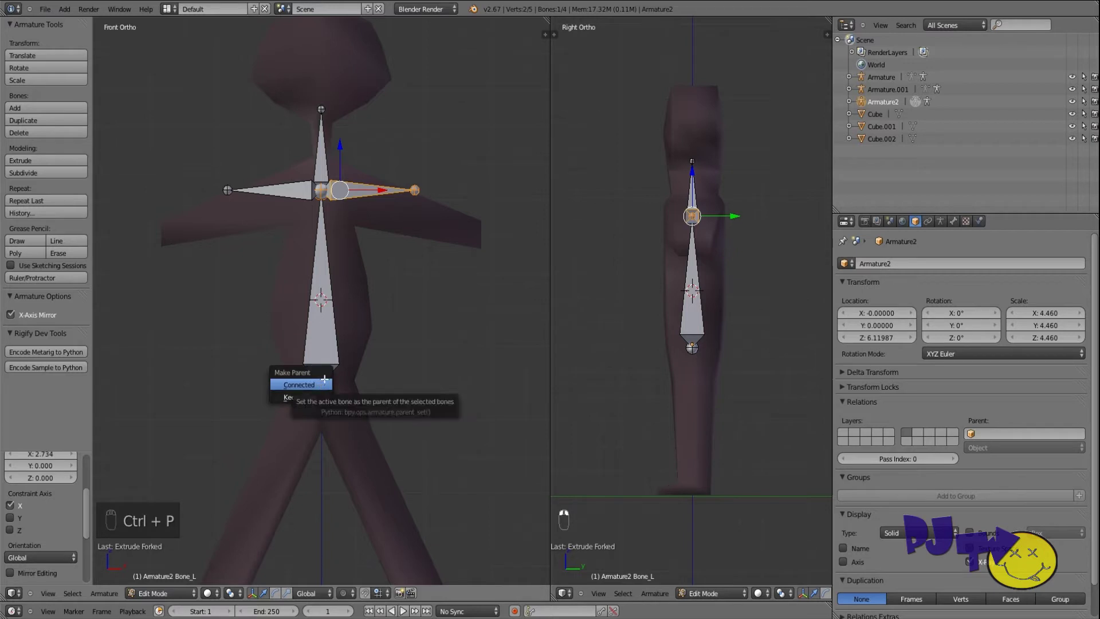
left_click(95, 593)
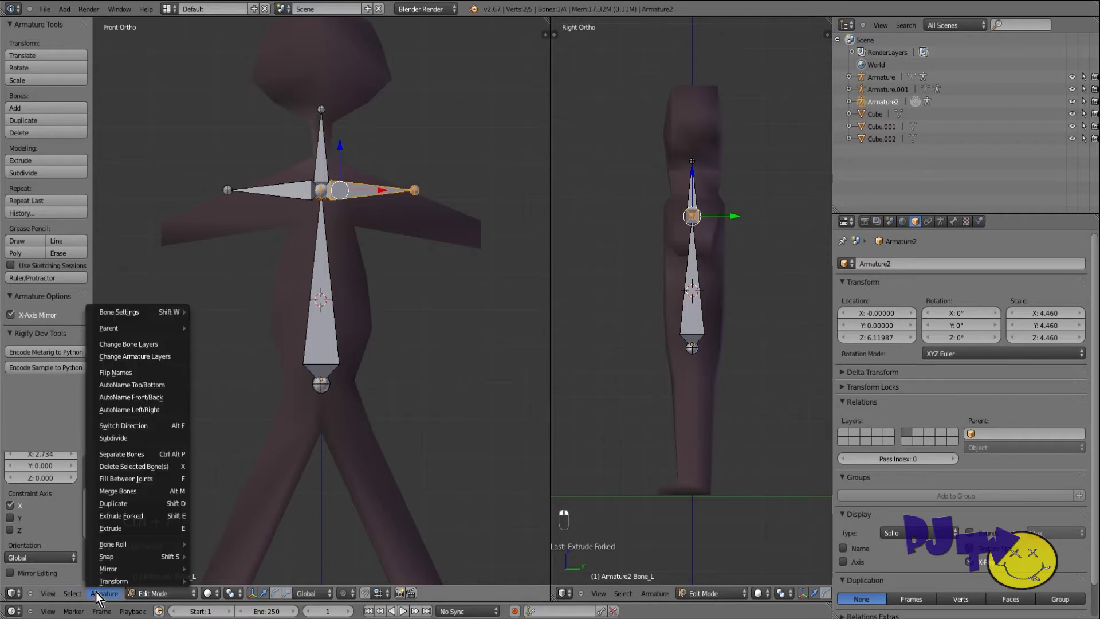
mouse_move(120, 329)
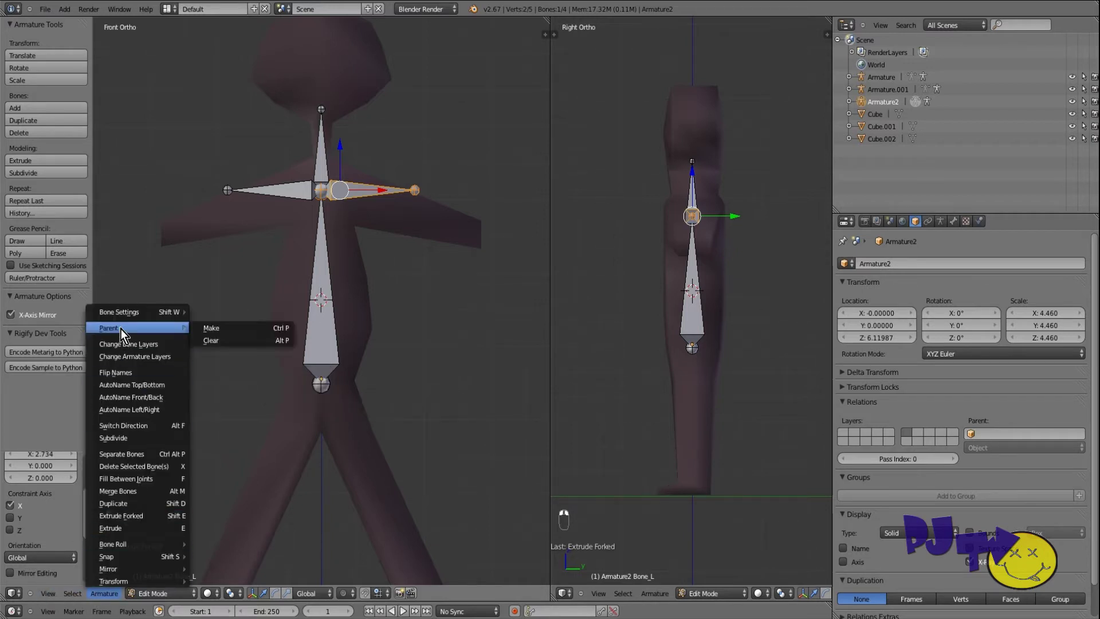
left_click(232, 340)
left_click(218, 343)
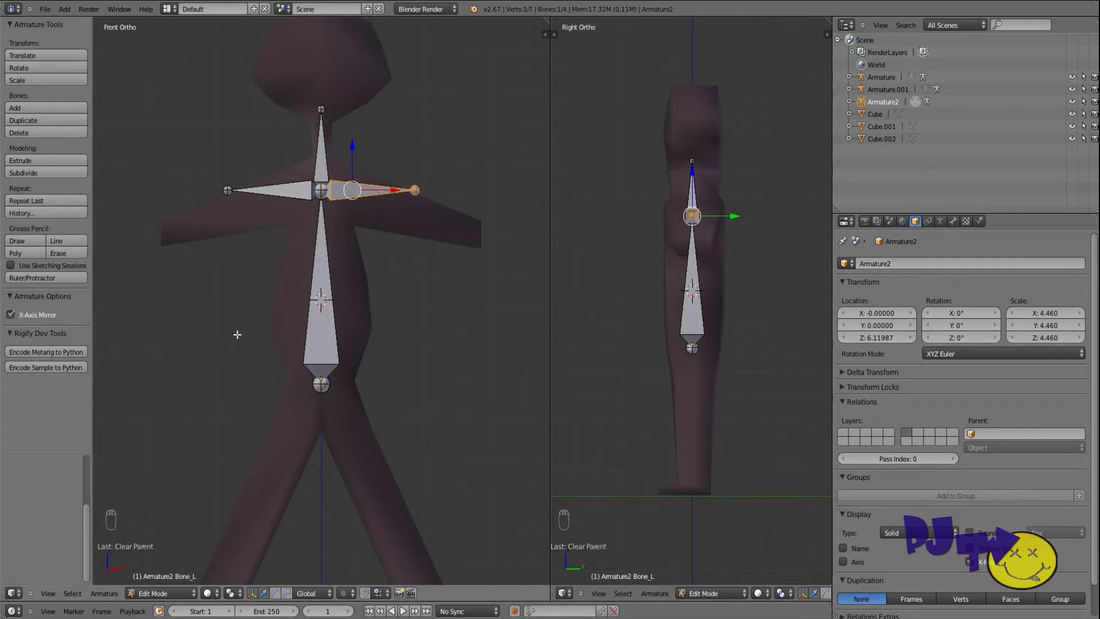
left_click_drag(354, 146, 355, 163)
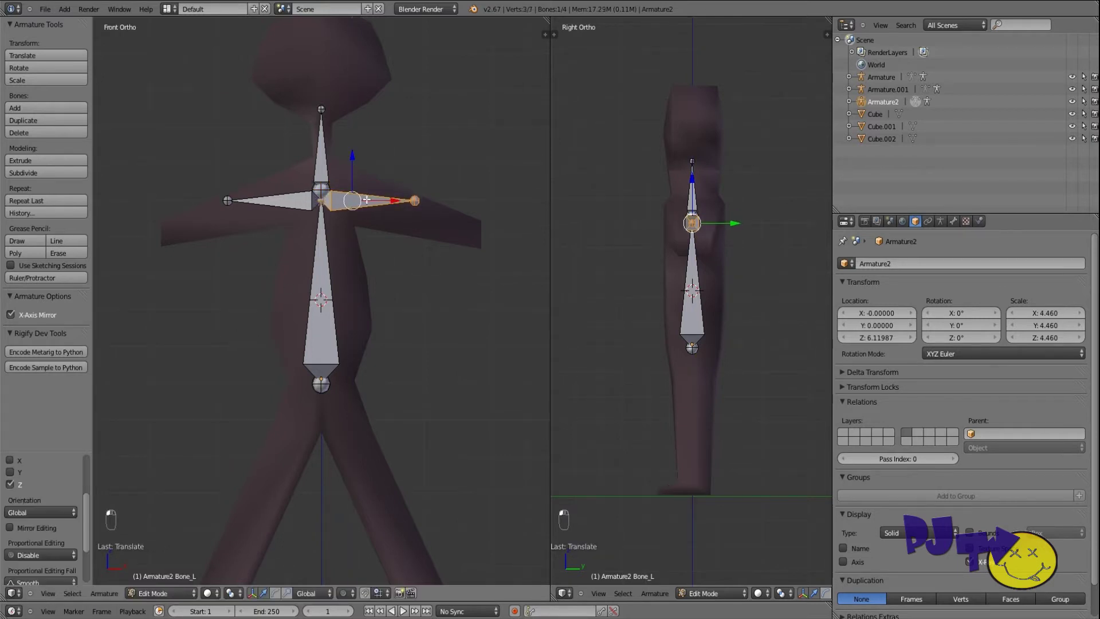
Move the shoulder bone Bone_L outward along X and rotate it about global Y to slope down along the arm.
left_click_drag(394, 203, 420, 202)
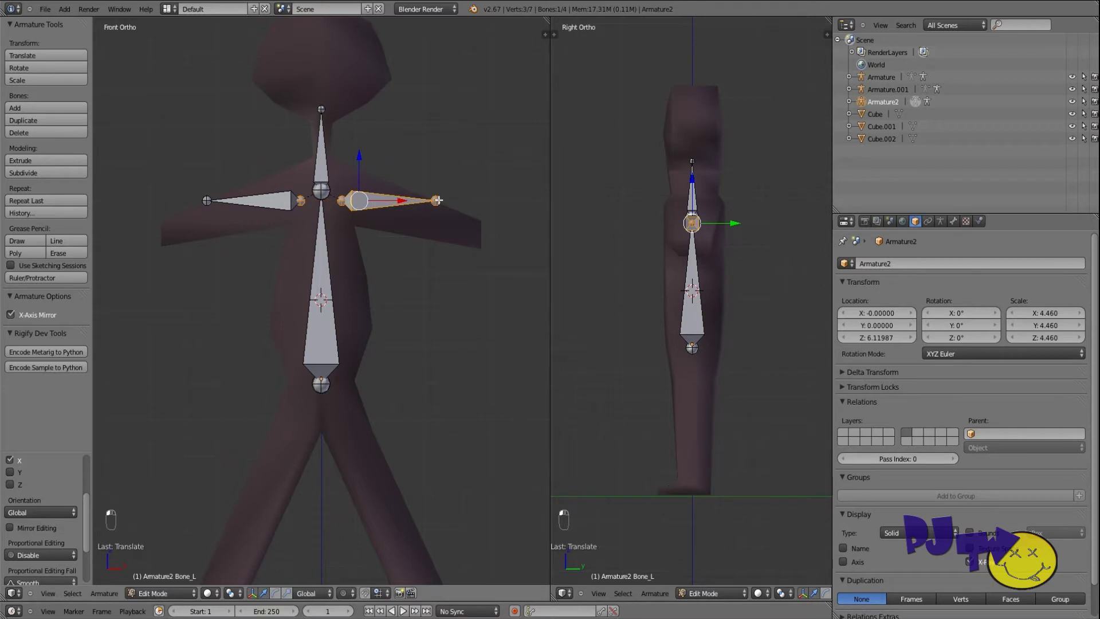
key("t")
key("r")
key("x")
key("r")
key("y")
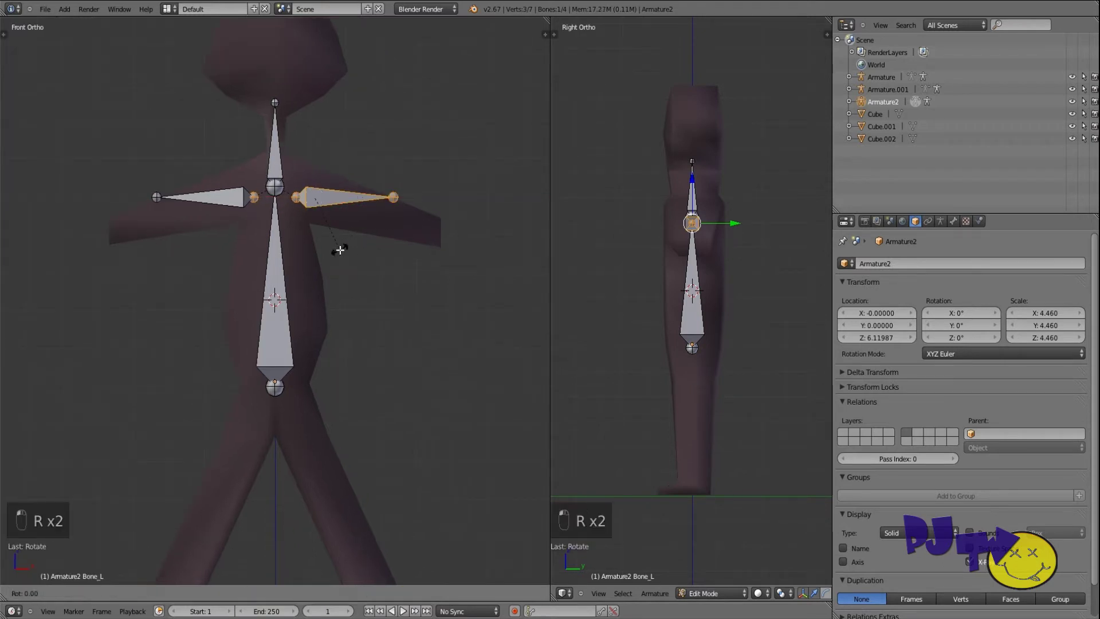
left_click(317, 273)
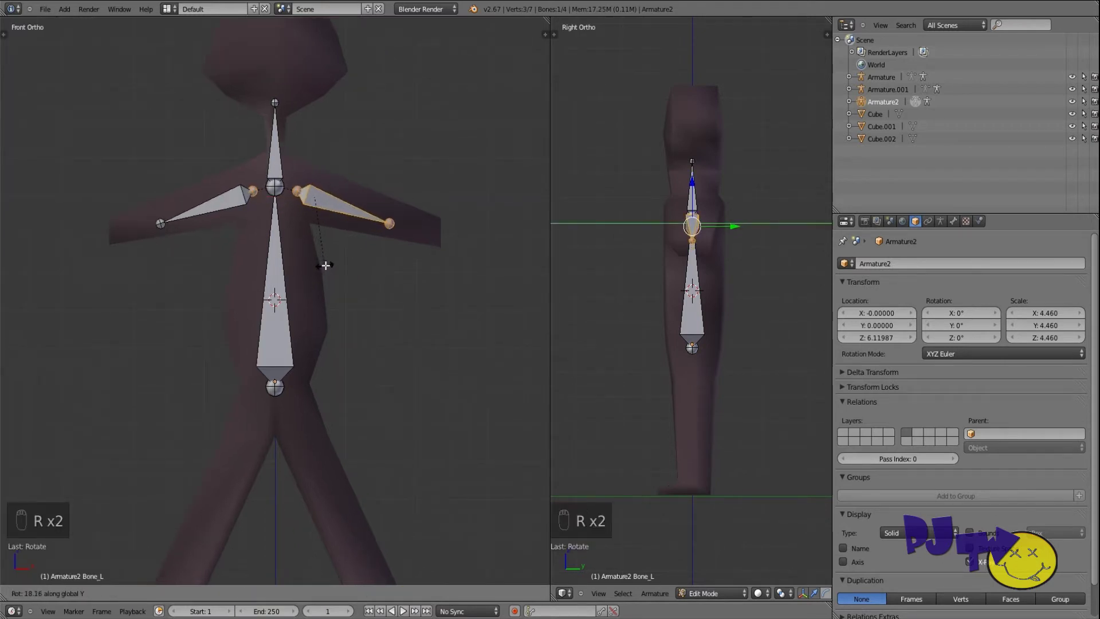
left_click(329, 263)
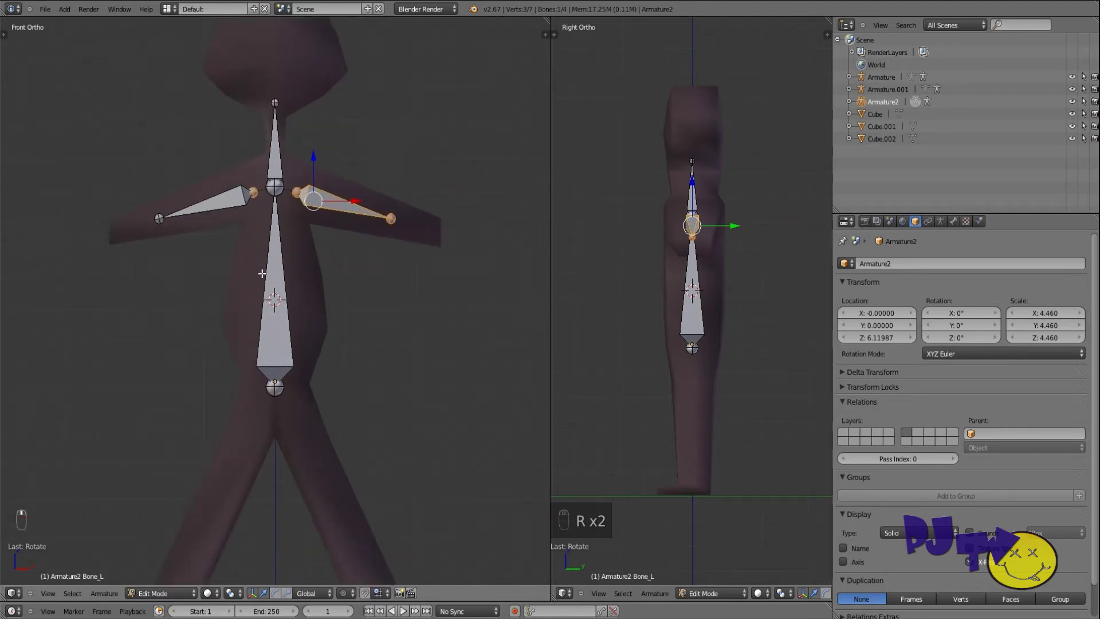
key("KP_1")
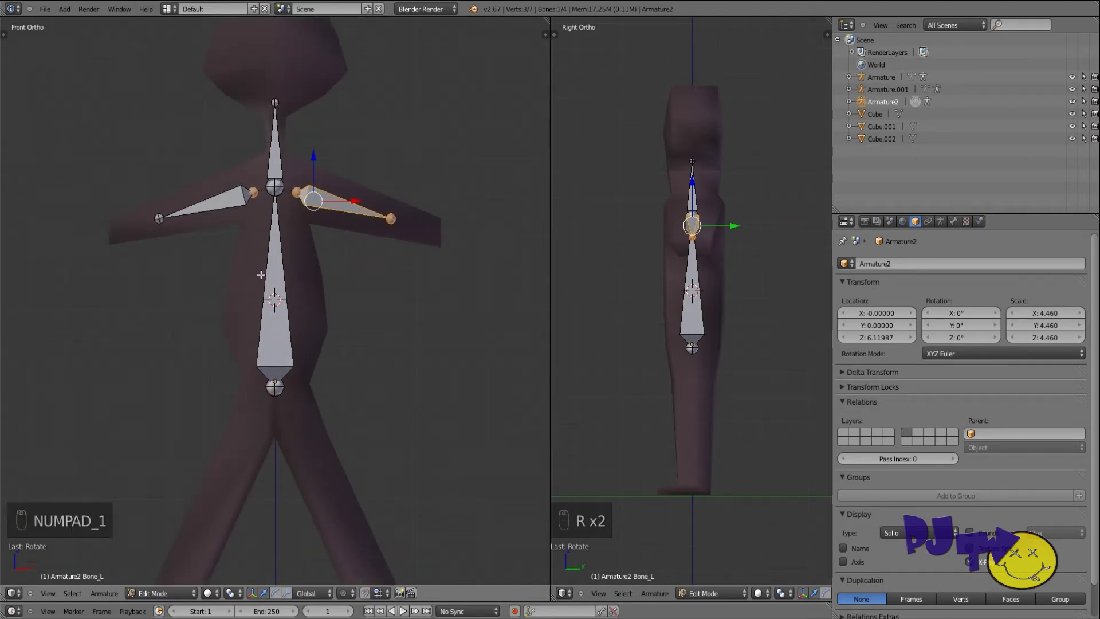
Raise the upper arm bone slightly along Z and shorten it by pulling its outer tip inward along X.
right_click(335, 199)
left_click_drag(345, 163, 344, 155)
right_click(391, 211)
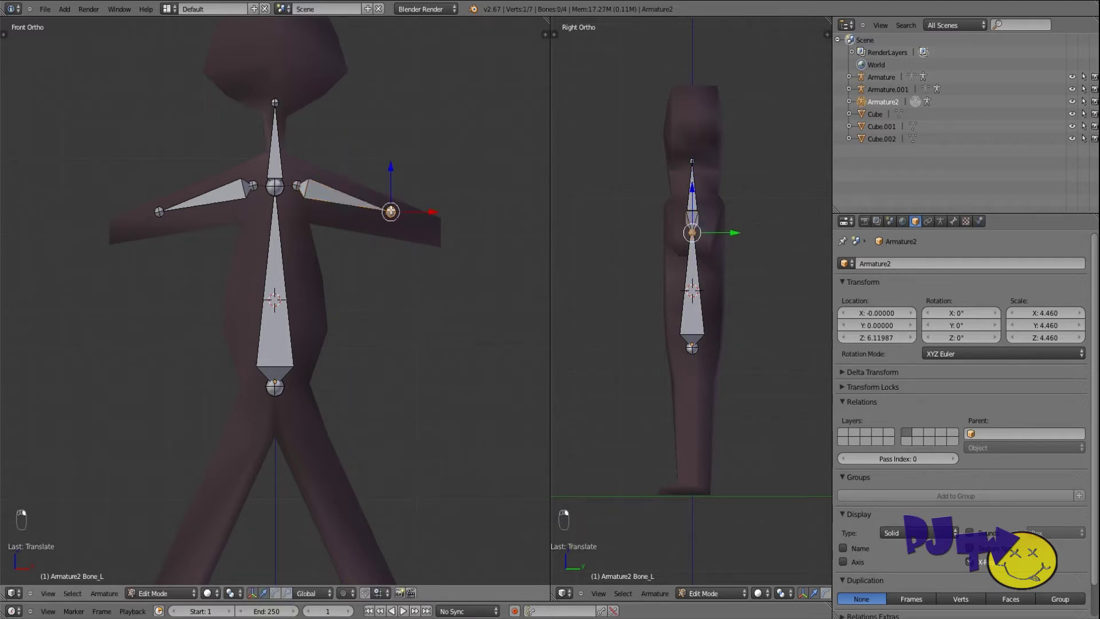
left_click_drag(434, 213, 338, 144)
right_click(318, 195)
left_click(338, 144)
right_click(369, 201)
left_click_drag(368, 154, 335, 155)
right_click(324, 187)
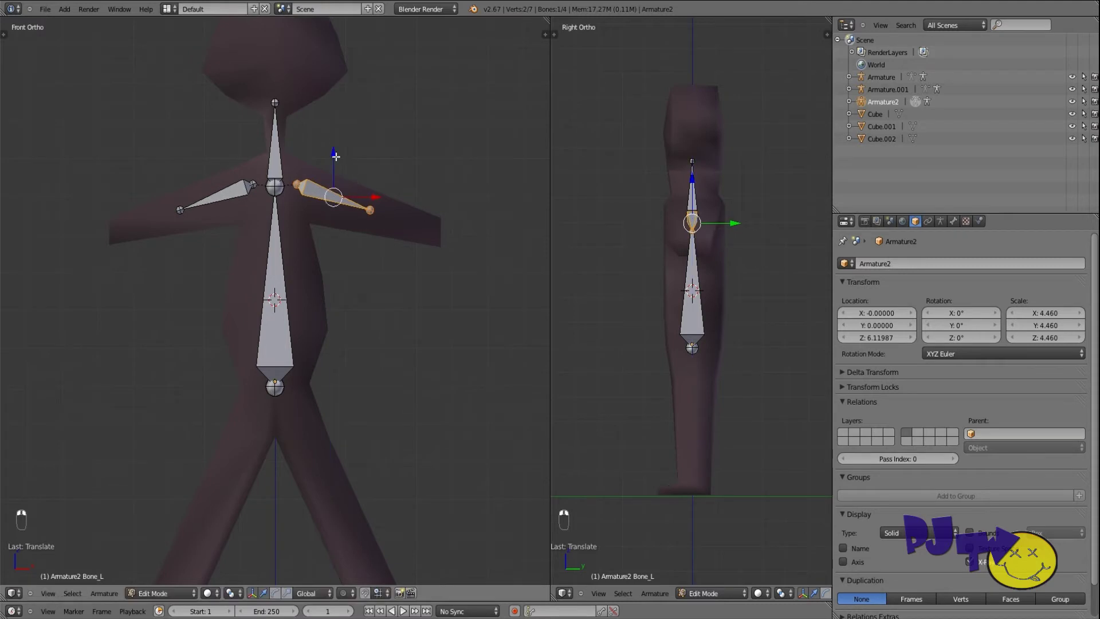
Extrude a mirrored forearm bone about 1.7 long from the upper arm bone's tip towards the hand.
right_click(369, 213)
key("e")
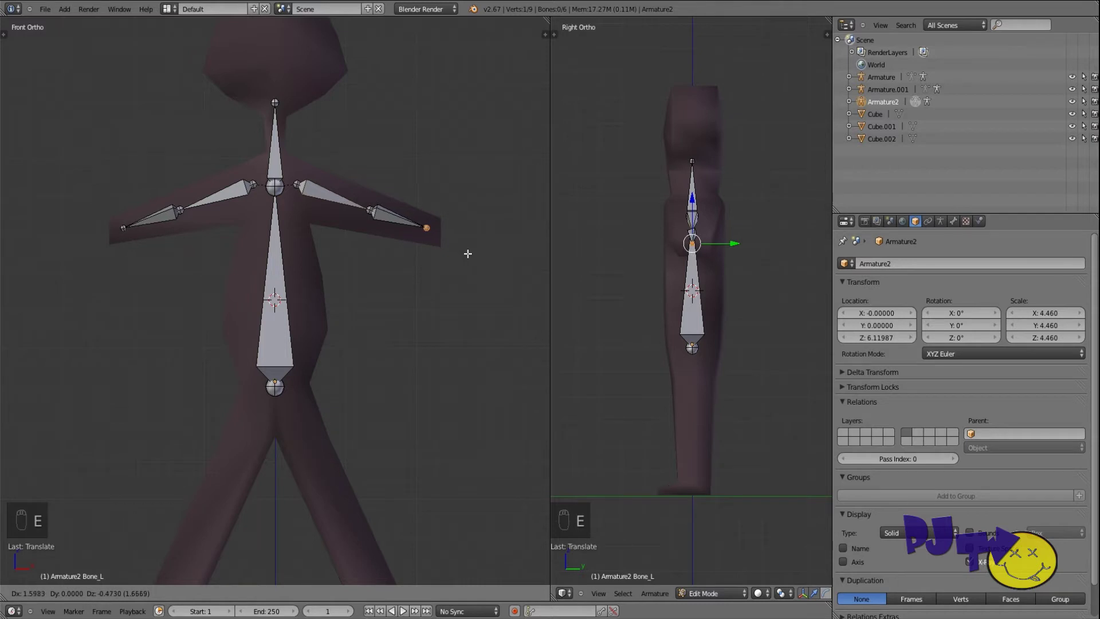
left_click(470, 252)
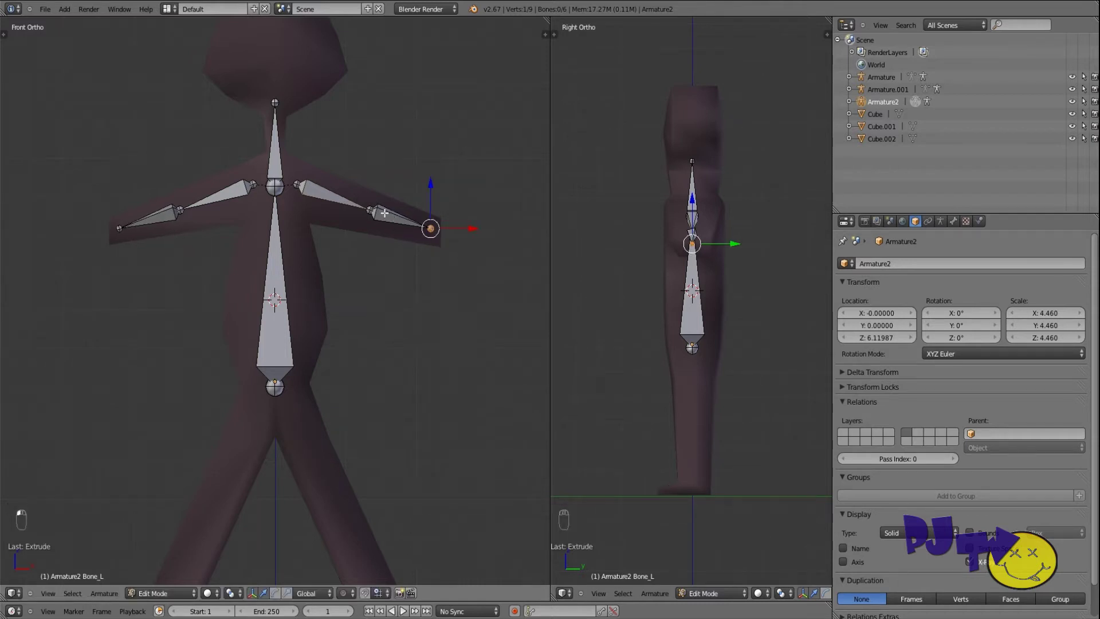
Shift the elbow joint inward along X and slightly up along Z to centre it inside the arm.
right_click(370, 210)
key("g")
left_click(368, 161)
left_click_drag(415, 207, 403, 200)
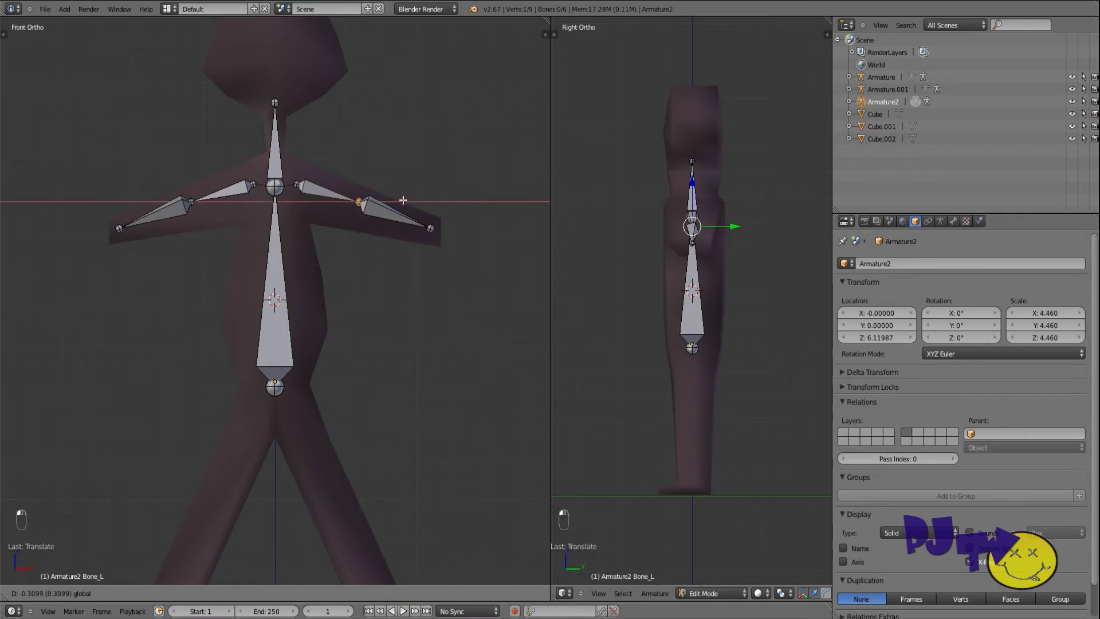
left_click(403, 200)
key("g")
key("z")
left_click(357, 163)
key("g")
key("x")
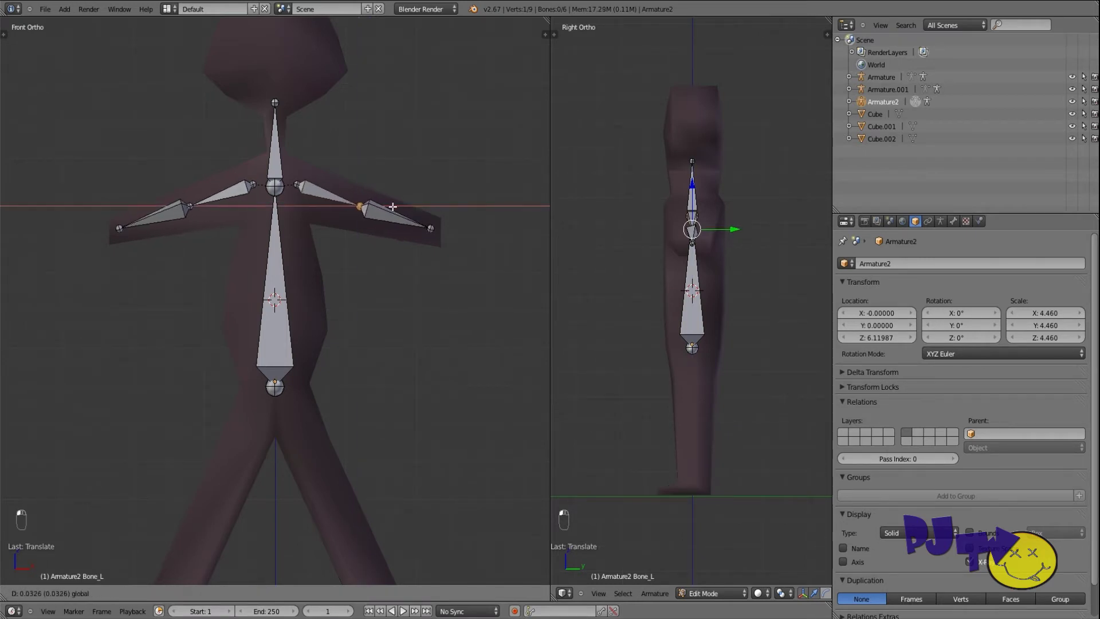
left_click(383, 195)
key("g")
key("z")
left_click(364, 185)
right_click(365, 207)
Pull the forearm's end joint slightly inward along X and adjust its height along Z to fit inside the arm.
right_click(430, 228)
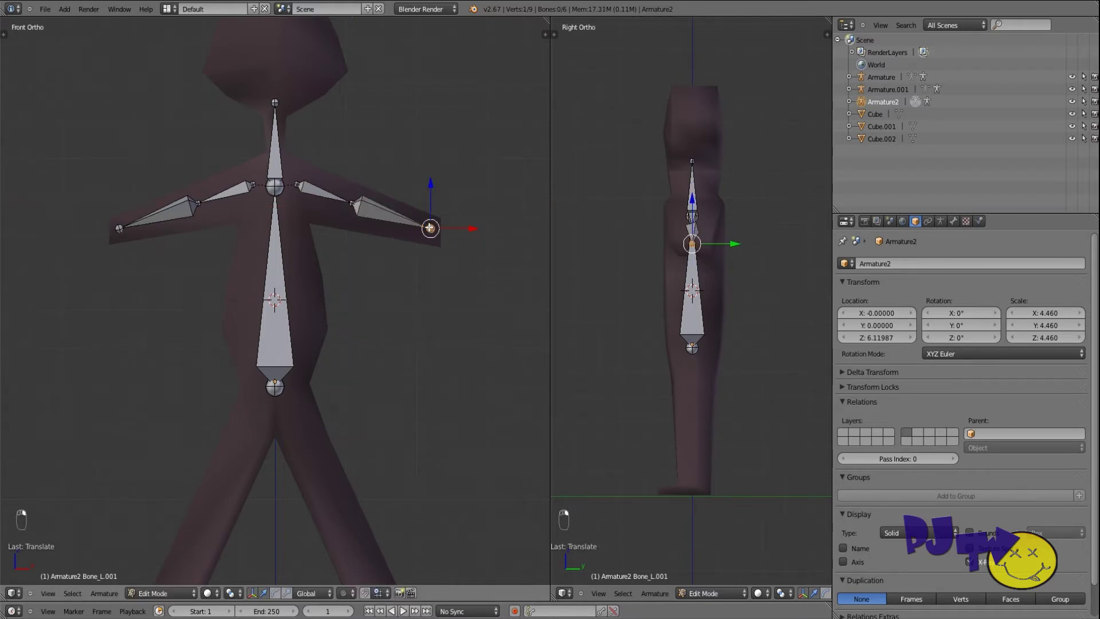
key("g")
key("x")
left_click(422, 192)
key("g")
key("z")
left_click(432, 203)
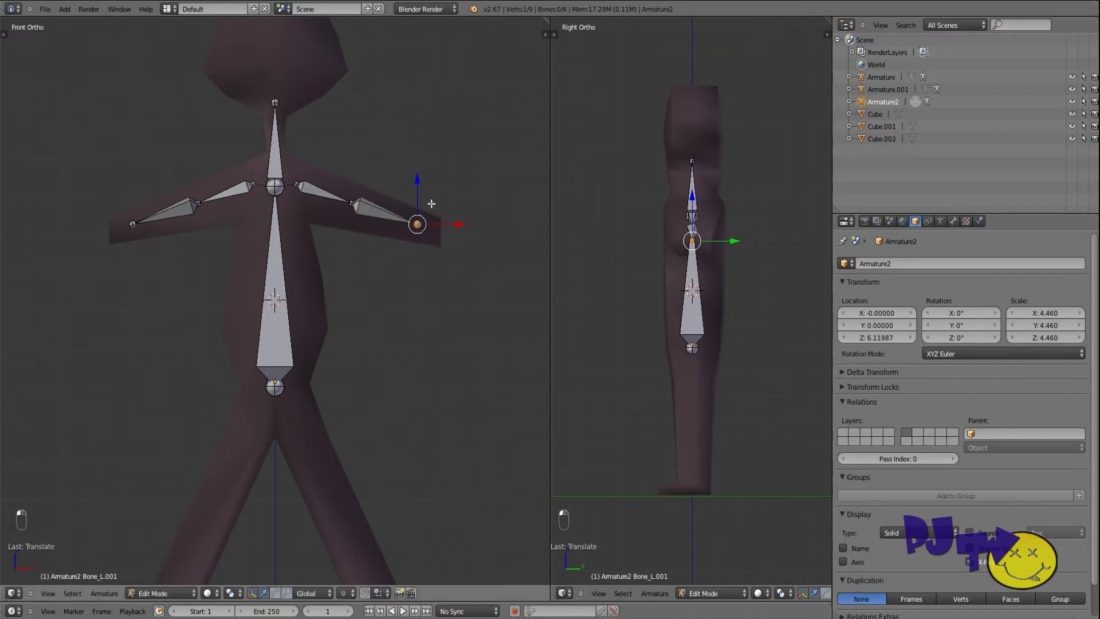
key("g")
key("x")
right_click(452, 225)
key("g")
key("z")
left_click(418, 185)
Use Extrude Forked on the chest joint to create mirrored bones with an offset of X 2.126 and Z -0.439.
right_click(275, 186)
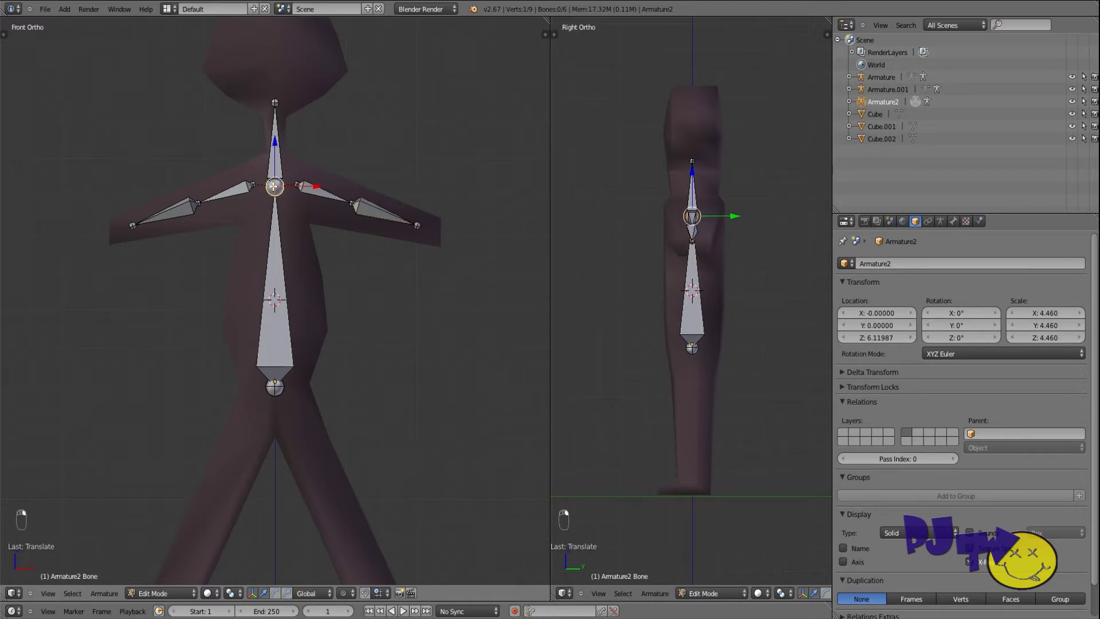
left_click(4, 34)
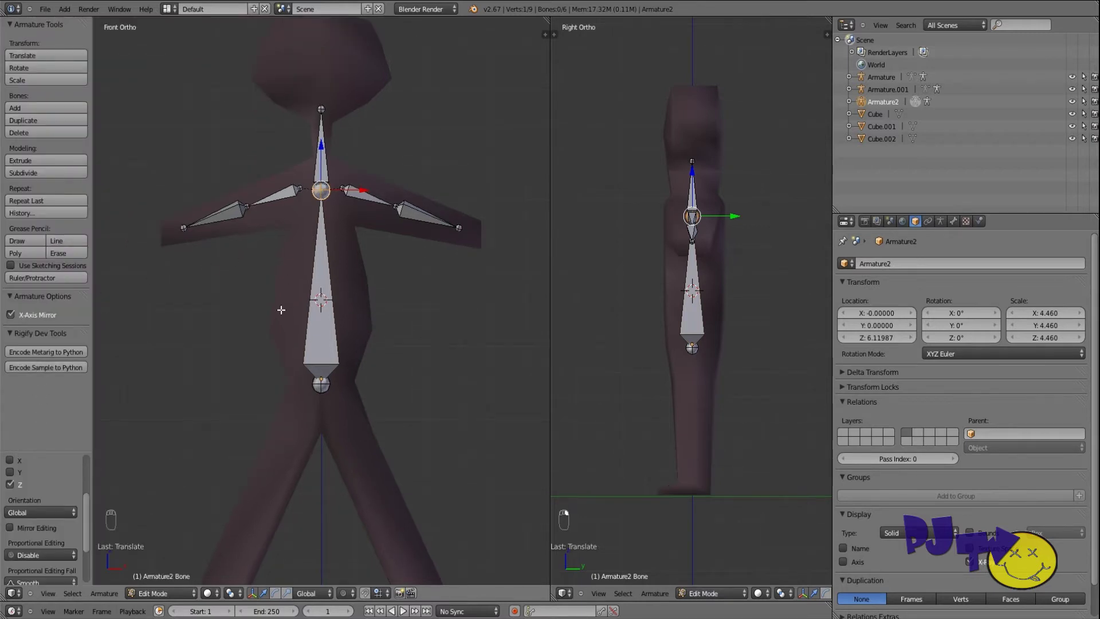
key("shift+e")
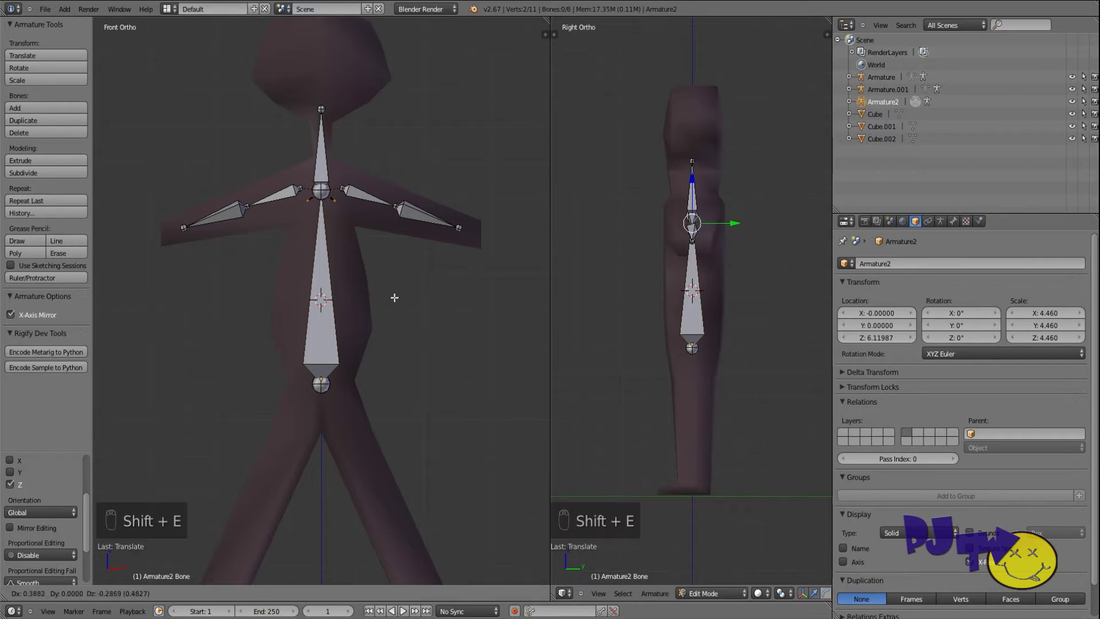
left_click(447, 300)
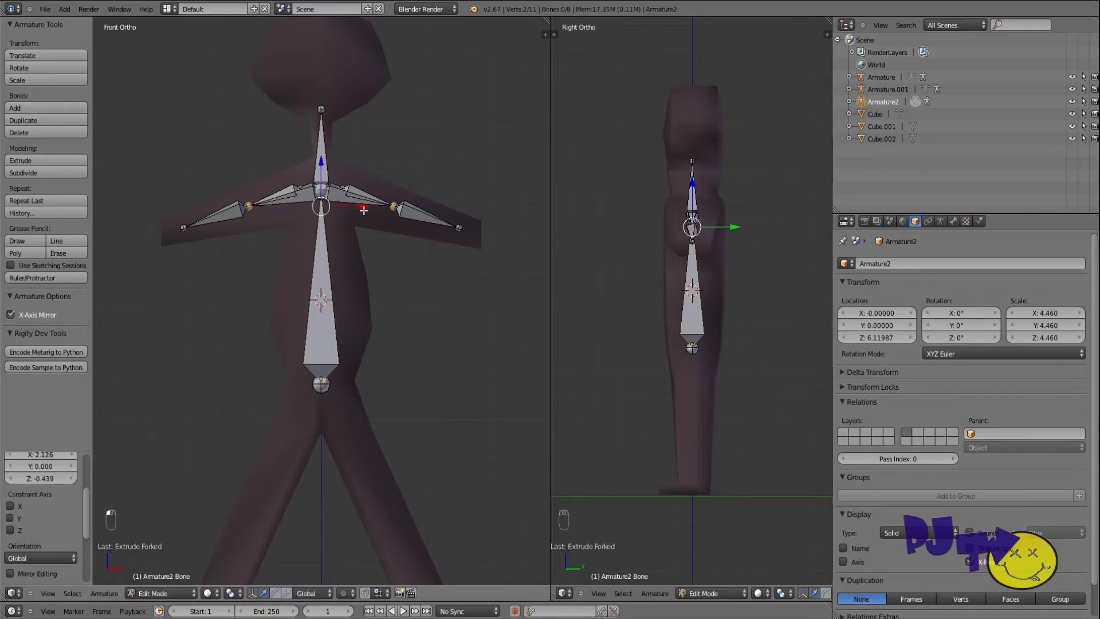
Clear the parent of the newly extruded bone Bone_L.002 and move the mirrored pair down to the hips.
right_click(341, 194)
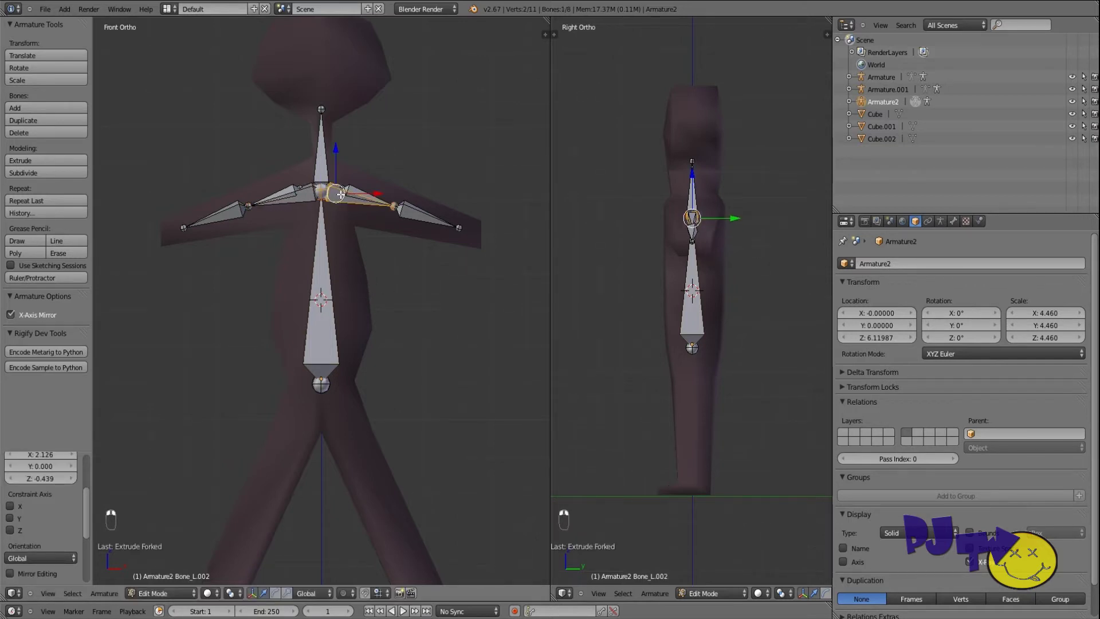
left_click(104, 593)
mouse_move(140, 328)
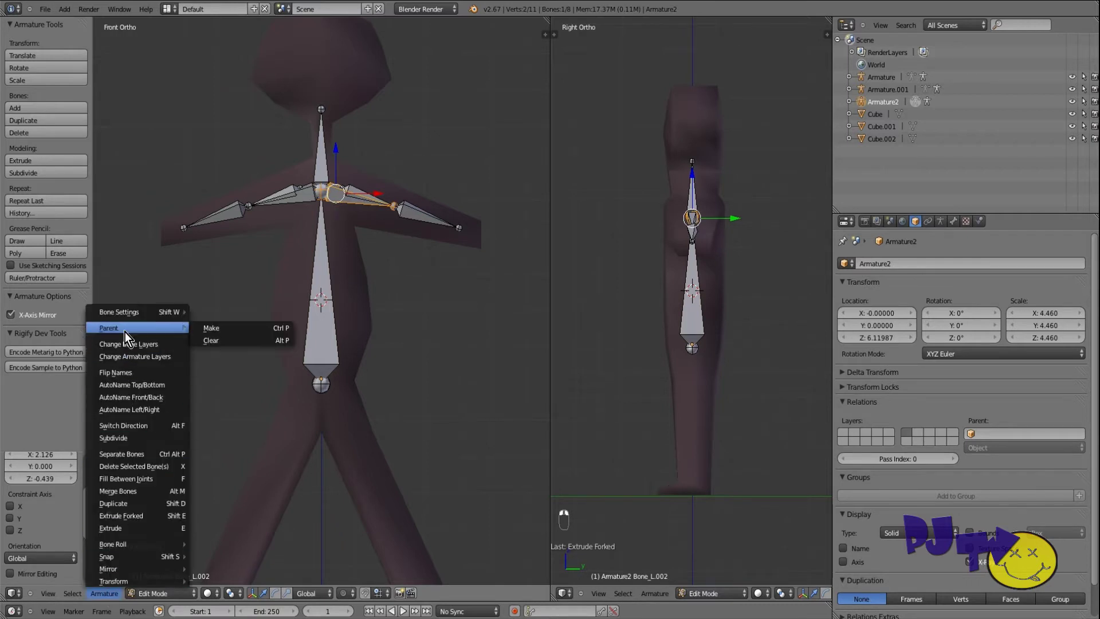
left_click(213, 343)
left_click(213, 345)
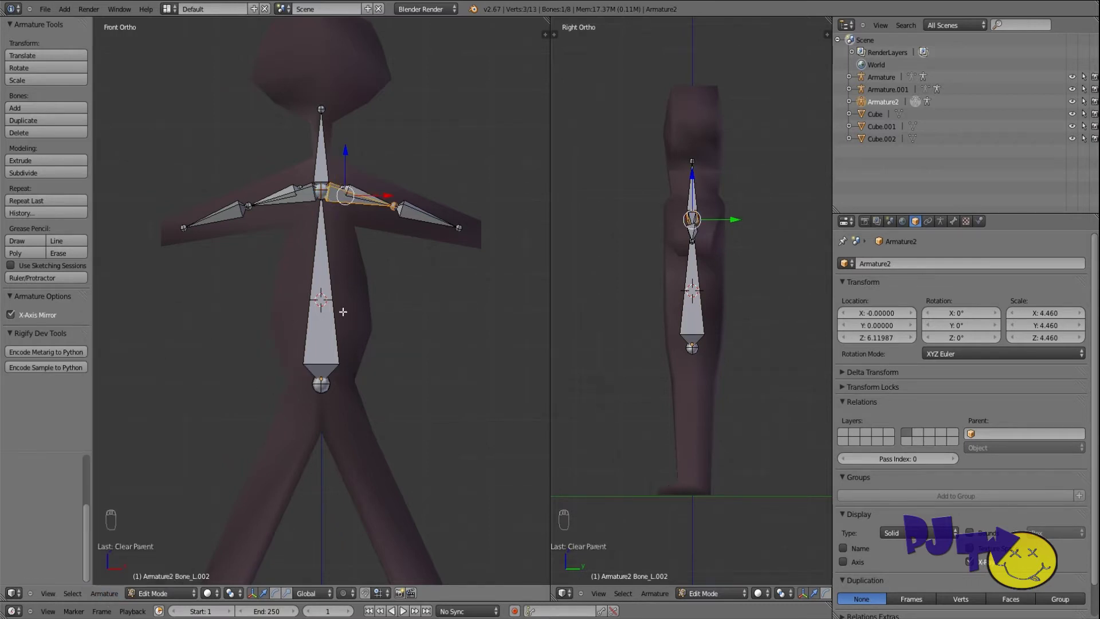
key("g")
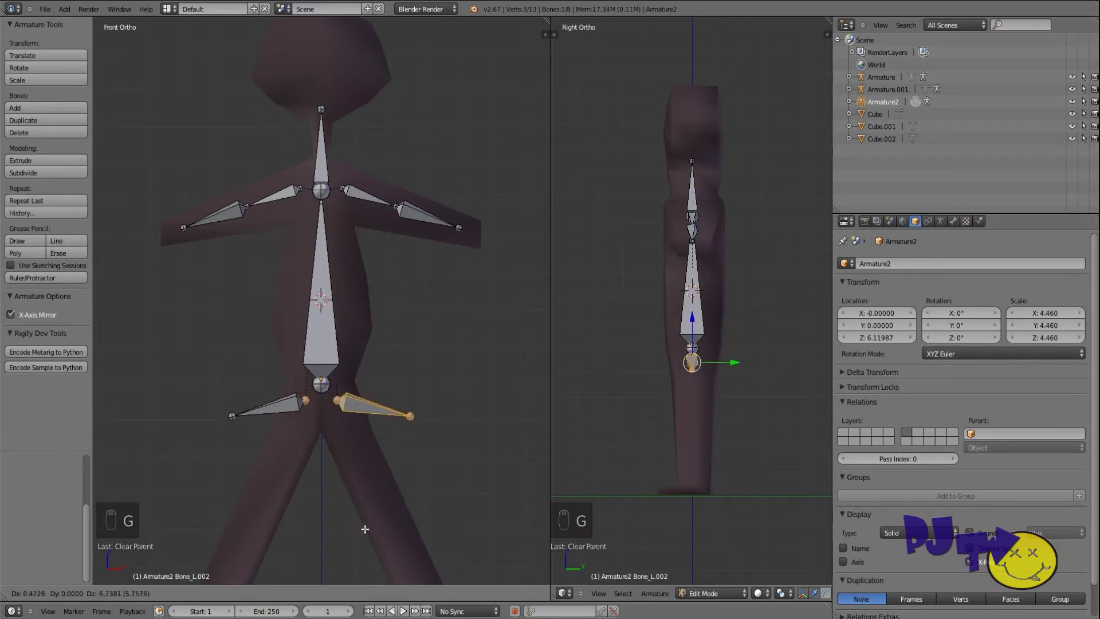
left_click(364, 529)
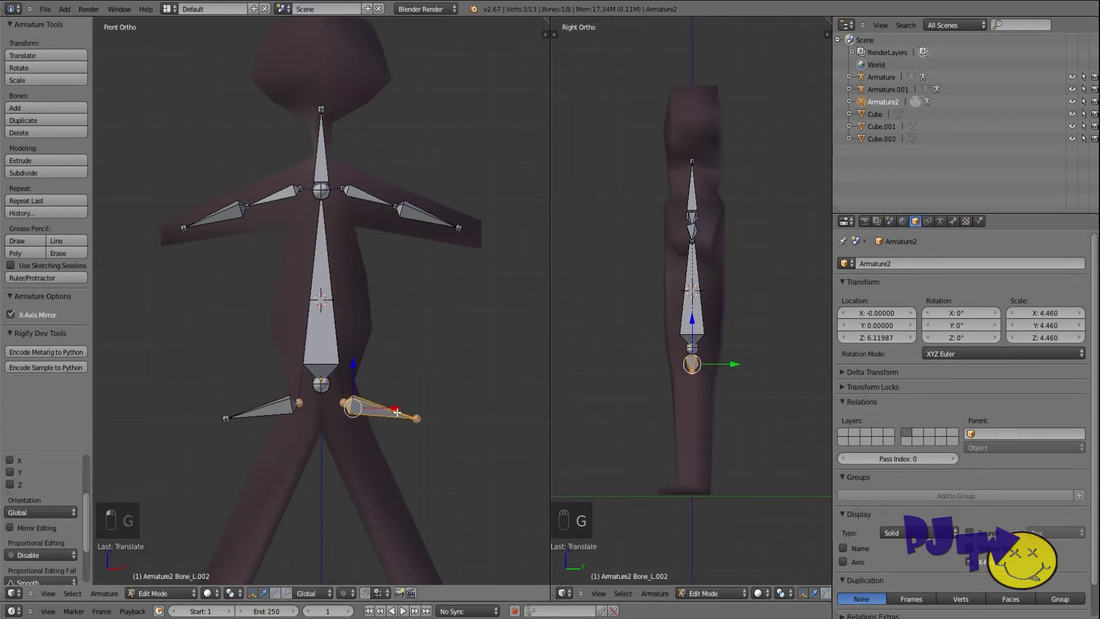
key("ctrl+z")
key("ctrl+z")
key("ctrl+z")
key("ctrl+z")
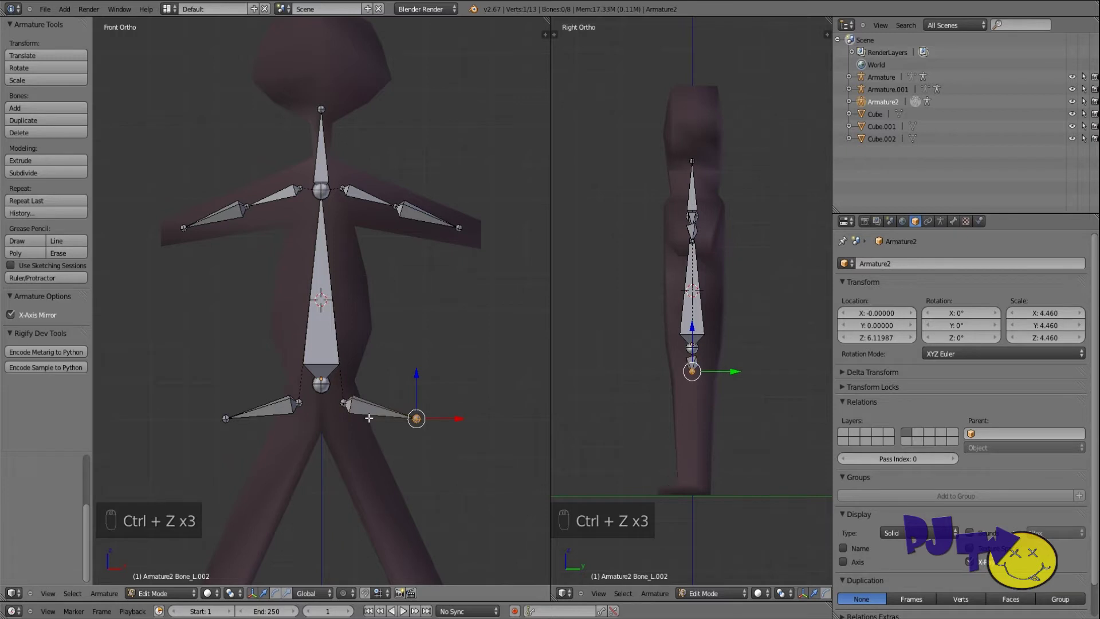
key("ctrl+z")
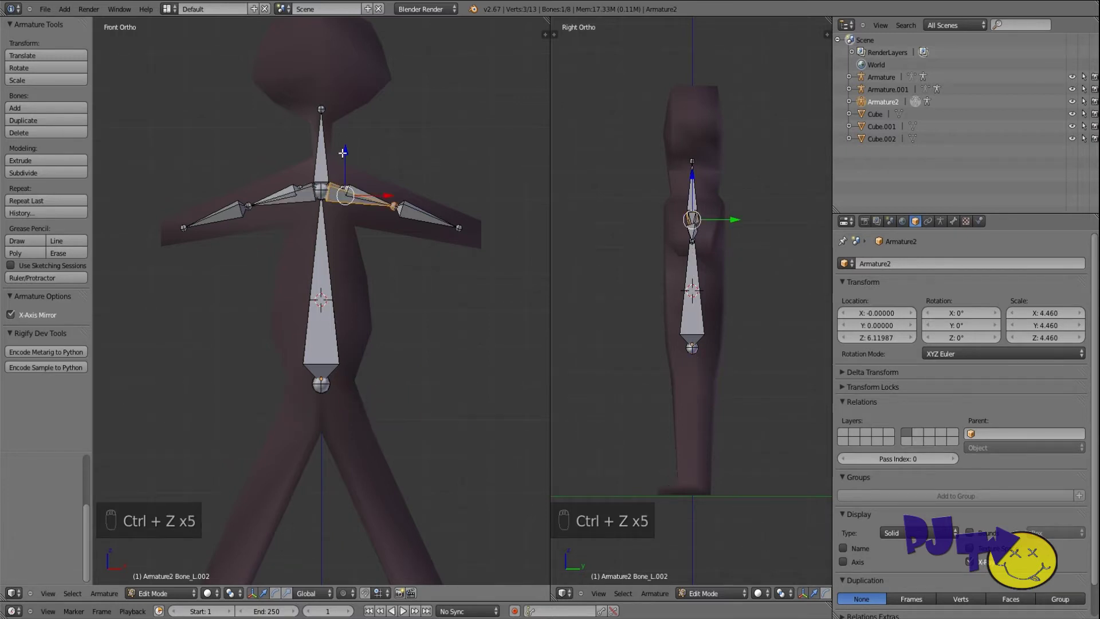
key("ctrl+shift+z")
key("ctrl+shift+z")
key("ctrl+shift+z")
key("ctrl+shift+z")
Shift the hip bone Bone_L.002 along X and rotate it to point down along the upper leg.
left_click_drag(388, 419, 403, 420)
key("r")
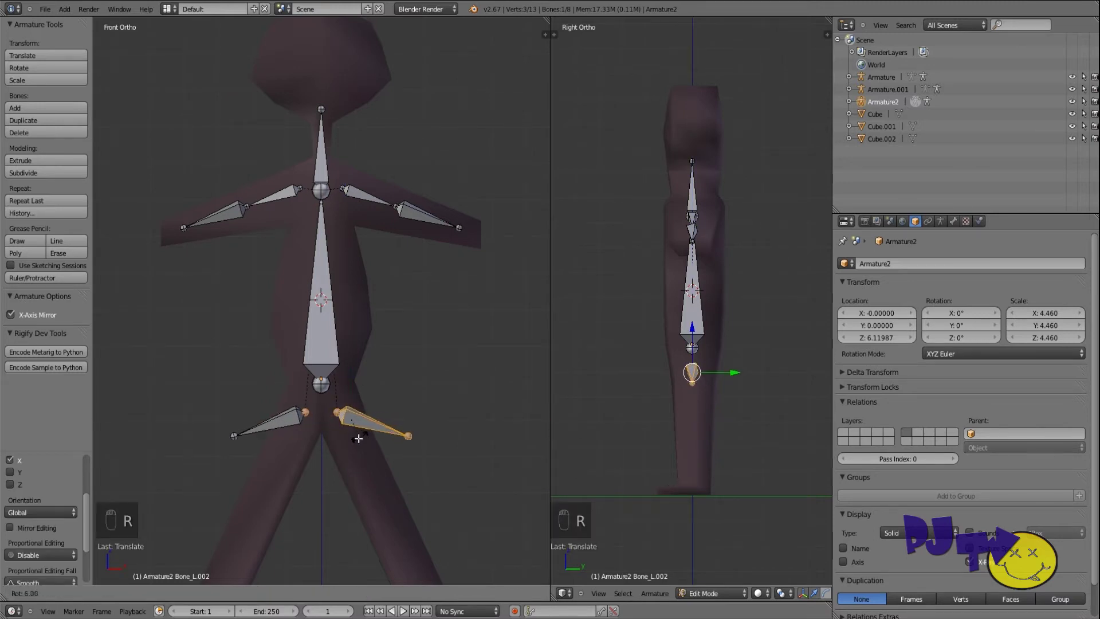
left_click(344, 440)
Reposition the upper leg bone Bone_L.002 along X and Z so it lies inside the top of the leg.
key("g")
key("x")
left_click(364, 420)
key("g")
key("z")
left_click(350, 442)
key("g")
key("x")
left_click(380, 435)
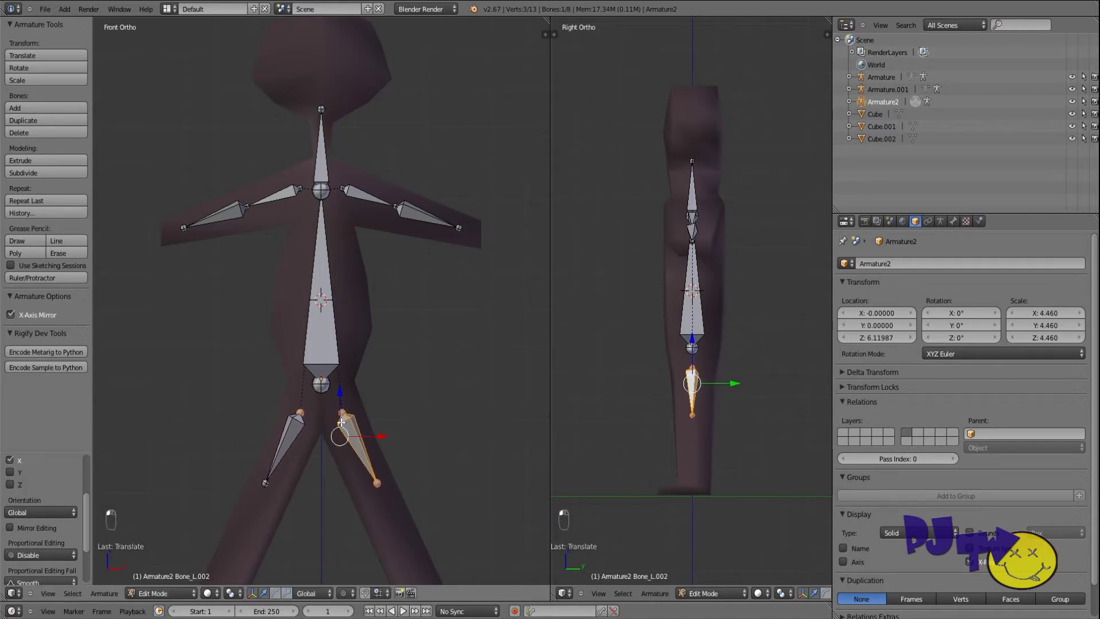
key("g")
key("z")
left_click(340, 398)
scroll(345, 400, "down", 1)
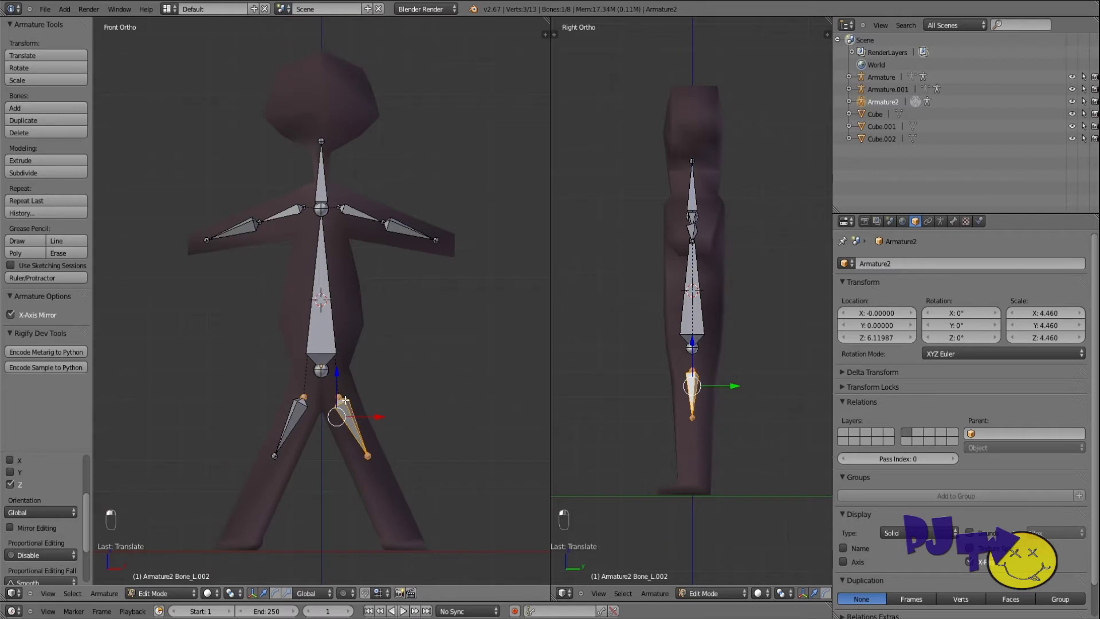
right_click(367, 454)
key("e")
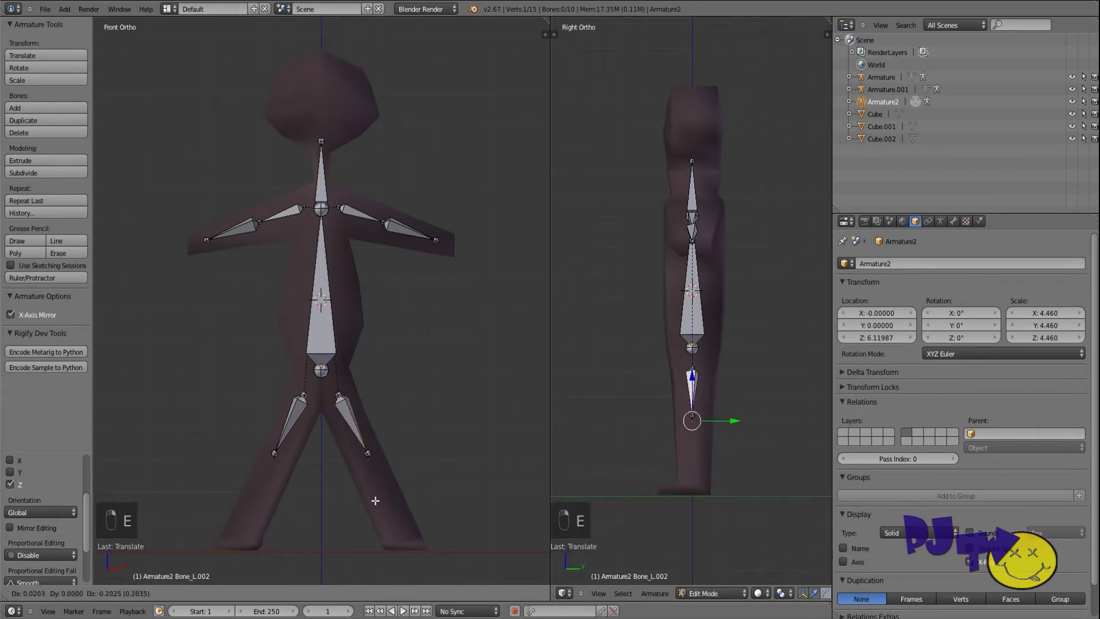
left_click(391, 532)
key("ctrl+z")
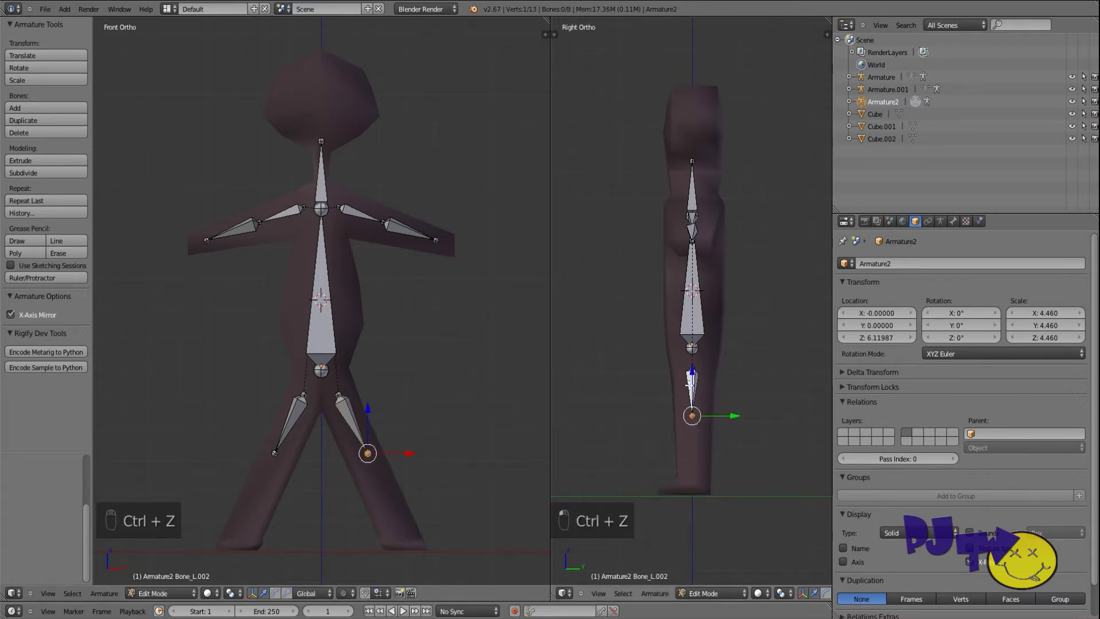
right_click(695, 313)
left_click_drag(732, 259, 732, 259)
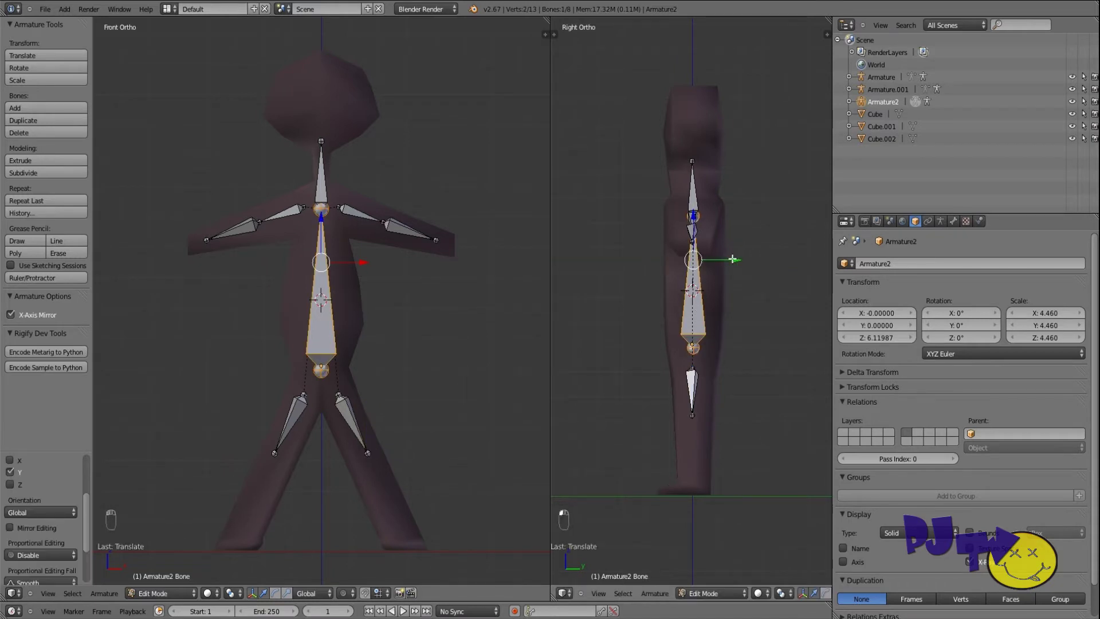
key("ctrl+z")
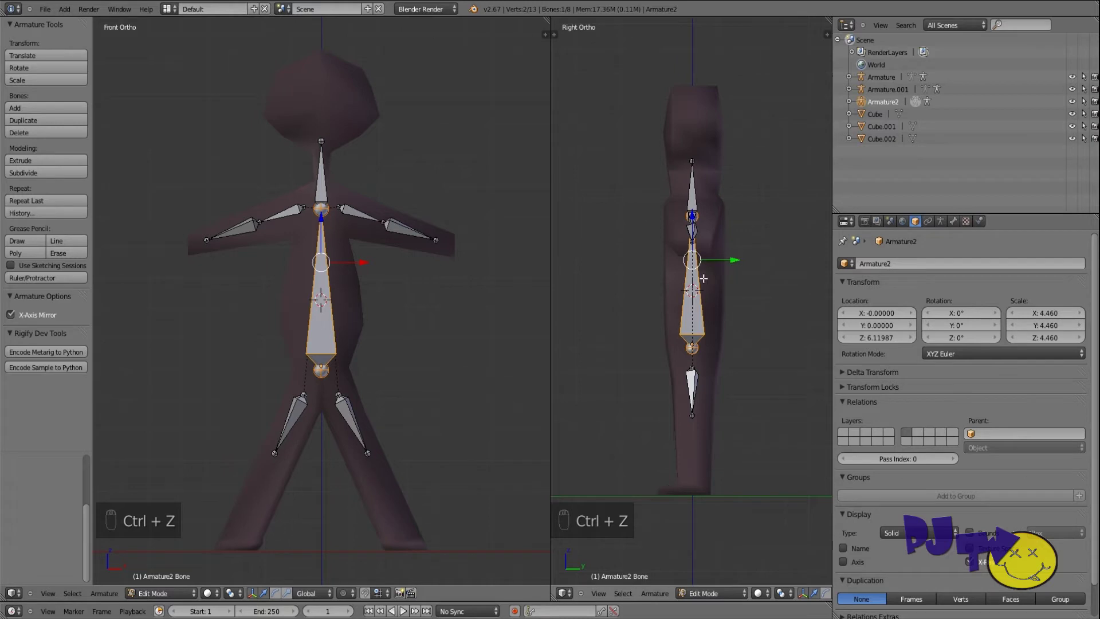
Select all bones of the armature and shift them slightly along Y to centre them in the body's side view.
key("a")
key("a")
left_click_drag(737, 271, 739, 271)
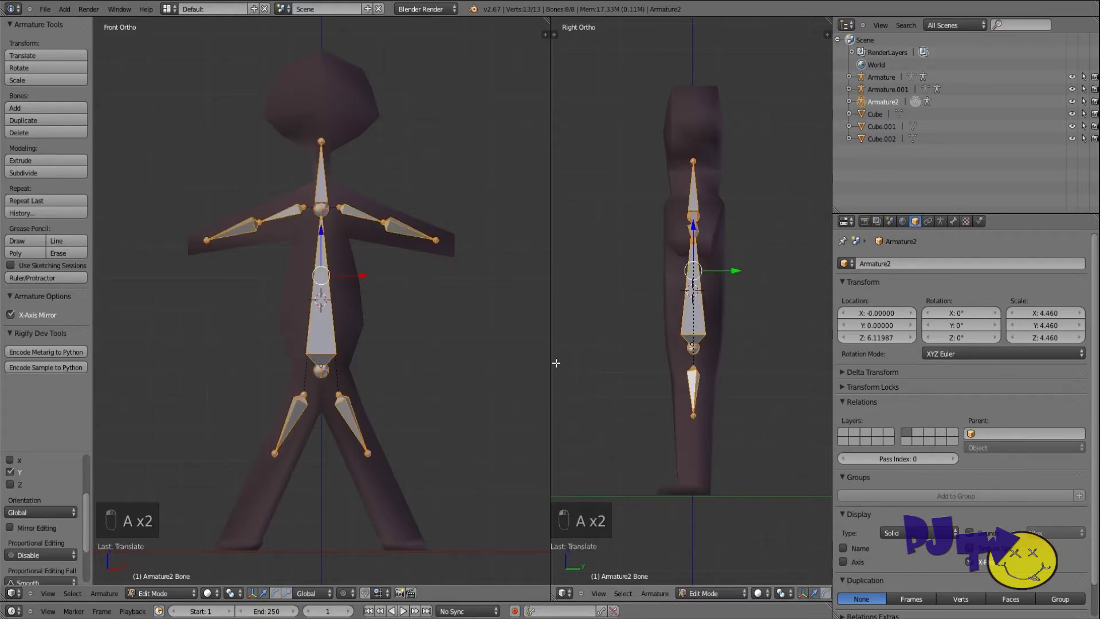
Raise the upper leg bone's lower joint slightly along Z and move it slightly inward along X.
right_click(358, 442)
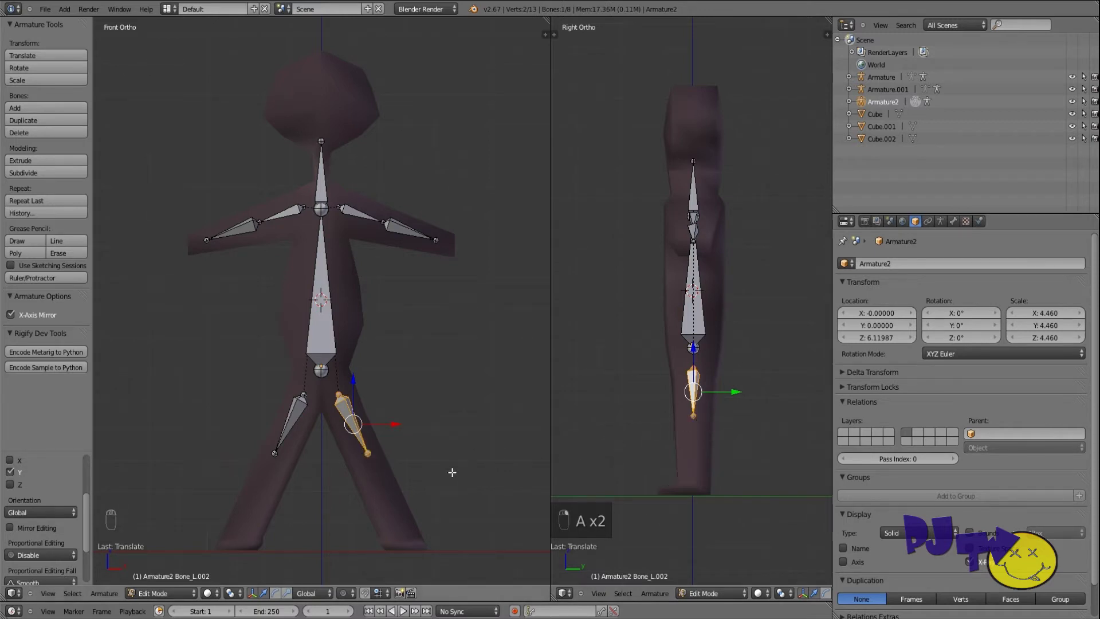
right_click(368, 453)
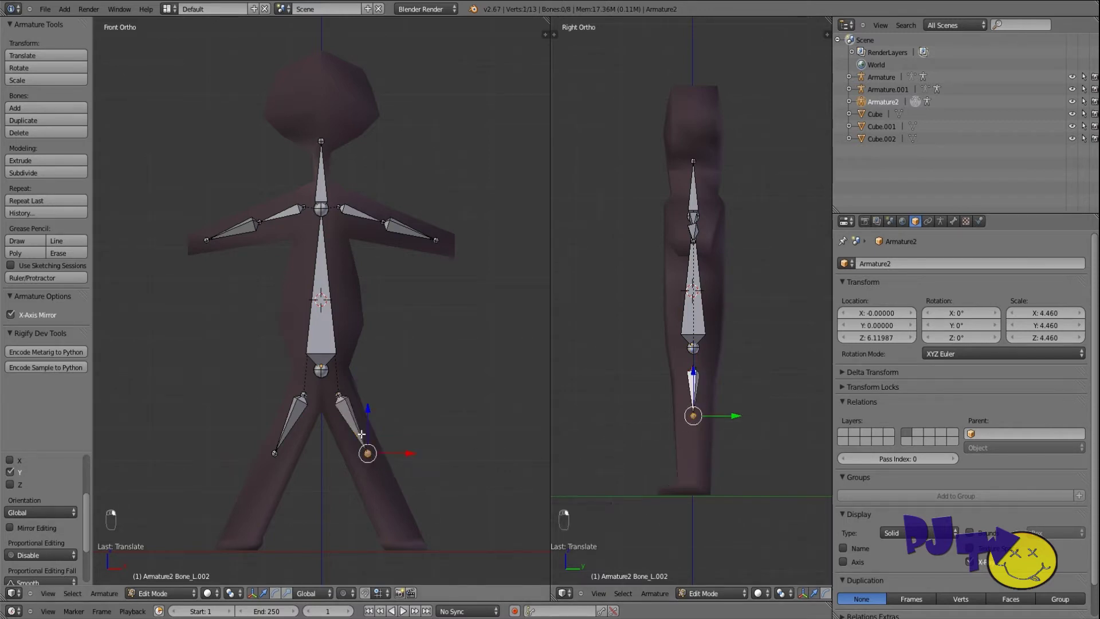
left_click_drag(366, 412, 366, 403)
left_click_drag(409, 444, 397, 453)
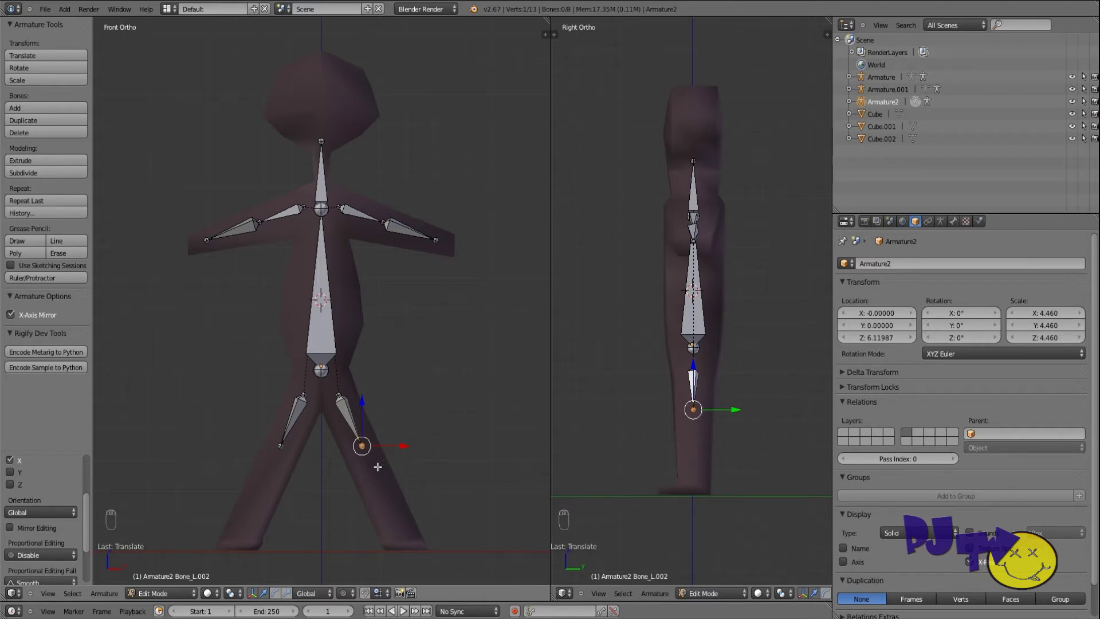
key("e")
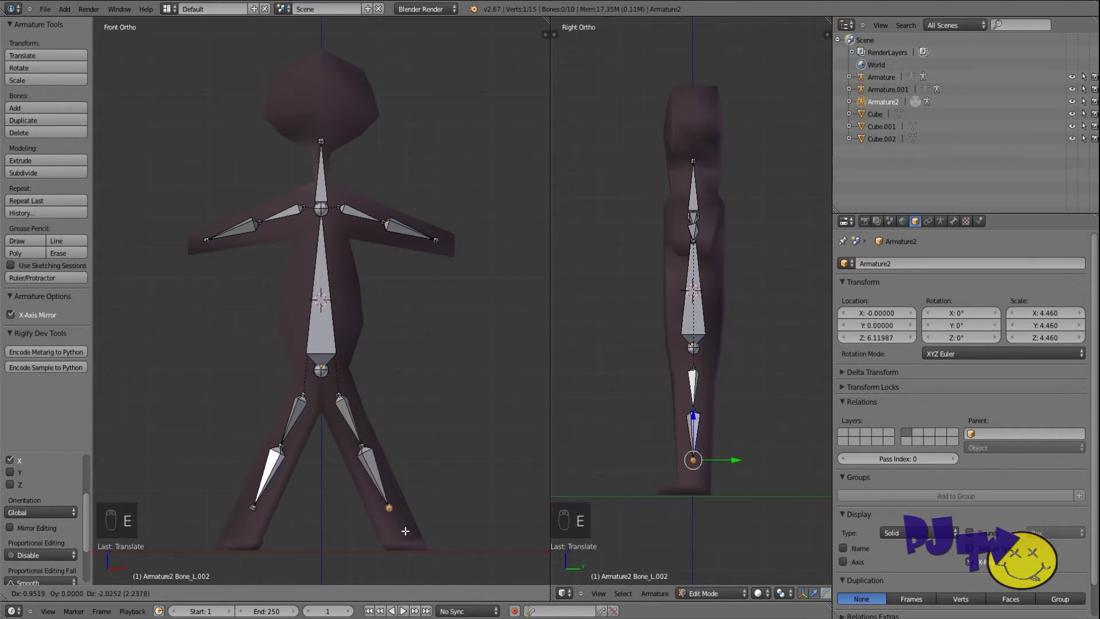
left_click(405, 532)
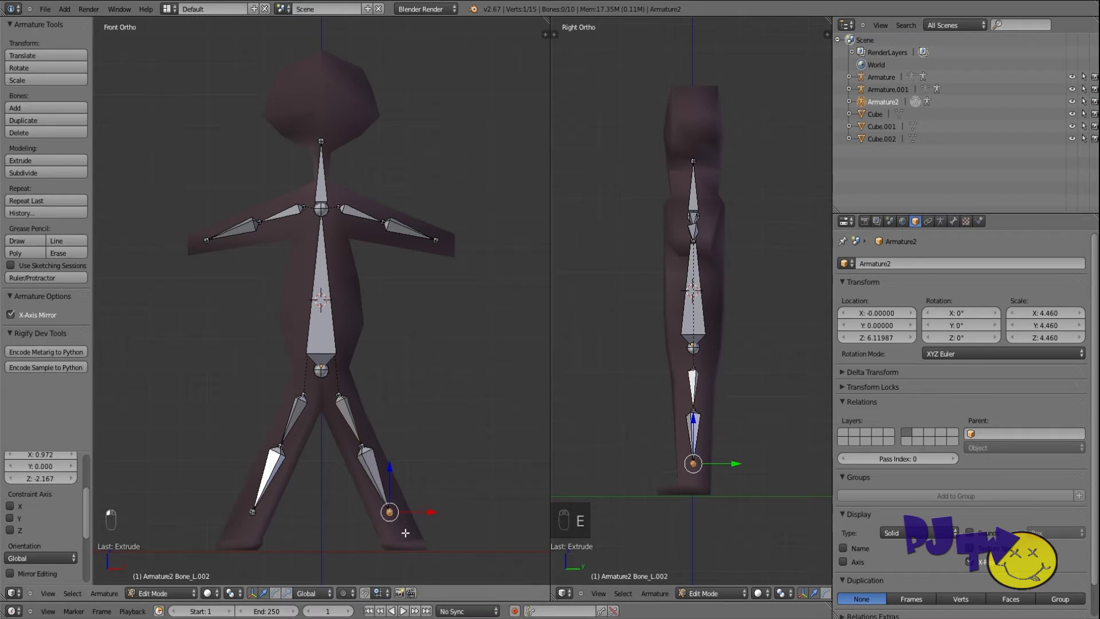
key("ctrl+z")
Lower the knee joint of Bone_L.002 slightly along Z and extrude a mirrored lower leg bone from it towards the foot.
left_click_drag(360, 399, 407, 457)
key("e")
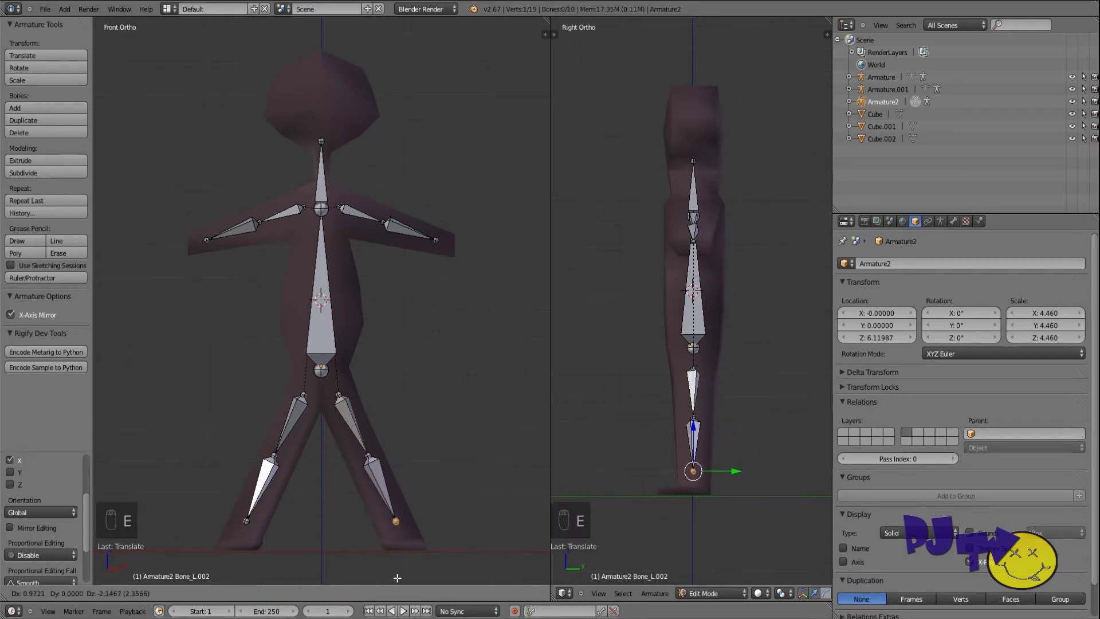
left_click(397, 578)
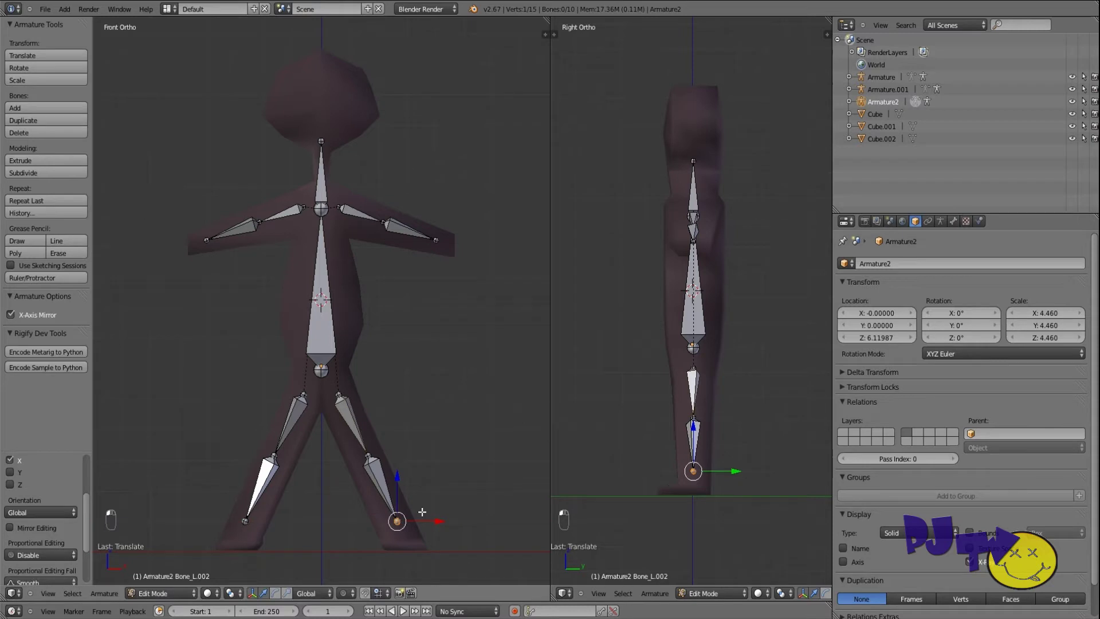
Move the lower leg bone's end joint down along Z and slightly outward along X to fit the ankle.
left_click_drag(400, 480, 401, 494)
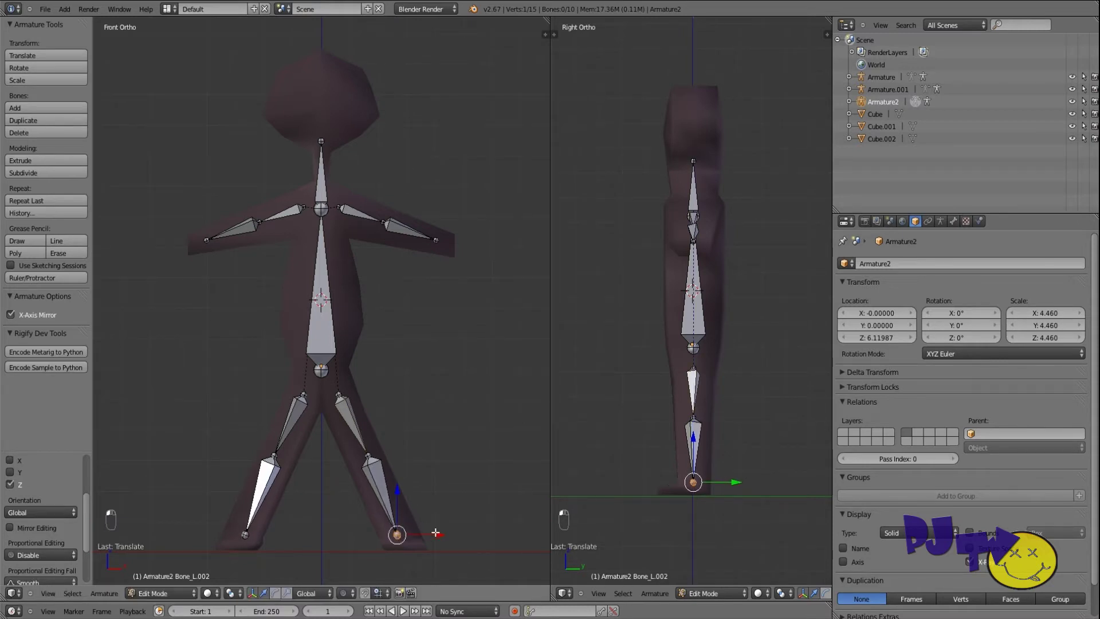
left_click_drag(439, 534, 442, 533)
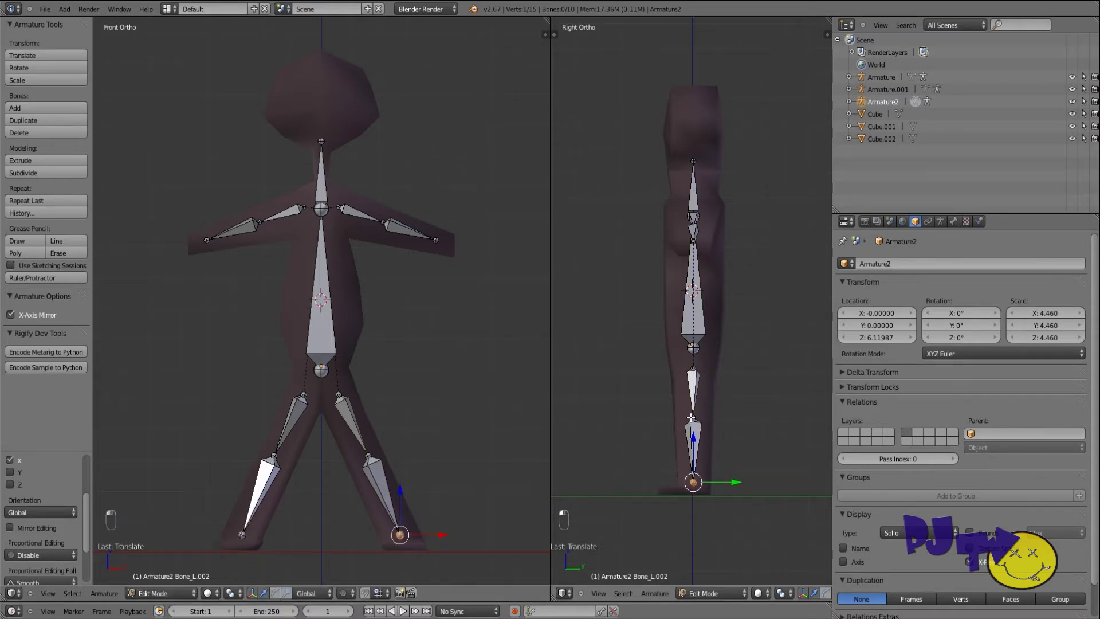
left_click_drag(439, 534, 444, 535)
right_click(347, 418)
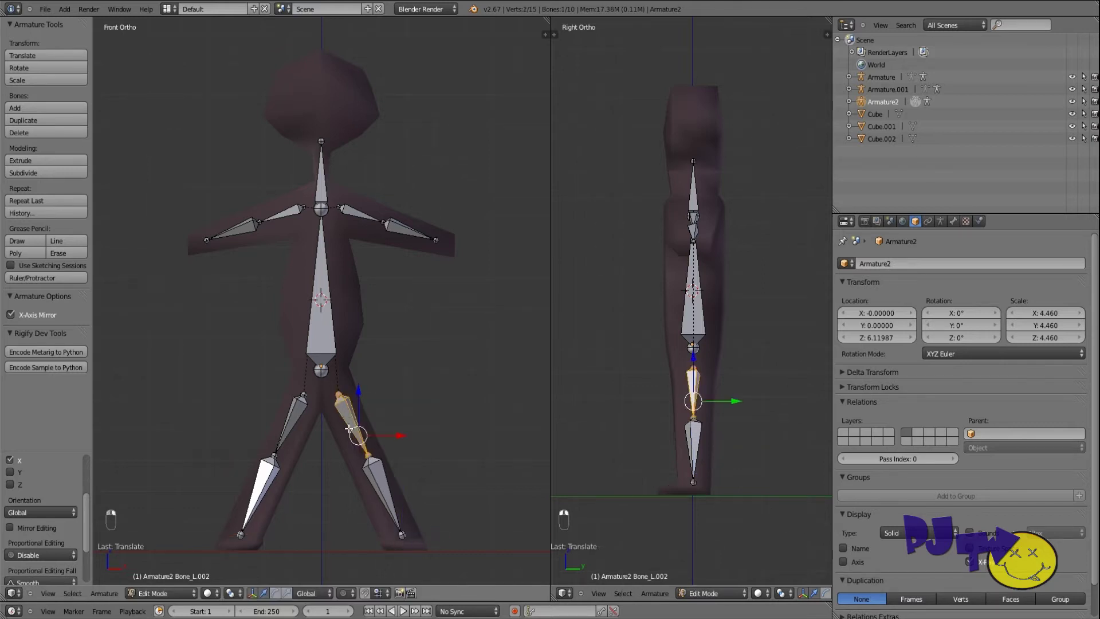
right_click(376, 470)
right_click(289, 418)
right_click(322, 345)
right_click(321, 184)
Lower the neck bone's upper joint slightly along Z so it ends at the base of the head.
right_click(322, 142)
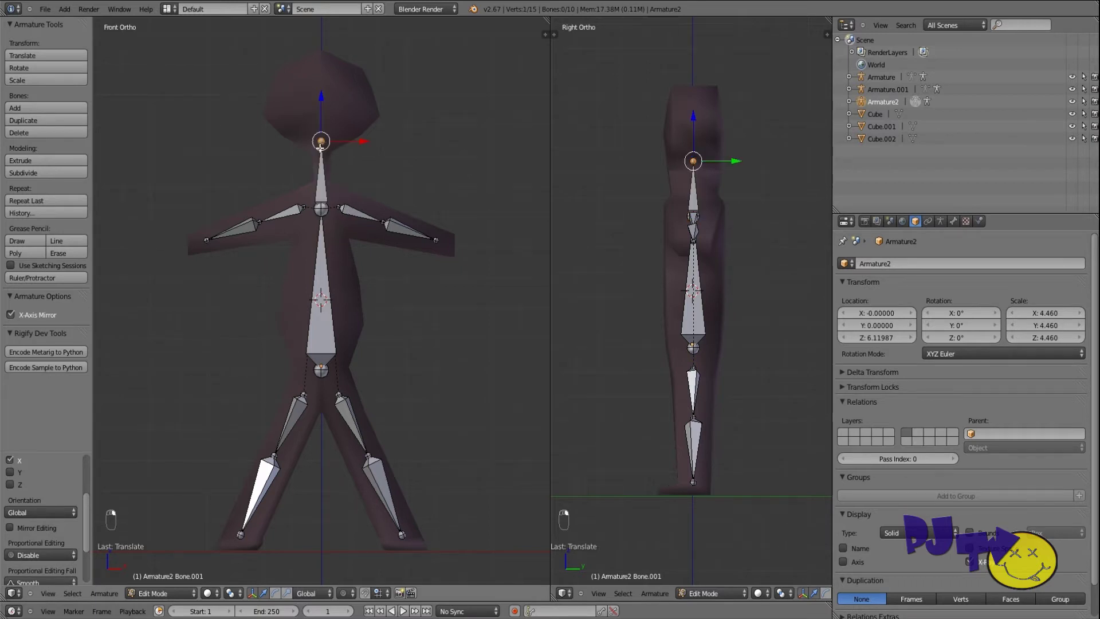
key("g")
key("z")
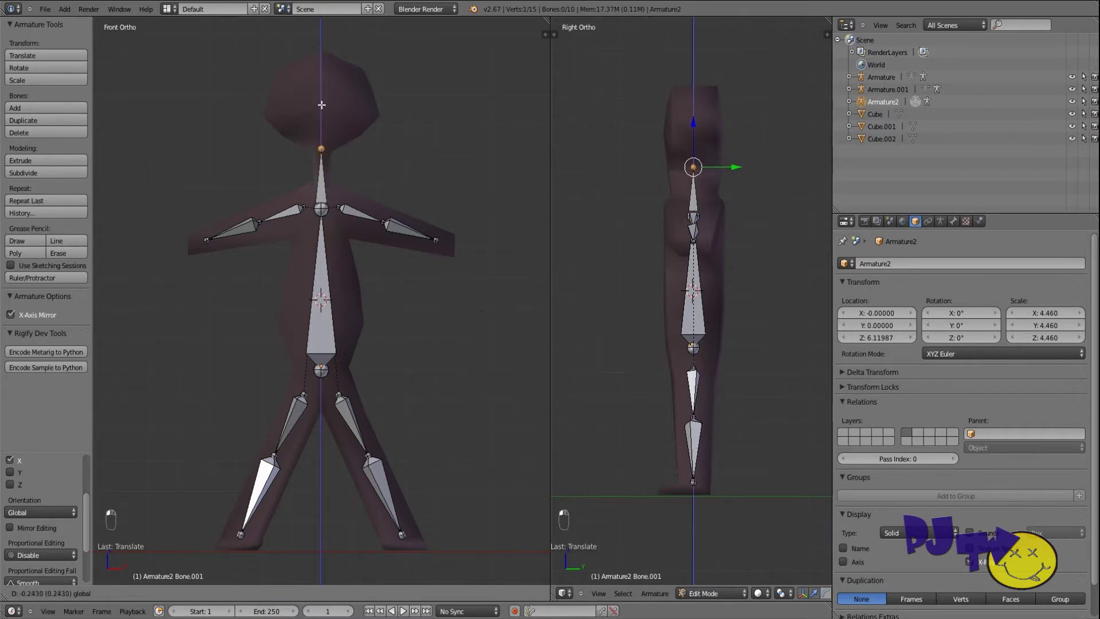
left_click(319, 114)
key("e")
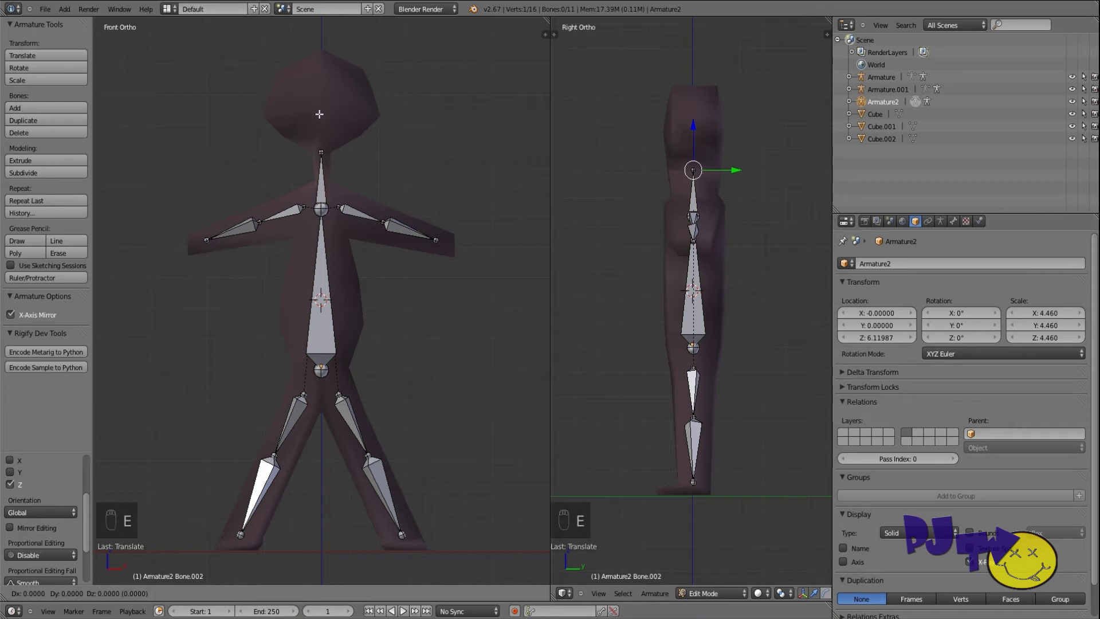
left_click(319, 50)
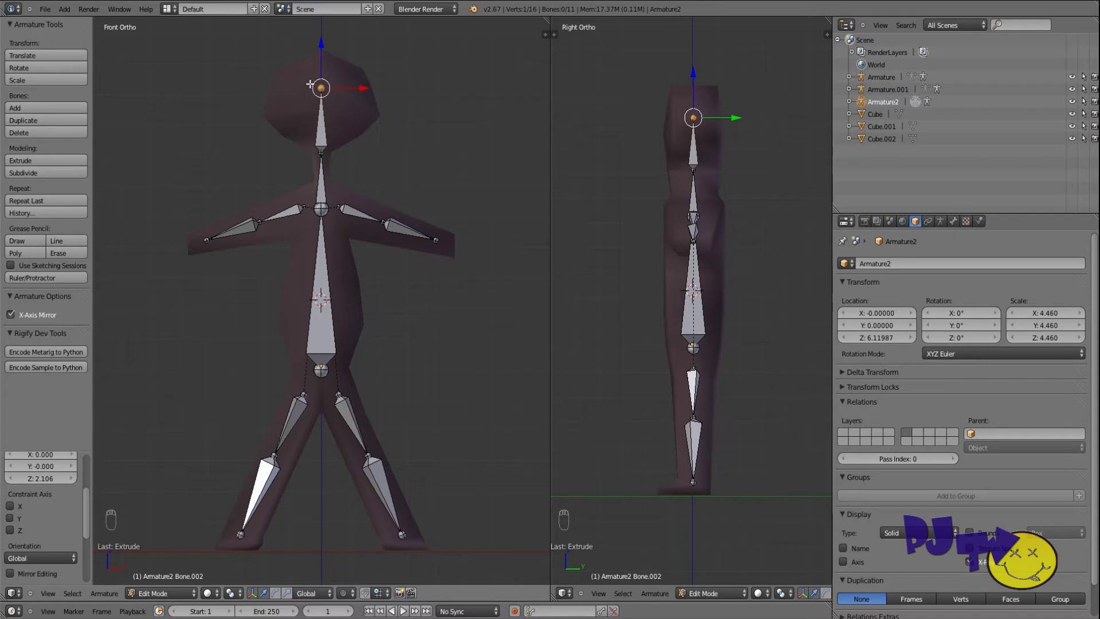
key("ctrl+z")
Extrude a head bone straight up along Z from the neck, plus a second short bone reaching the top of the head.
key("e")
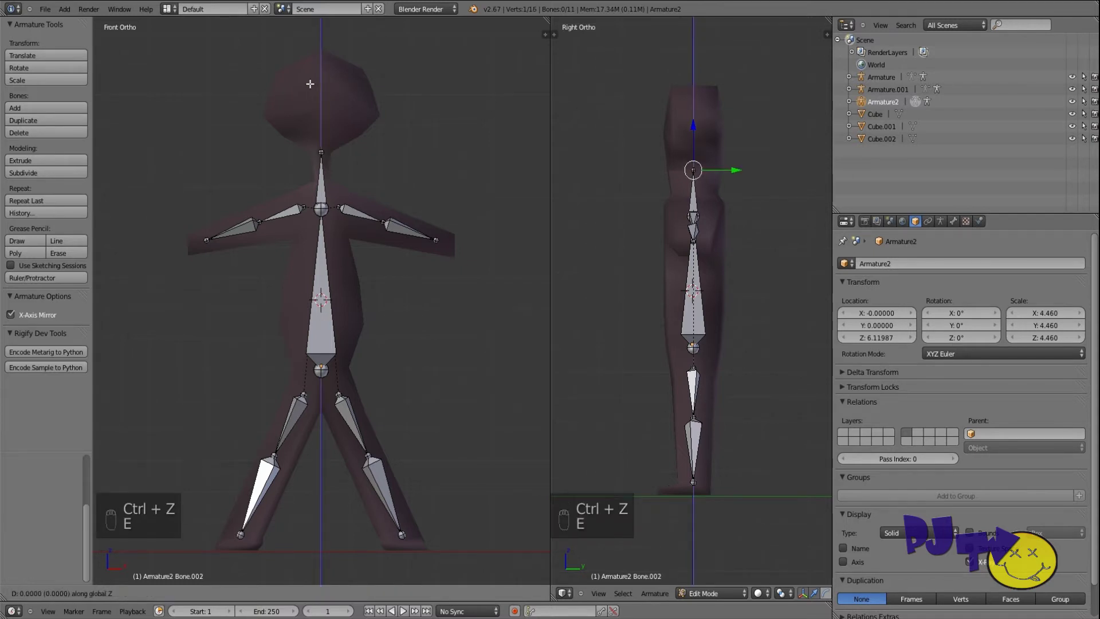
left_click(326, 43)
scroll(309, 118, "down", 1)
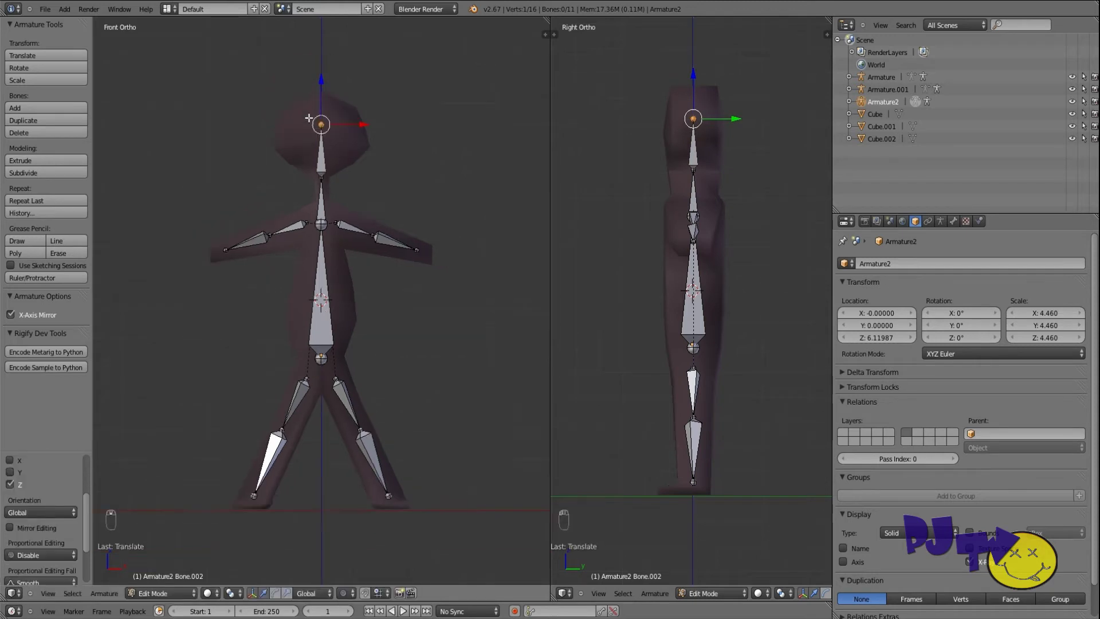
key("e")
right_click(309, 121)
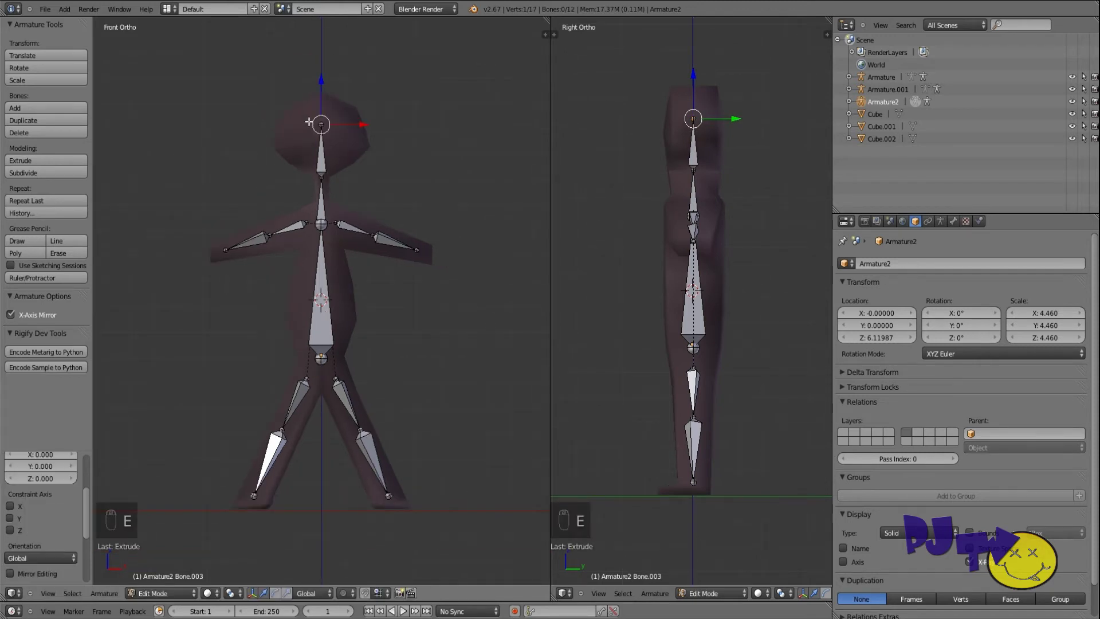
left_click_drag(321, 83, 322, 58)
scroll(325, 131, "up", 1)
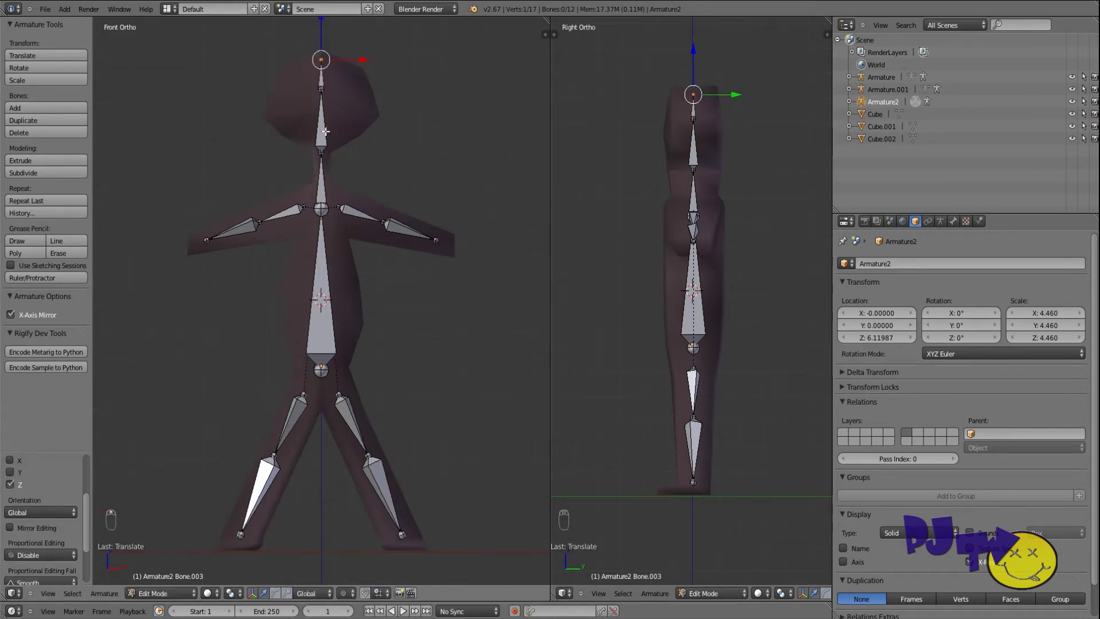
Lower the joint between the two head bones slightly along Z.
right_click(321, 97)
left_click_drag(322, 55, 324, 55)
right_click(317, 83)
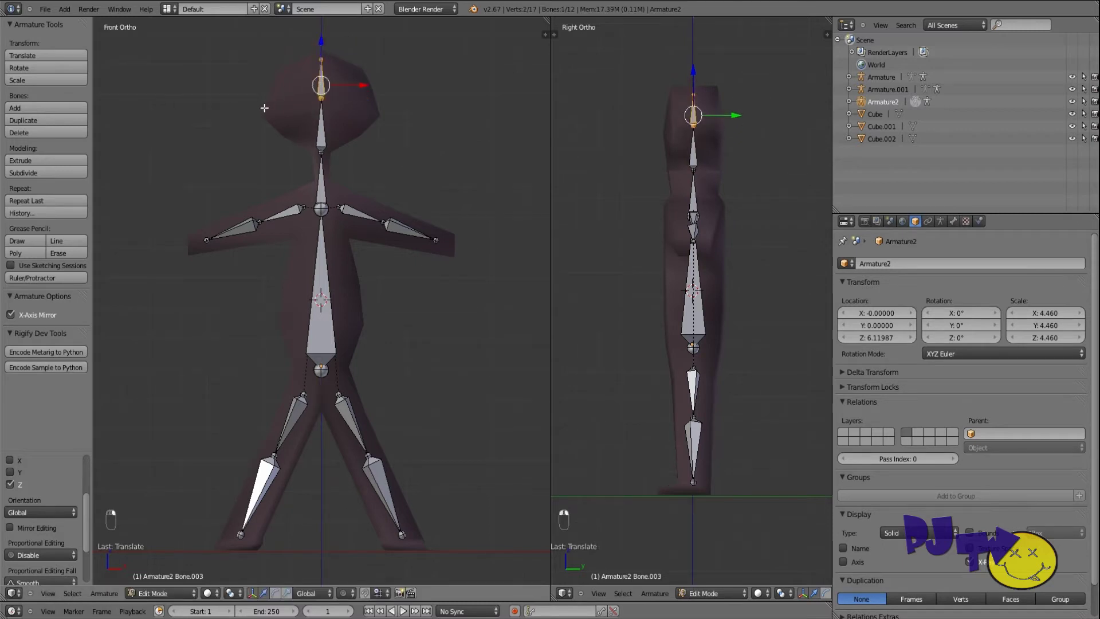
right_click(321, 133)
right_click(323, 86)
Show the bone transform properties and check the roll of the head, neck and torso bones.
left_click(545, 35)
right_click(240, 141)
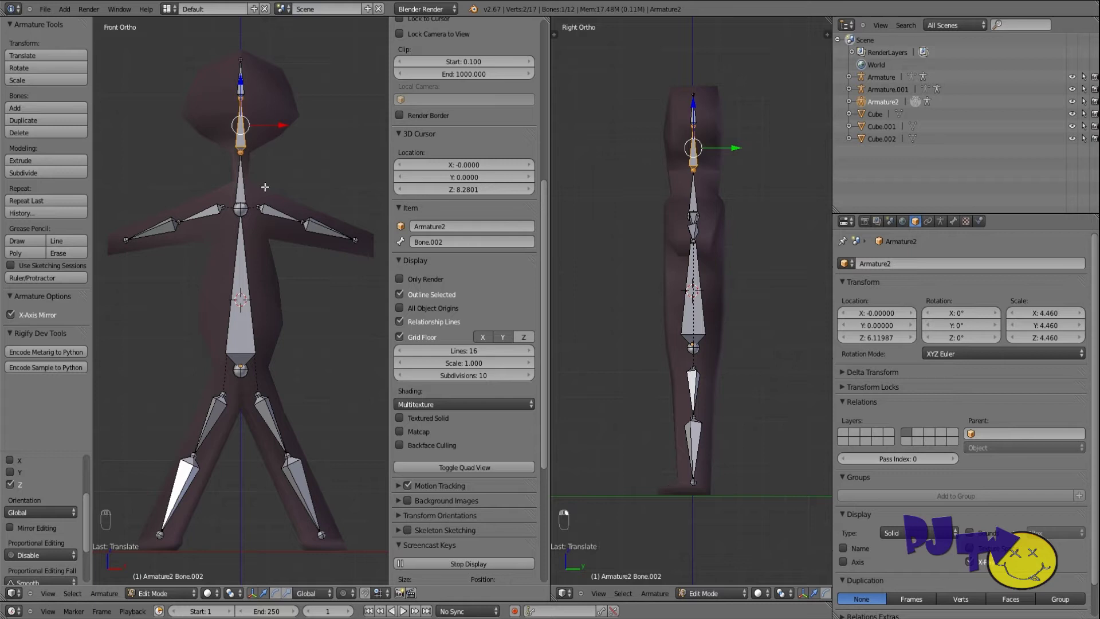
left_click_drag(546, 256, 550, 108)
right_click(241, 85)
right_click(241, 120)
right_click(241, 193)
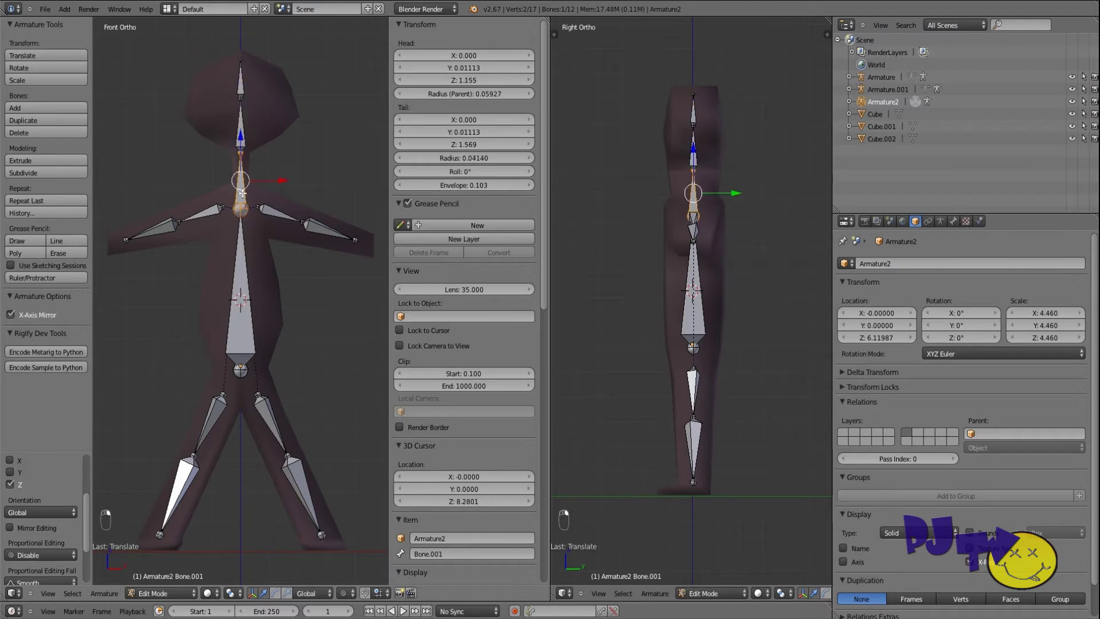
right_click(245, 279)
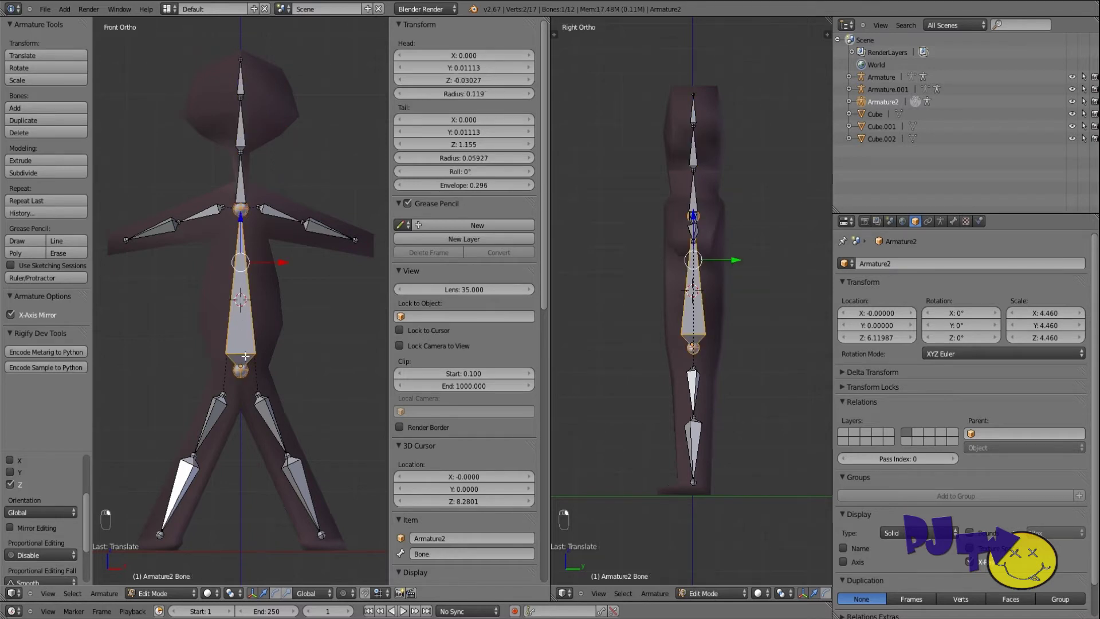
Set the roll of the upper arm bone Bone_L to 0°.
right_click(270, 212)
left_click(477, 172)
key("BackSpace")
type("0")
key("Return")
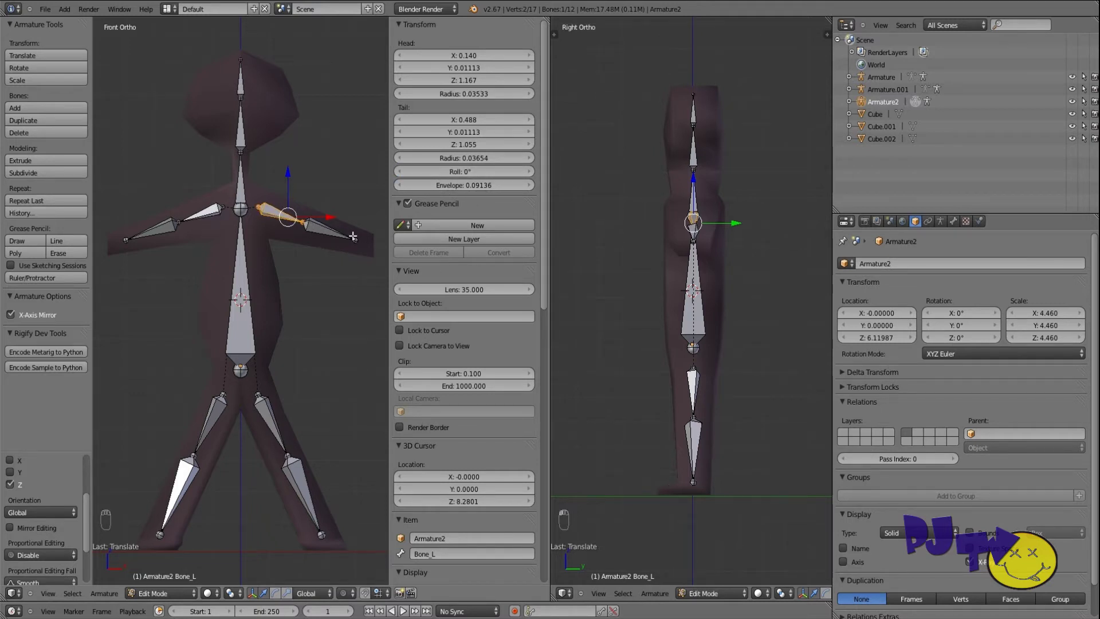
Set the roll of the forearm bone Bone_L.001 to 0°.
right_click(320, 229)
left_click(462, 171)
key("BackSpace")
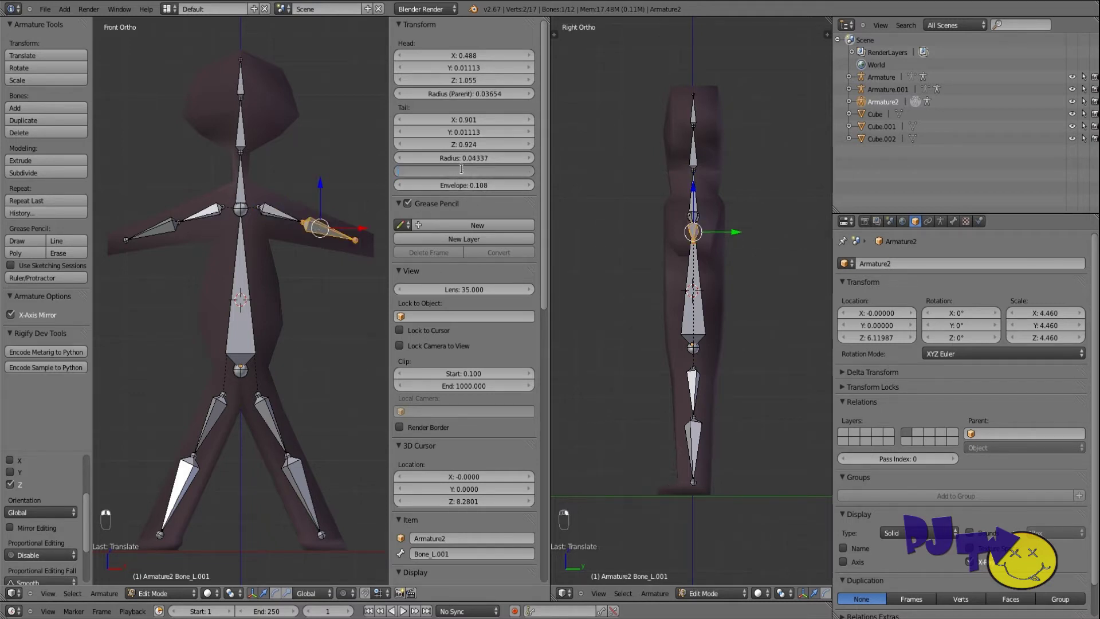
type("0")
key("Return")
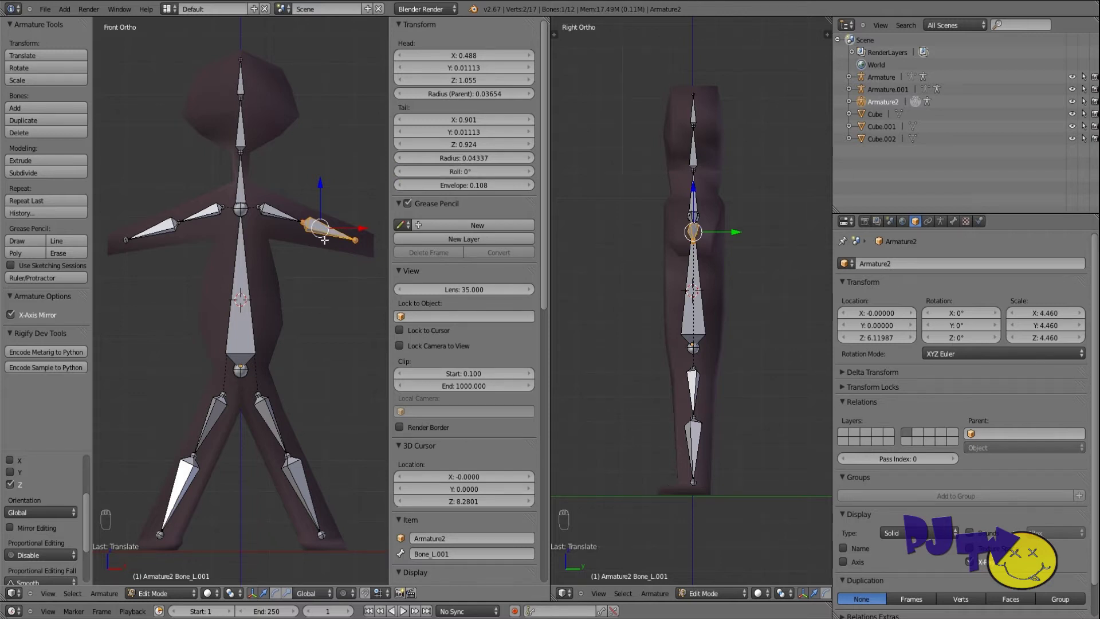
Set the roll of the upper leg bone Bone_L.002 to 0°.
right_click(263, 415)
left_click(451, 170)
key("BackSpace")
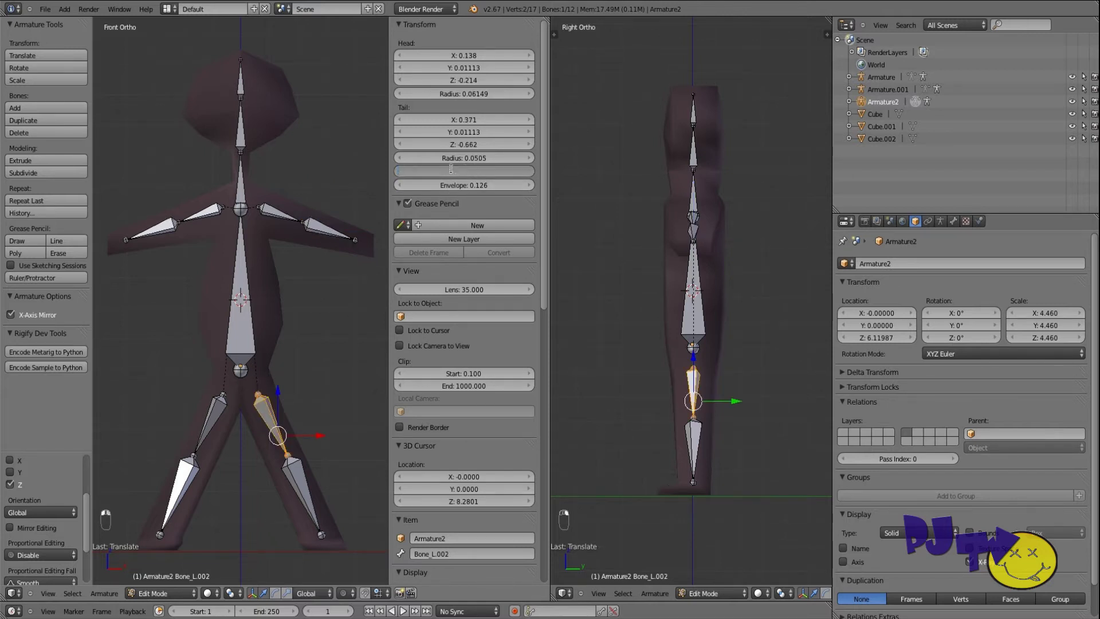
type("0")
key("Return")
Set the roll of the lower leg bone Bone_L.003 to 0°.
right_click(291, 470)
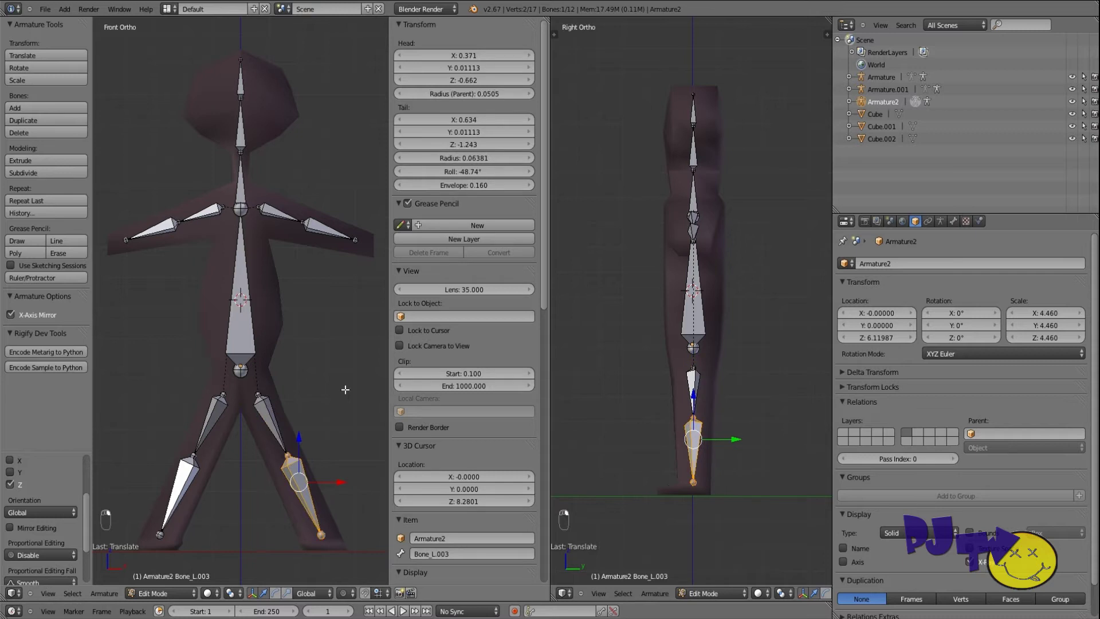
left_click(449, 170)
key("BackSpace")
type("0")
key("Return")
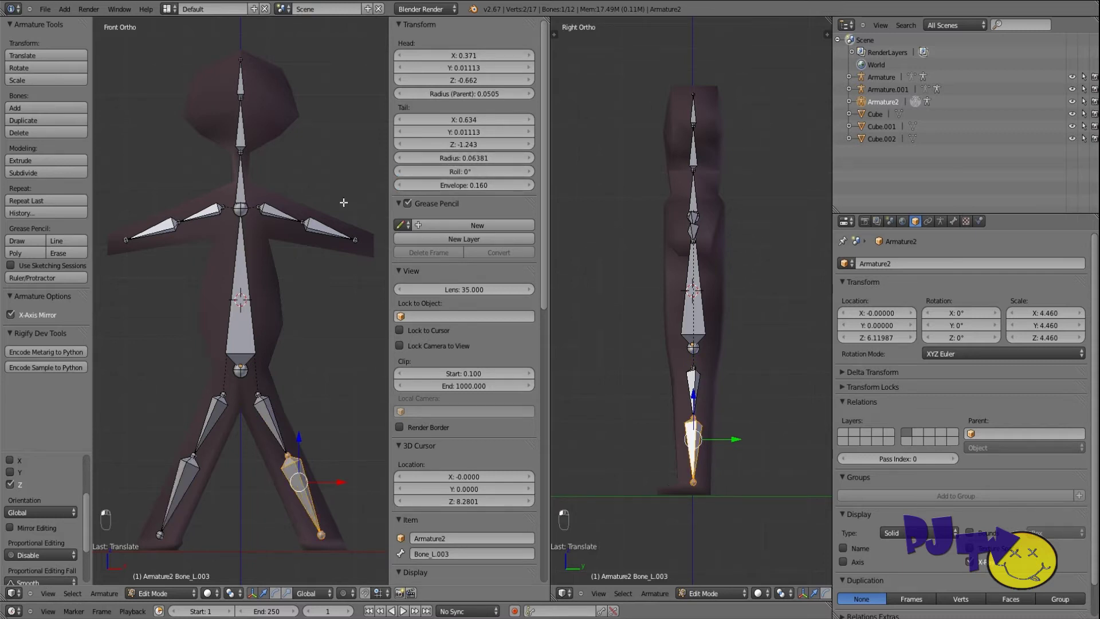
Rename the large central body bone to "torso".
right_click(240, 288)
scroll(446, 381, "down", 5)
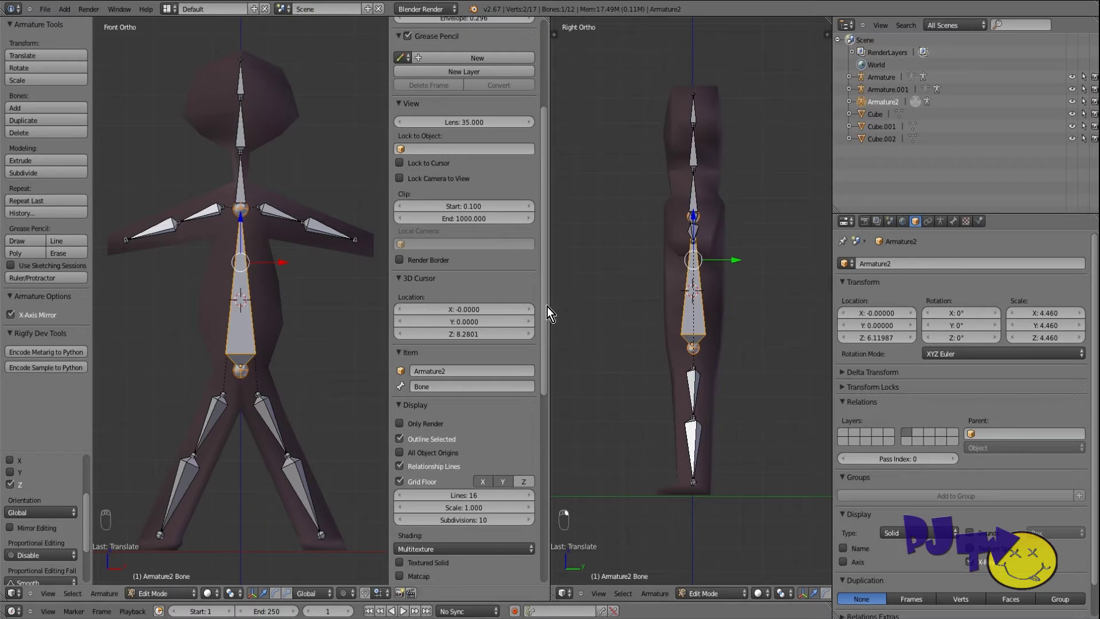
scroll(546, 309, "down", 2)
right_click(240, 185)
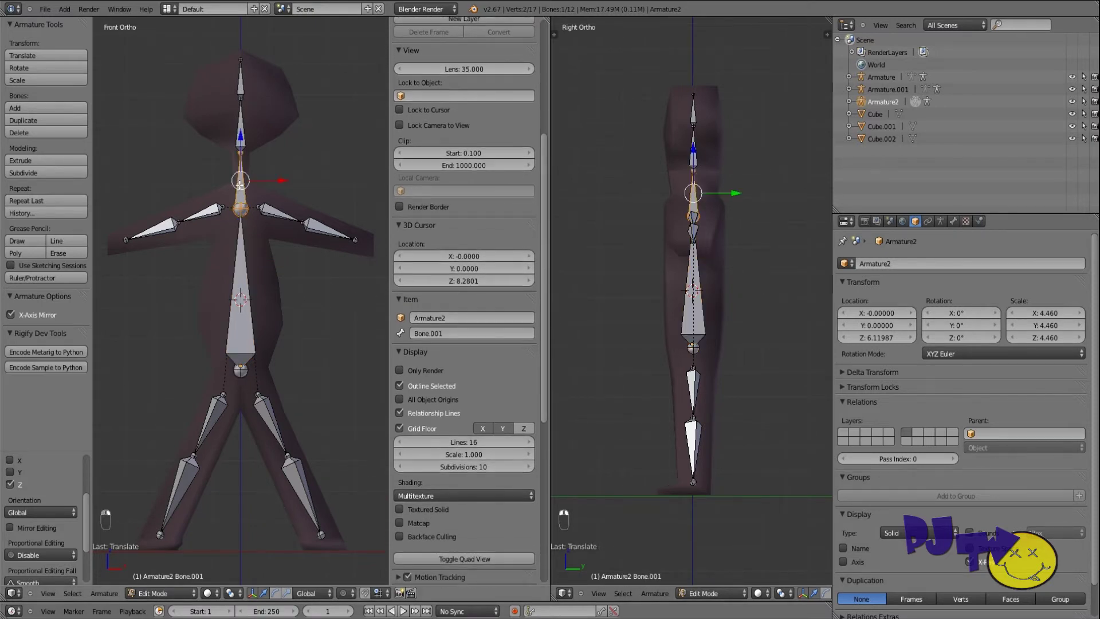
right_click(240, 296)
left_click(454, 332)
key("BackSpace")
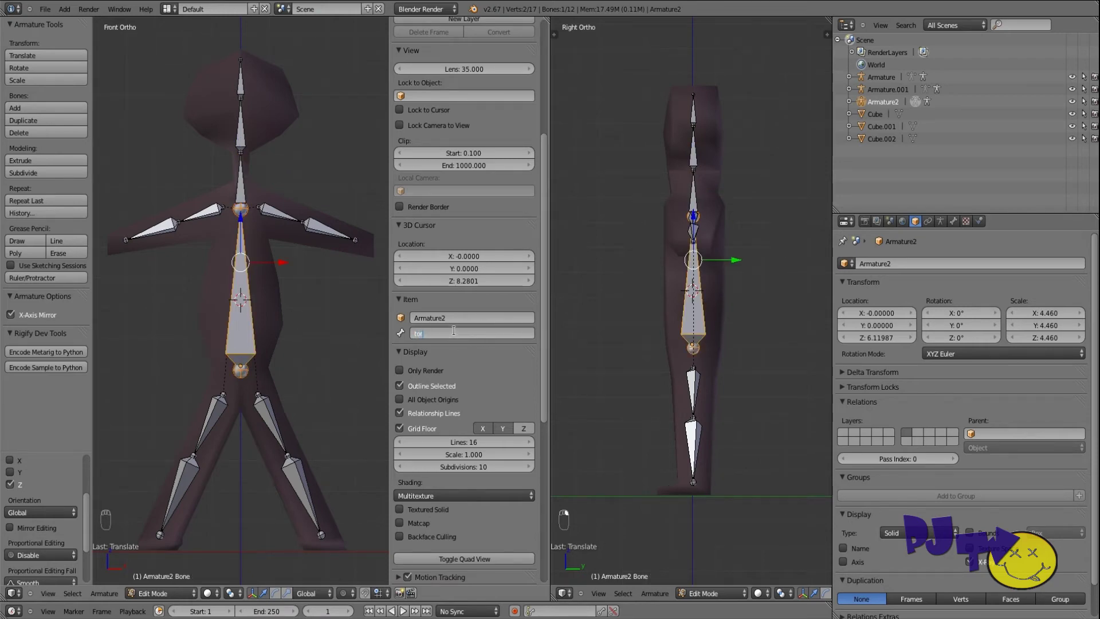
type("torso")
key("Return")
Rename the bone above the torso to "neck".
right_click(248, 196)
key("BackSpace")
type("neck")
key("Return")
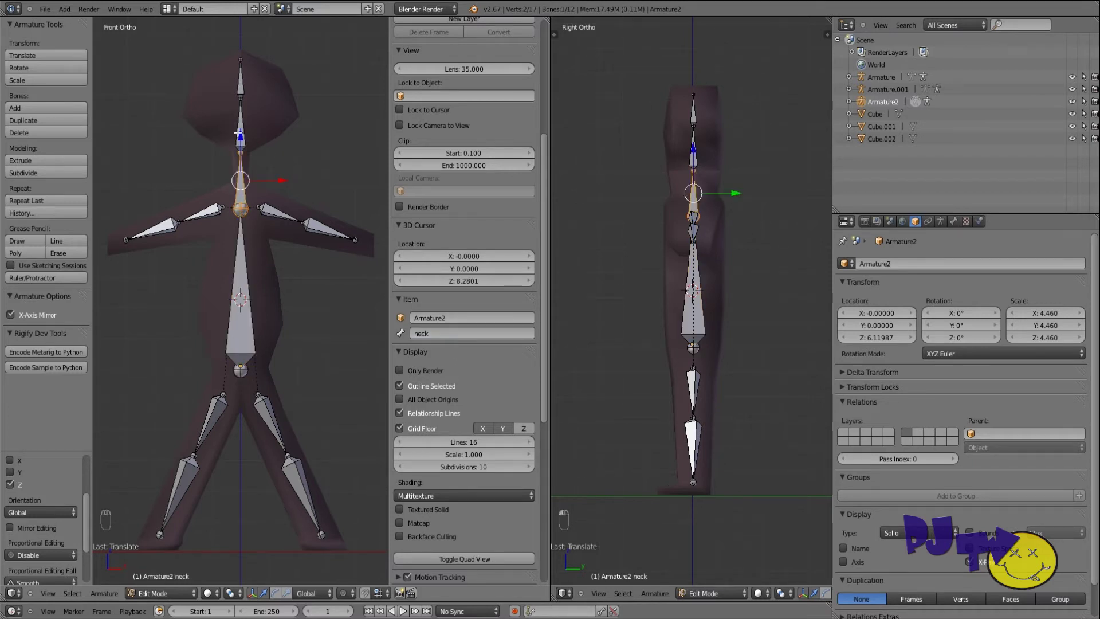
Rename the lower head bone Bone.002 as a head bone.
right_click(238, 133)
left_click(424, 334)
key("BackSpace")
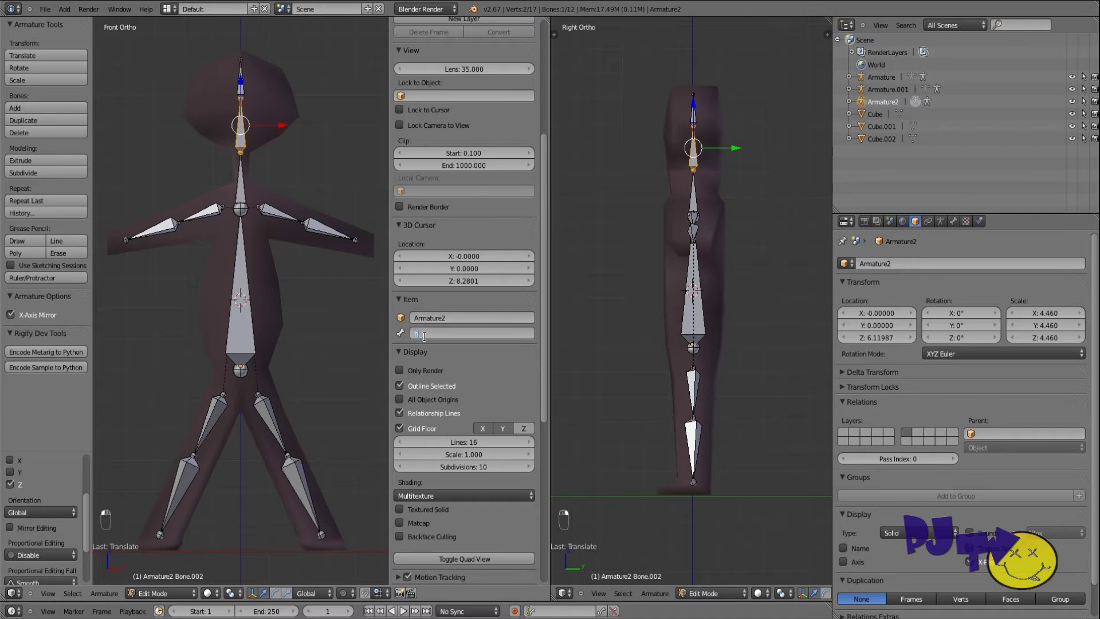
key("Return")
Rename the topmost bone Bone.003 to "head 2".
right_click(238, 88)
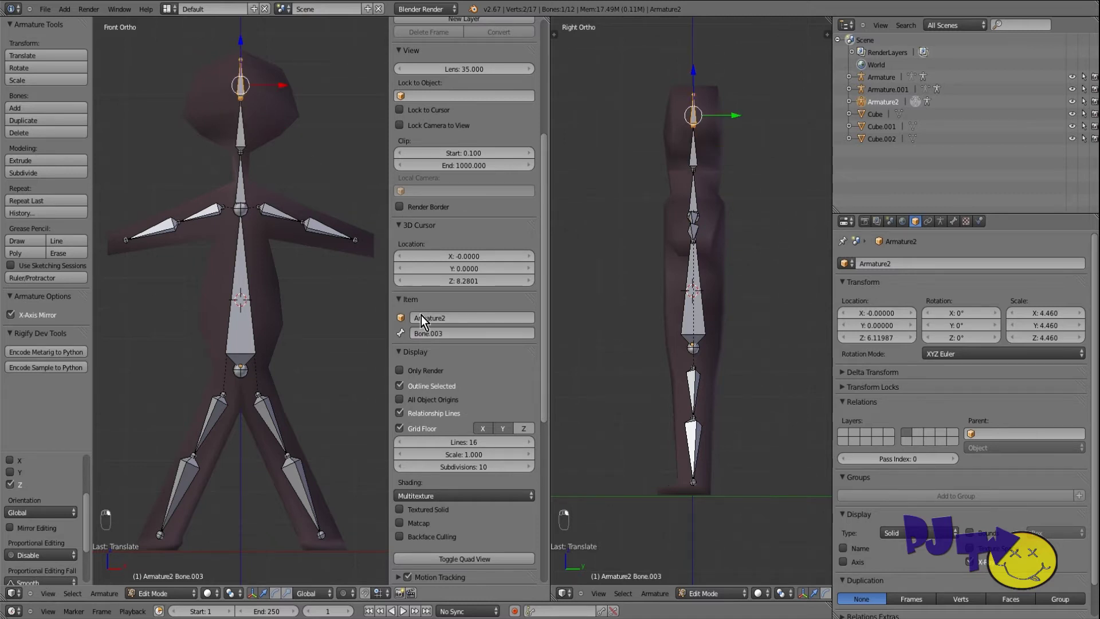
key("BackSpace")
type("head 2")
key("Return")
Rename the upper arm bone Bone_L to "arm1 L".
right_click(274, 217)
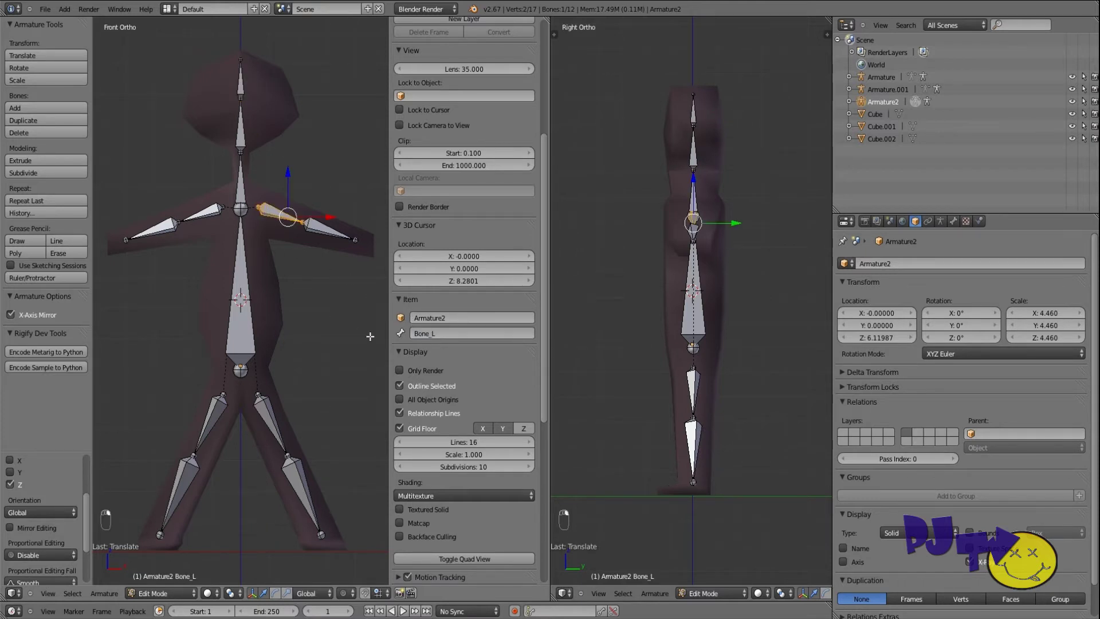
right_click(205, 212)
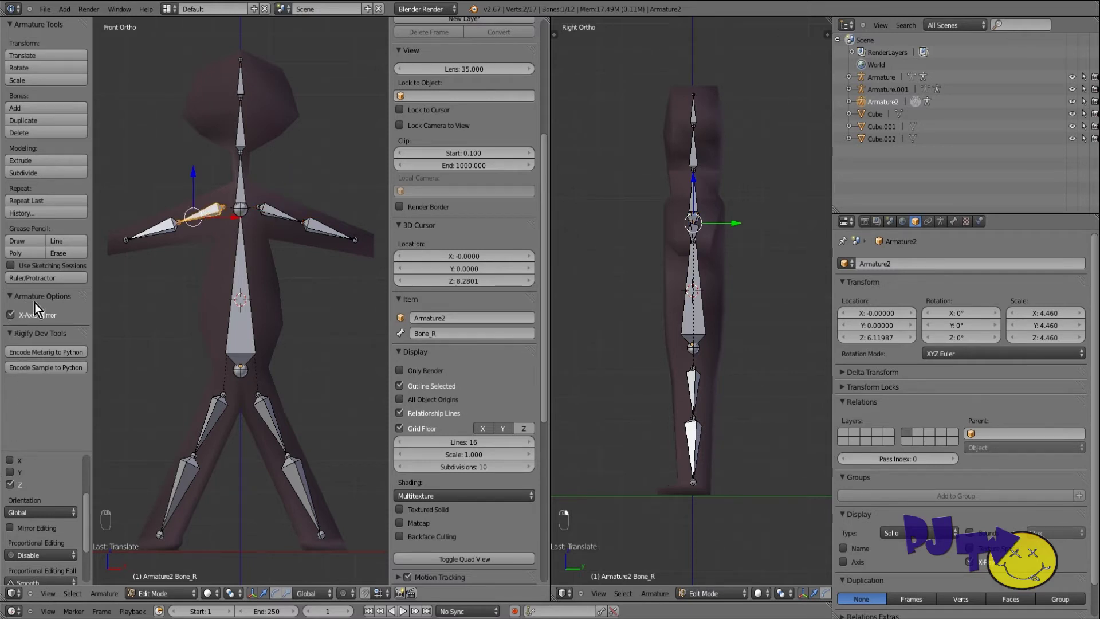
right_click(281, 219)
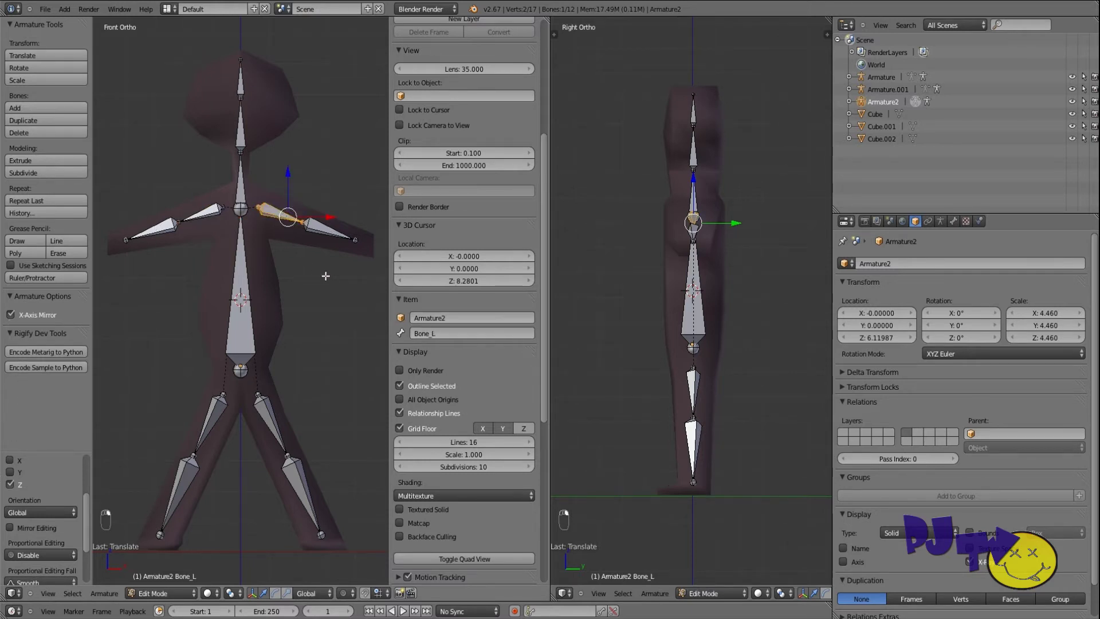
left_click(449, 334)
key("BackSpace")
key("Return")
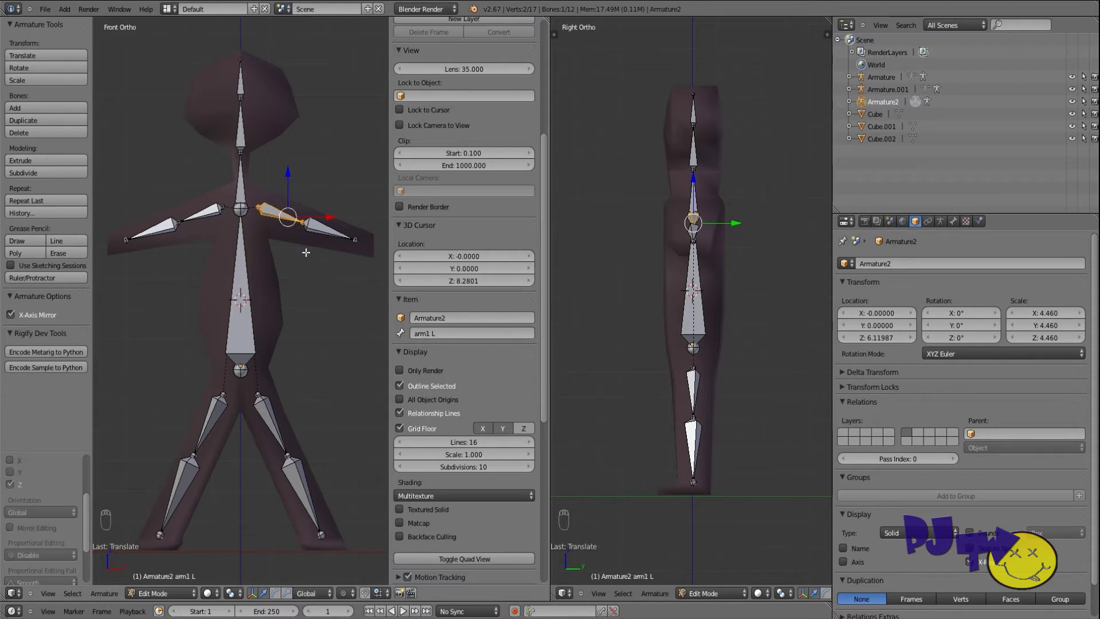
Rename the lower arm bone Bone_L.001 to "arm 2 L".
right_click(332, 233)
key("BackSpace")
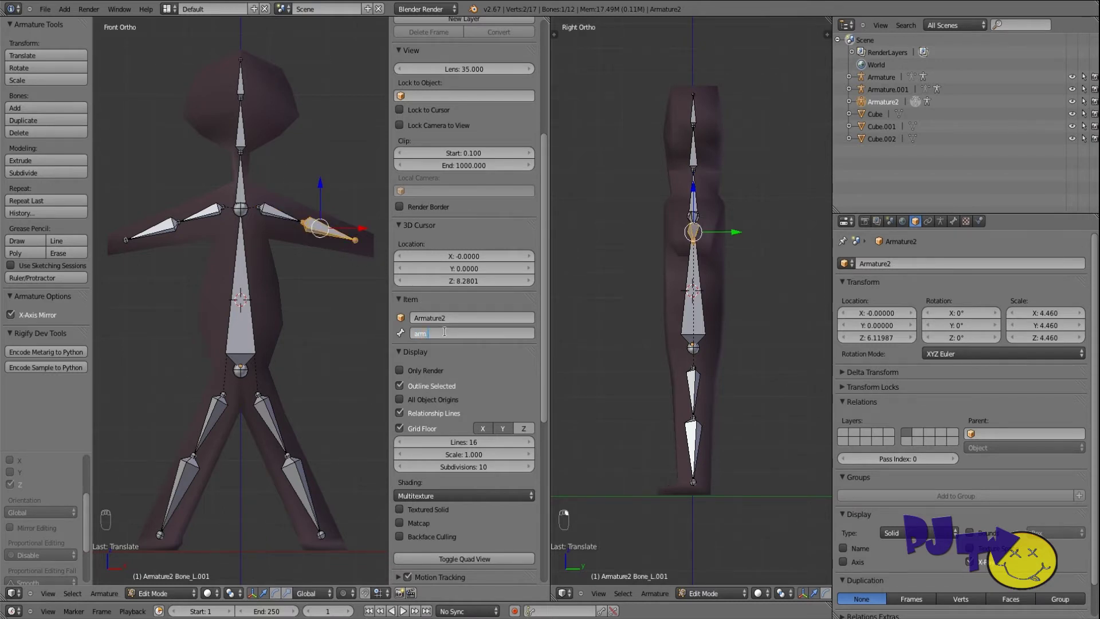
key("Return")
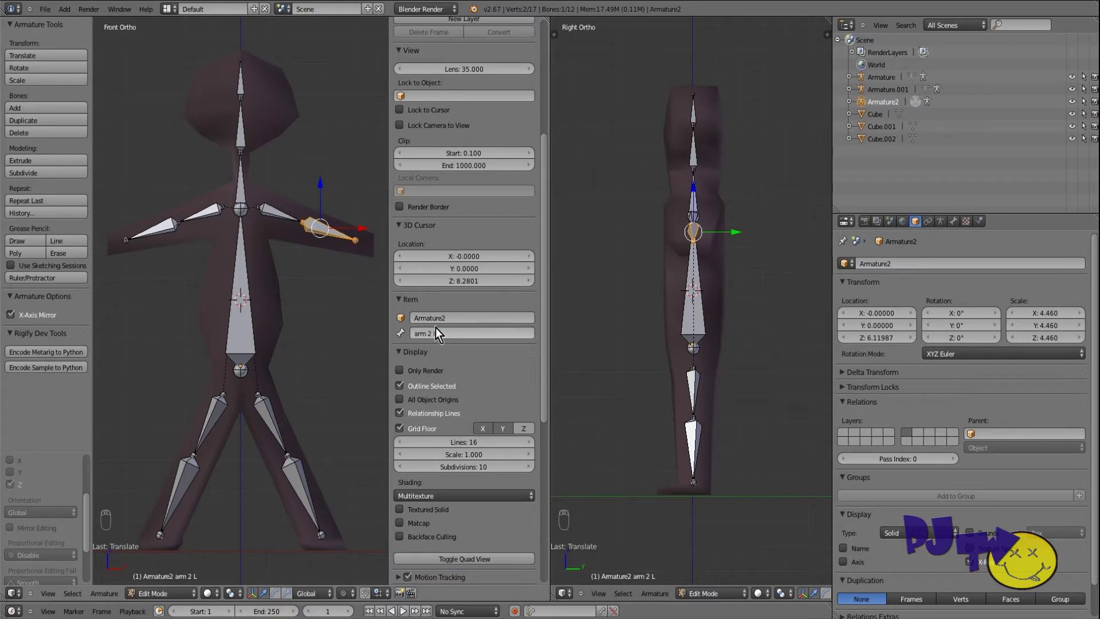
Rename the upper arm bone on the opposite side to "arm 1 R".
right_click(151, 231)
right_click(209, 214)
left_click(446, 333)
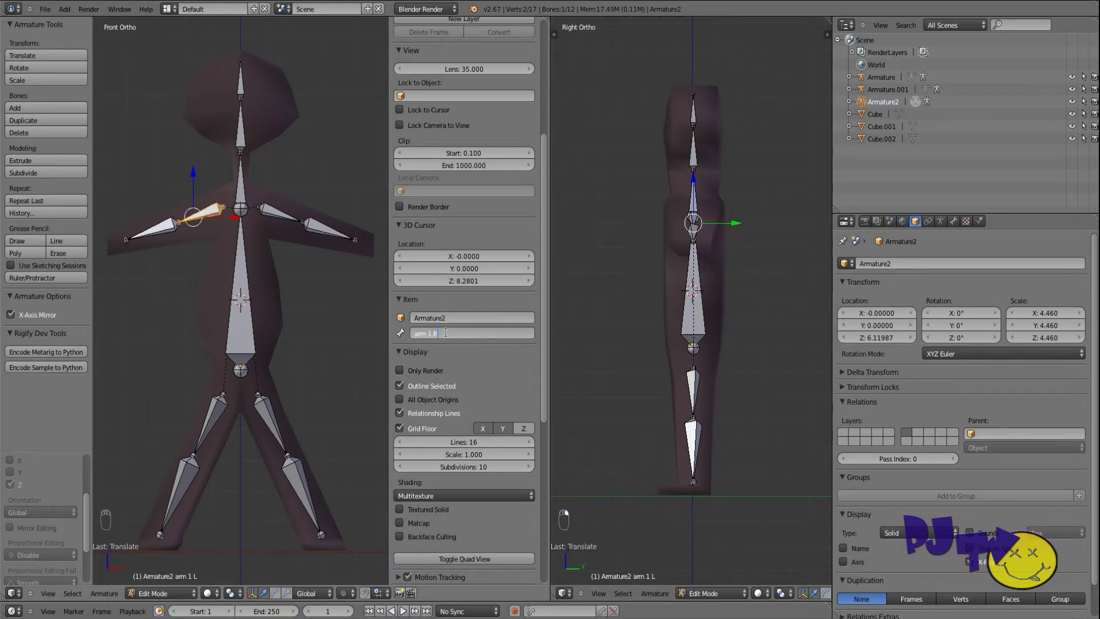
Rename the lower arm bone Bone_R.001 to "arm 2 R".
right_click(160, 229)
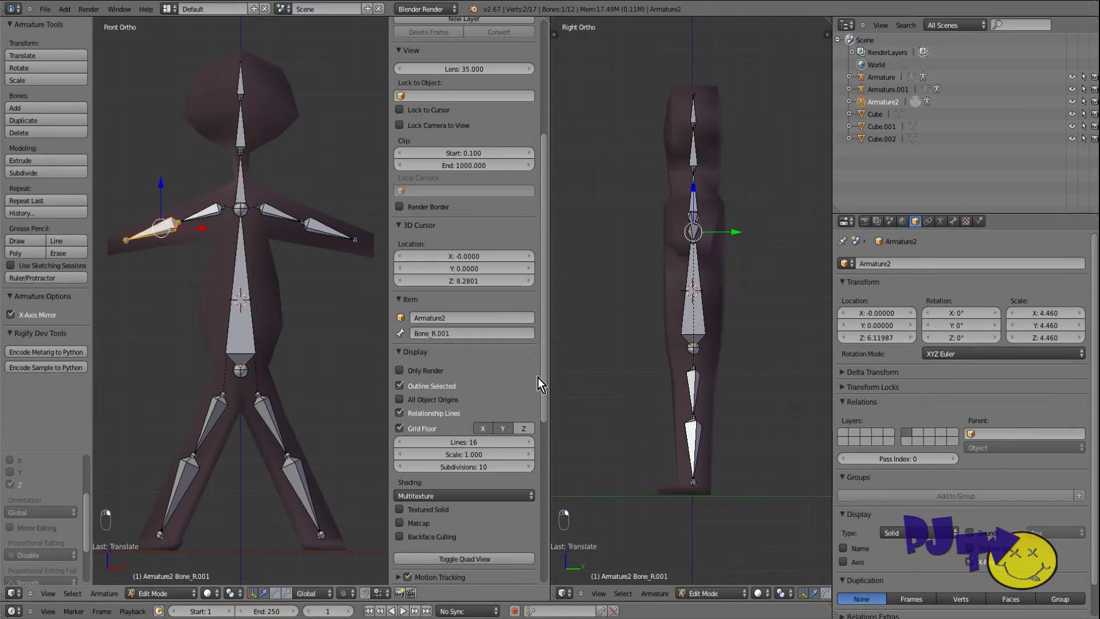
left_click(486, 334)
key("BackSpace")
type("arm 2 R")
key("Return")
Rename the upper leg bone Bone_L.002 as a leg bone.
right_click(271, 422)
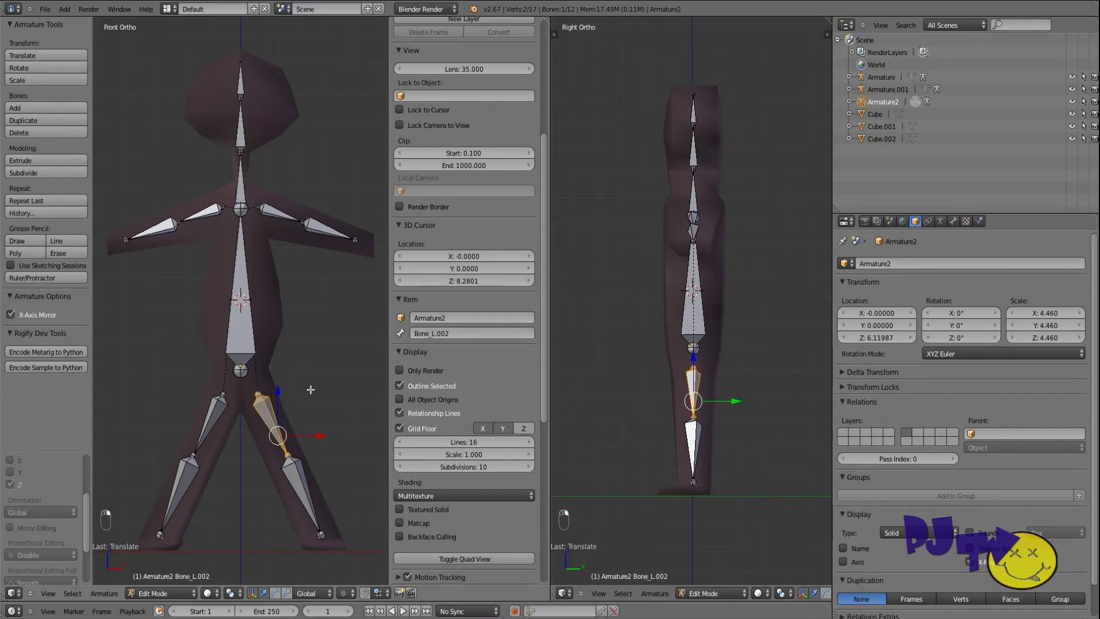
left_click(442, 333)
key("BackSpace")
type("arm")
key("BackSpace")
key("BackSpace")
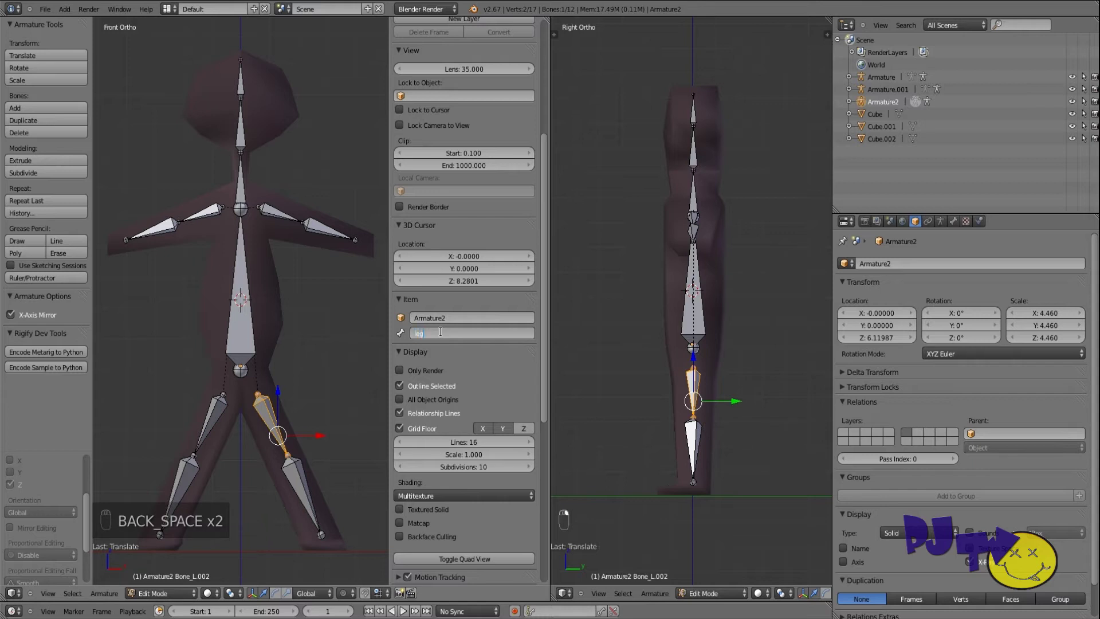
Rename the lower leg bone Bone_L.003 to "leg 2 L".
right_click(302, 487)
left_click(428, 333)
key("BackSpace")
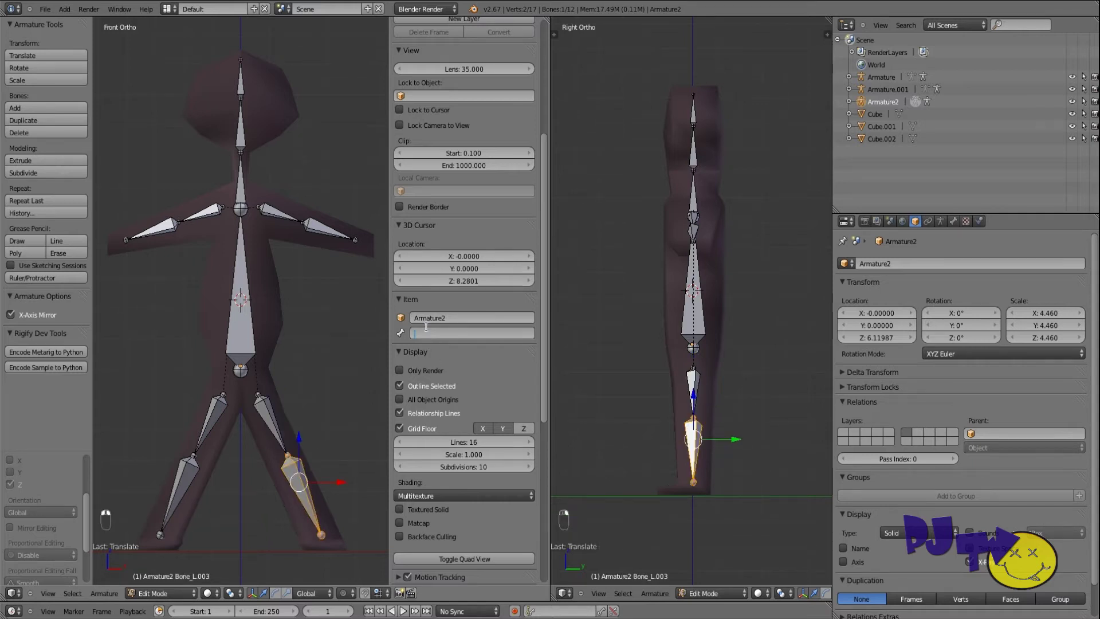
type("leg 2 L")
key("Return")
Rename the upper leg bone on the R side to "leg 1 R".
right_click(217, 428)
left_click(459, 333)
type("leg")
key("ctrl+a")
key("Return")
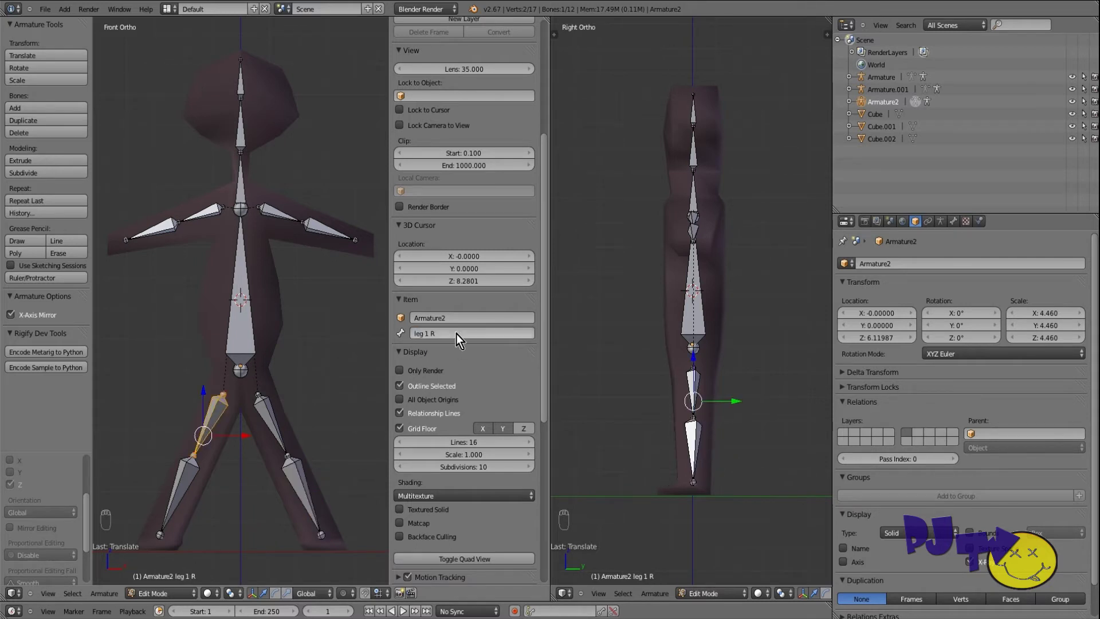
Rename the lower leg bone Bone_R.003 to "leg 2 R".
right_click(174, 474)
left_click(439, 332)
type("leg")
key("ctrl+a")
type("2")
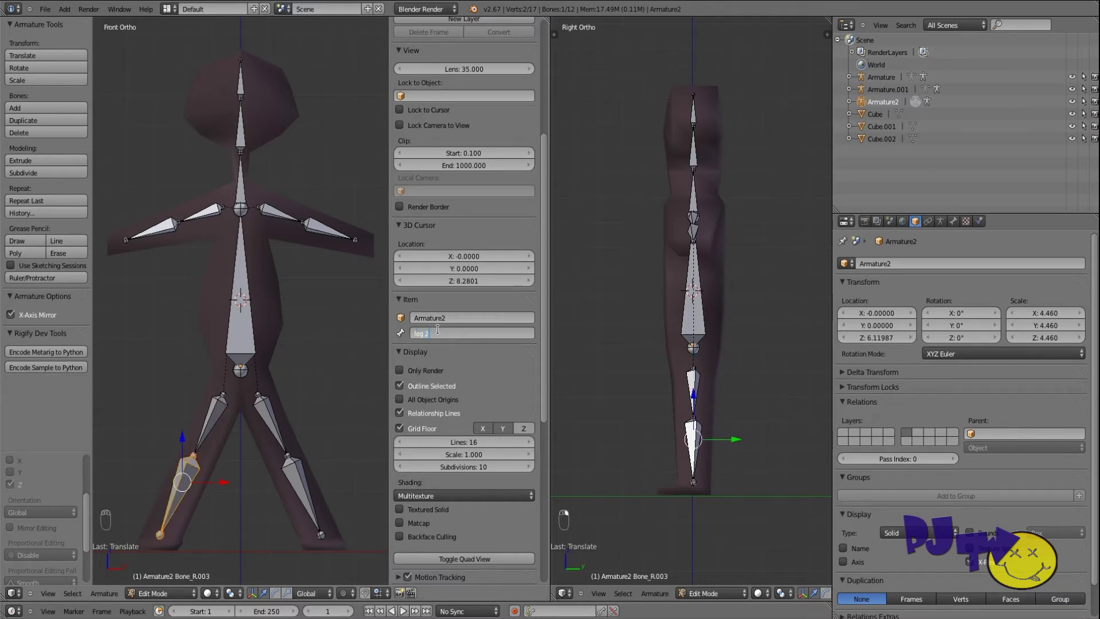
key("Return")
Narrow the front view's properties sidebar to enlarge the view of the rig, and select the arm 2 L bone.
right_click(238, 322)
left_click_drag(390, 342, 502, 342)
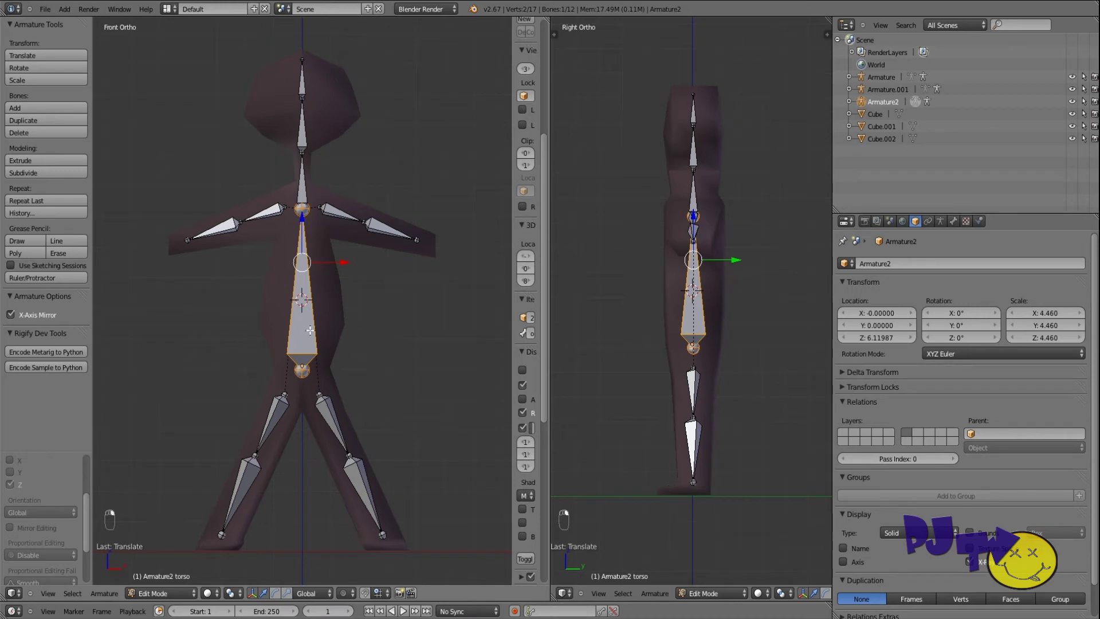
right_click(356, 471)
right_click(387, 230)
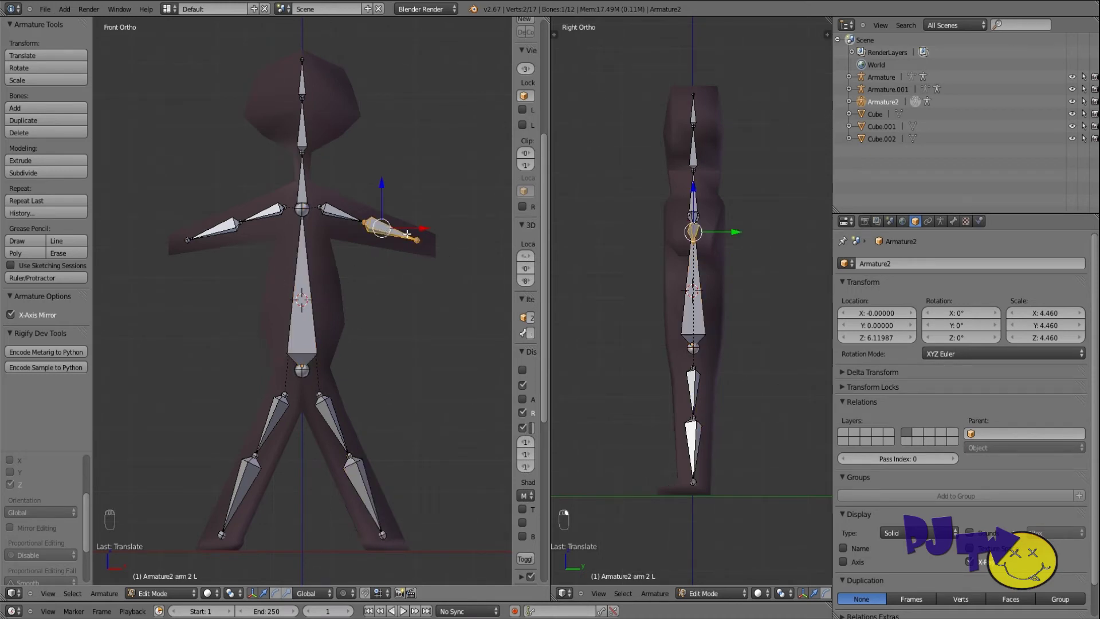
Show the bone properties, select the torso bone and switch Armature2 to Pose Mode.
left_click(952, 221)
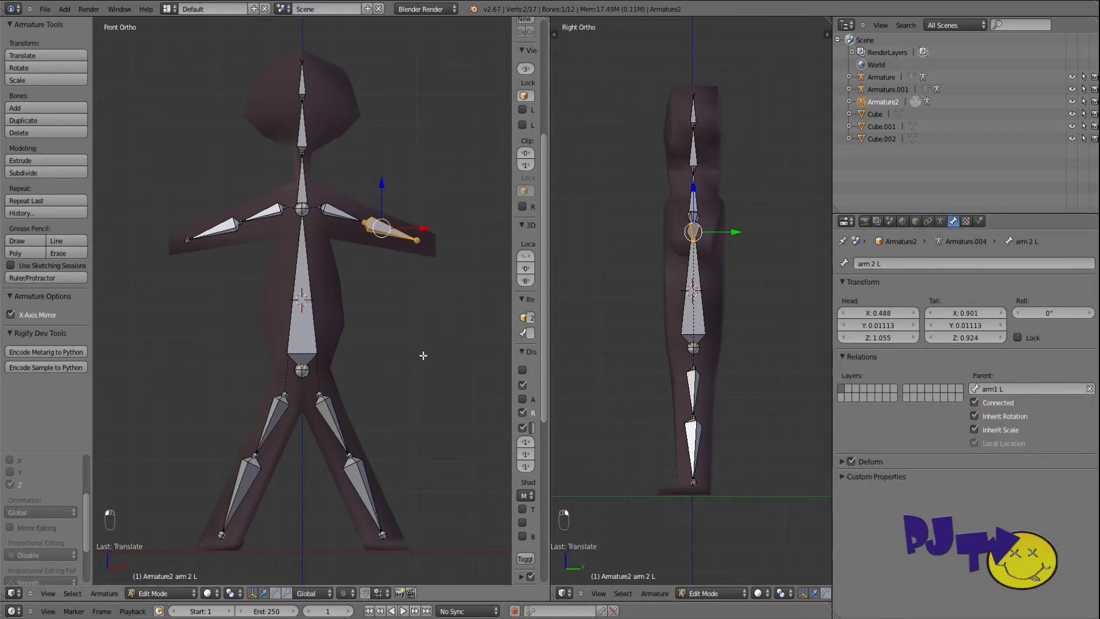
left_click(940, 221)
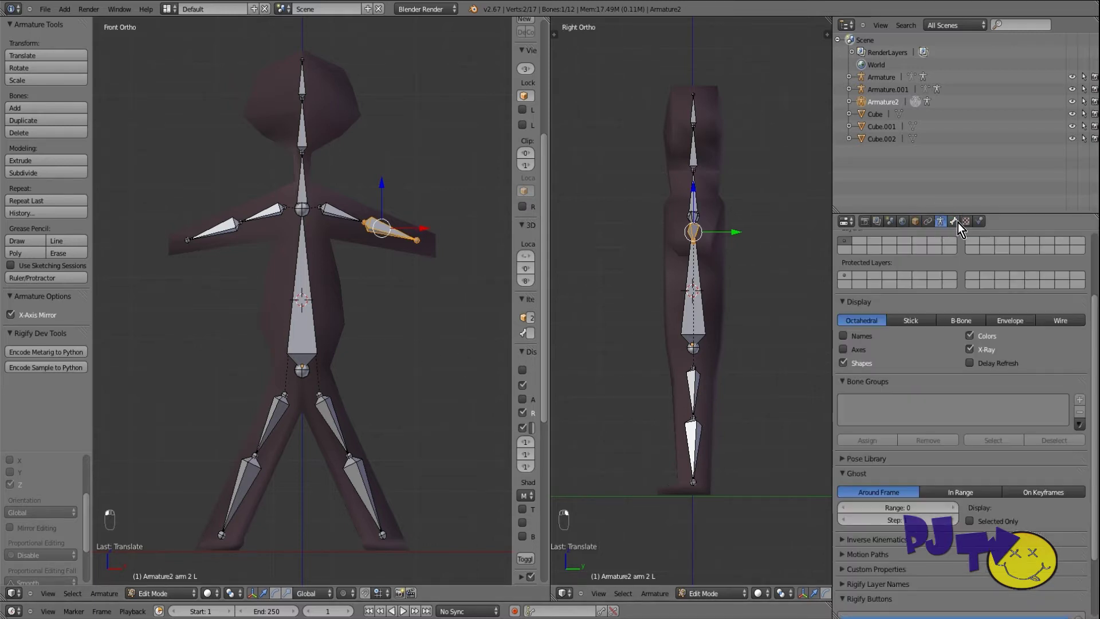
left_click(953, 221)
left_click(144, 593)
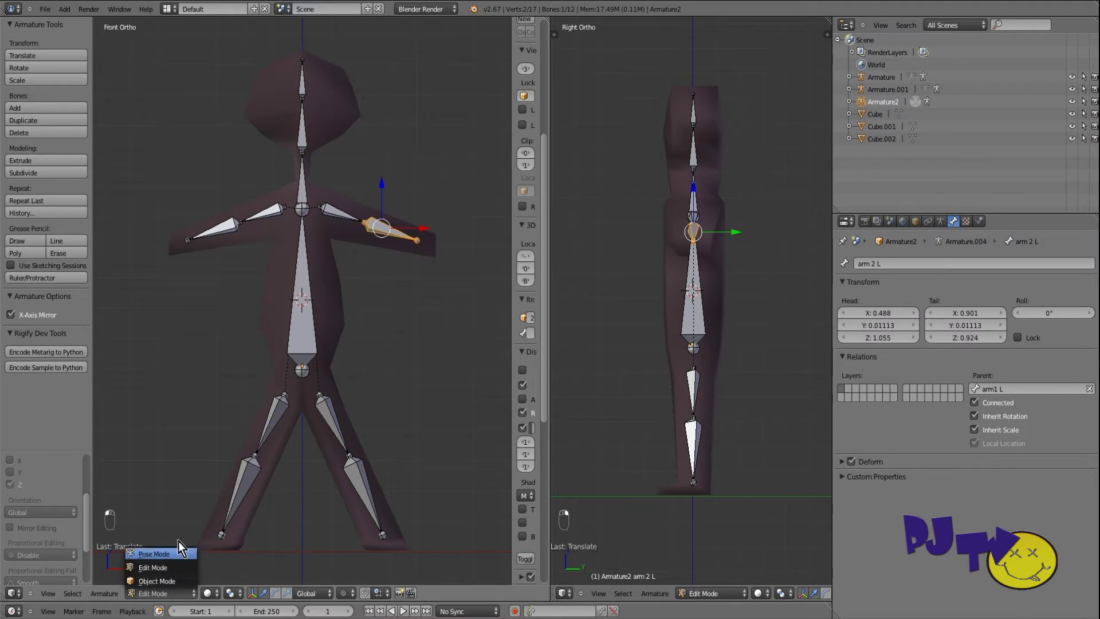
right_click(293, 288)
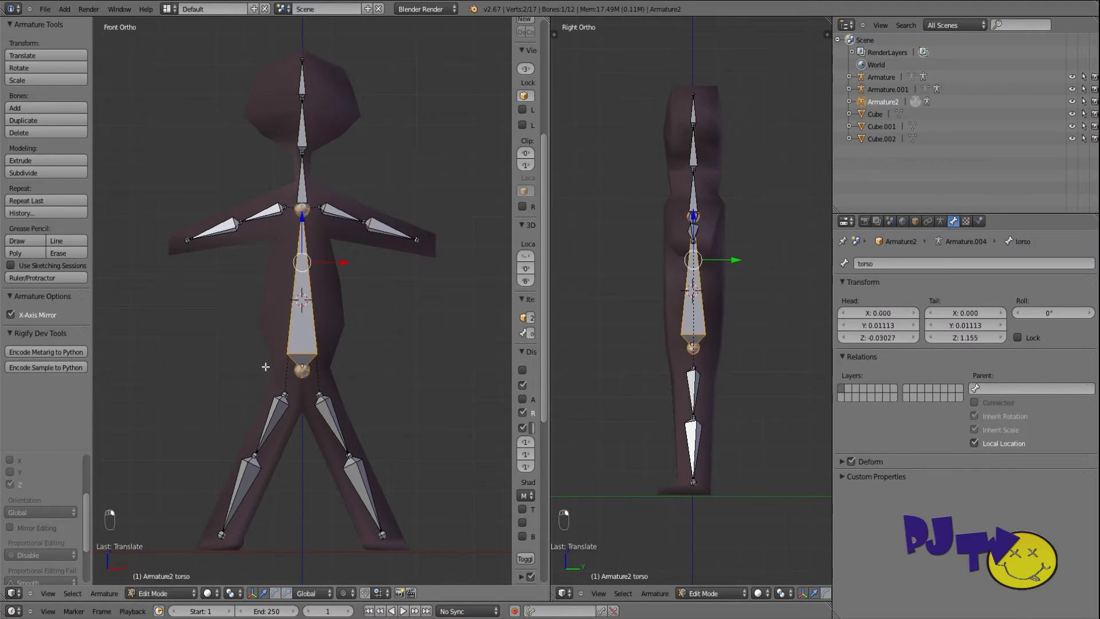
left_click(152, 593)
left_click(150, 553)
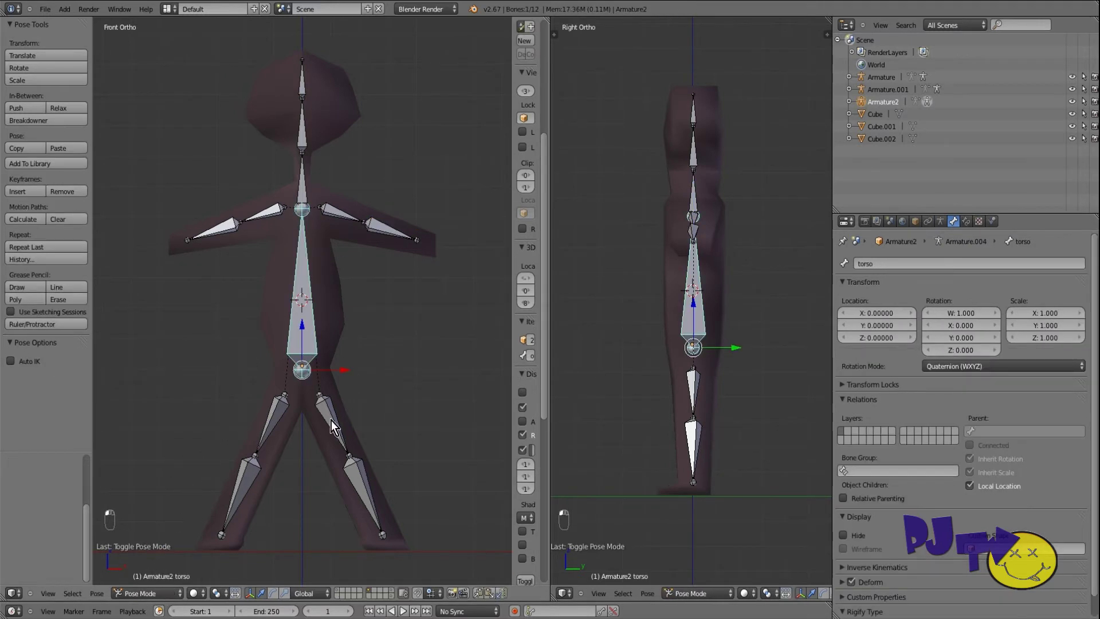
Add an Inverse Kinematics constraint to the arm 2 L bone and set its chain length to 2.
right_click(376, 225)
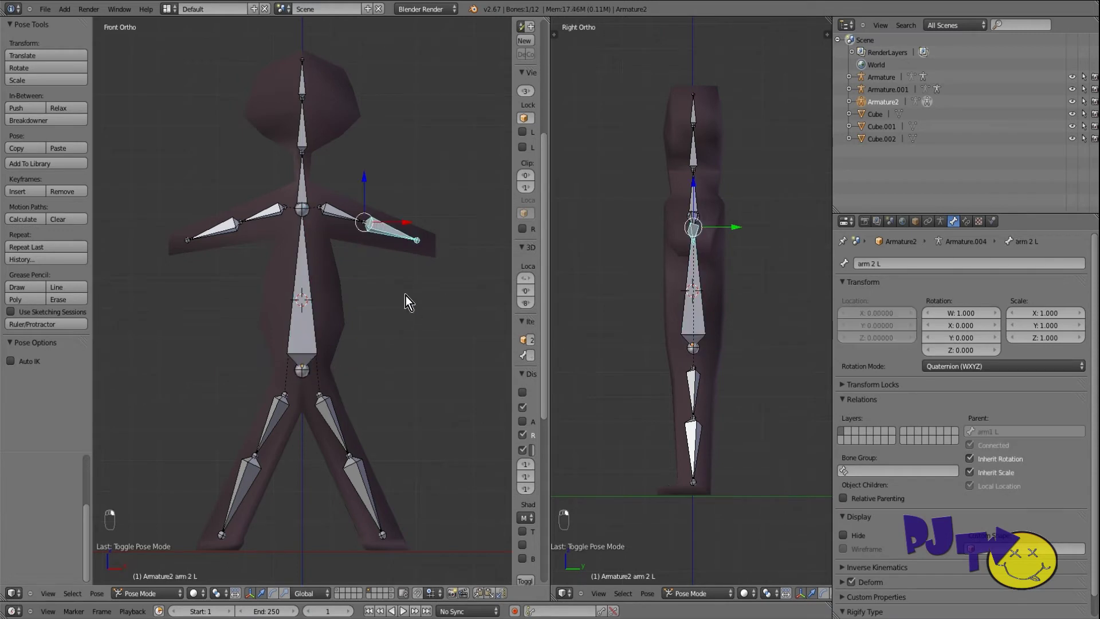
left_click(964, 221)
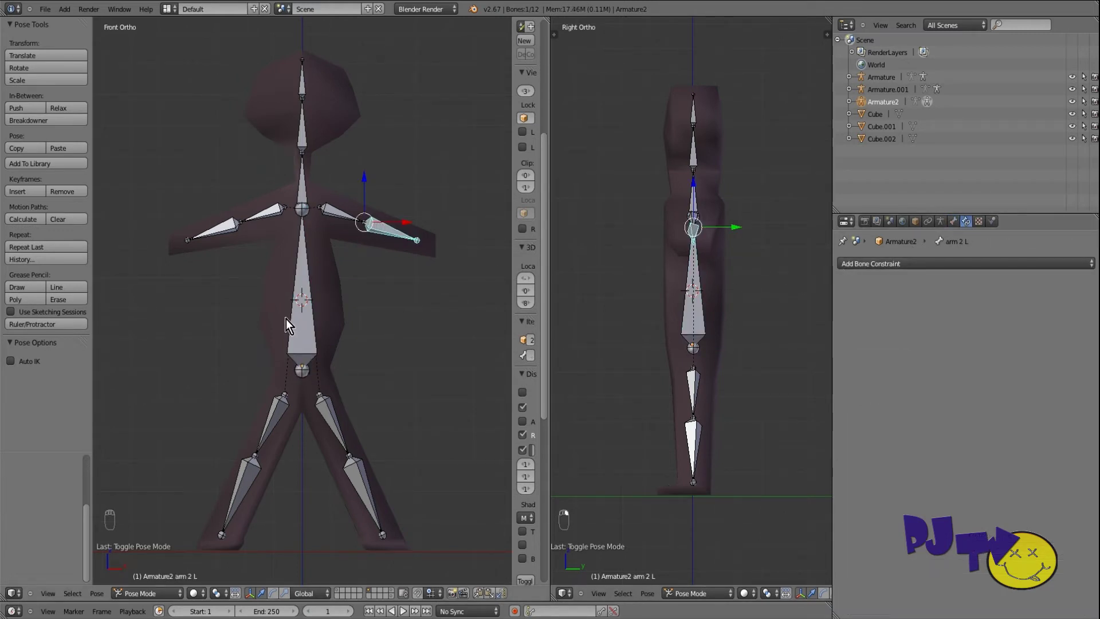
left_click(863, 261)
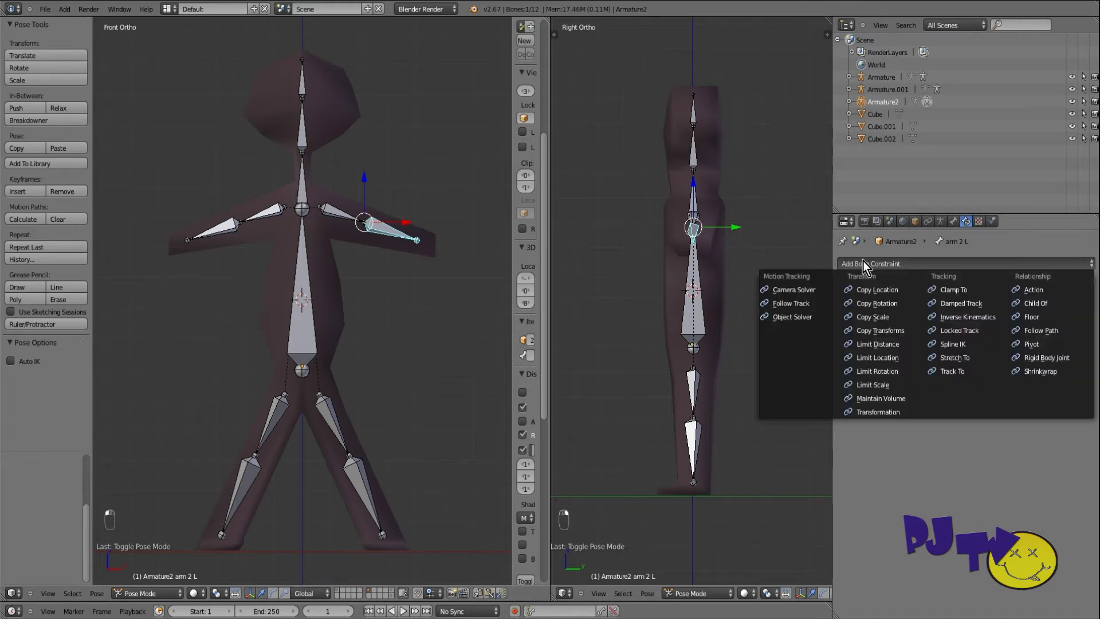
left_click(938, 315)
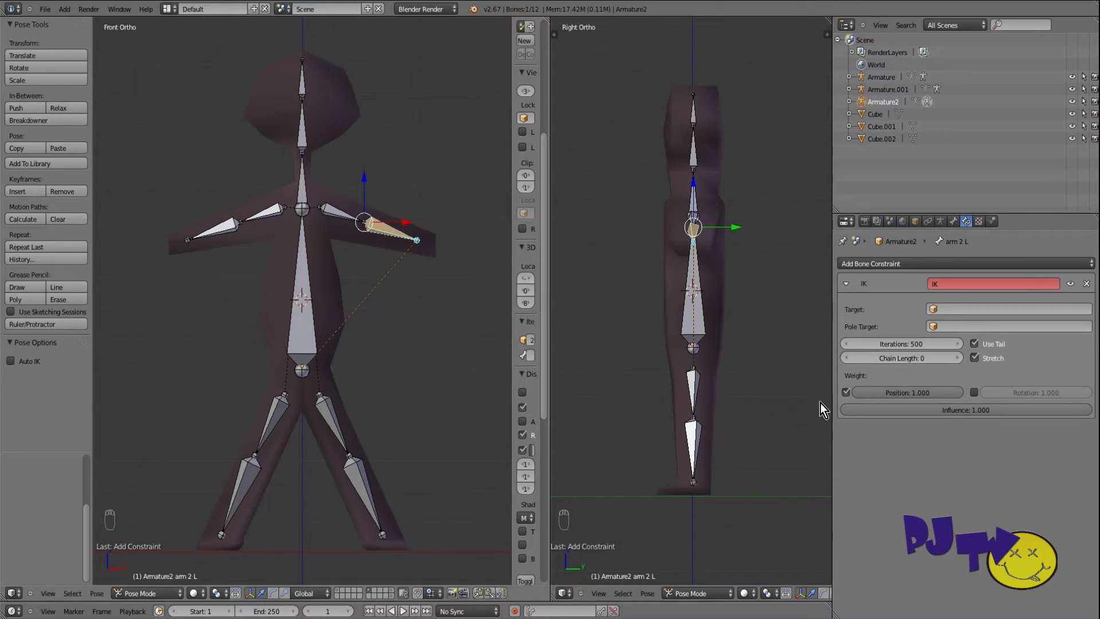
left_click(958, 359)
left_click(958, 358)
Test the IK chain of the arm by moving the arm 2 L bone, undoing each move.
left_click_drag(364, 180, 395, 216)
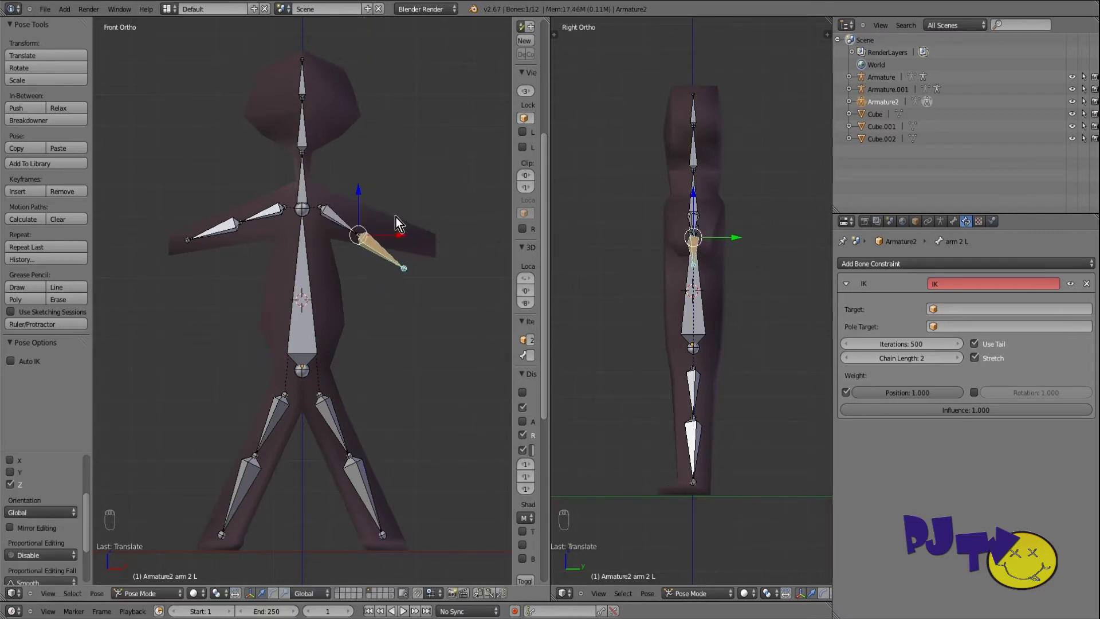
key("ctrl+z")
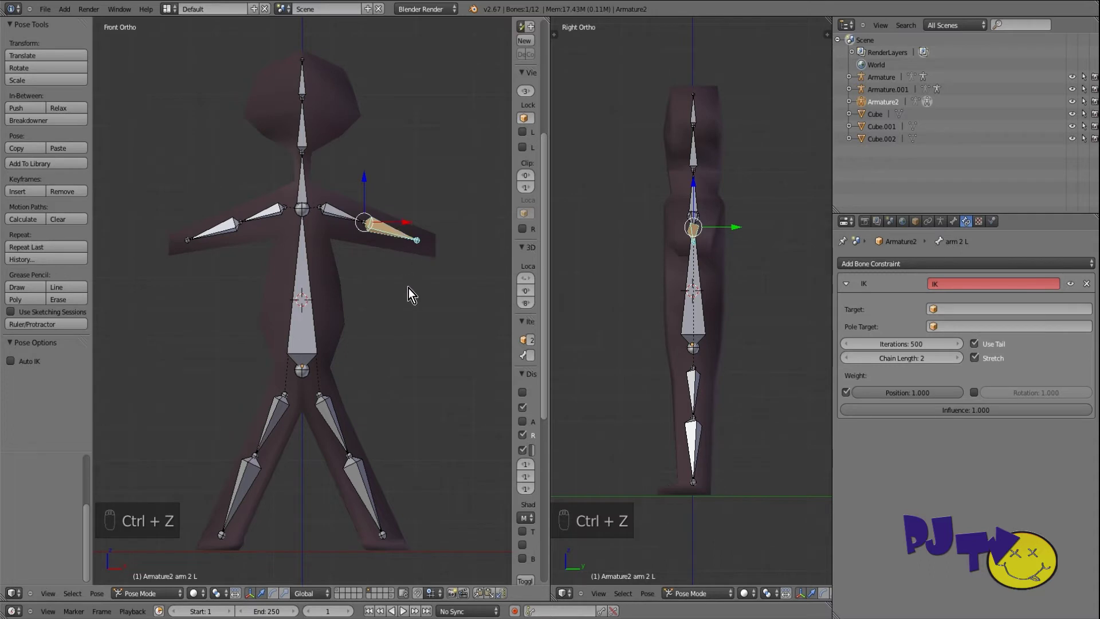
key("g")
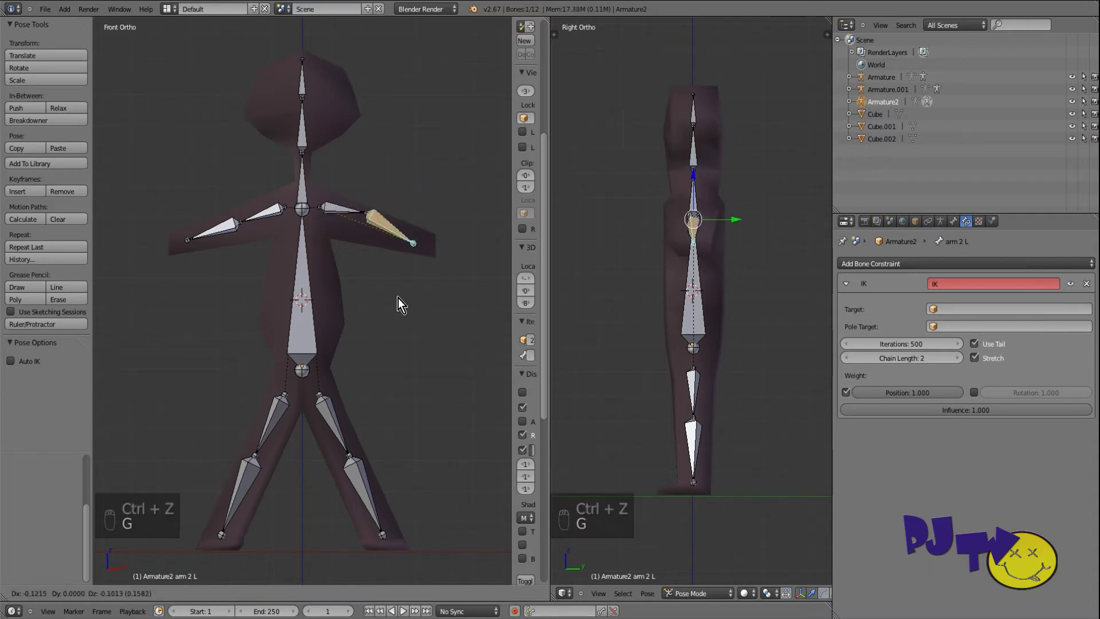
left_click(407, 312)
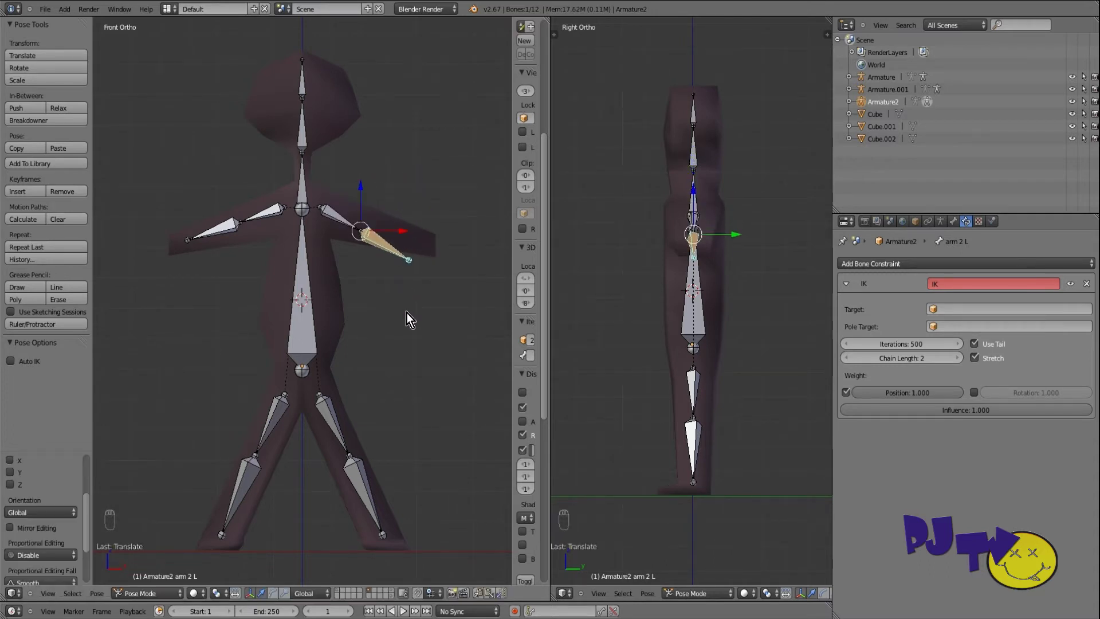
key("ctrl+z")
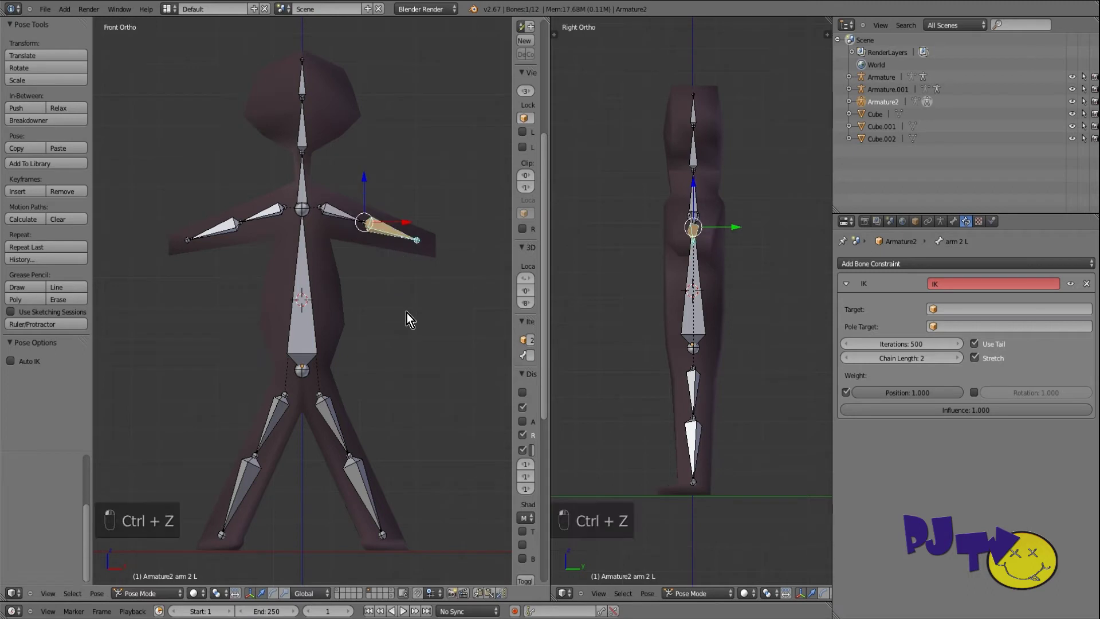
Add an Inverse Kinematics constraint to the arm 2 R bone and set its chain length to 2.
right_click(229, 233)
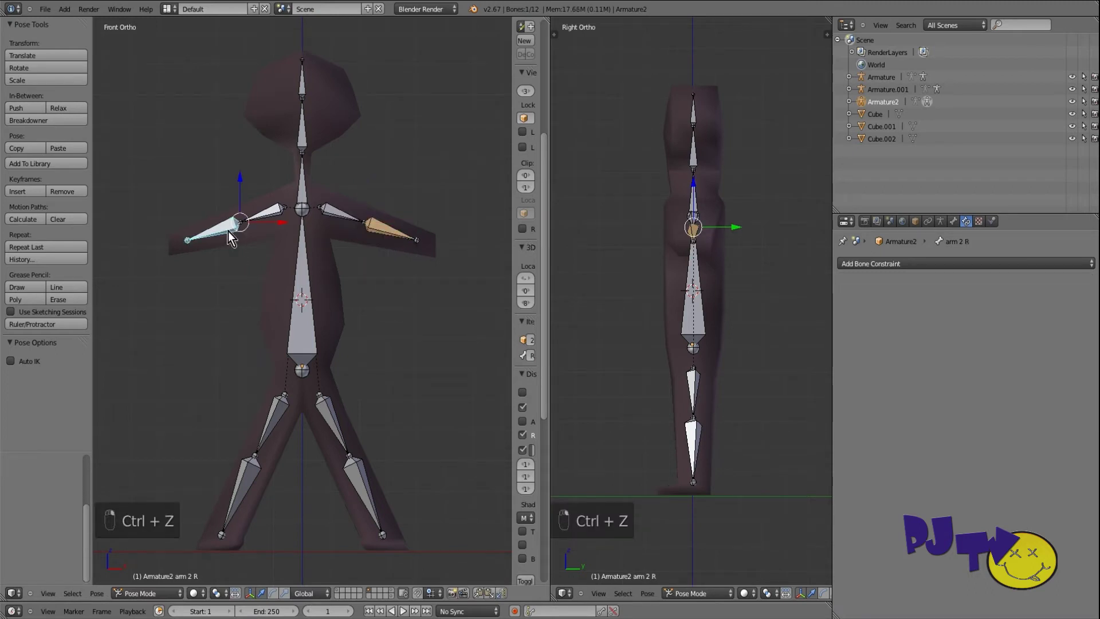
left_click(853, 262)
left_click(958, 318)
left_click(957, 358)
left_click(957, 358)
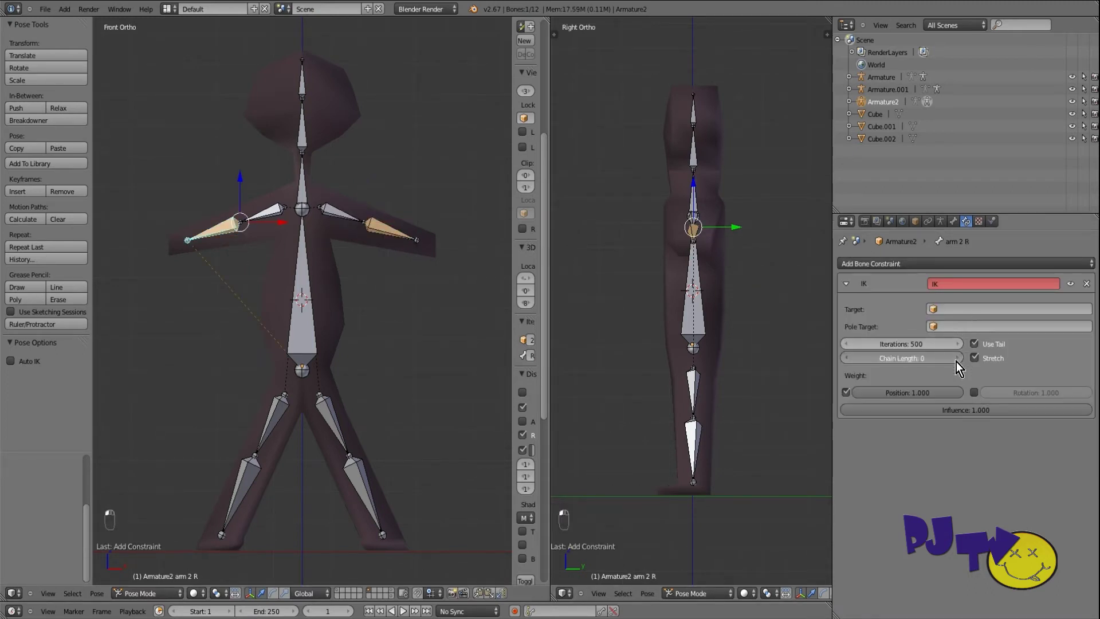
Add an Inverse Kinematics constraint to the leg 2 L bone and set its chain length to 2.
right_click(365, 484)
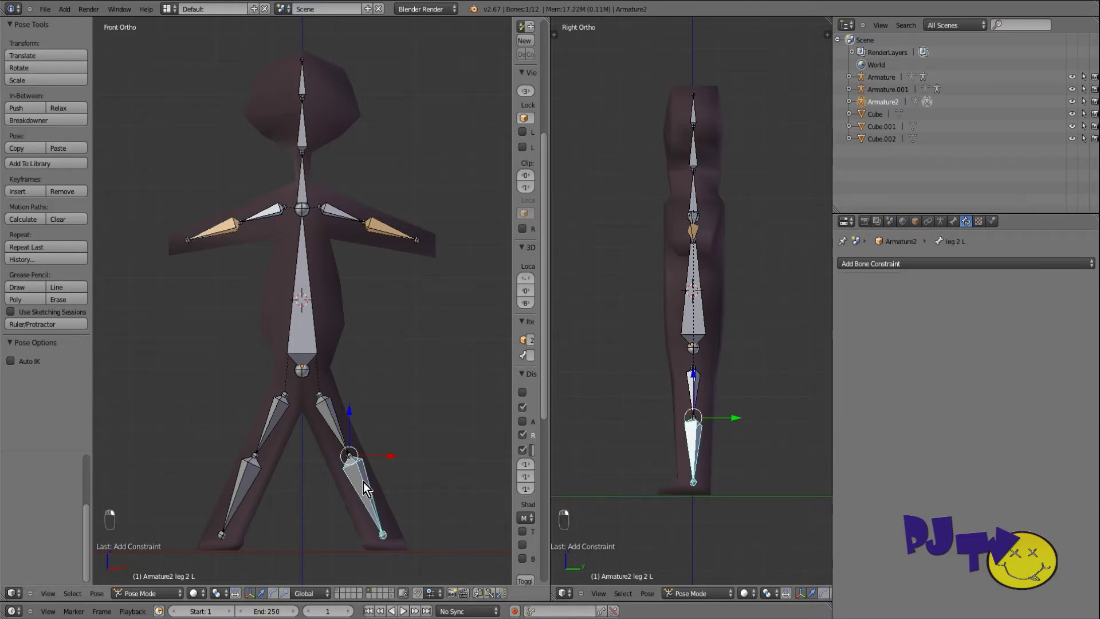
left_click(883, 265)
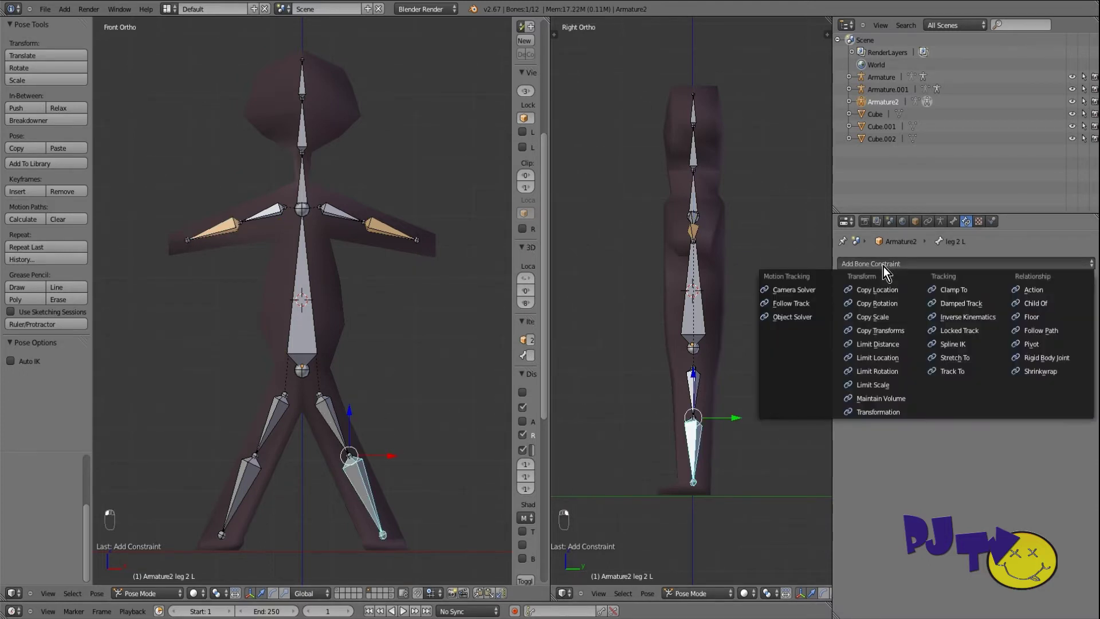
left_click(956, 321)
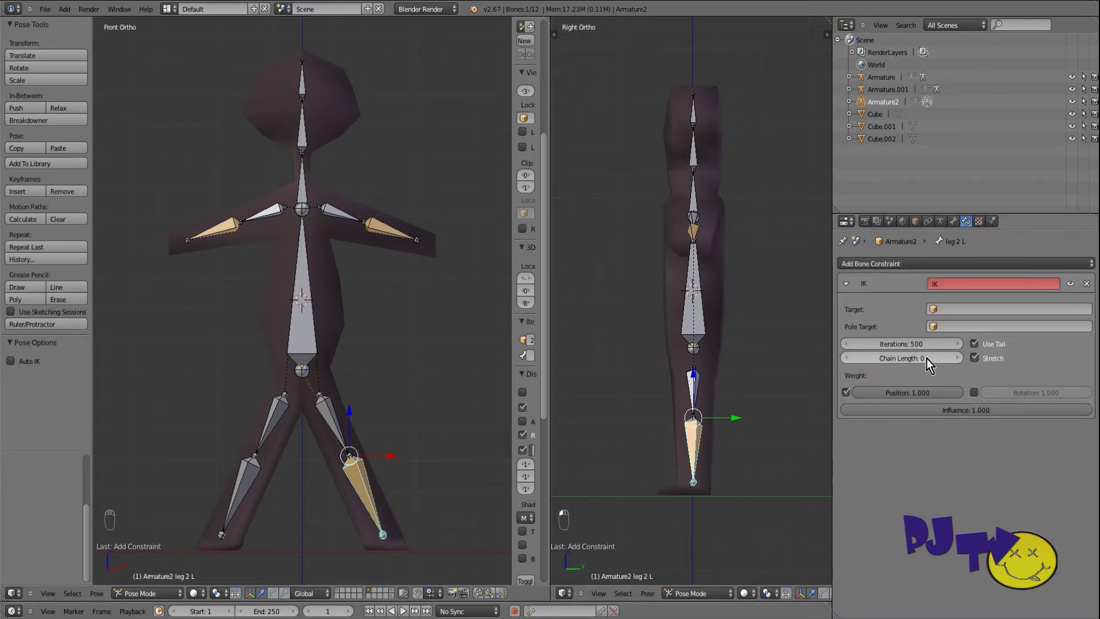
left_click(956, 358)
left_click(957, 357)
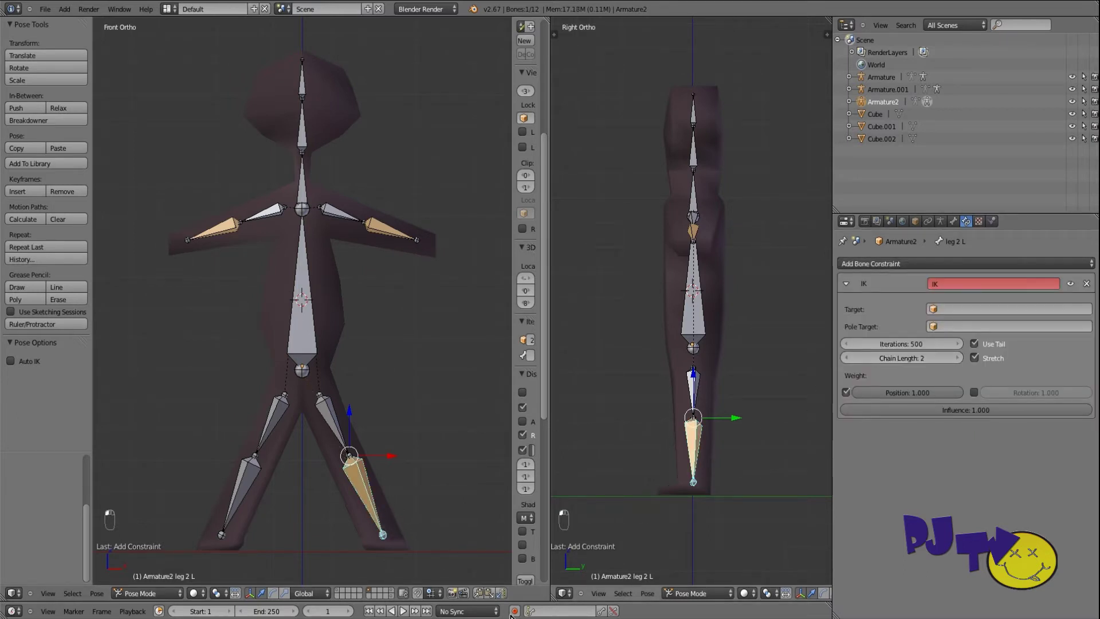
Test the IK chain of the leg by moving the leg 2 L bone in the side view, and undo the move.
key("g")
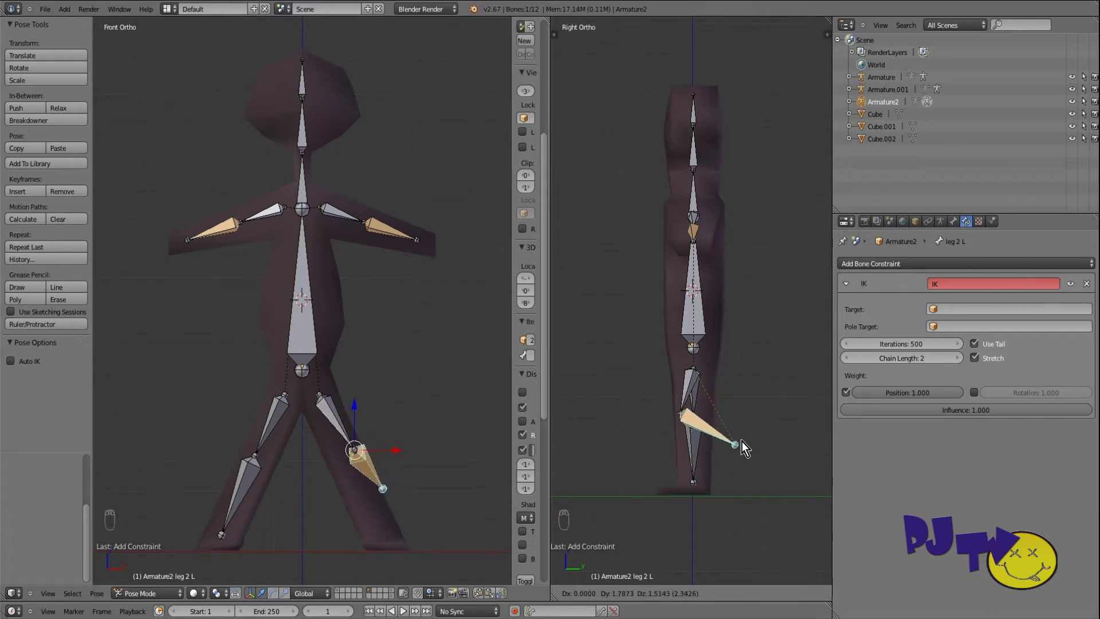
left_click(740, 444)
key("ctrl+z")
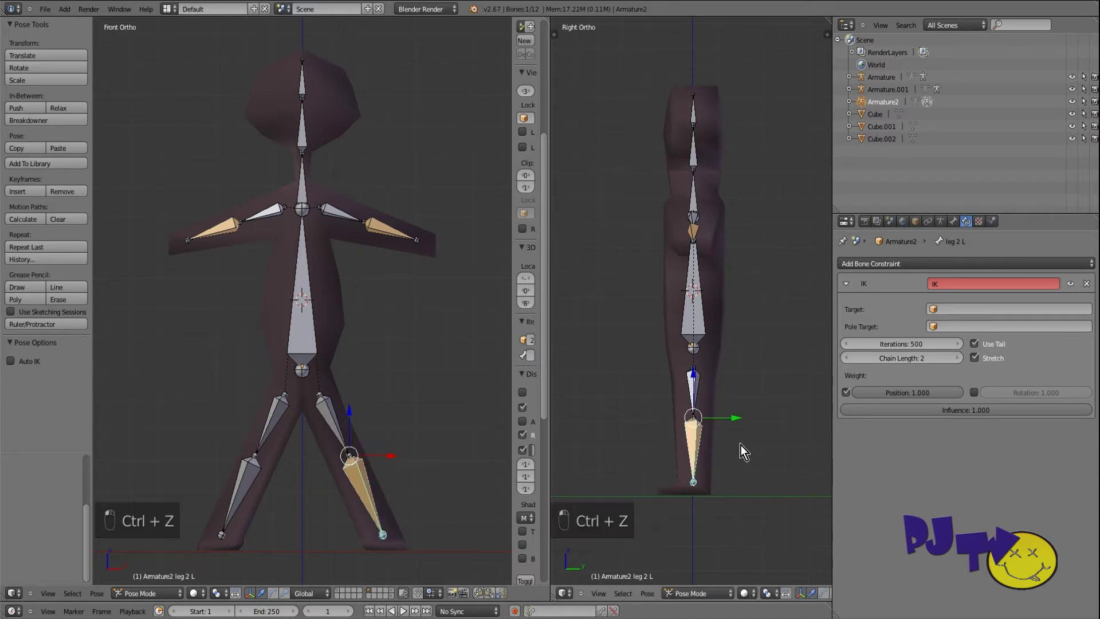
Add an Inverse Kinematics constraint to the leg 2 R bone with a chain length of 2.
right_click(264, 472)
left_click(875, 264)
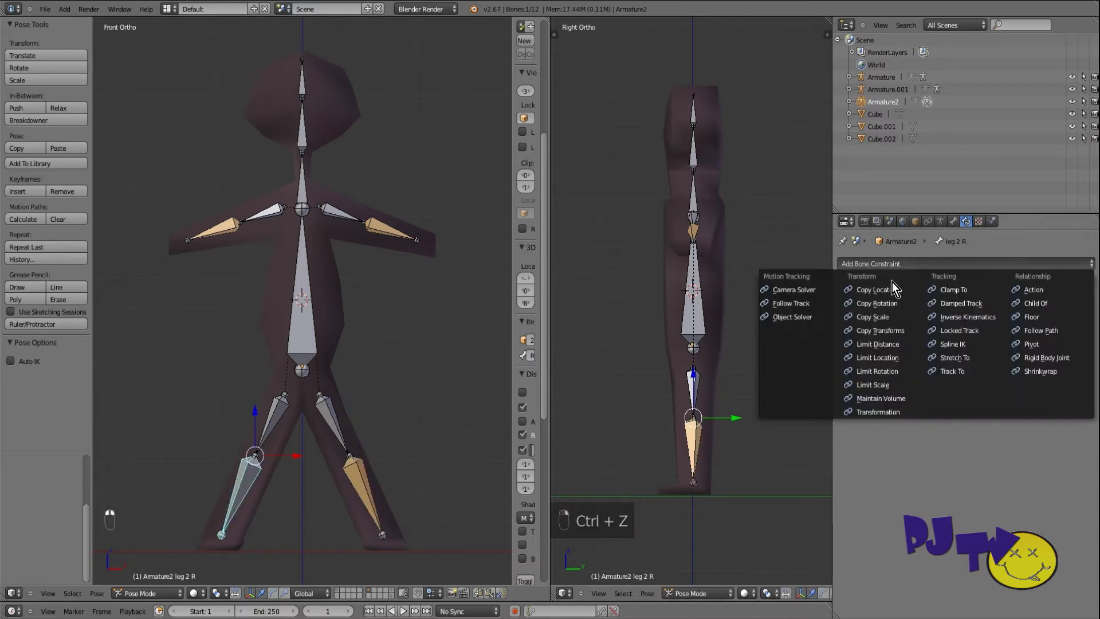
left_click(943, 318)
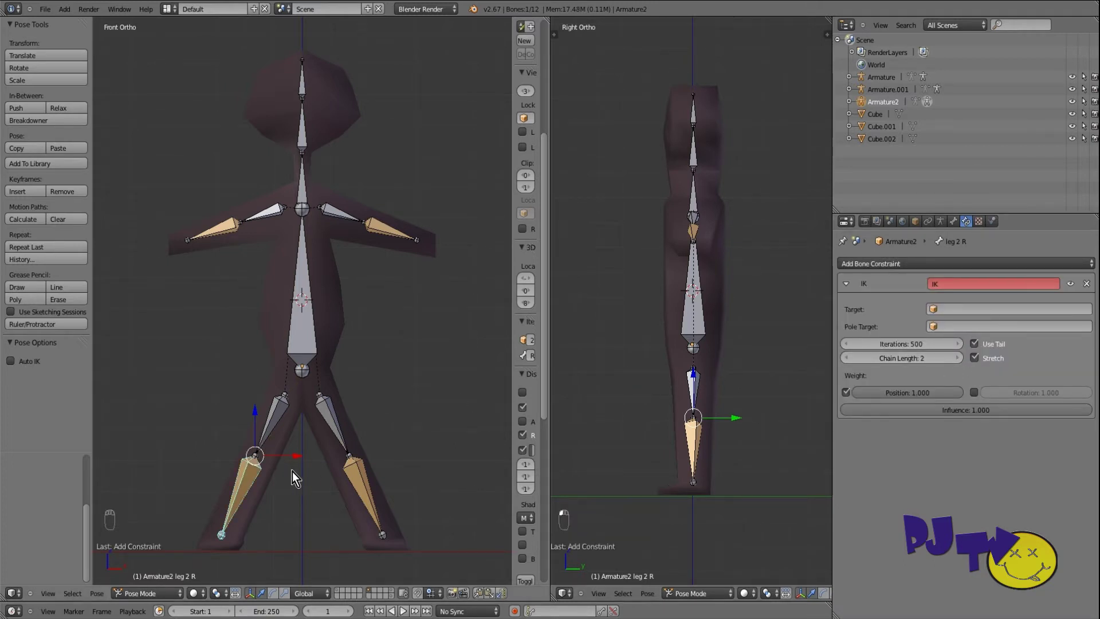
Add an Inverse Kinematics constraint to the head 2 bone and set its chain length to 2.
right_click(304, 91)
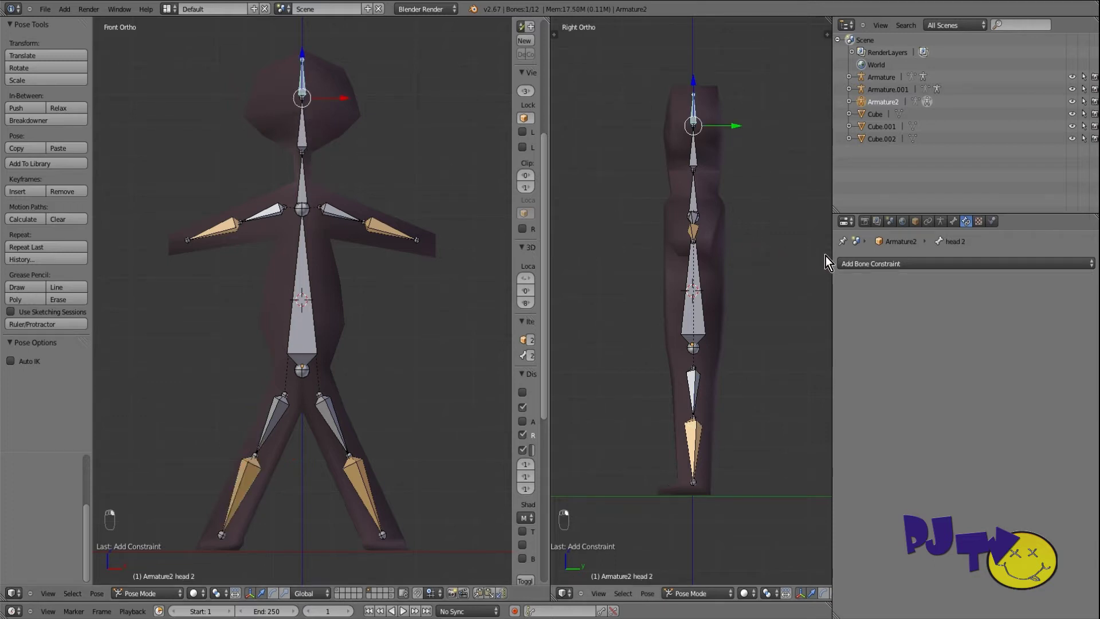
left_click(854, 263)
left_click(1005, 264)
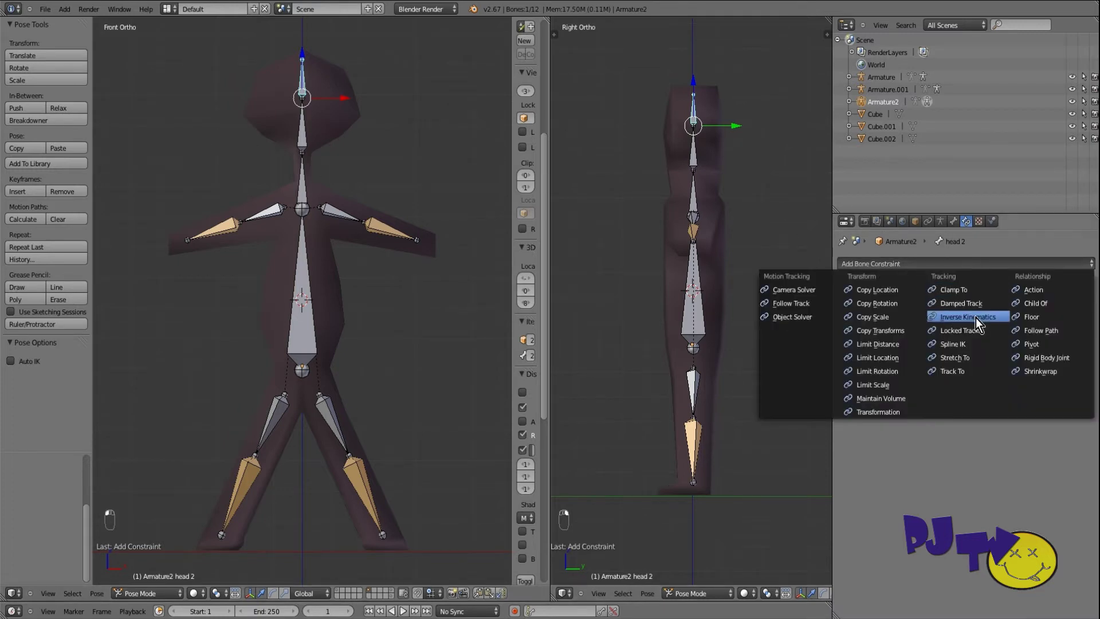
left_click(917, 265)
left_click(941, 317)
left_click(955, 358)
left_click(955, 359)
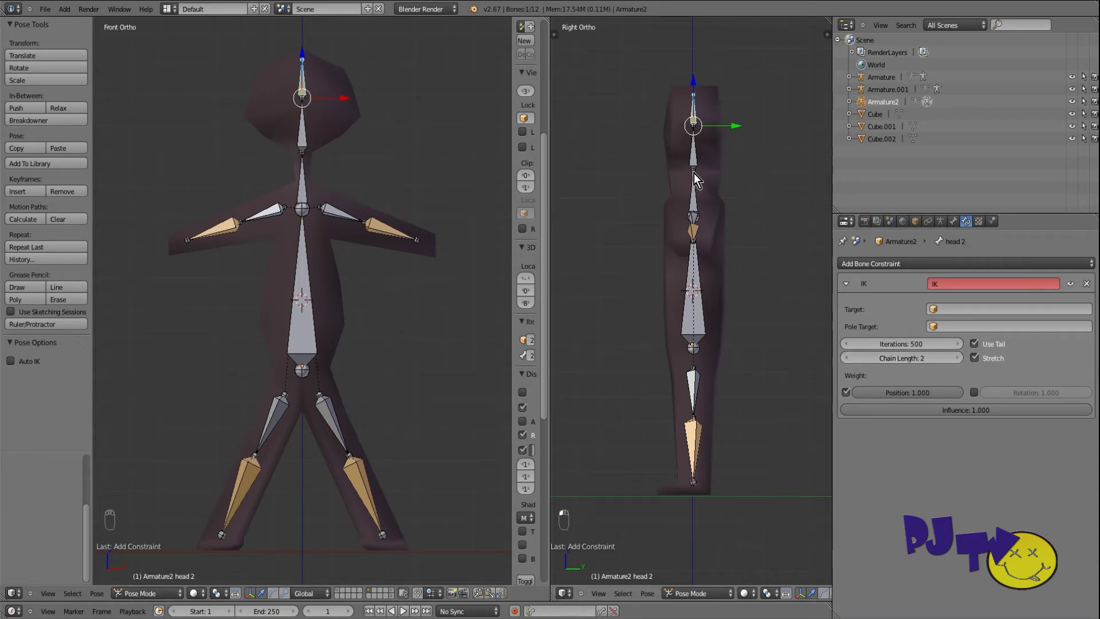
Test the head's IK chain by moving the head 2 bone in the side view, undo the move and delete the constraint.
key("g")
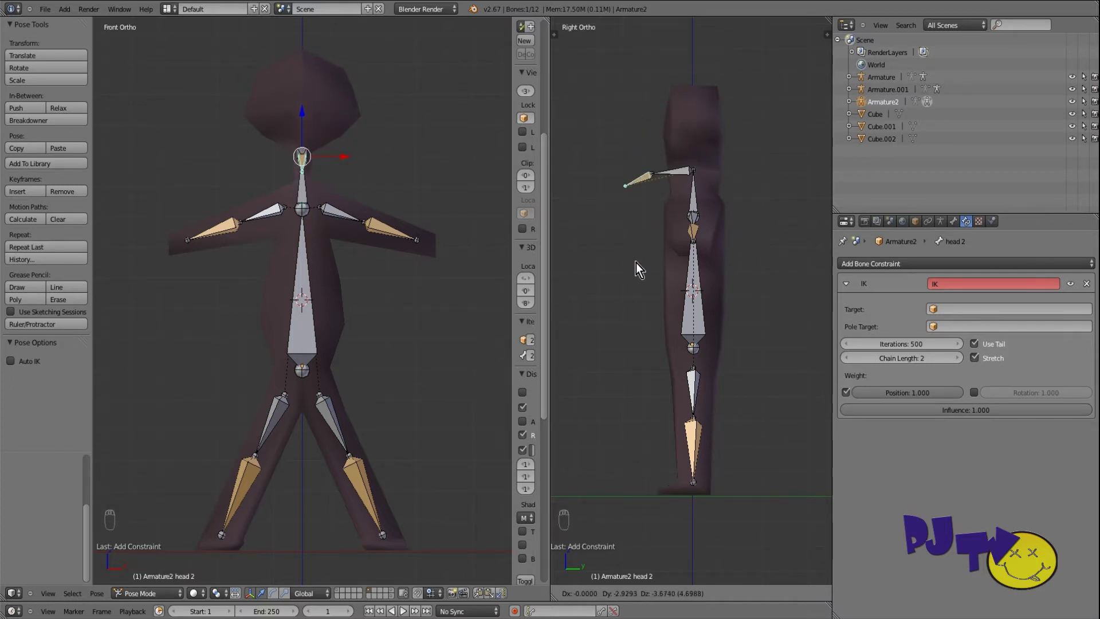
left_click(710, 156)
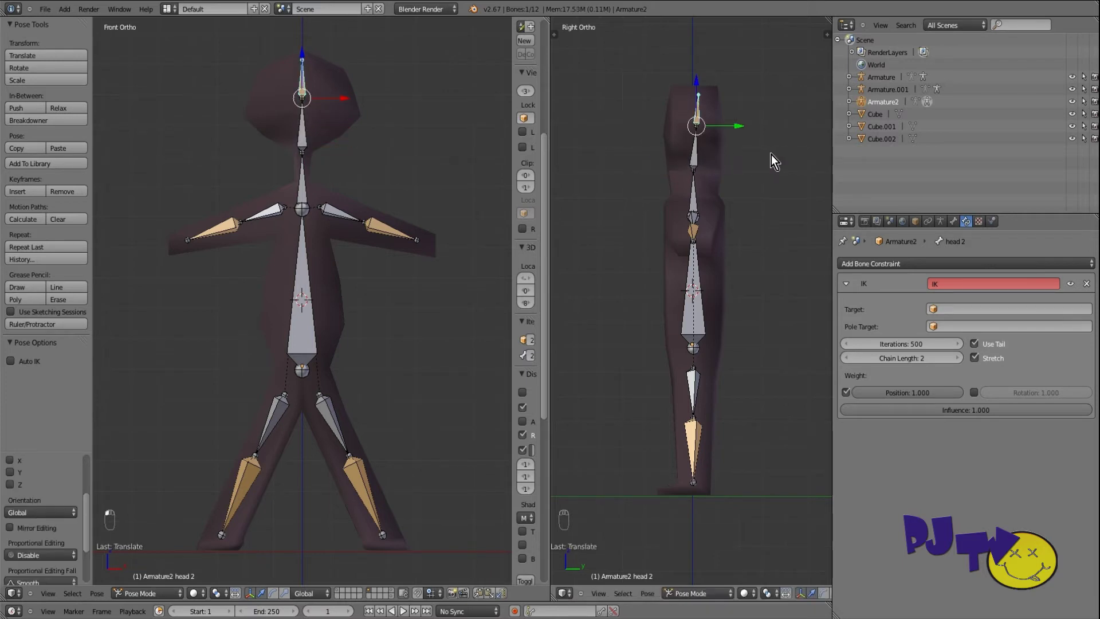
key("ctrl+z")
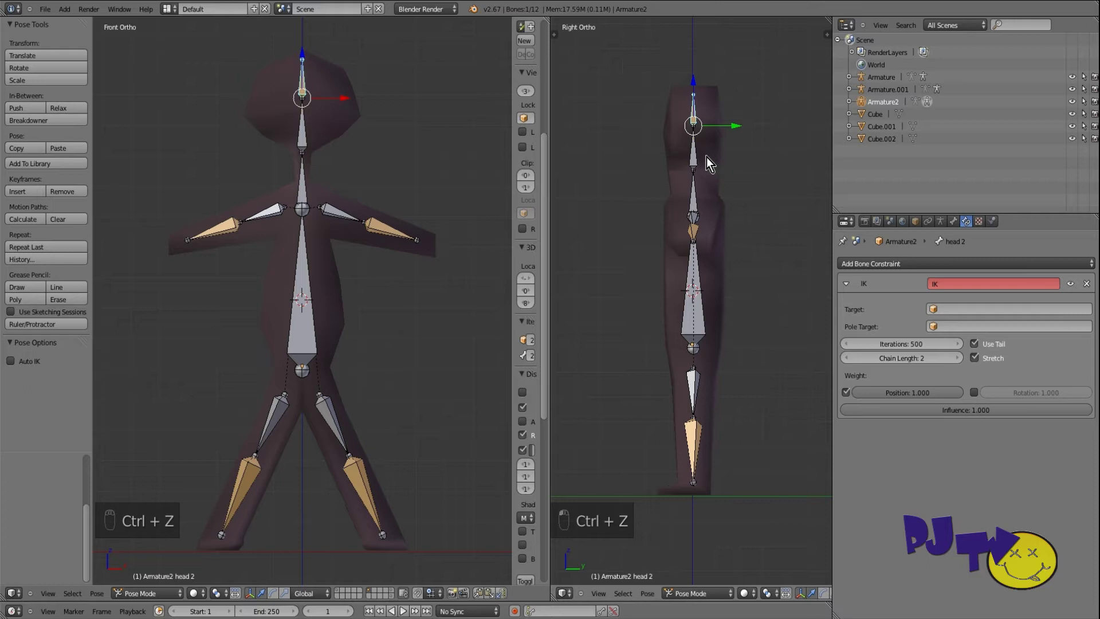
left_click(1086, 283)
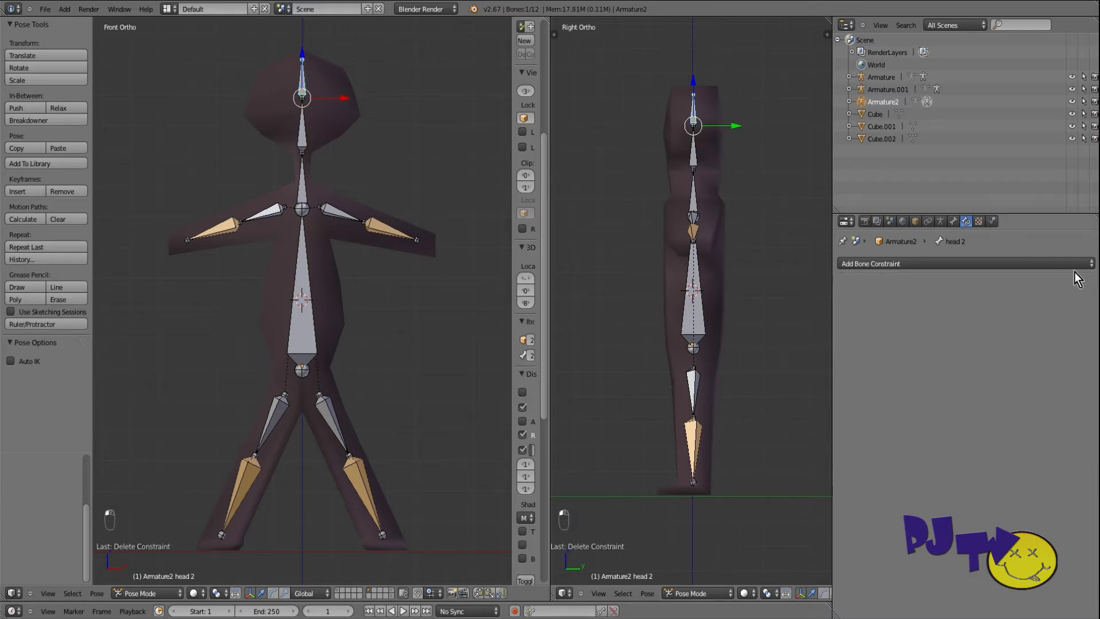
right_click(690, 154)
left_click(864, 263)
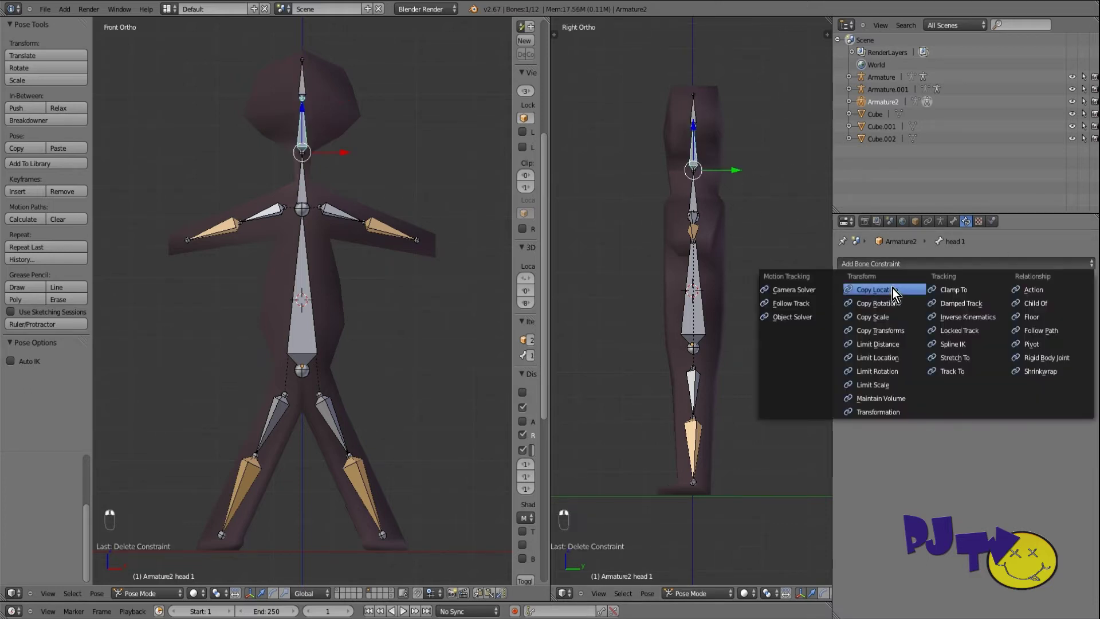
right_click(304, 81)
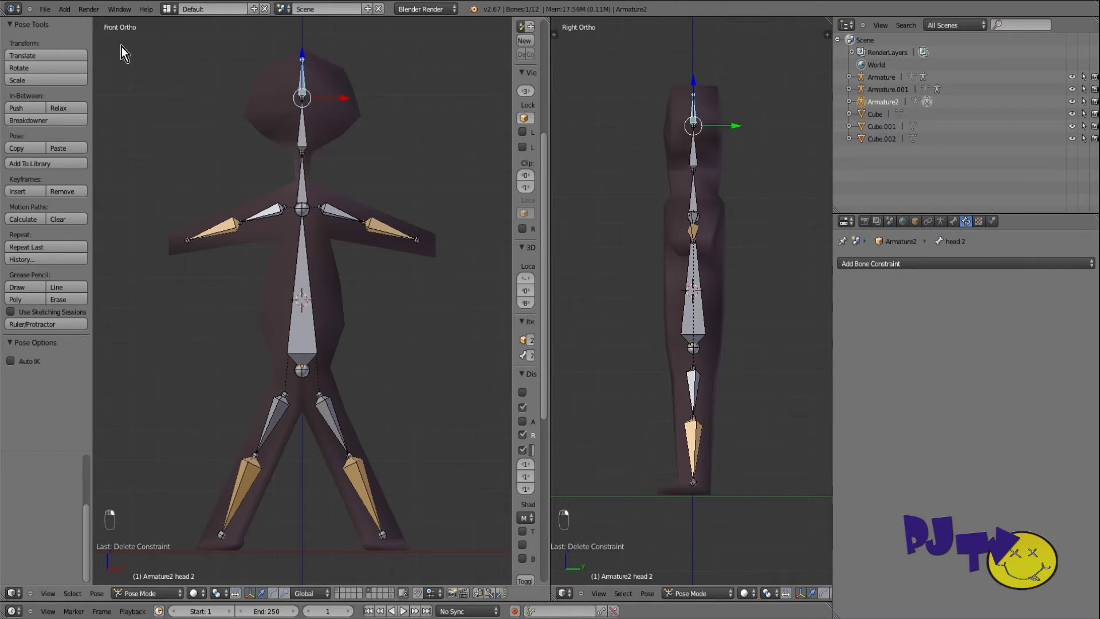
Save the current file.
left_click(46, 12)
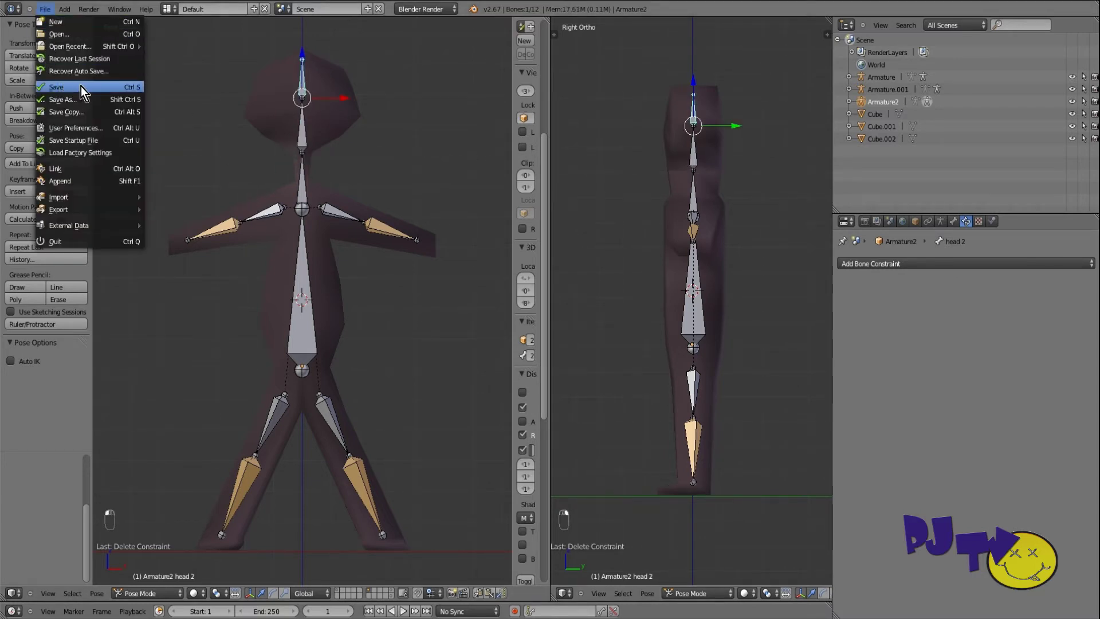
left_click(109, 86)
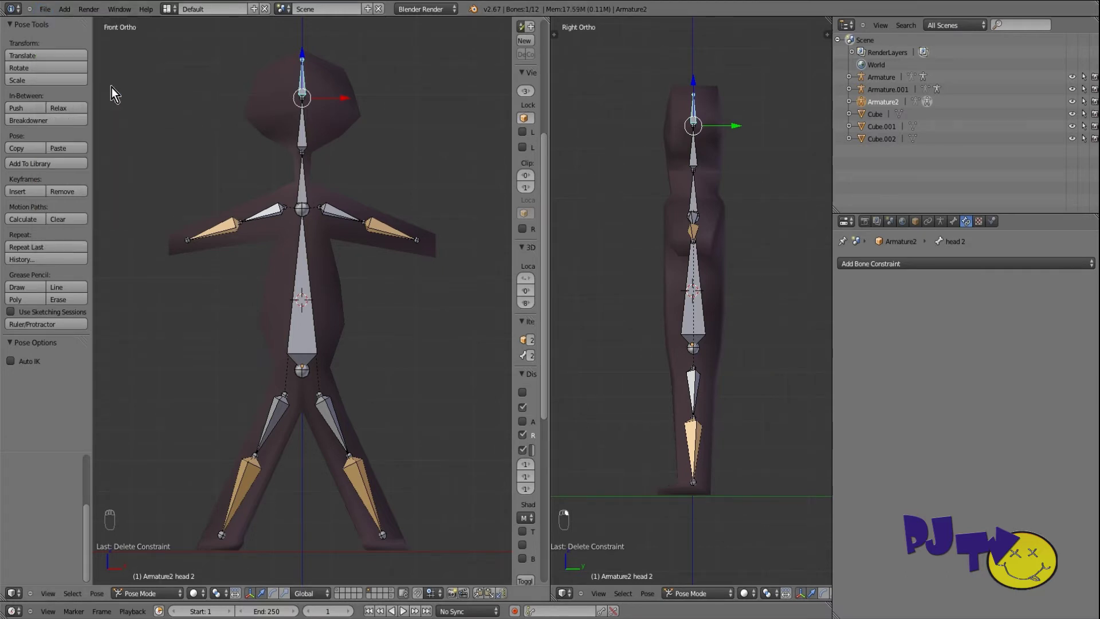
Apply the rotation and scale of the stickman mesh Cube.002.
right_click(380, 229)
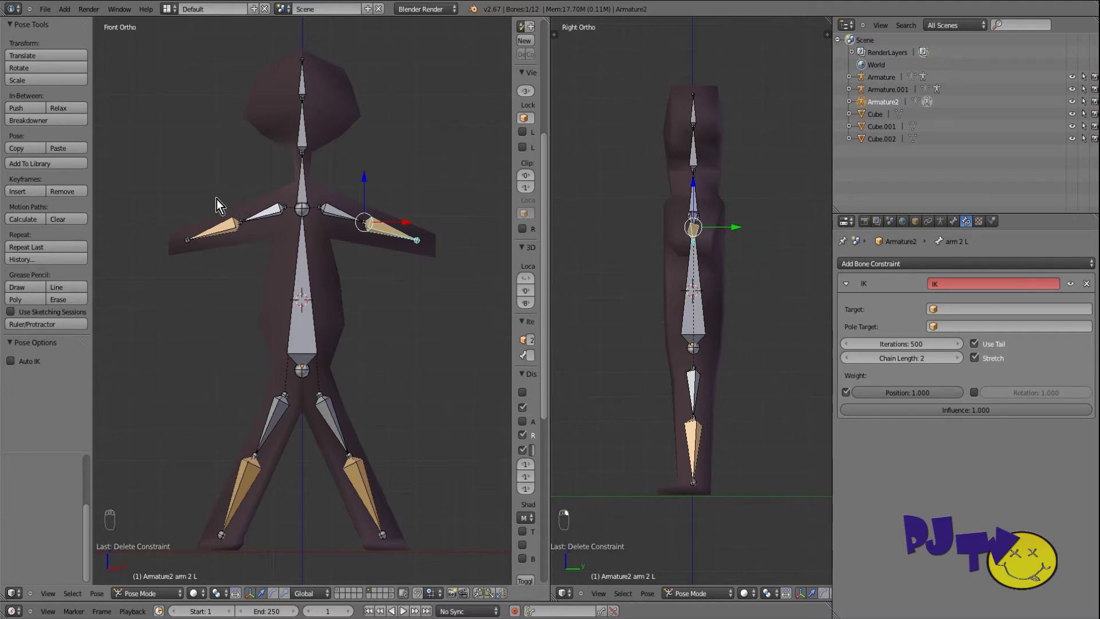
right_click(299, 310)
right_click(328, 276)
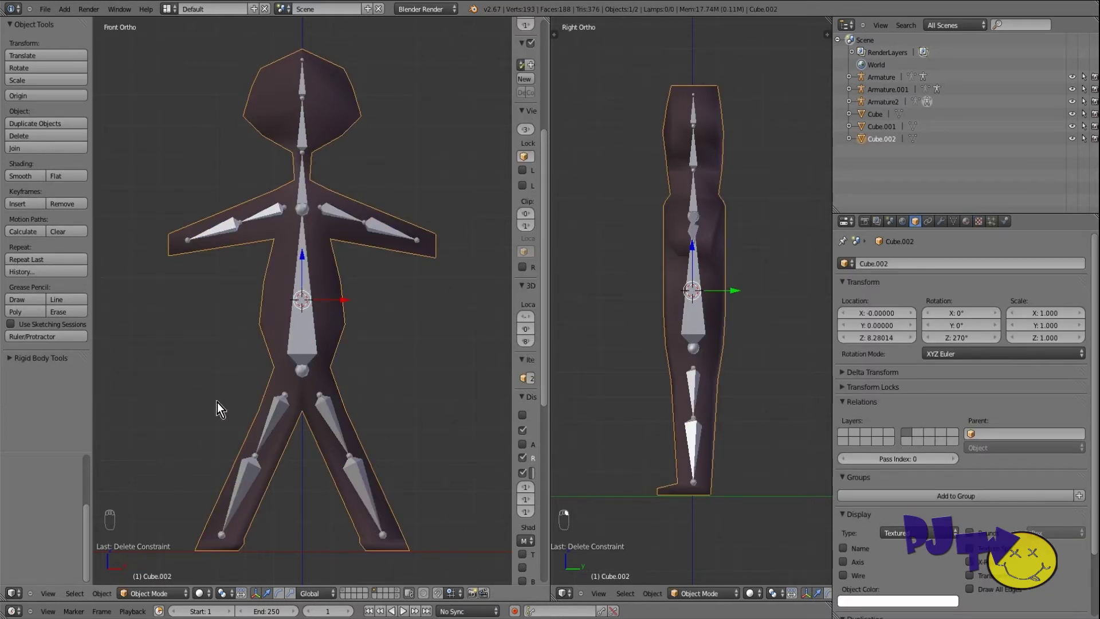
left_click(101, 594)
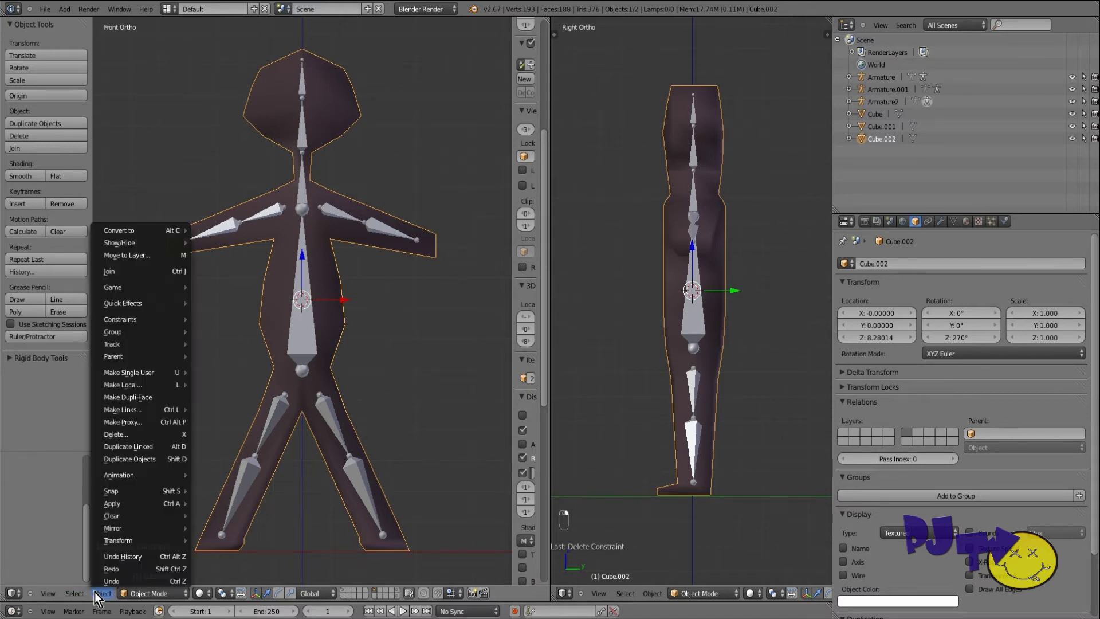
mouse_move(171, 502)
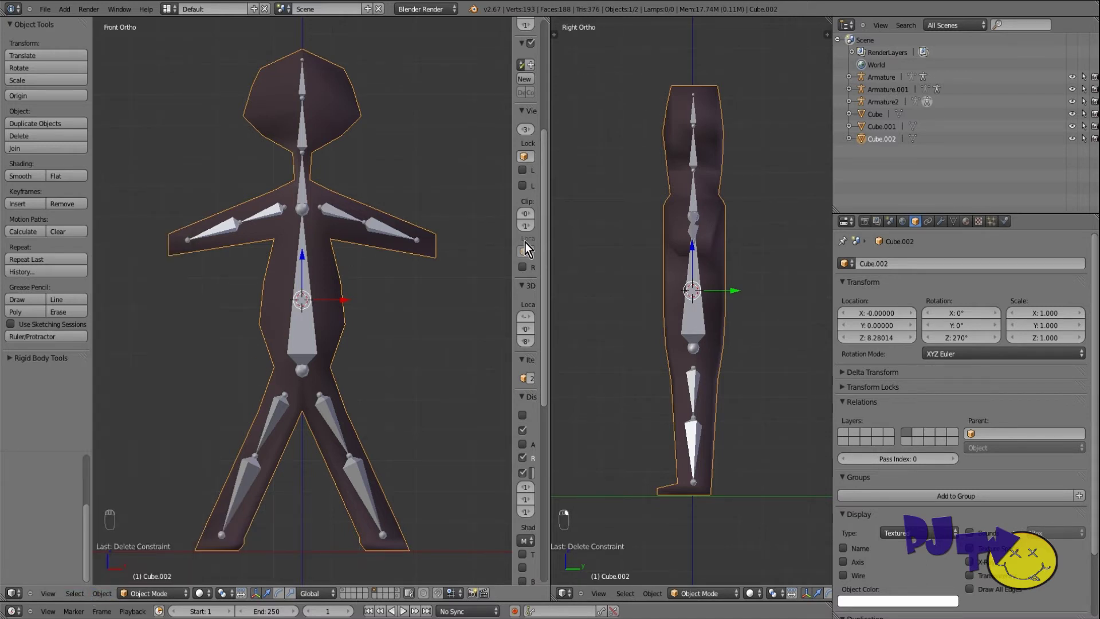
left_click(102, 592)
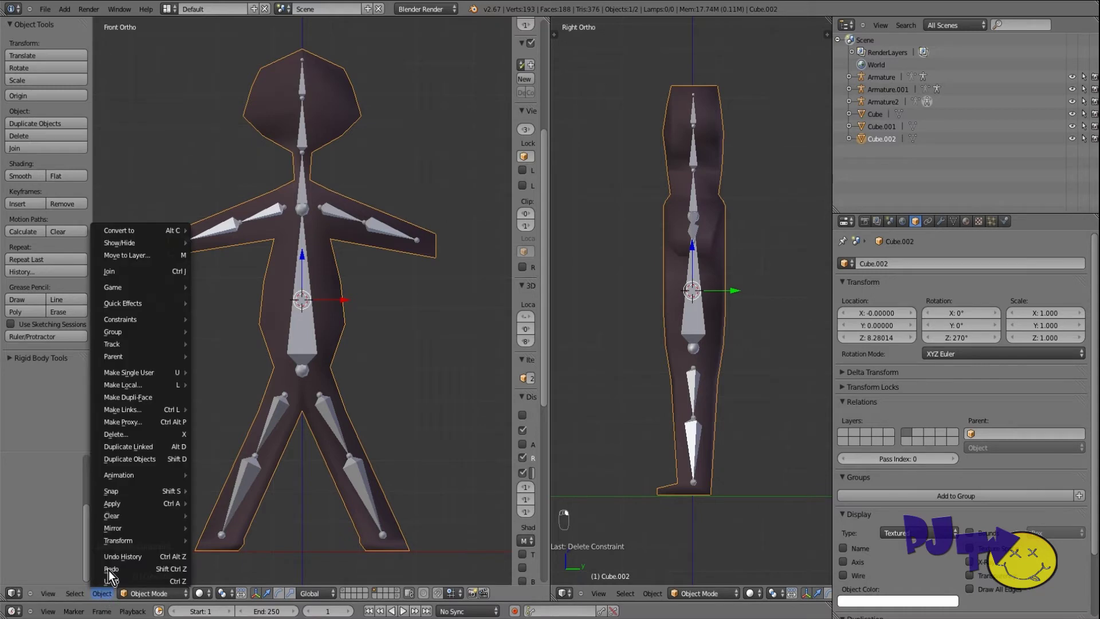
mouse_move(123, 503)
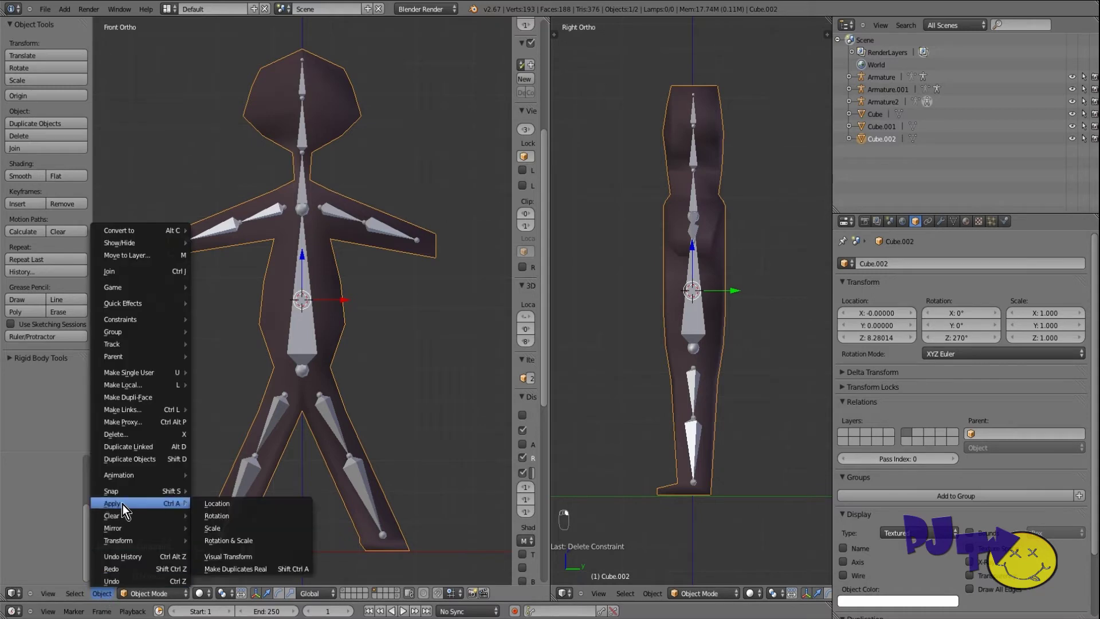
left_click(254, 540)
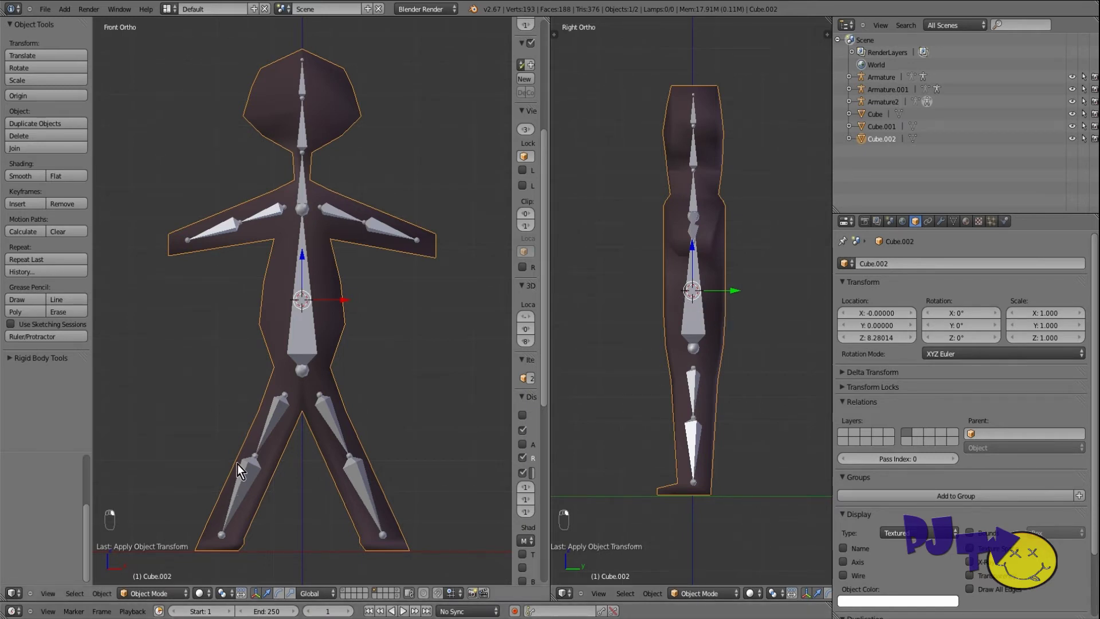
Parent the stickman mesh to Armature2 with automatic weights.
right_click(312, 335)
right_click(331, 301)
right_click(310, 321)
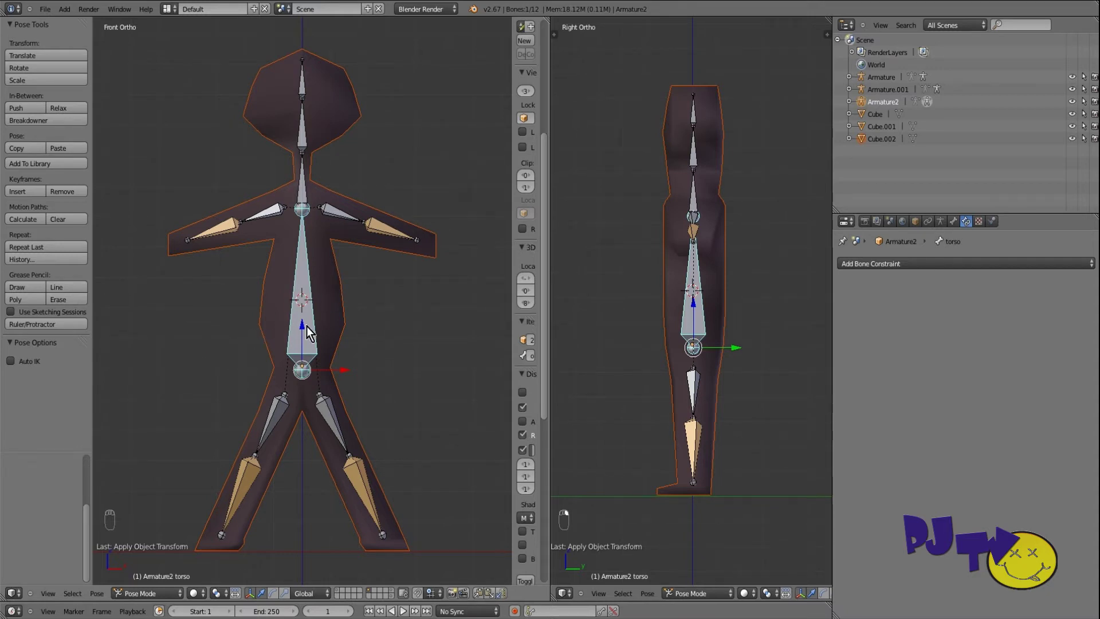
key("ctrl+p")
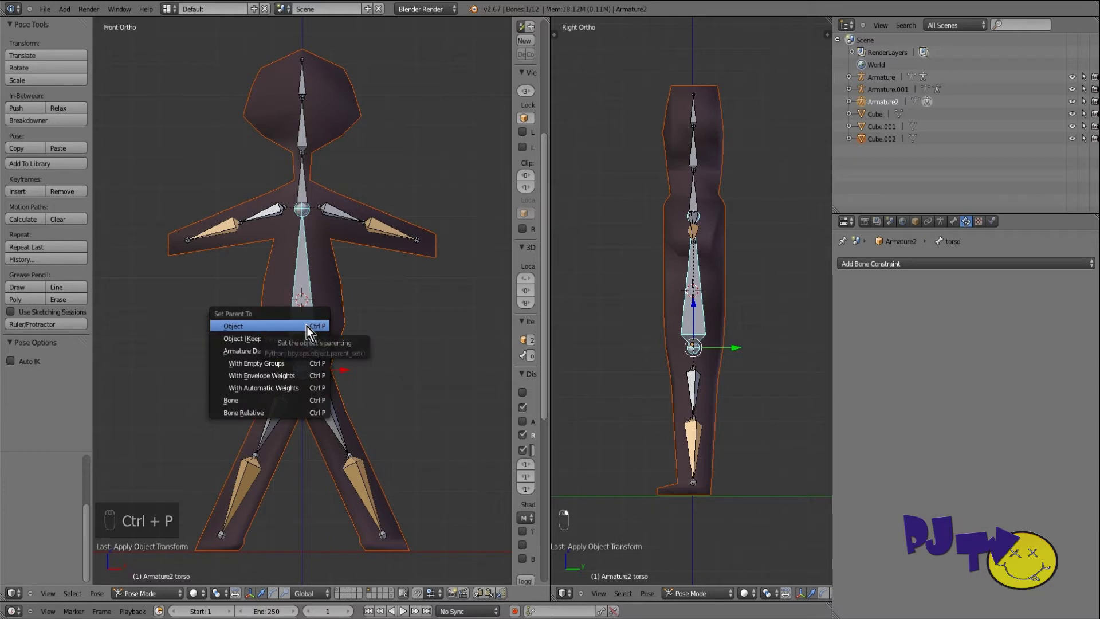
left_click(299, 389)
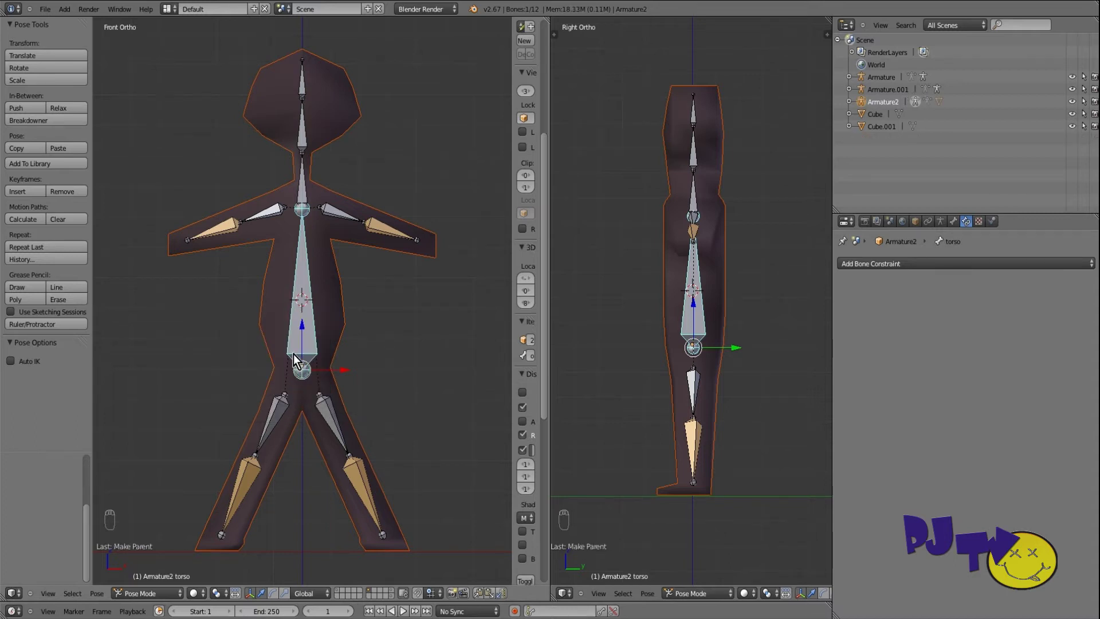
Test the leg's mesh deformation by moving the leg 2 L bone along the Y axis in the side view, and undo the move.
right_click(693, 430)
key("g")
key("y")
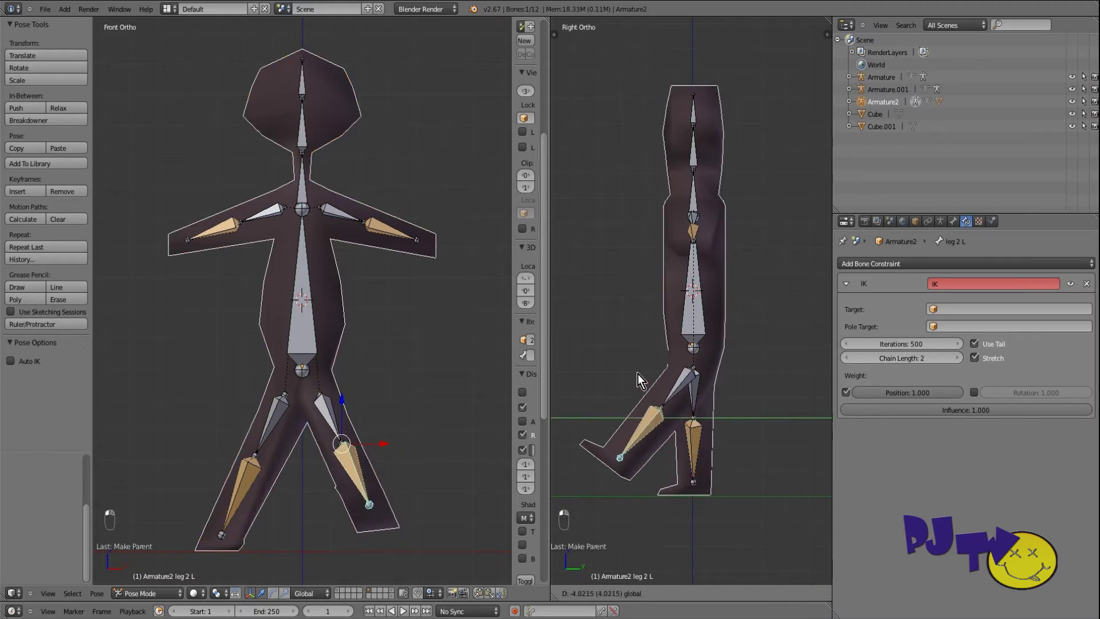
left_click(709, 378)
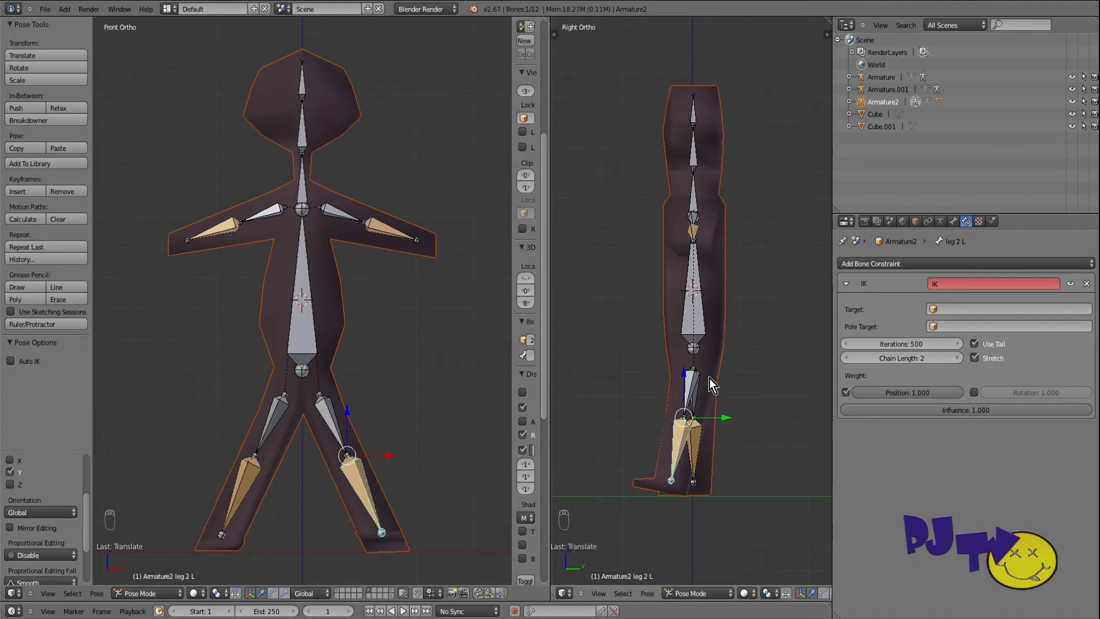
key("ctrl+z")
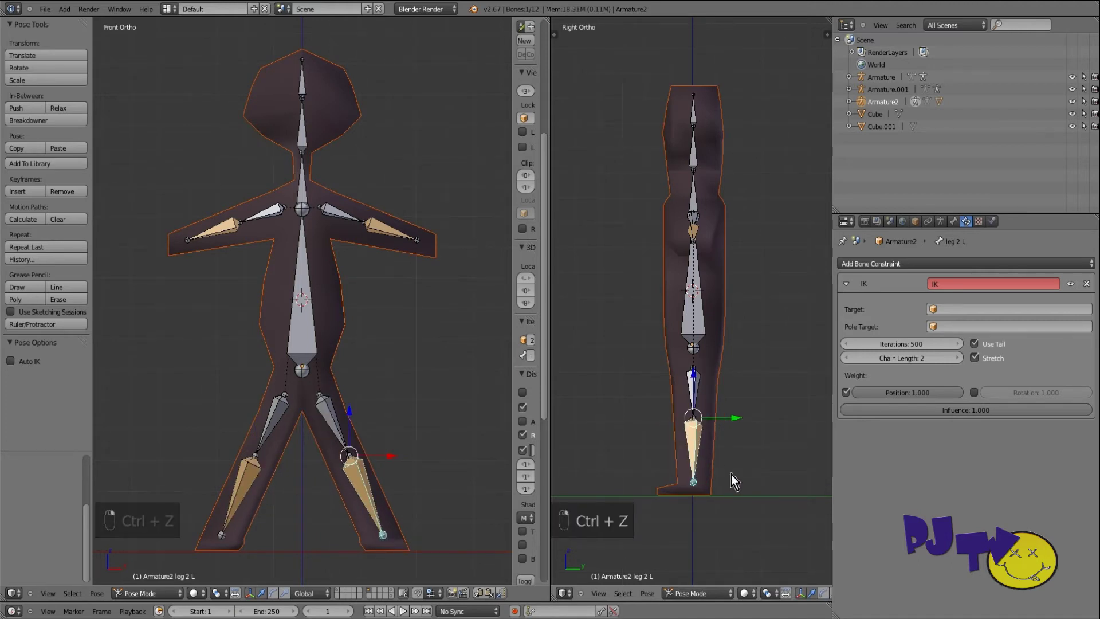
Test how the knee bends by moving the leg 2 L bone freely in the side view, and undo the move.
key("g")
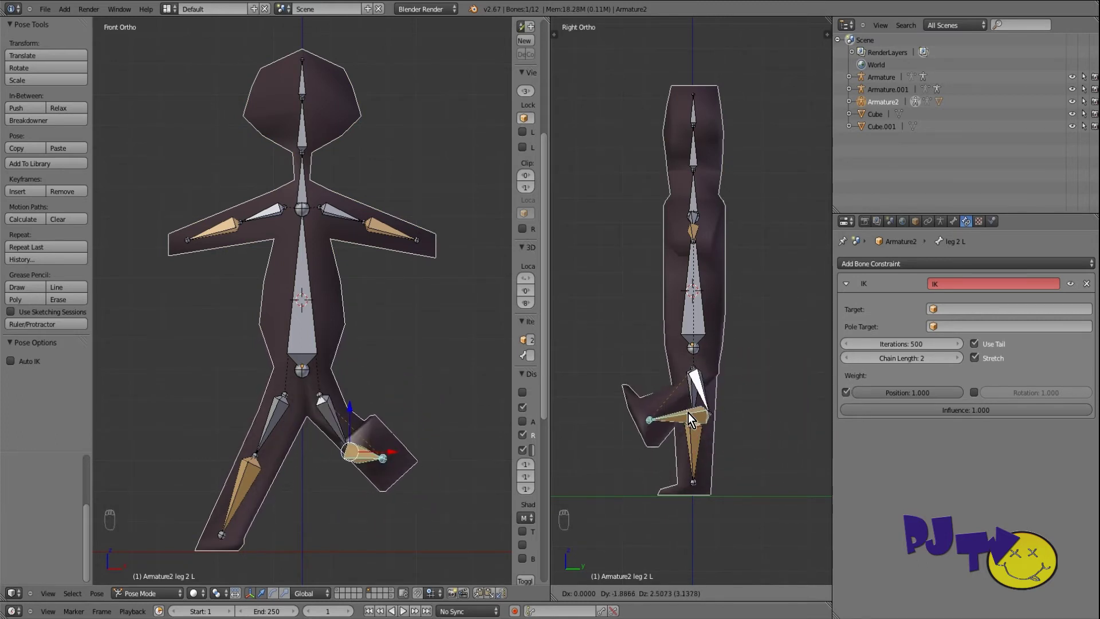
left_click(766, 427)
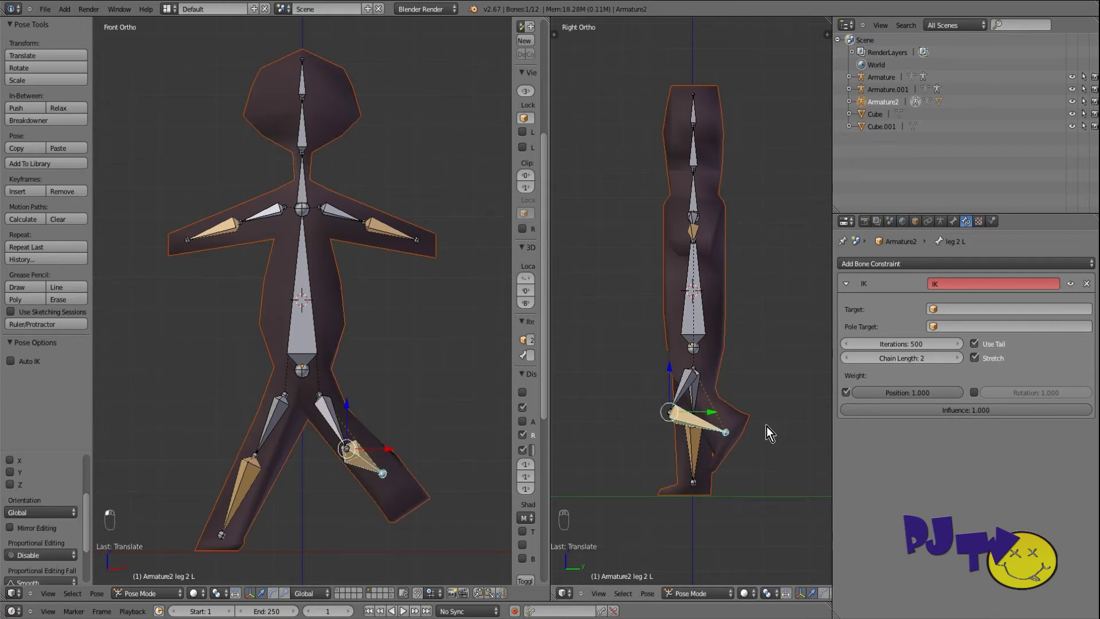
key("ctrl+z")
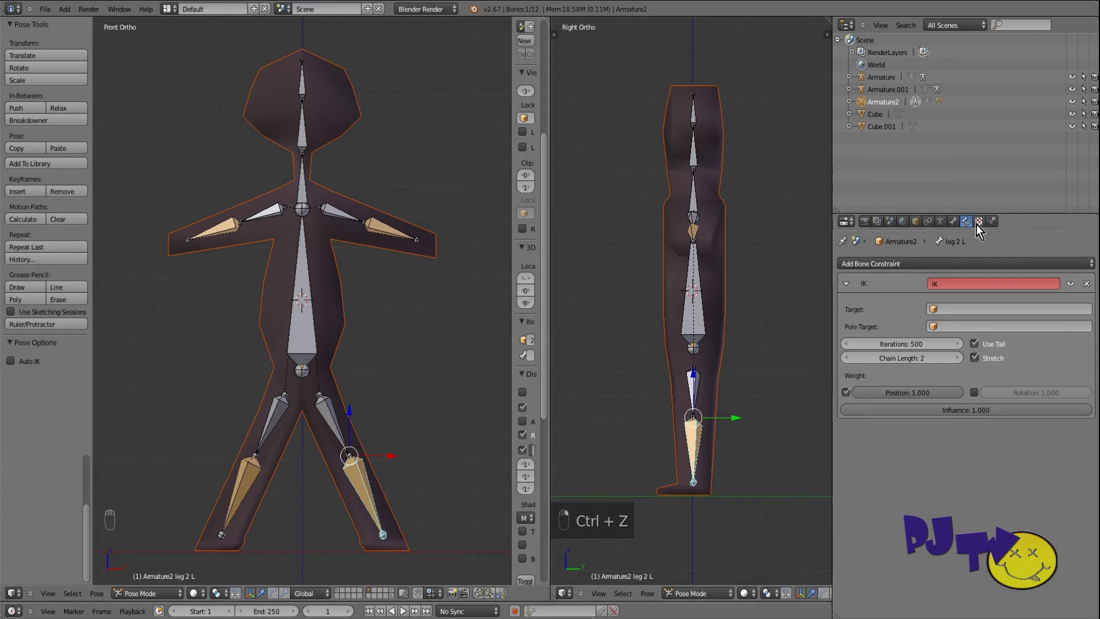
Show the Inverse Kinematics settings in the bone properties of leg 2 L.
left_click(957, 223)
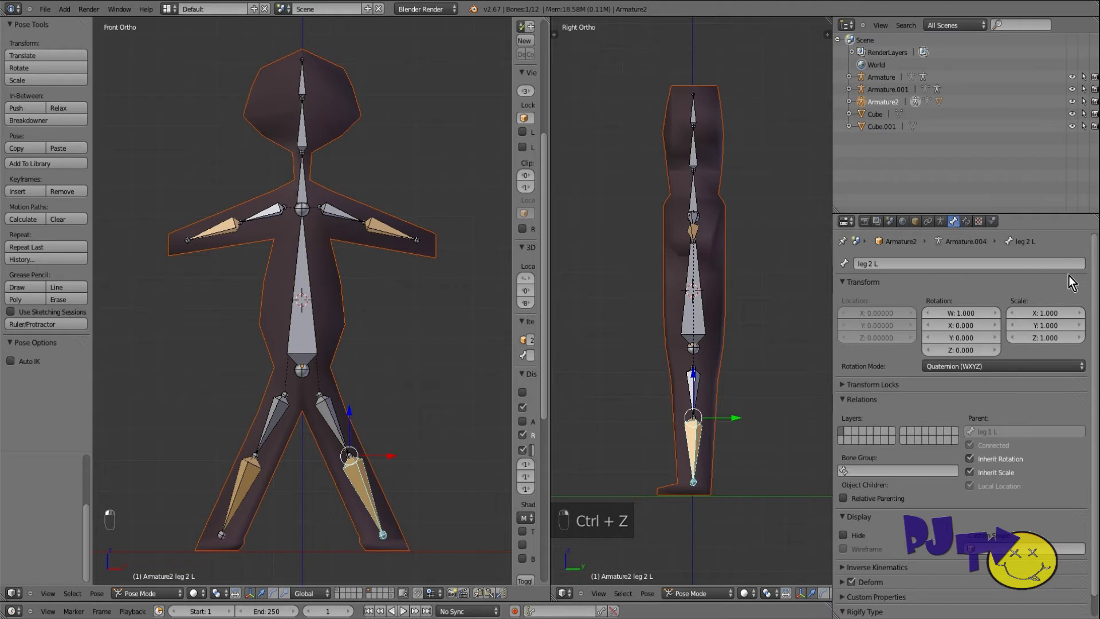
scroll(1096, 251, "down", 1)
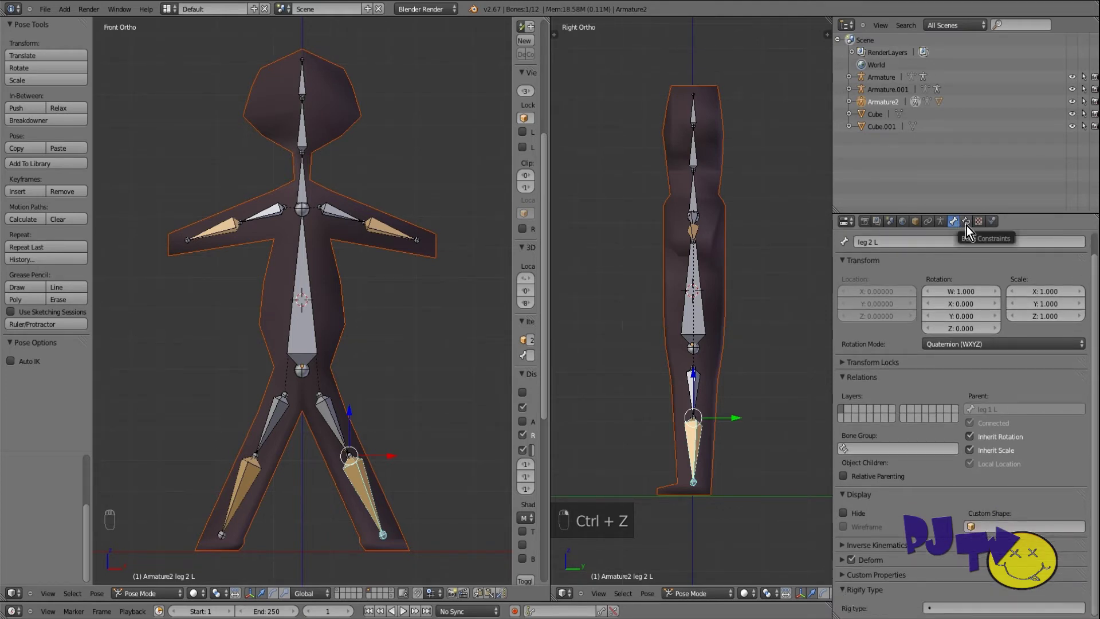
left_click(840, 544)
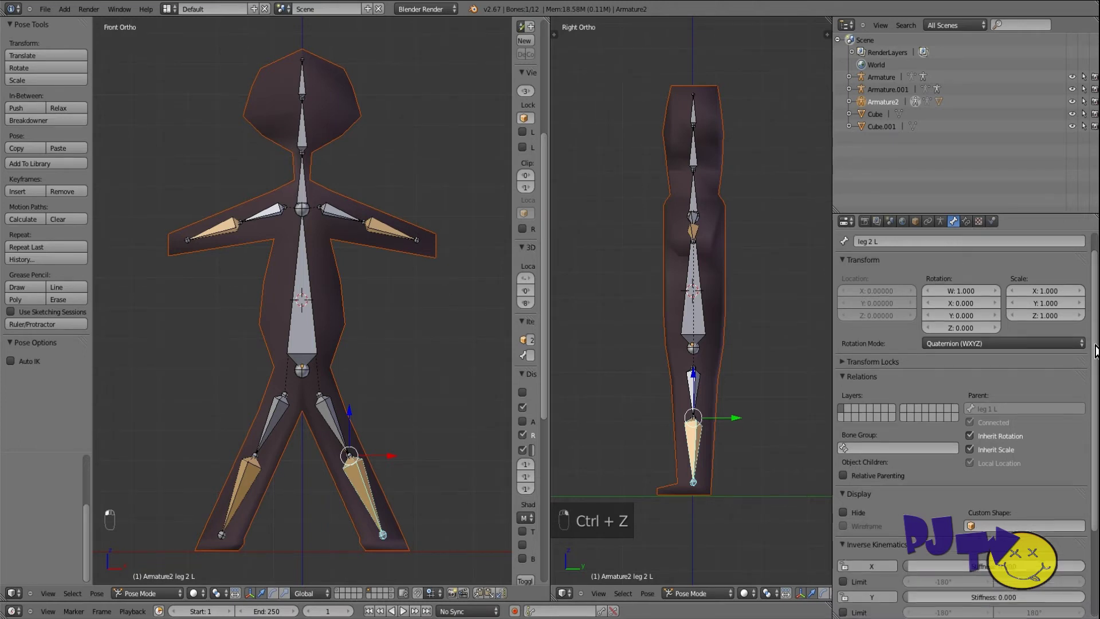
scroll(1095, 335, "down", 5)
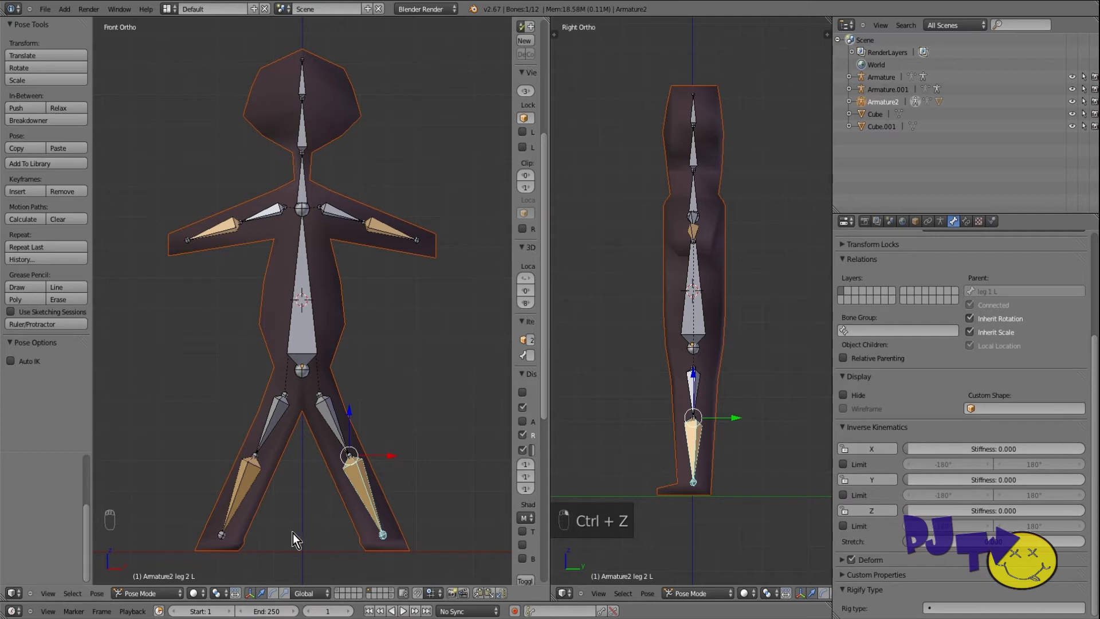
Switch the transform manipulator to rotation in the front and side views, keeping the leg 2 L bone selected.
left_click(274, 592)
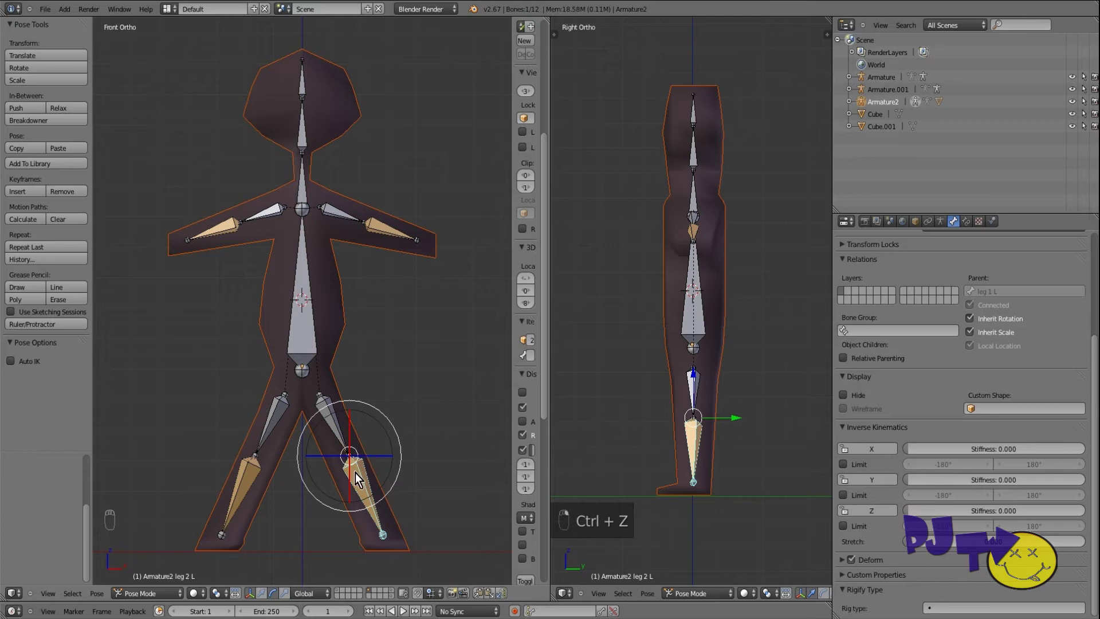
right_click(695, 441)
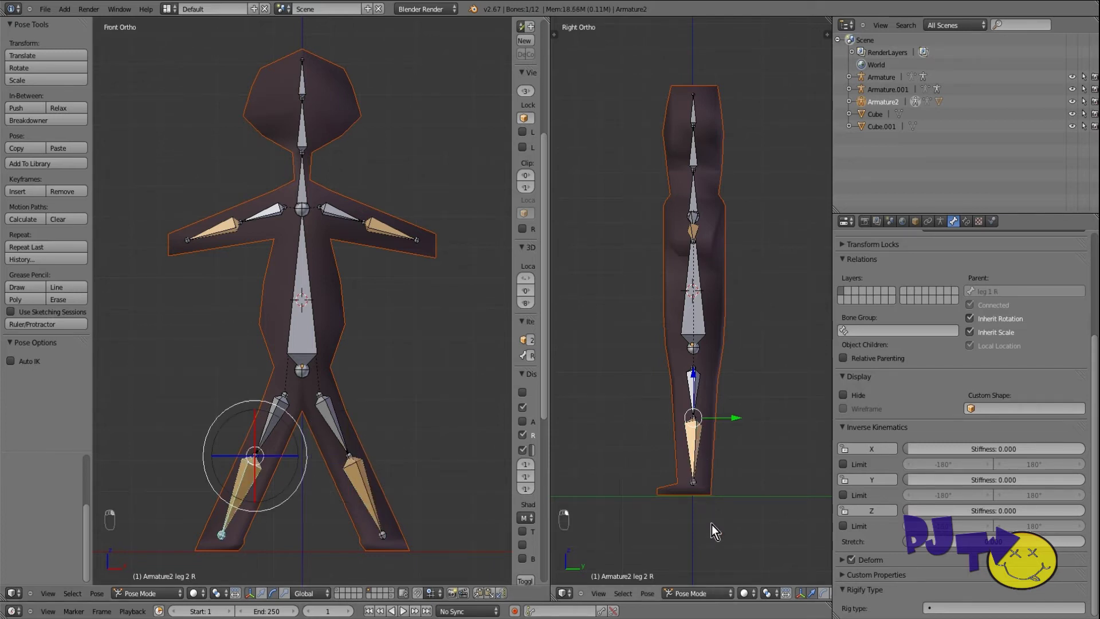
left_click(823, 591)
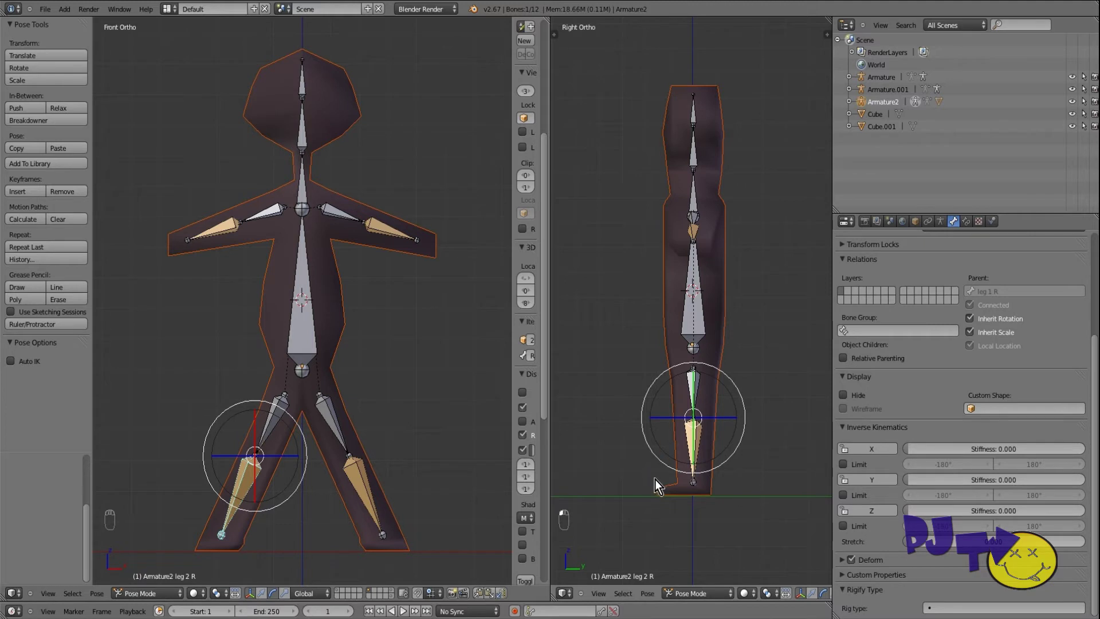
right_click(363, 483)
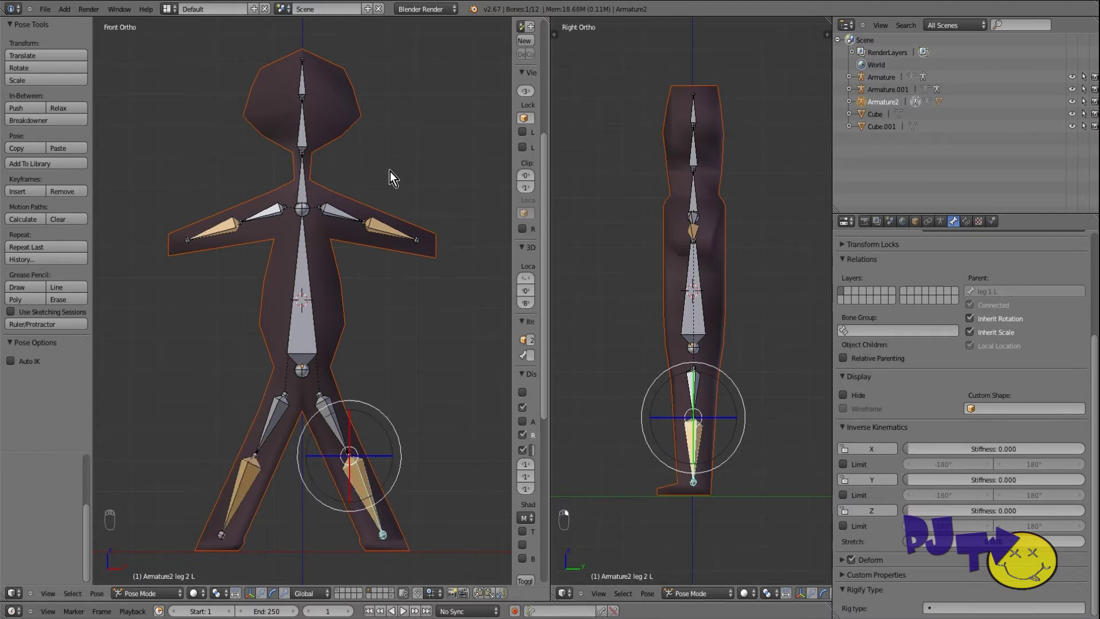
right_click(377, 231)
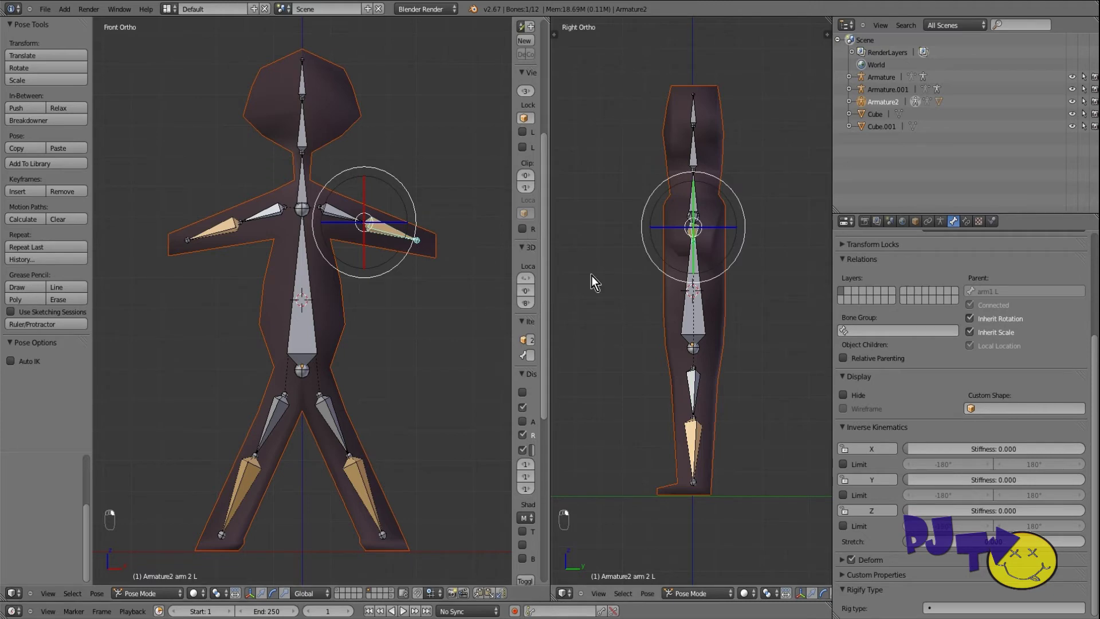
right_click(221, 231)
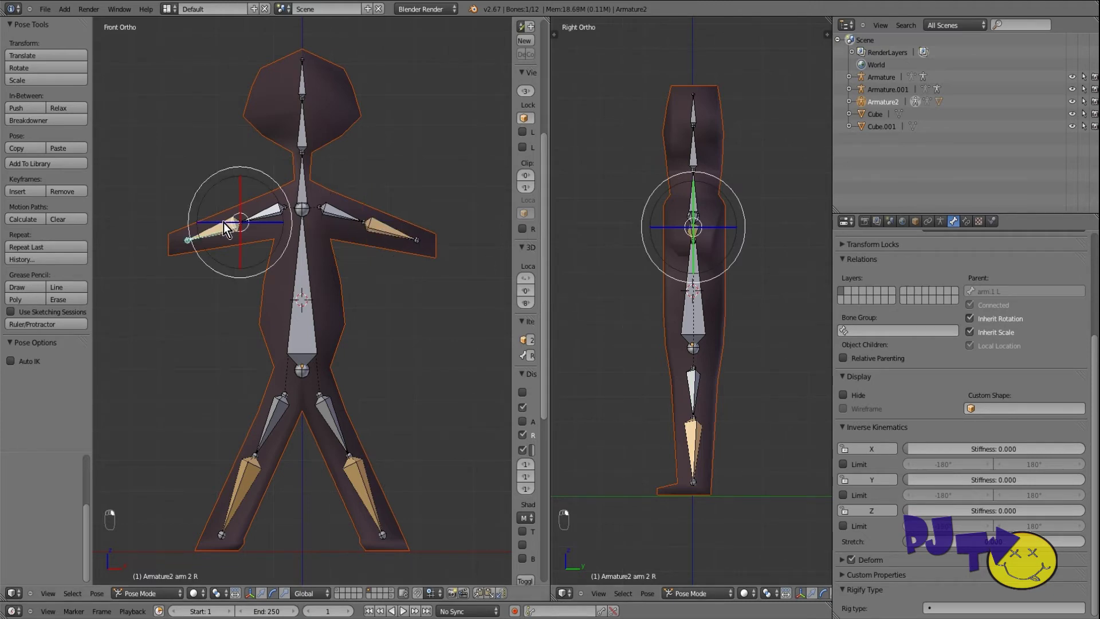
right_click(355, 472)
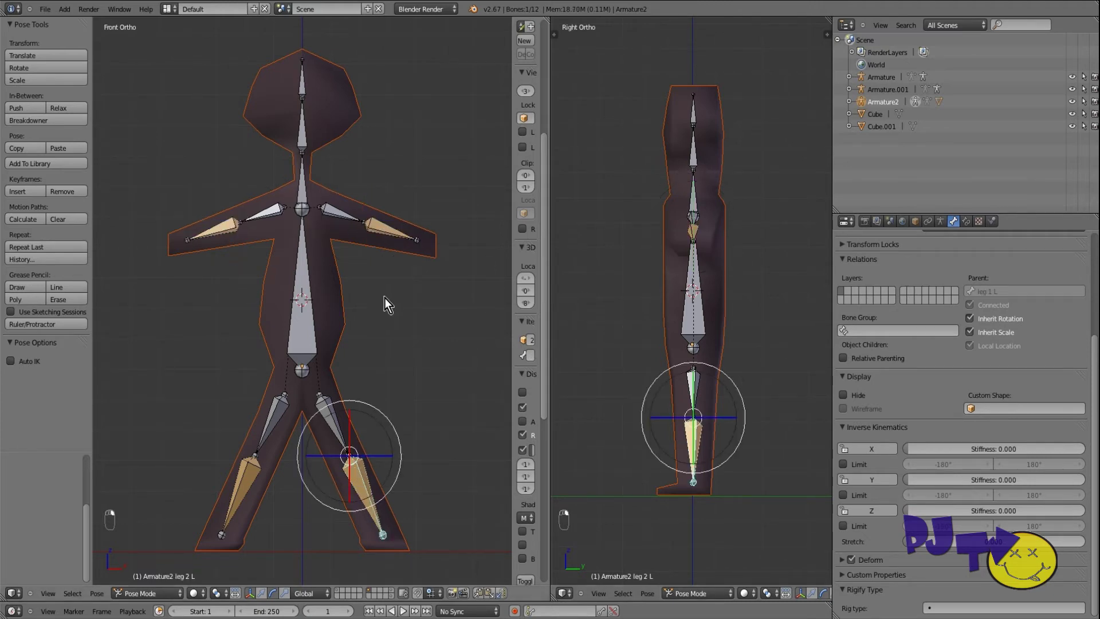
In Edit Mode, offset the left elbow joint slightly backward along the Y axis using the translate manipulator.
right_click(386, 230)
left_click(138, 593)
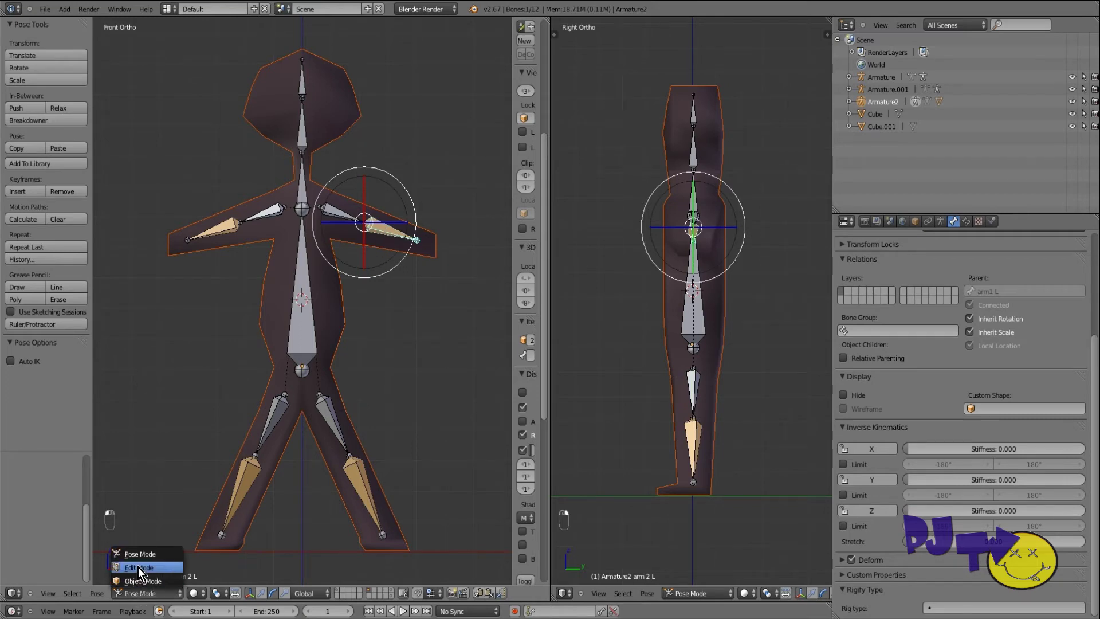
left_click(139, 567)
left_click(264, 593)
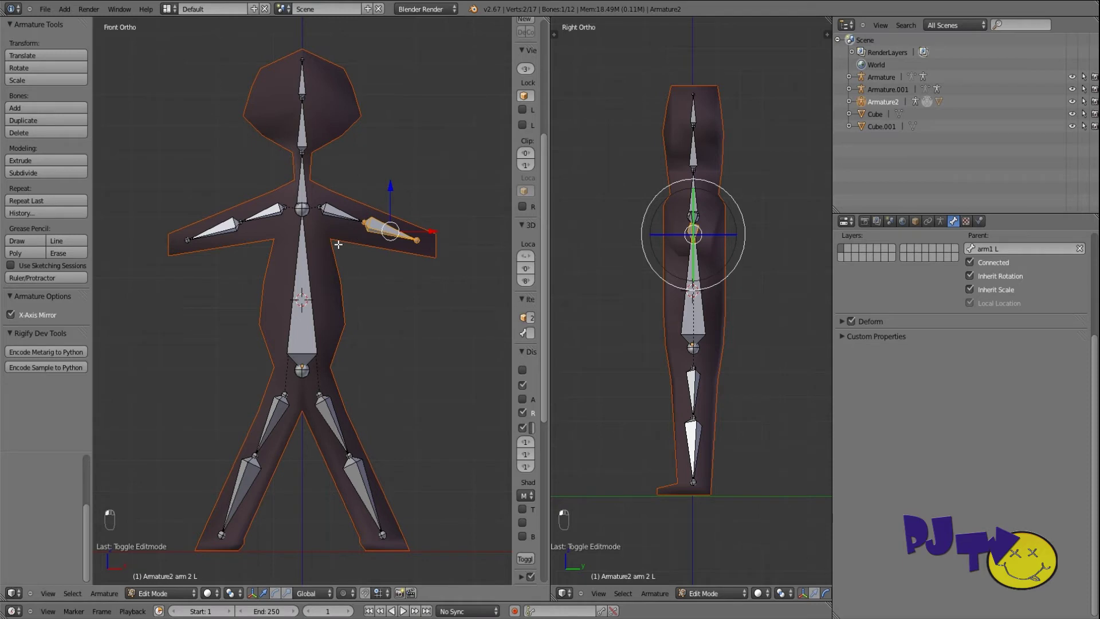
key("KP_7")
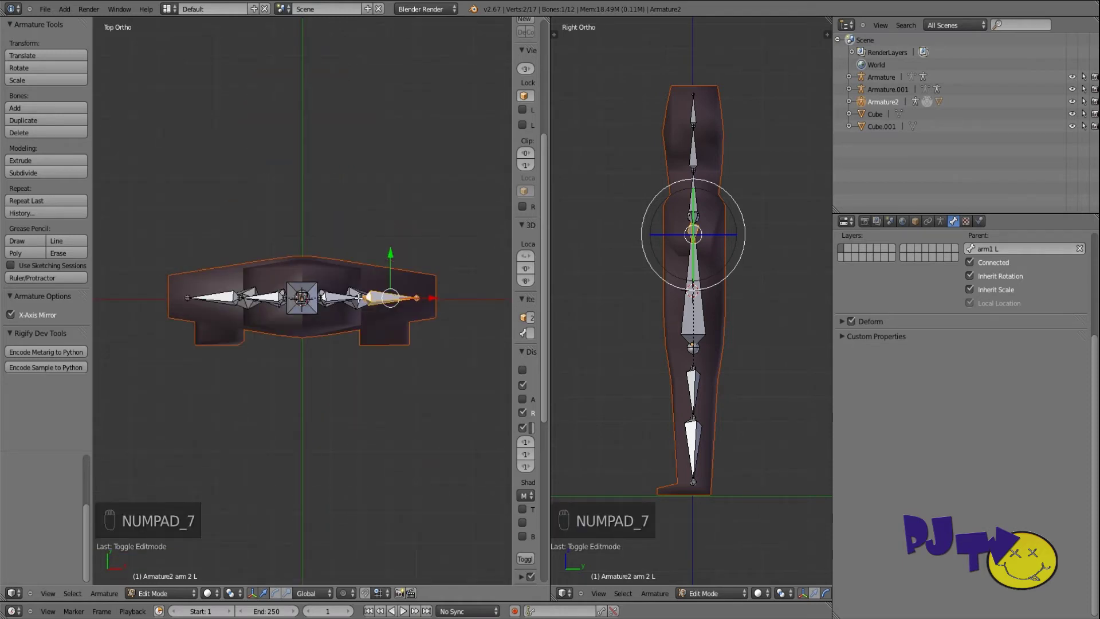
right_click(363, 298)
left_click_drag(364, 250, 364, 261)
middle_click_drag(351, 373, 231, 279)
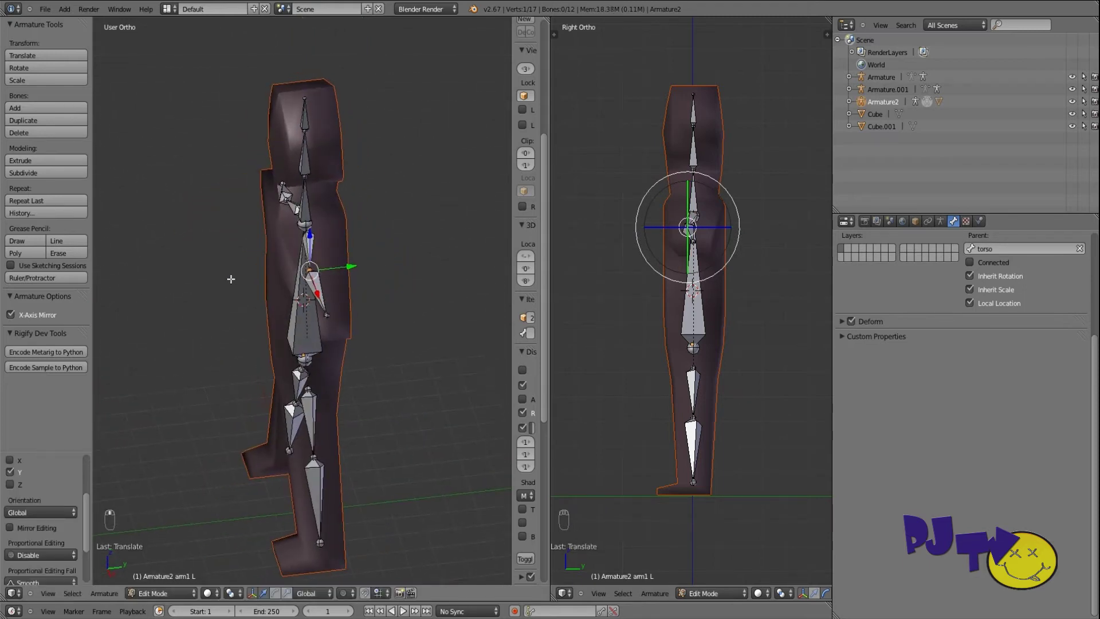
left_click_drag(347, 265, 361, 261)
left_click(363, 262)
middle_click_drag(363, 261, 296, 326)
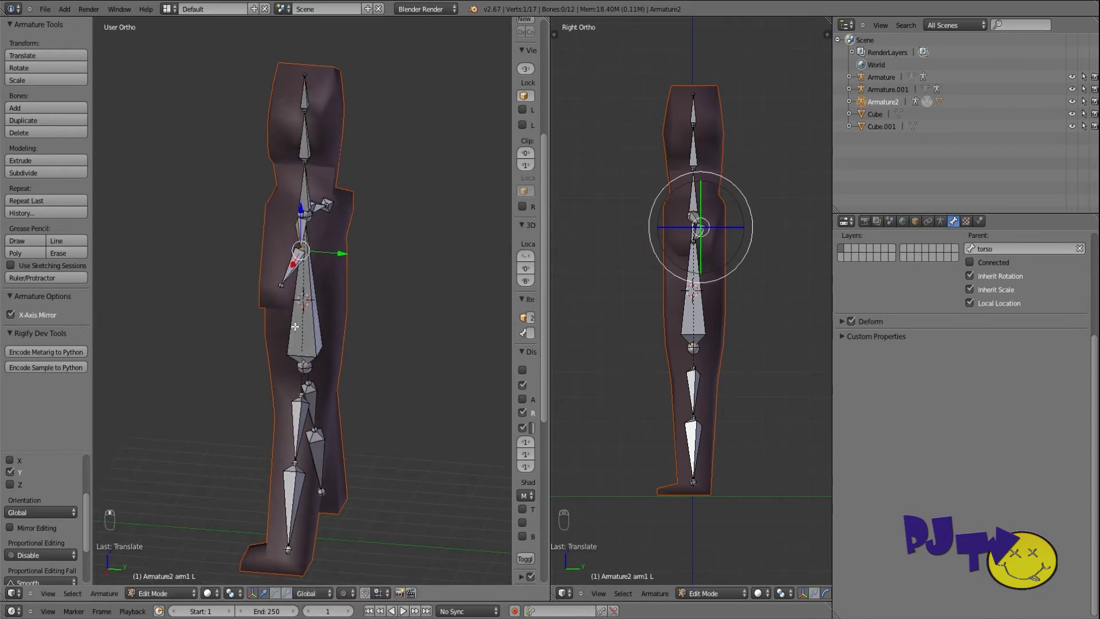
Move the left knee joint slightly forward along the Y axis in the side view, and inspect the armature from front and top.
right_click(294, 462)
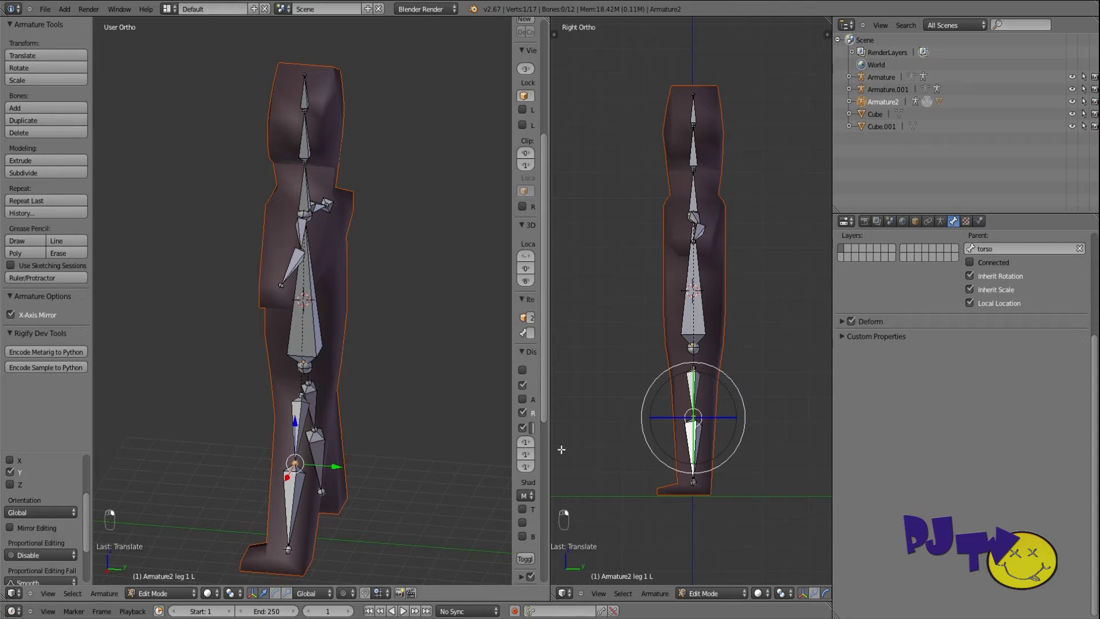
left_click(803, 593)
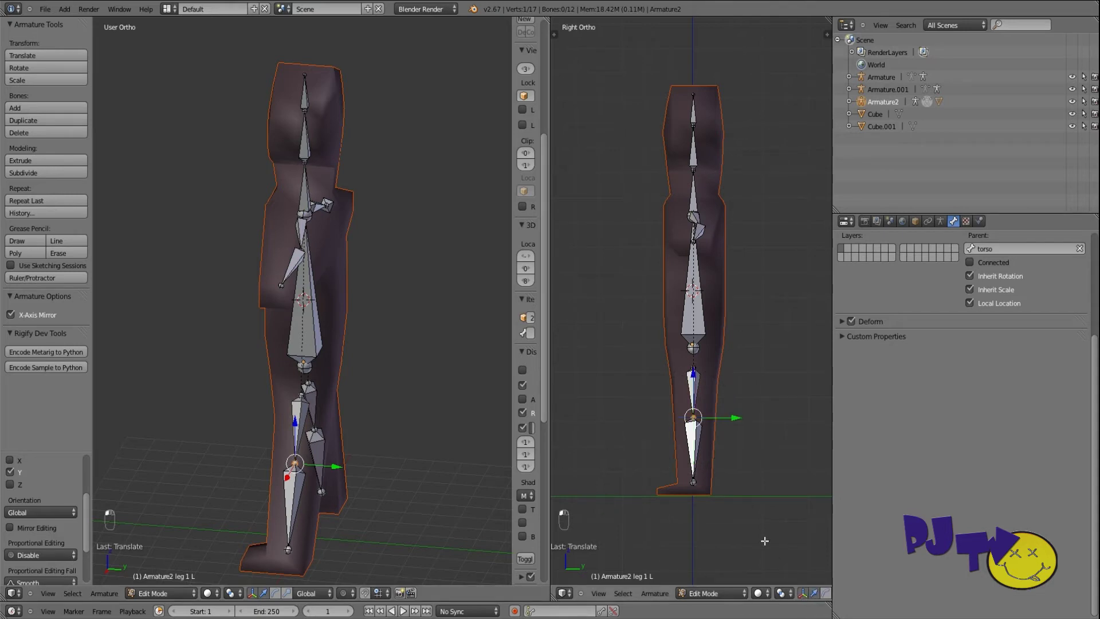
left_click_drag(736, 418, 729, 420)
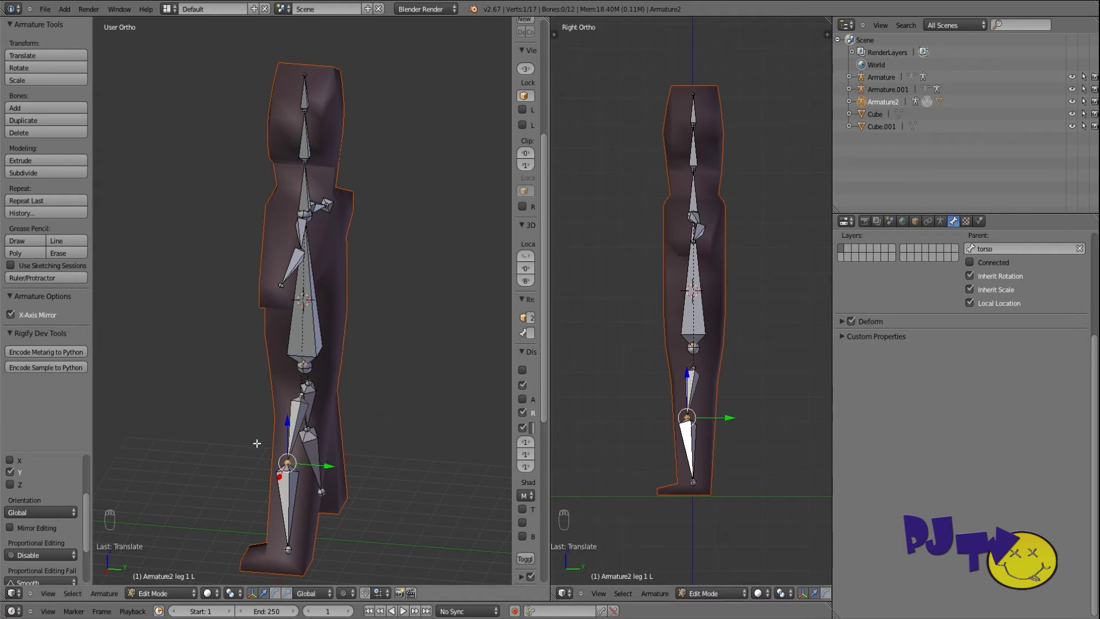
key("KP_1")
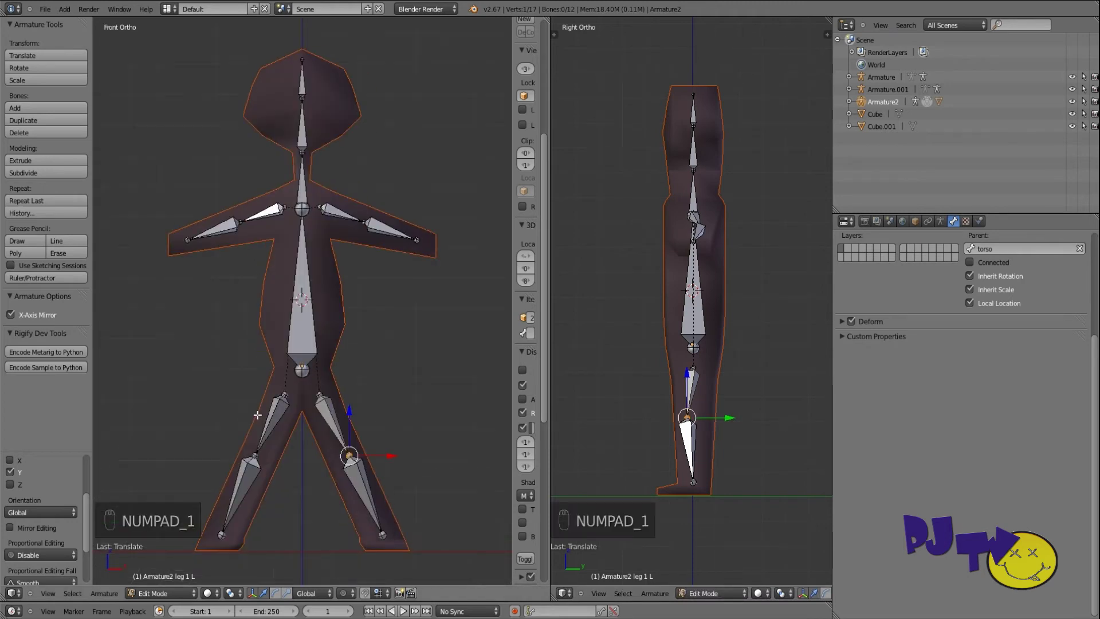
key("KP_7")
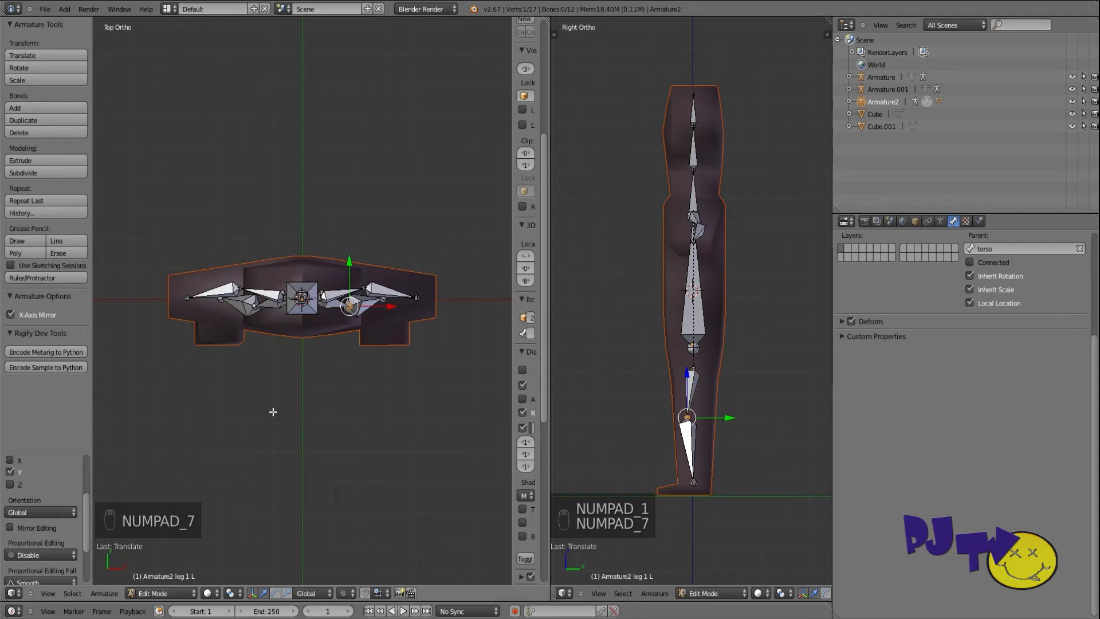
key("KP_1")
middle_click_drag(282, 408, 351, 474)
Return to Pose Mode with leg 2 L selected and the rotation manipulator active, and lock its IK rotation on Y and Z.
right_click(363, 471)
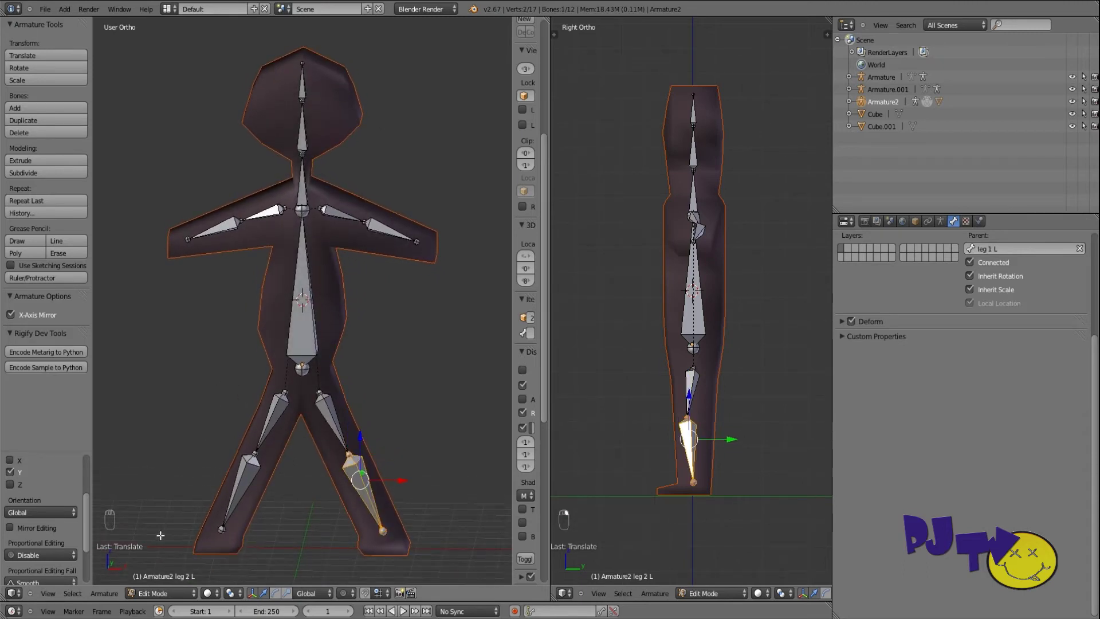
left_click(150, 593)
left_click(151, 556)
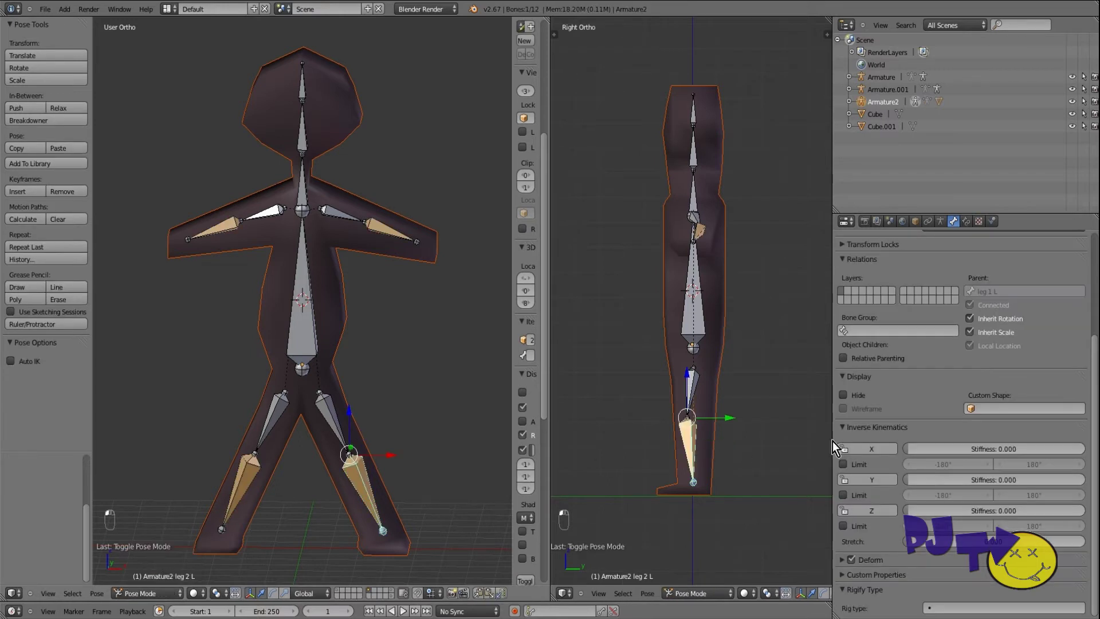
left_click(274, 594)
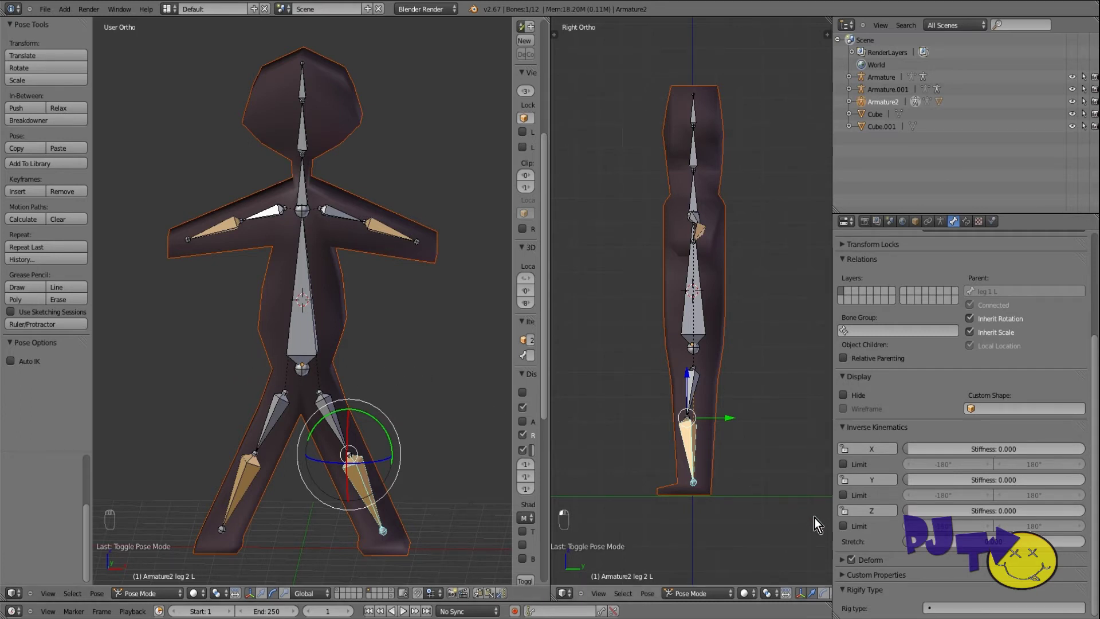
left_click(845, 511)
left_click(846, 482)
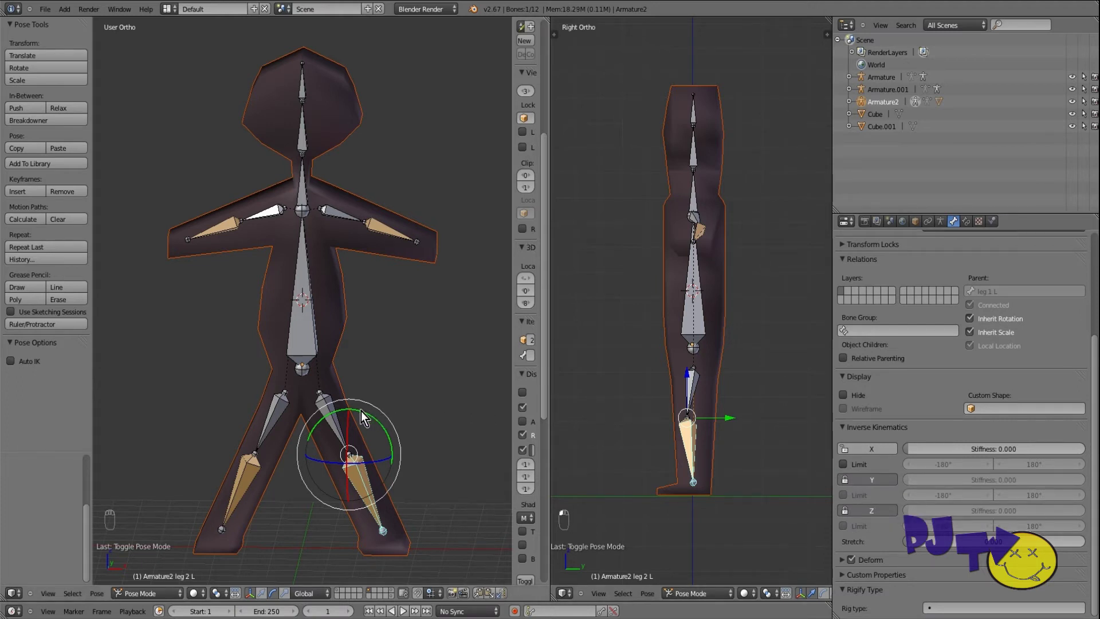
left_click(845, 480)
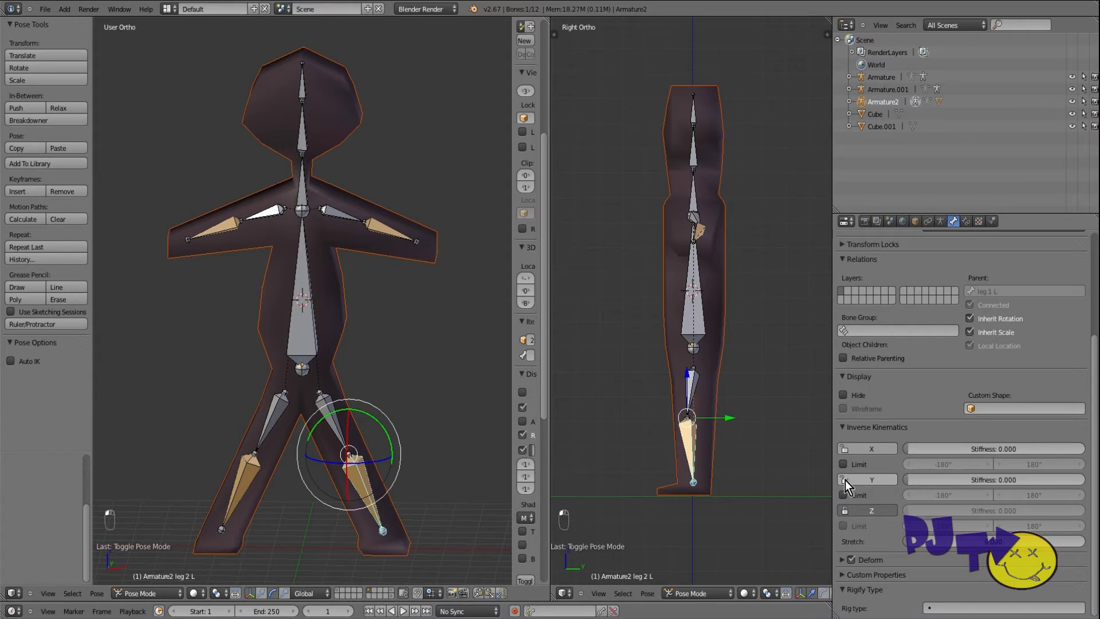
left_click(844, 480)
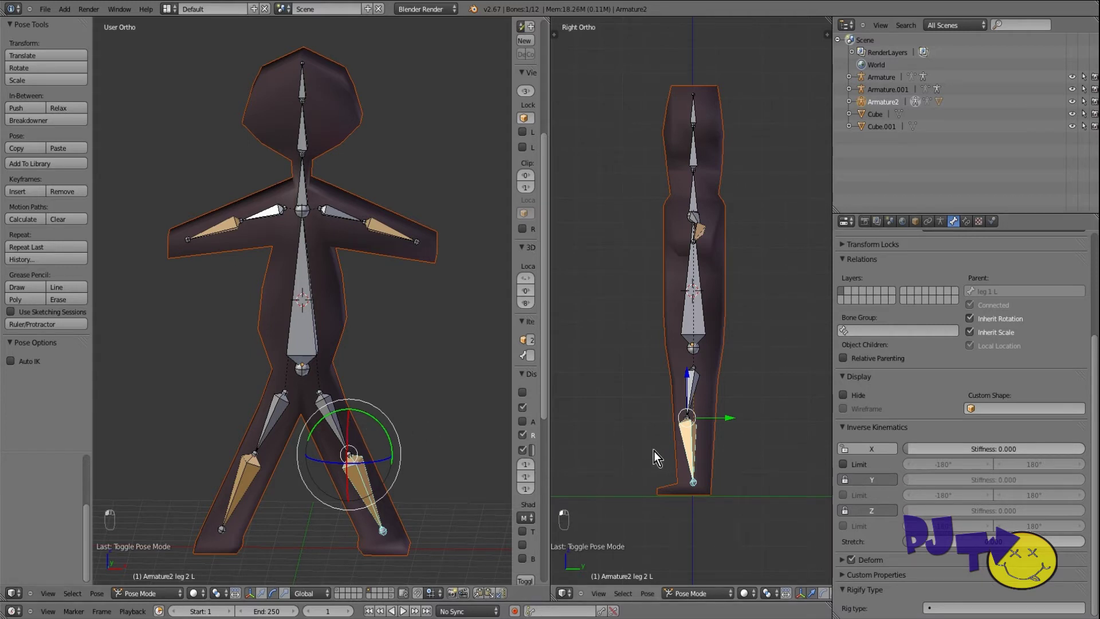
Enable the IK X rotation limit for leg 2 L with a range of -180° to 0°.
left_click(843, 464)
key("KP_1")
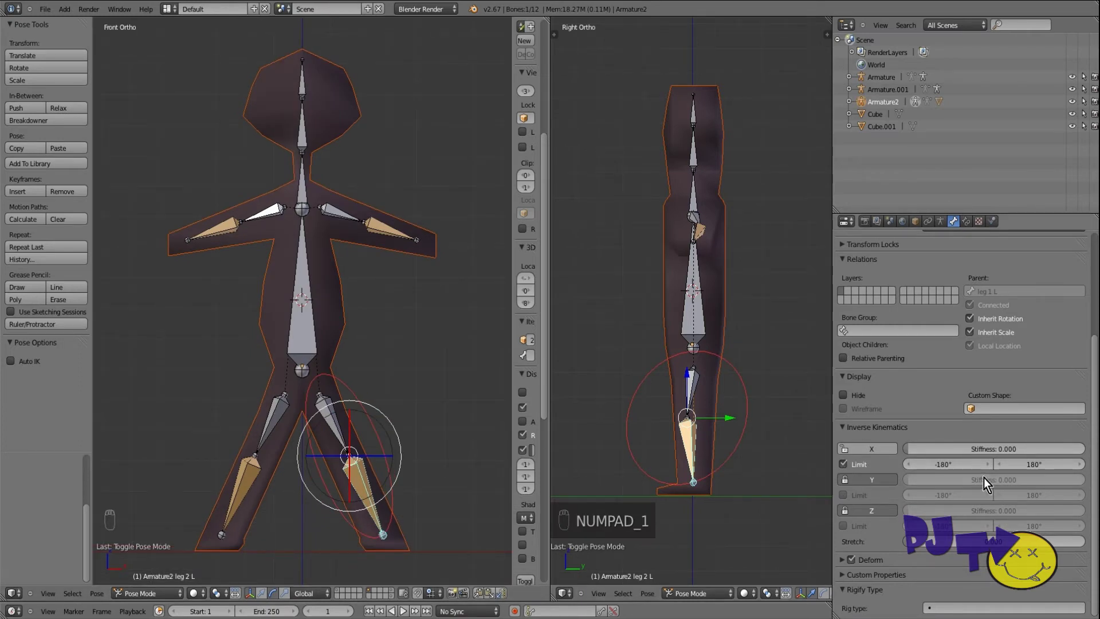
left_click(972, 462)
type("0")
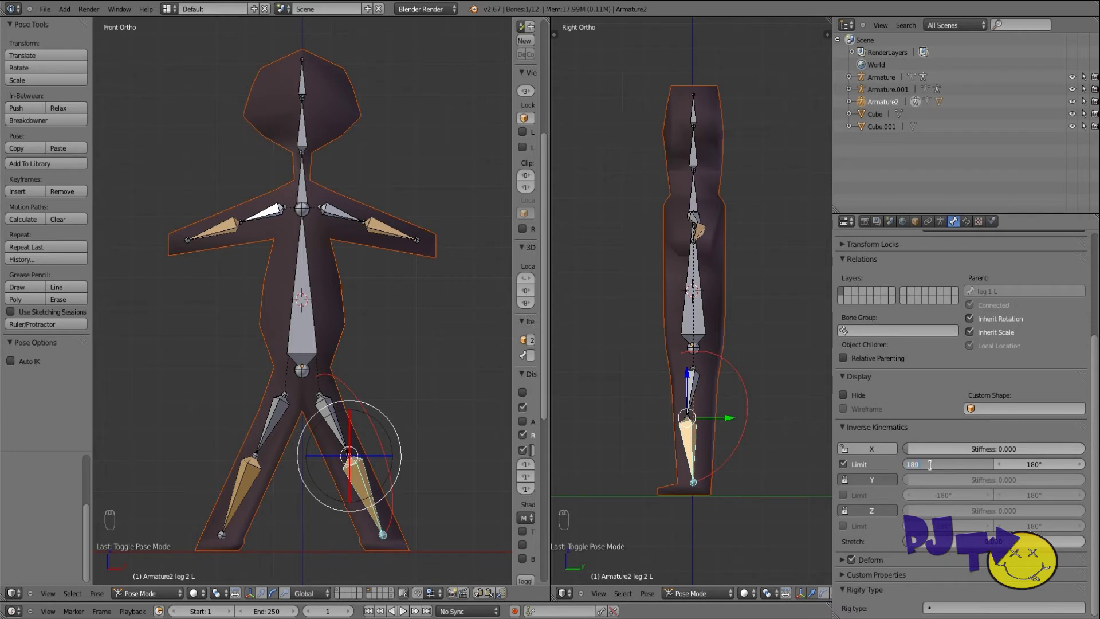
type("0")
key("Return")
left_click(946, 465)
type("1")
key("Return")
key("BackSpace")
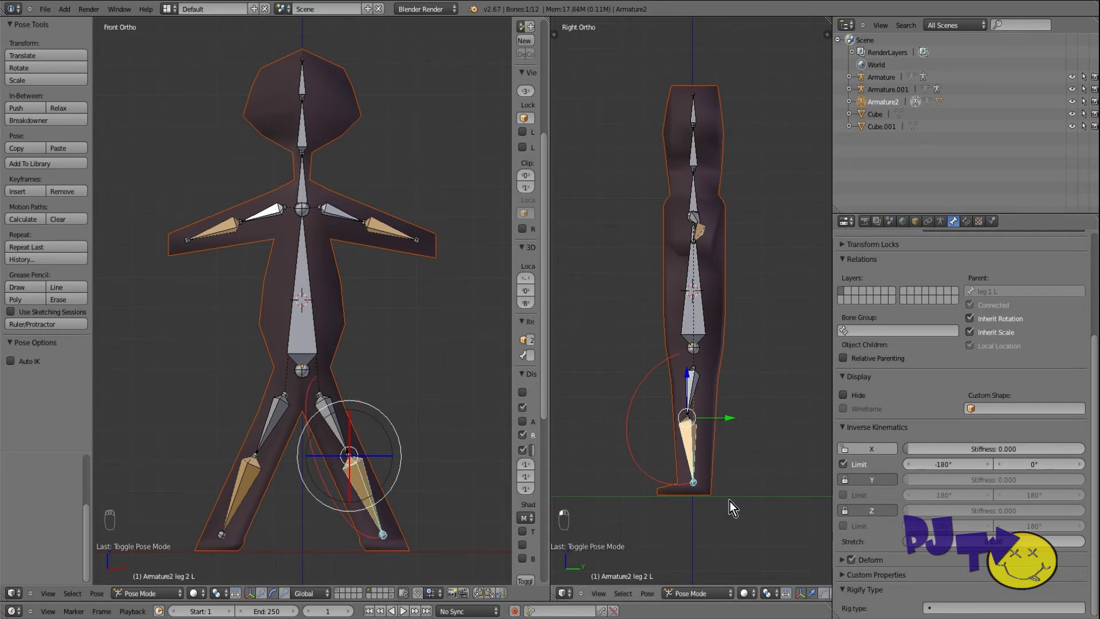
Test the limited knee bend by moving leg 2 L freely in the side view, and undo the move.
key("g")
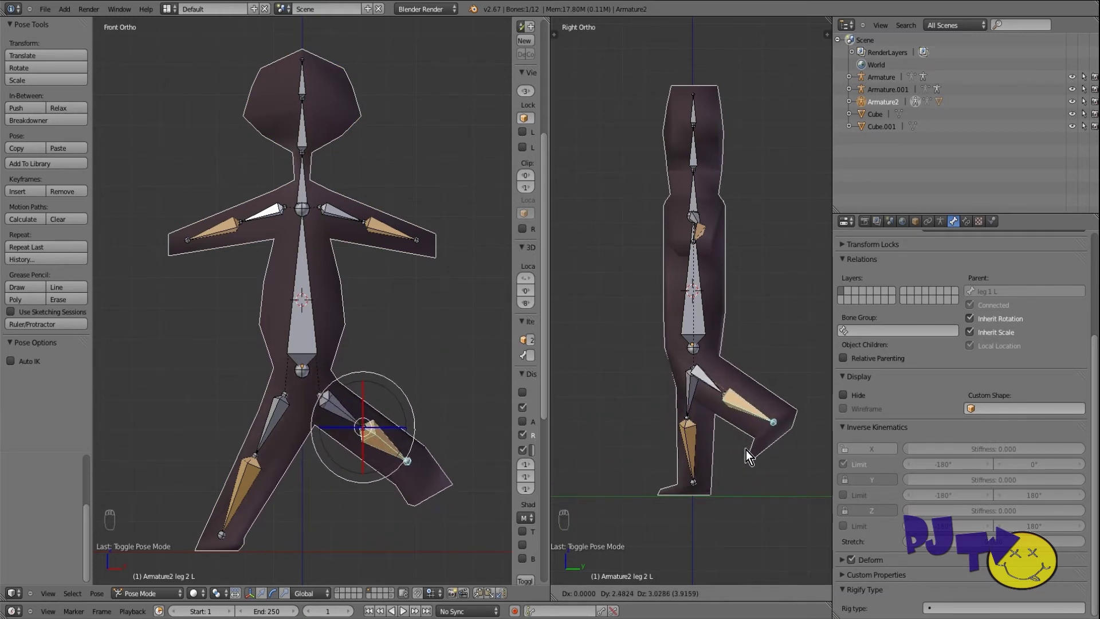
left_click(670, 463)
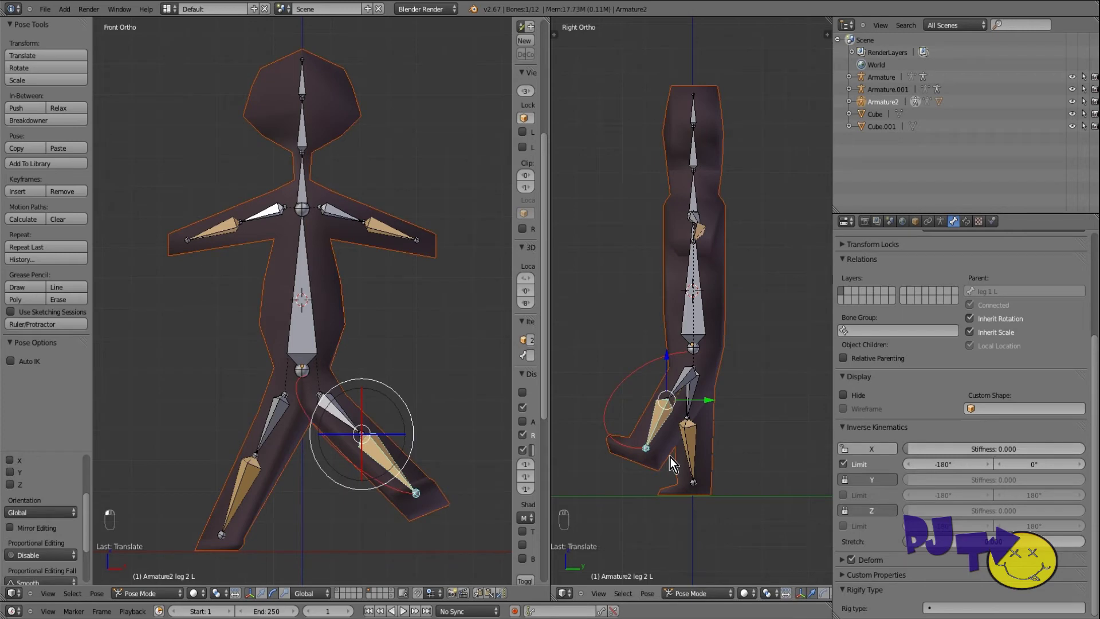
key("ctrl+z")
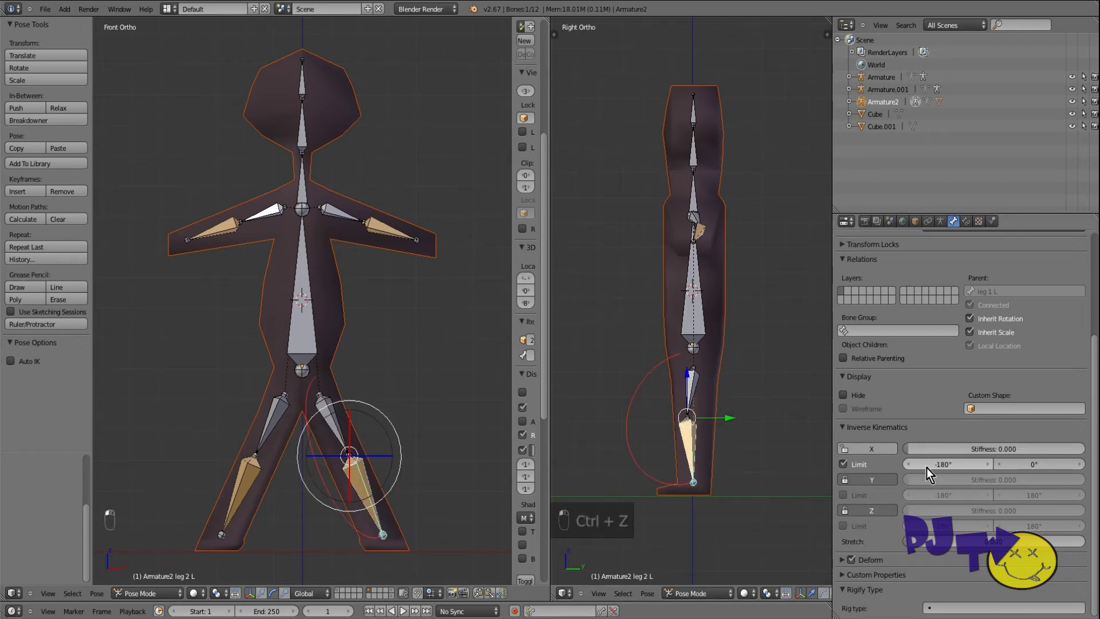
Set leg 2 L's minimum IK X limit to -172° and its X stiffness to 0.584.
left_click(988, 463)
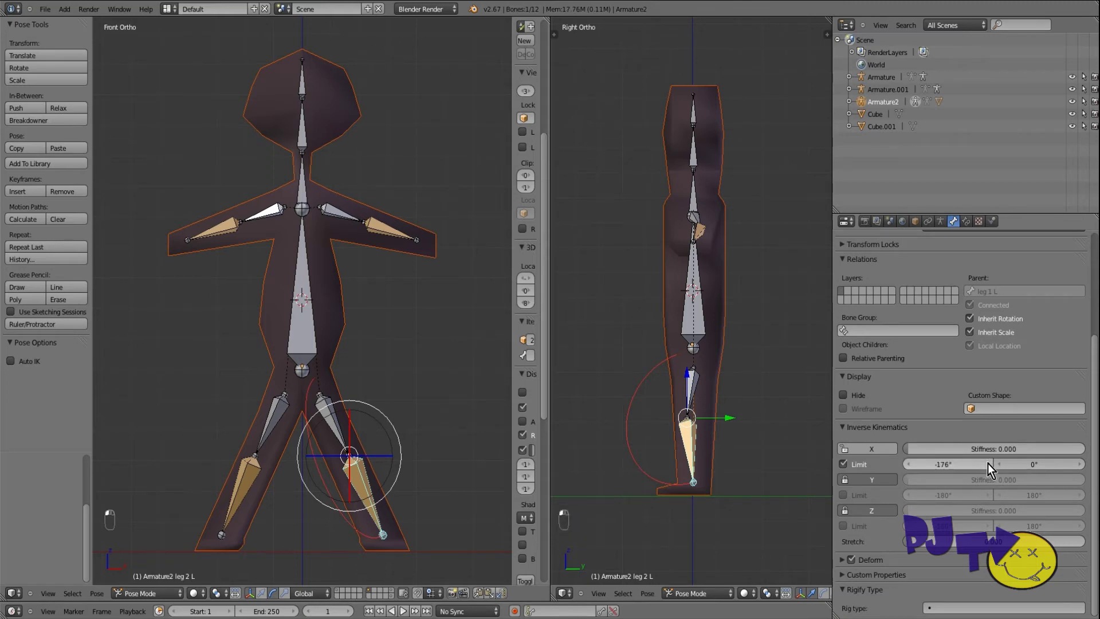
left_click_drag(987, 449, 1097, 455)
Test the stiffened knee by moving leg 2 L slightly backward along Y and then freely, and undo the free move.
mouse_move(727, 418)
left_mouse_down()
mouse_move(701, 416)
mouse_move(793, 390)
mouse_move(816, 370)
mouse_move(741, 396)
mouse_move(645, 393)
mouse_move(742, 401)
mouse_move(814, 390)
mouse_move(728, 401)
mouse_move(720, 426)
left_mouse_up()
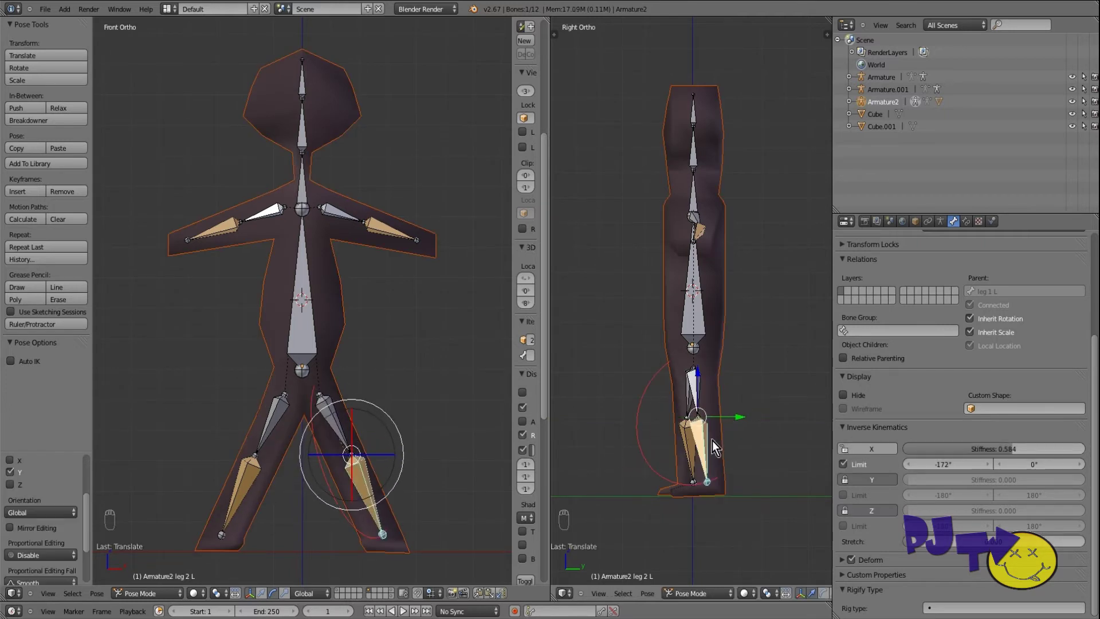
key("g")
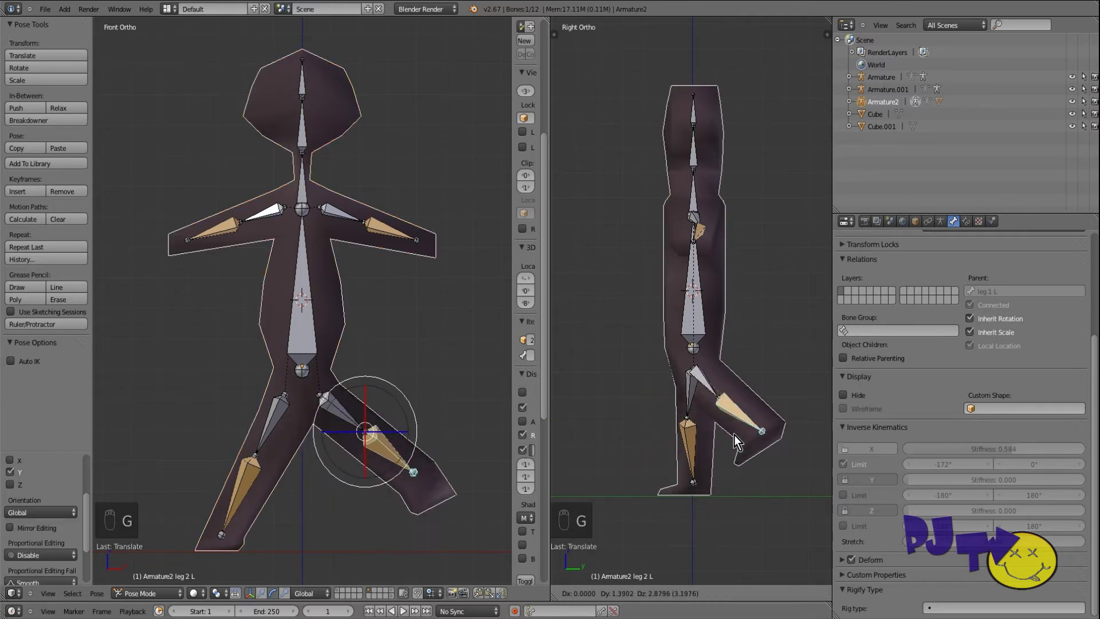
left_click_drag(734, 377, 665, 496)
right_click(665, 496)
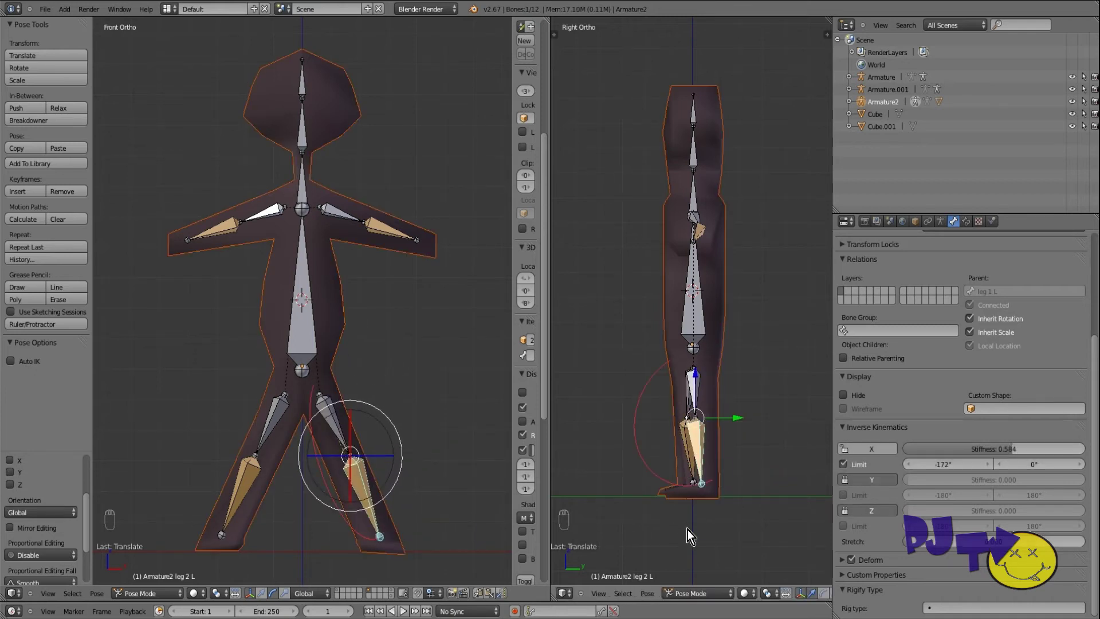
key("ctrl+z")
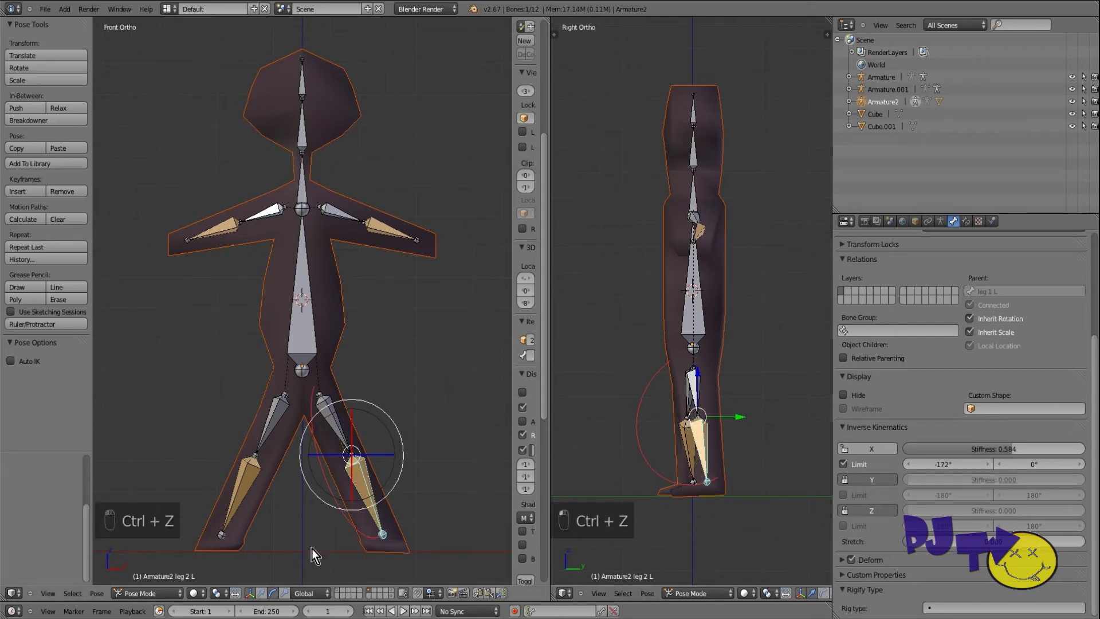
Shift the left knee joint slightly backward along the Y axis in Edit Mode, and return to Pose Mode.
left_click(140, 594)
left_click(142, 566)
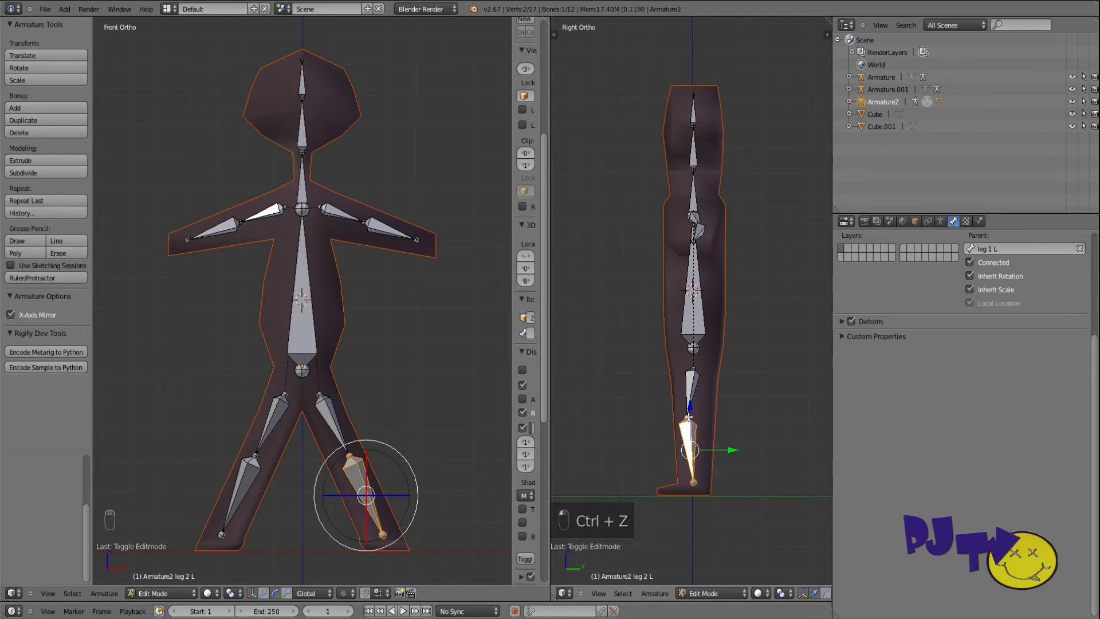
right_click(699, 422)
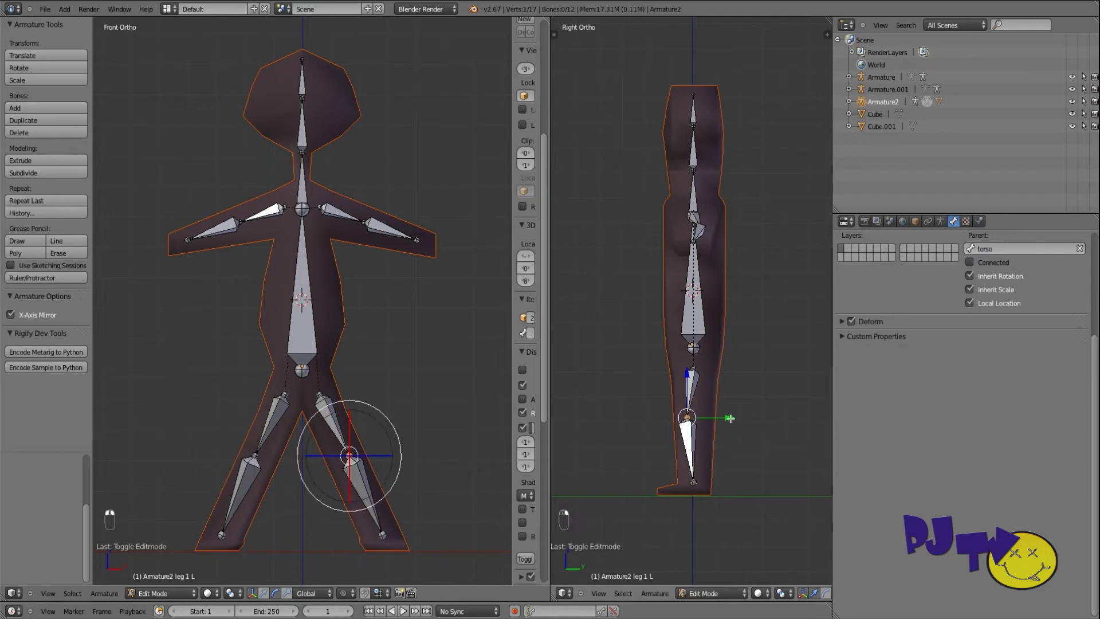
left_click_drag(730, 418, 743, 418)
left_click(155, 593)
left_click(153, 556)
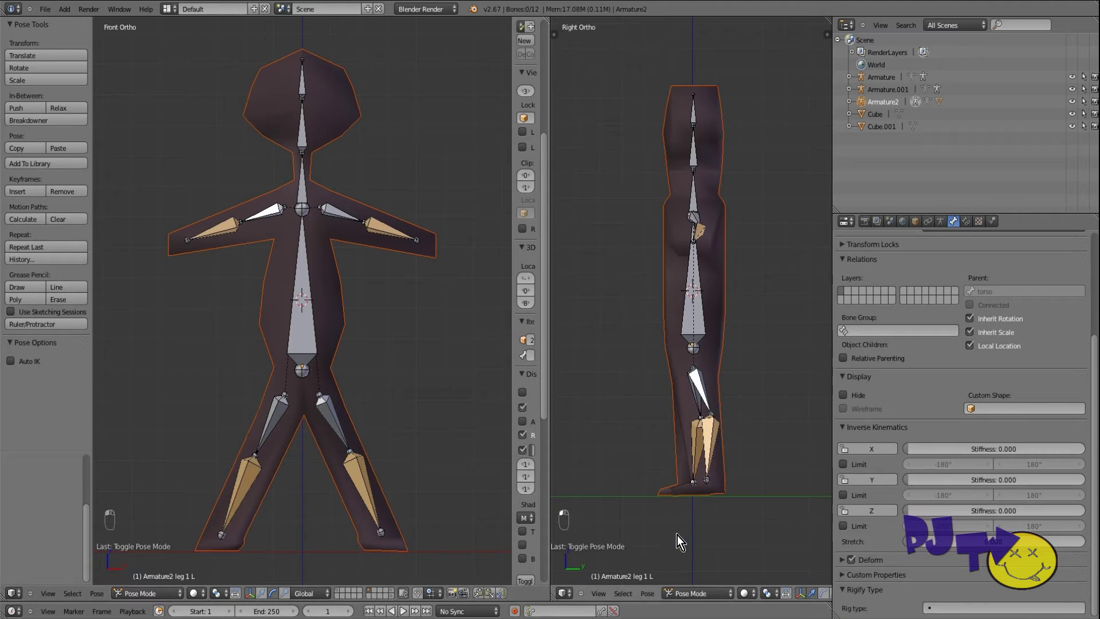
Test the bend of the repositioned knee by moving leg 2 L freely in the side view, and undo the move.
right_click(716, 443)
key("g")
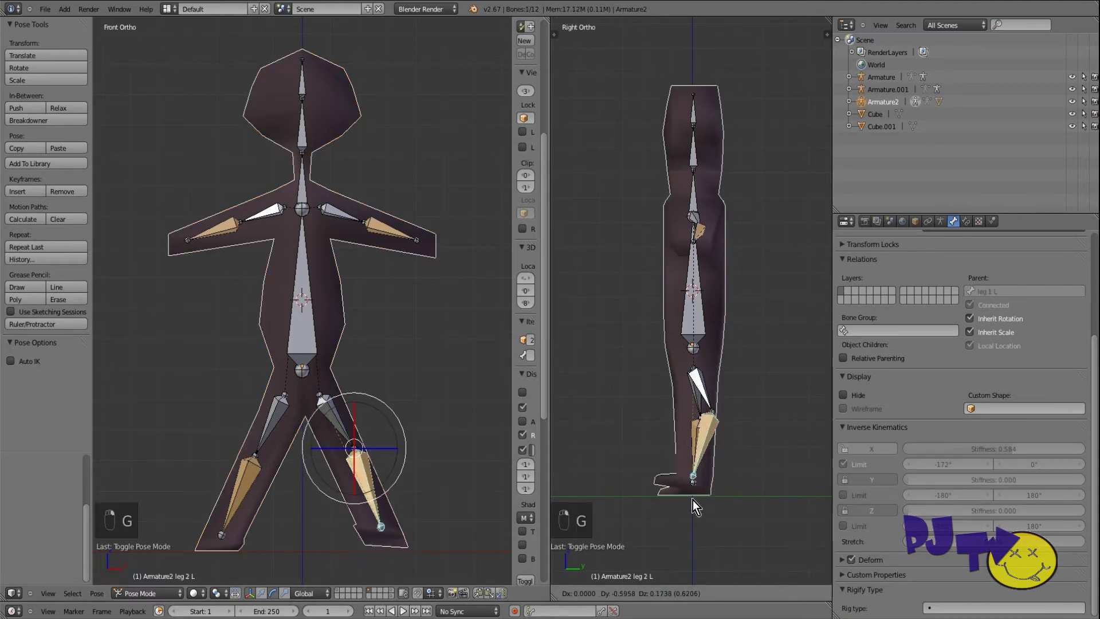
left_click(751, 459)
key("ctrl+z")
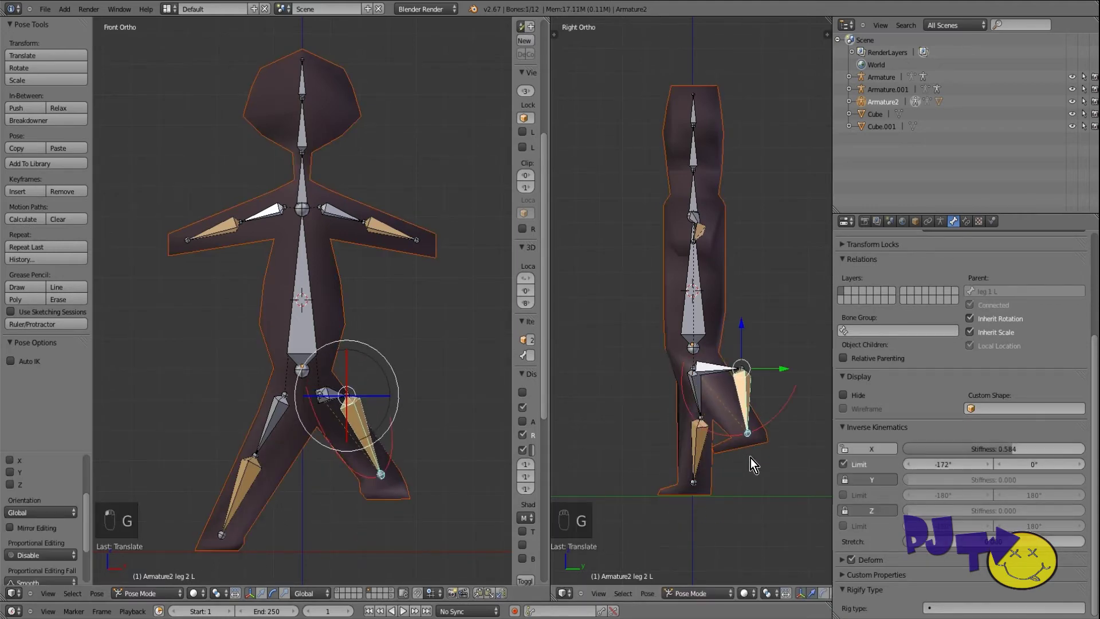
Undo the test move of leg 2 L, and in Edit Mode move the left knee joint forward along Y toward the front of the leg.
key("ctrl+z")
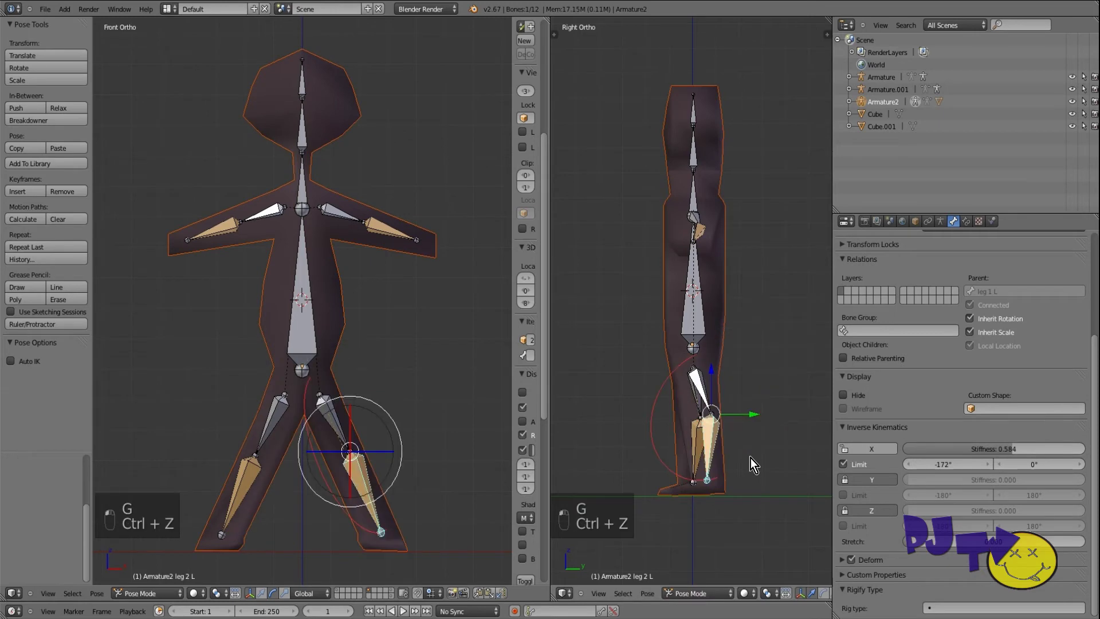
left_click(152, 588)
left_click(150, 563)
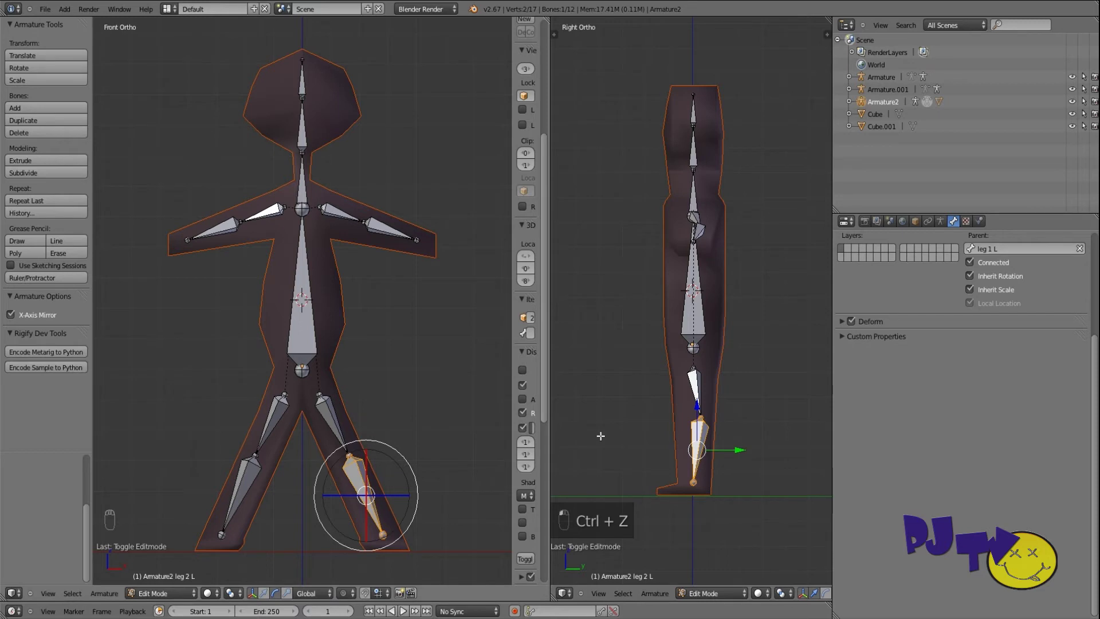
right_click(703, 418)
right_click(702, 419)
key("g")
key("y")
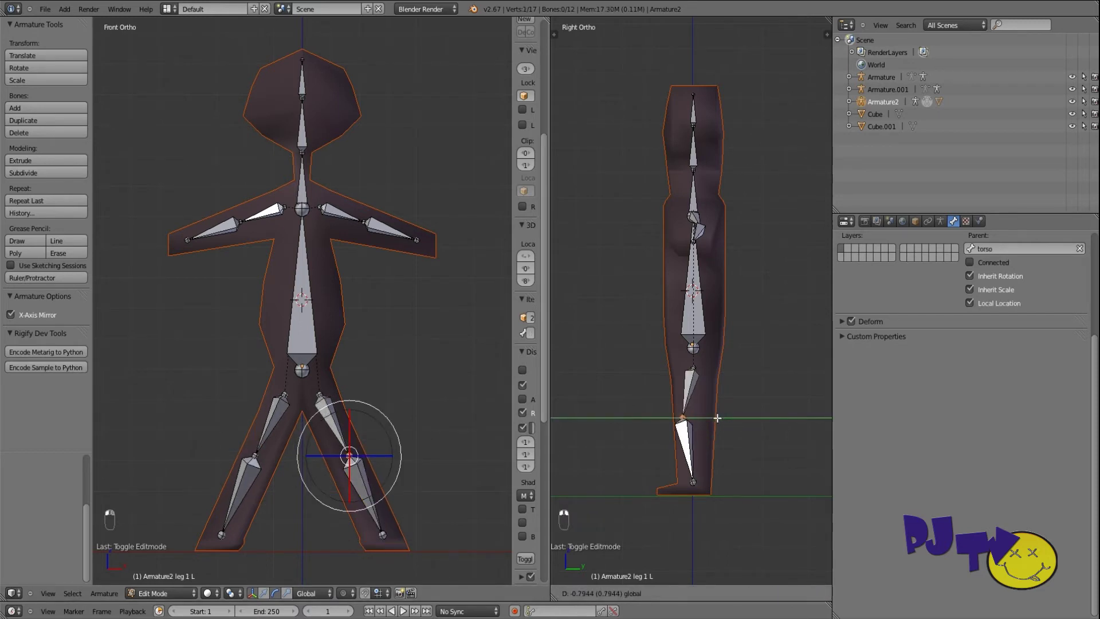
left_click(715, 419)
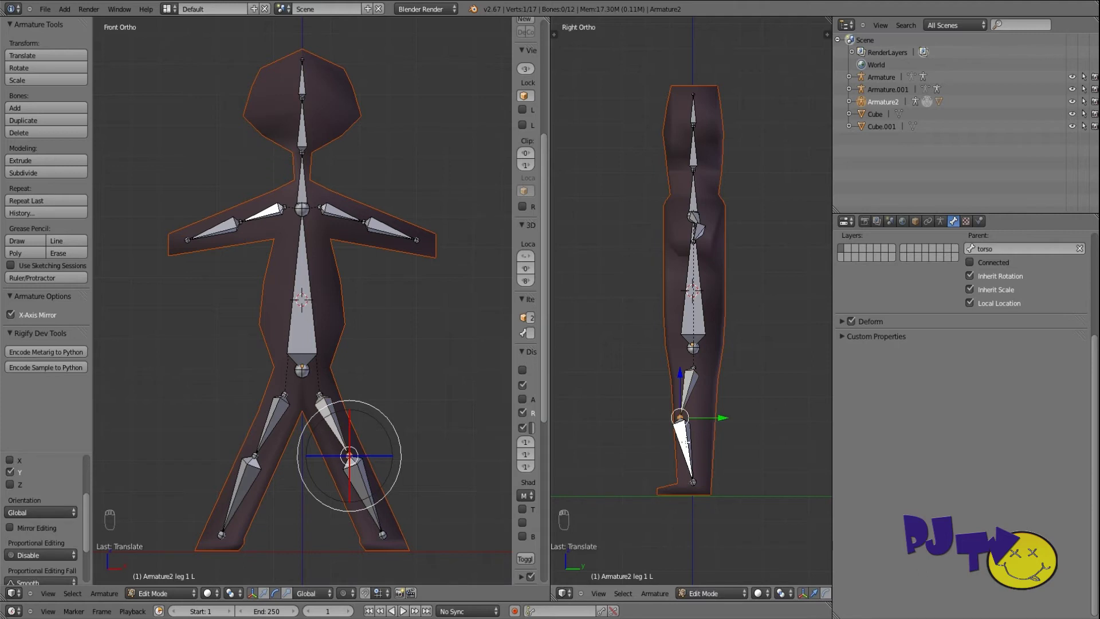
Move the whole leg 2 L bone slightly backward along the Y axis in the side view.
right_click(686, 440)
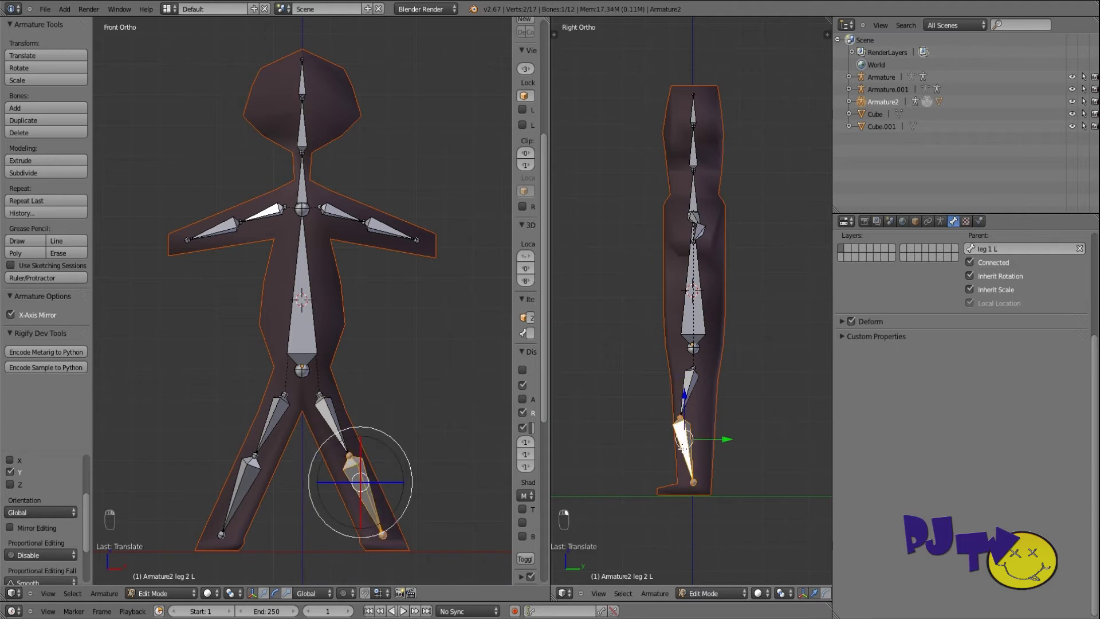
key("g")
key("y")
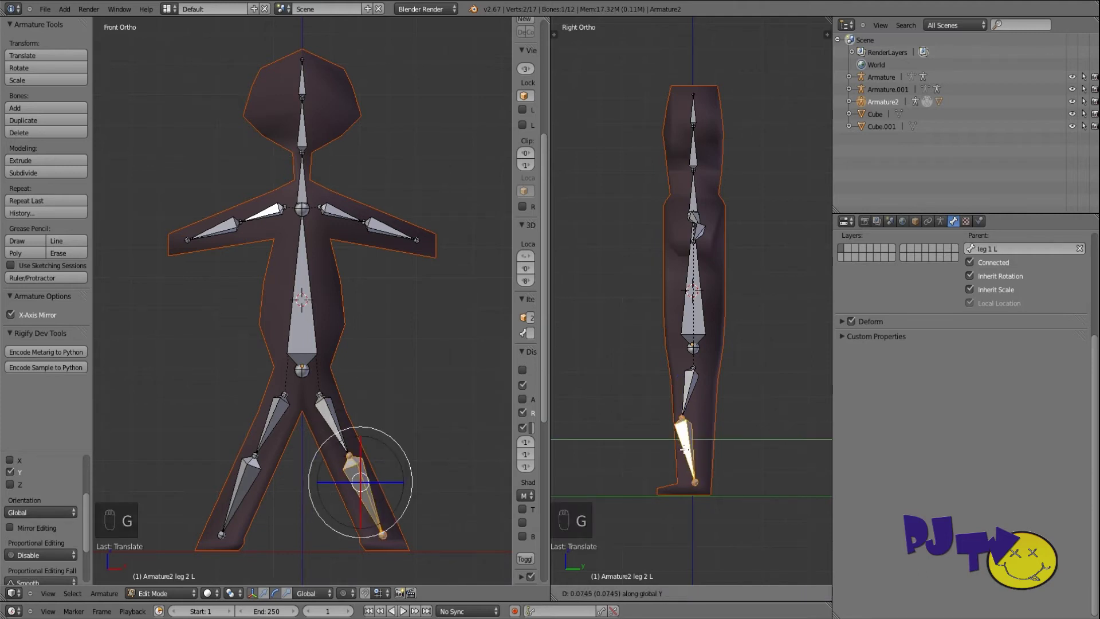
left_click(691, 448)
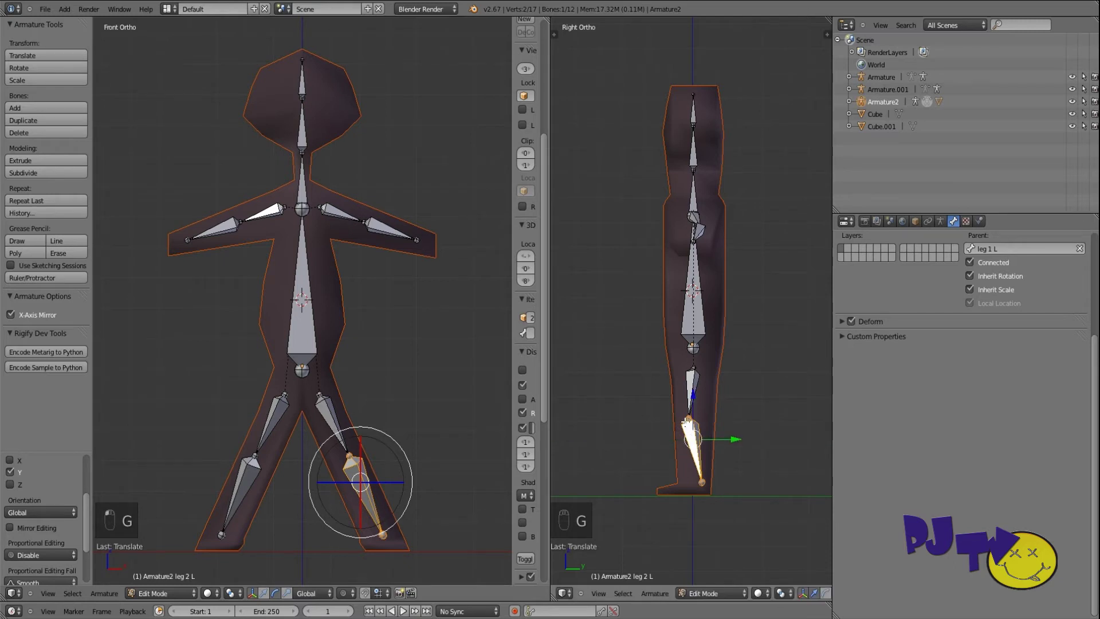
Switch the armature to Pose Mode and test-move the left lower leg bone (leg 2 L) in the side view.
left_click(170, 589)
left_click(158, 558)
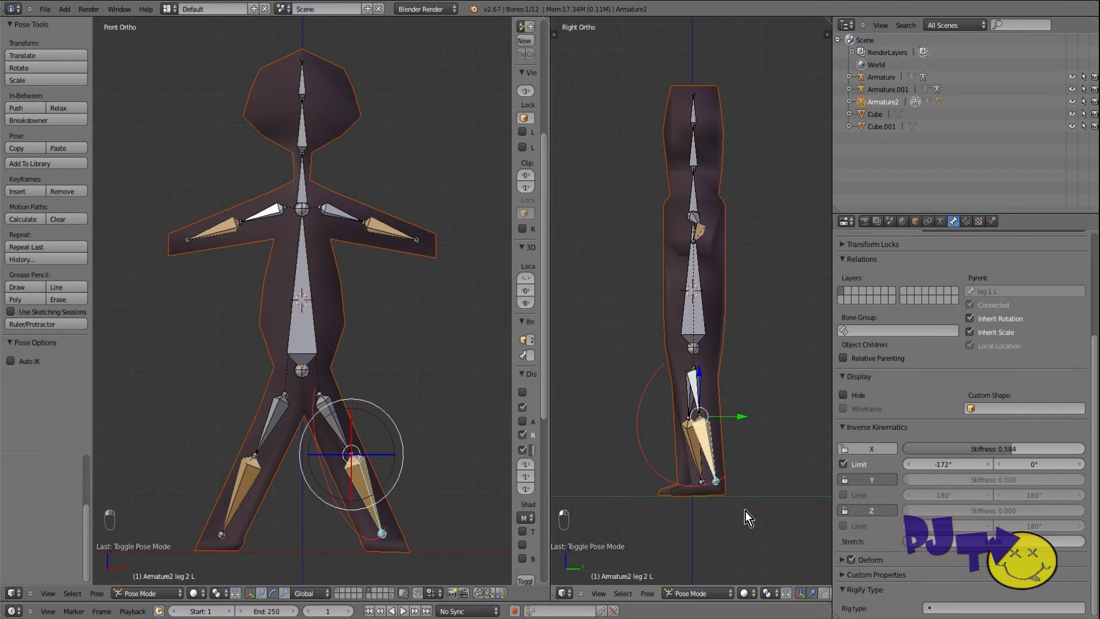
key("g")
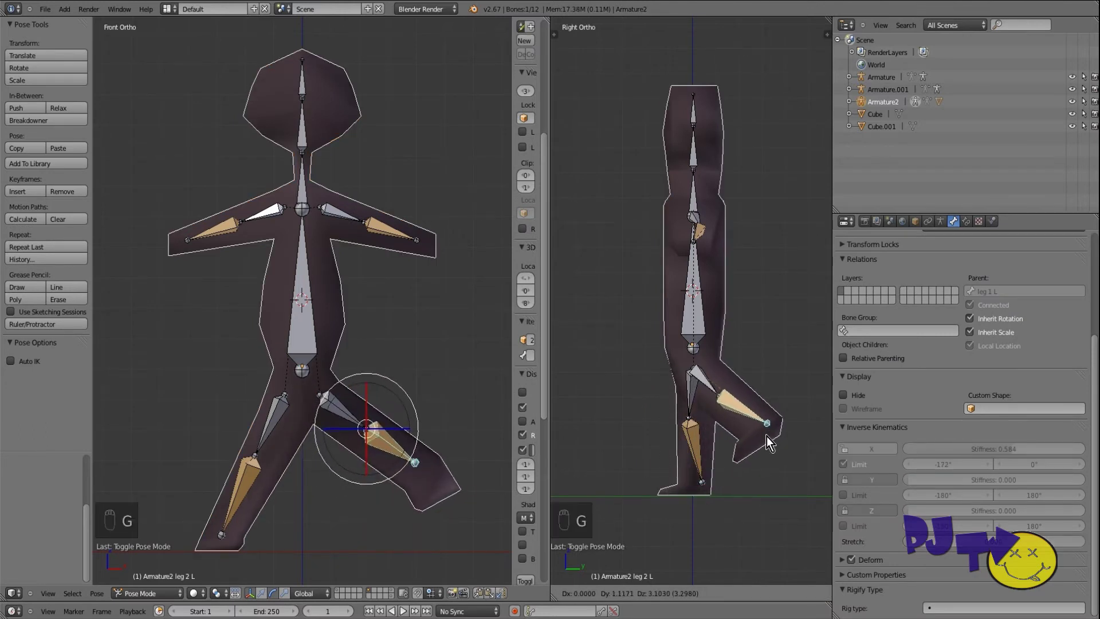
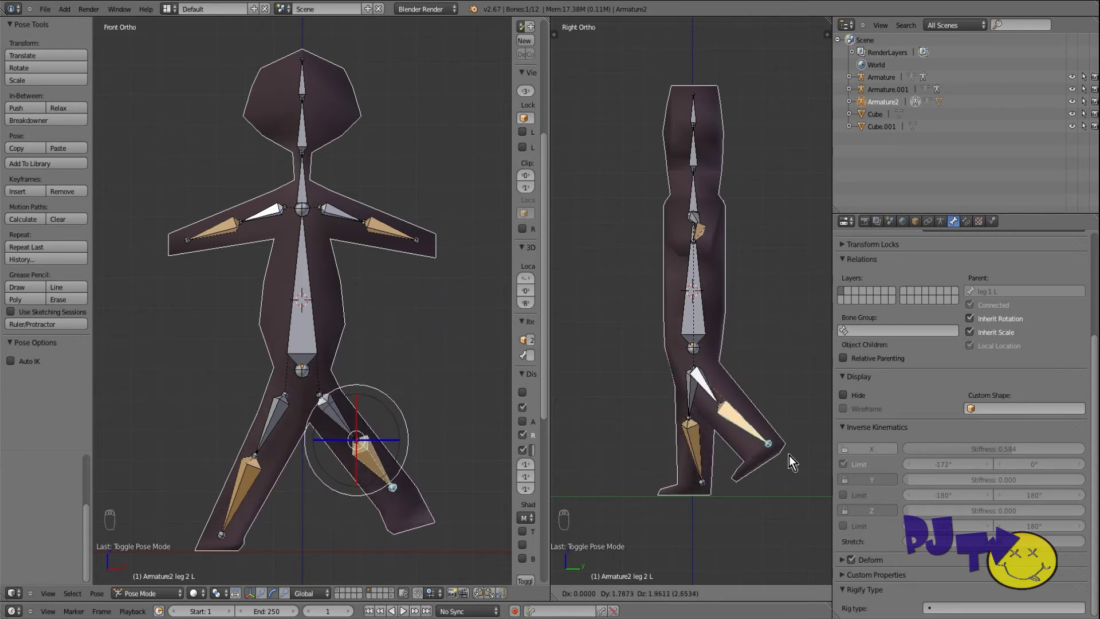
left_click(719, 505)
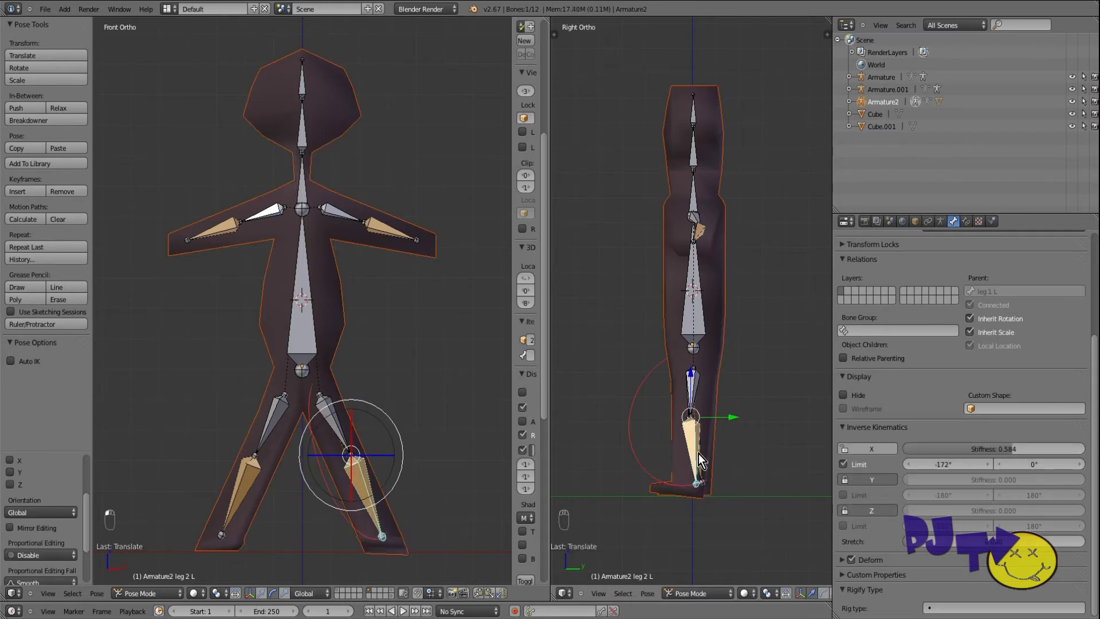
Try moving the left upper leg bone (leg 1 L) forward in the side view and undo the move.
right_click(694, 405)
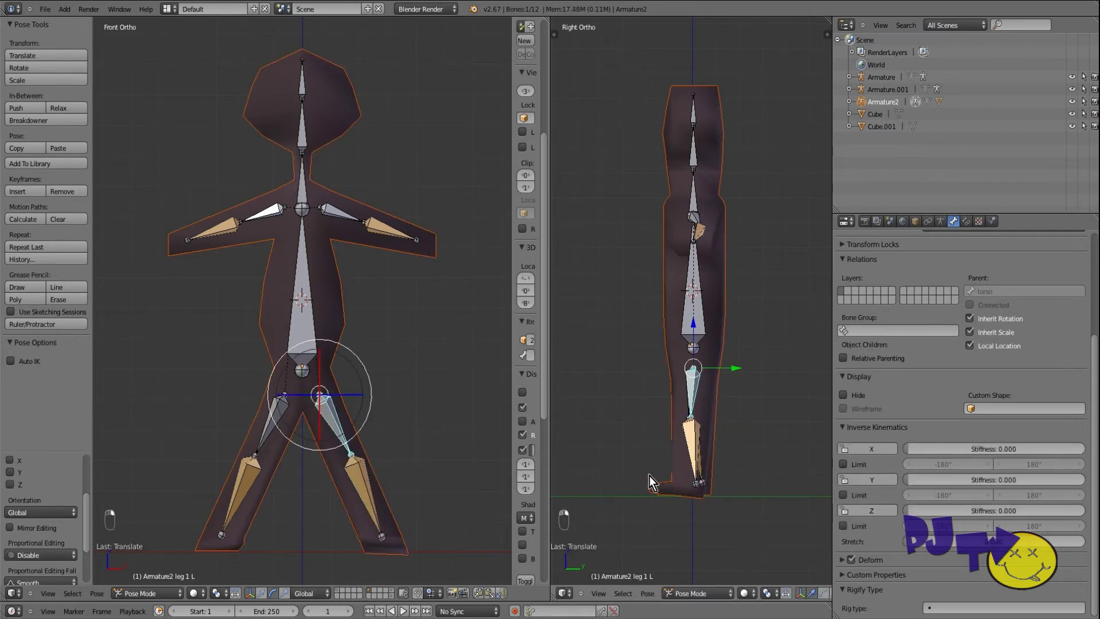
key("g")
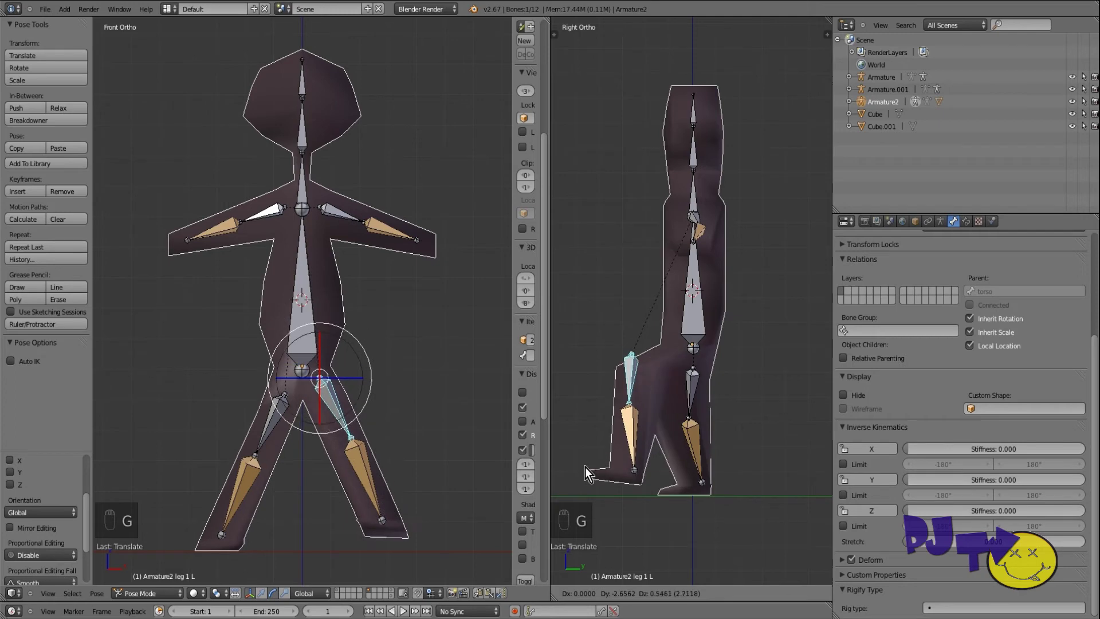
left_click(630, 484)
key("ctrl+z")
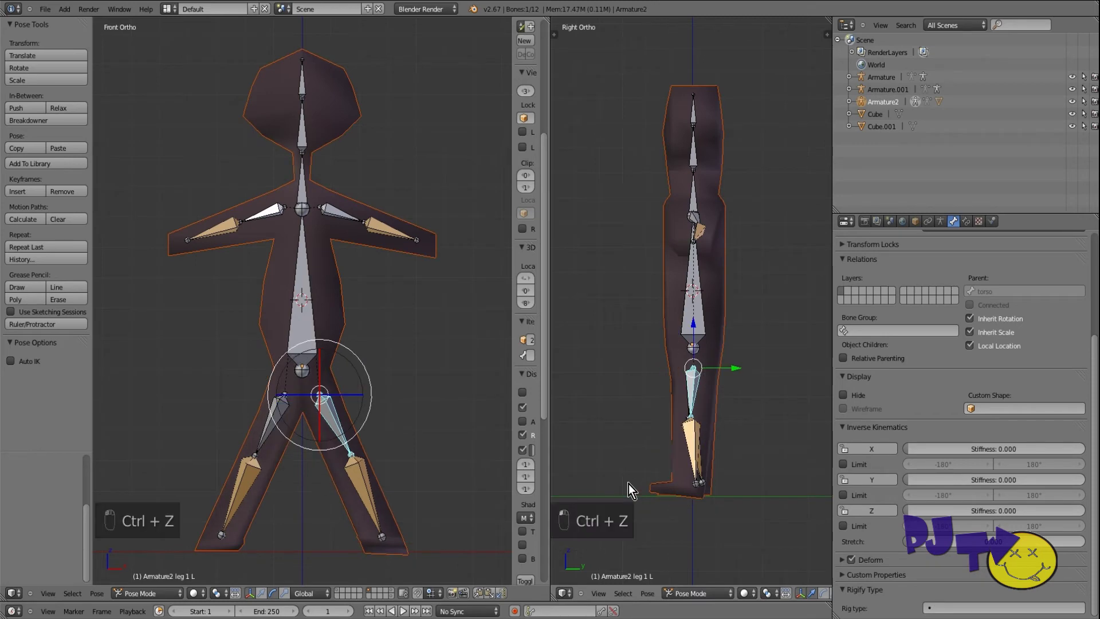
Undo back to the lower leg bone (leg 2 L) selection and clear all of its pose transforms.
key("ctrl+z")
left_click(648, 594)
mouse_move(722, 528)
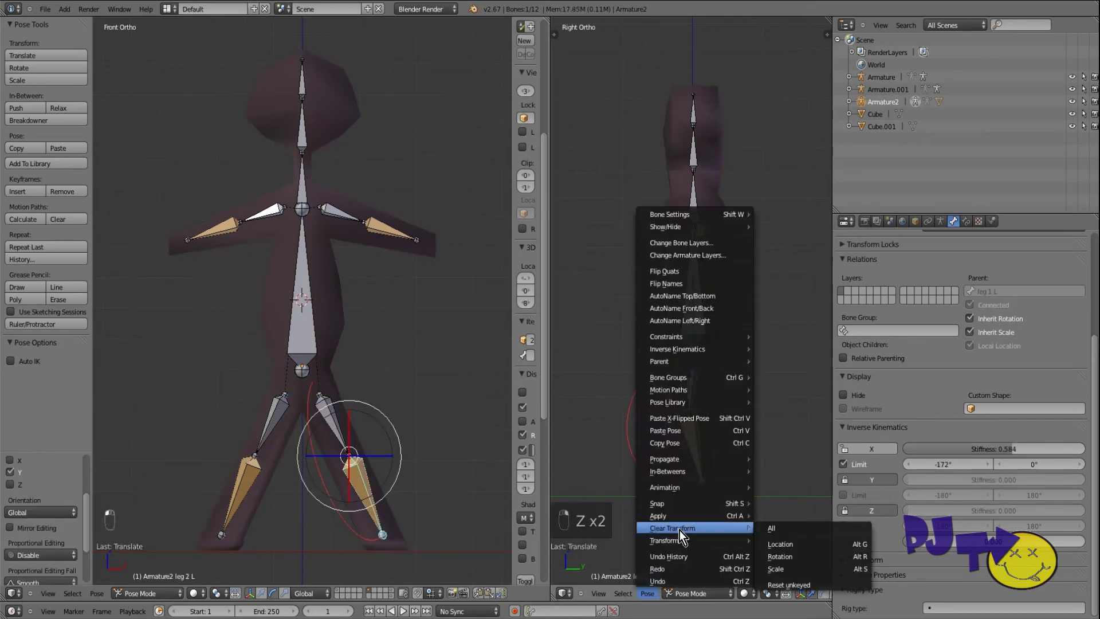
left_click(793, 528)
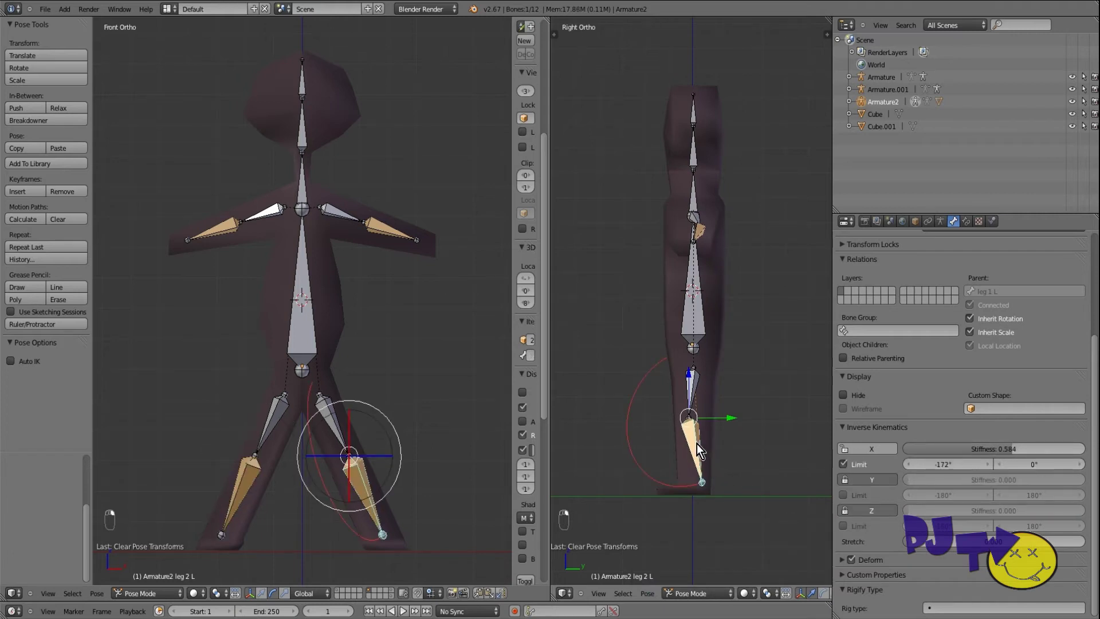
Test the knee bend by moving the left lower leg bone in the side view, and undo the move.
key("g")
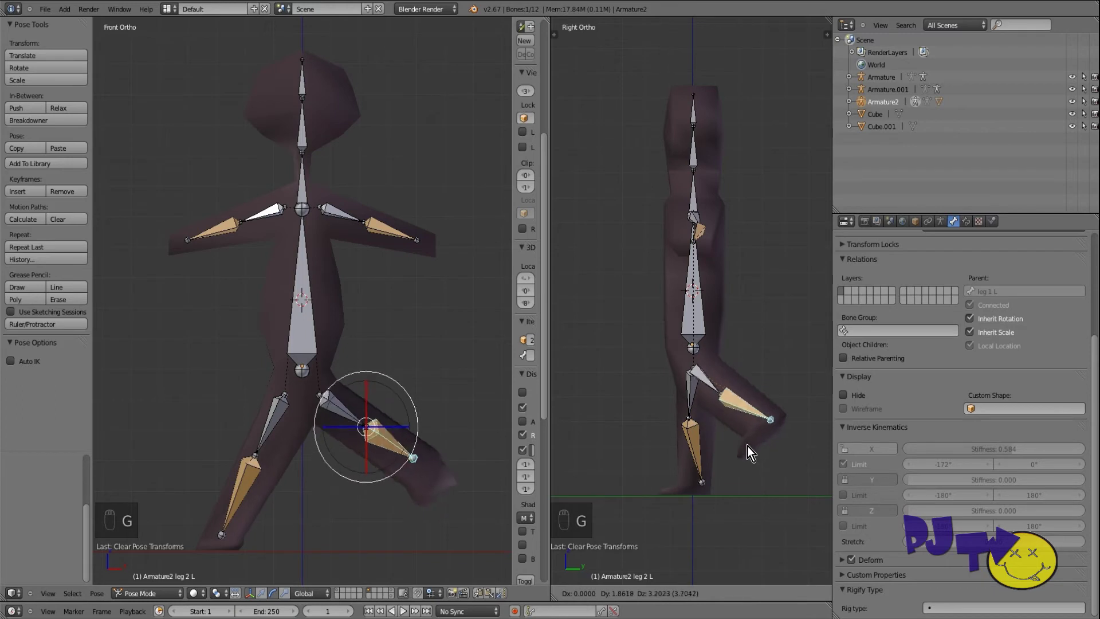
left_click(688, 483)
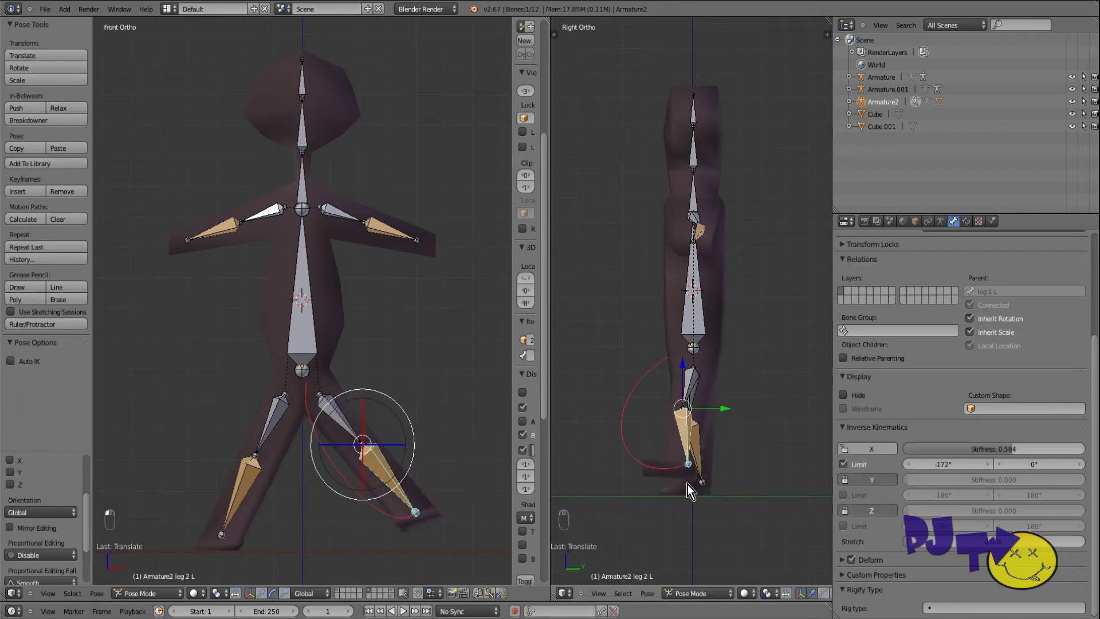
key("ctrl+z")
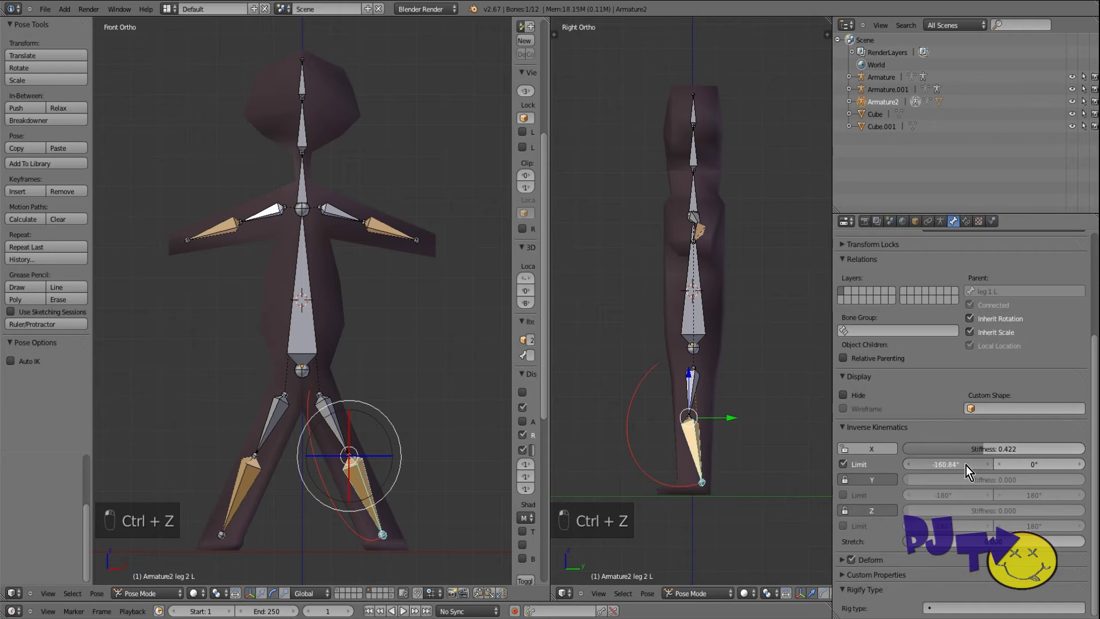
Set the lower leg bone's X-axis IK limits to -180° and 14.04°, test the bend by moving the bone, and undo that move.
left_click(917, 465)
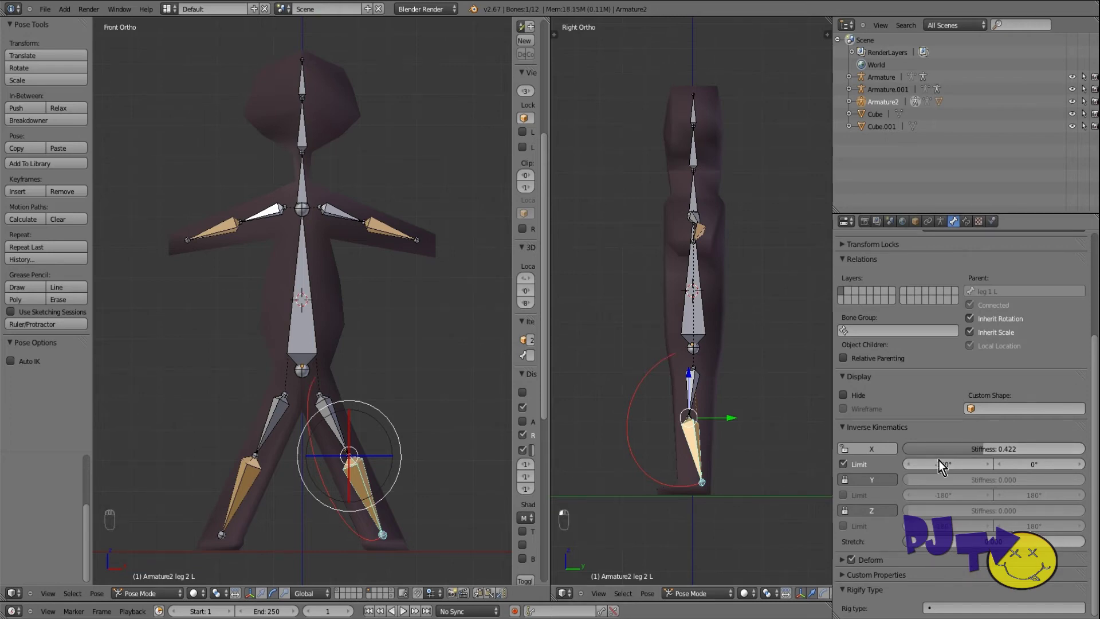
left_click_drag(1014, 463, 1035, 466)
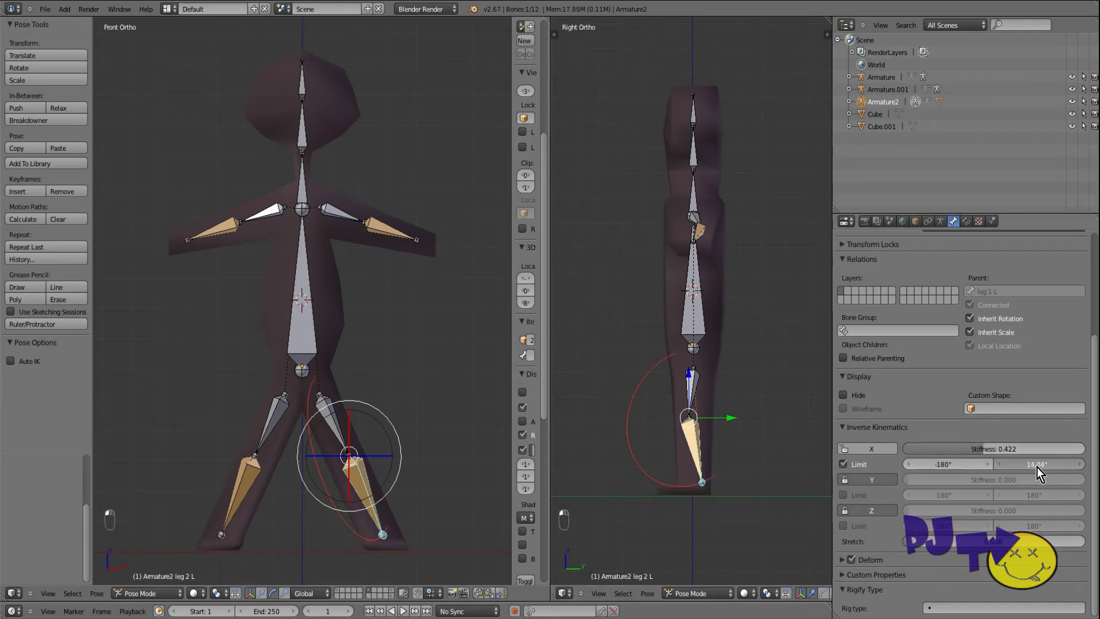
key("g")
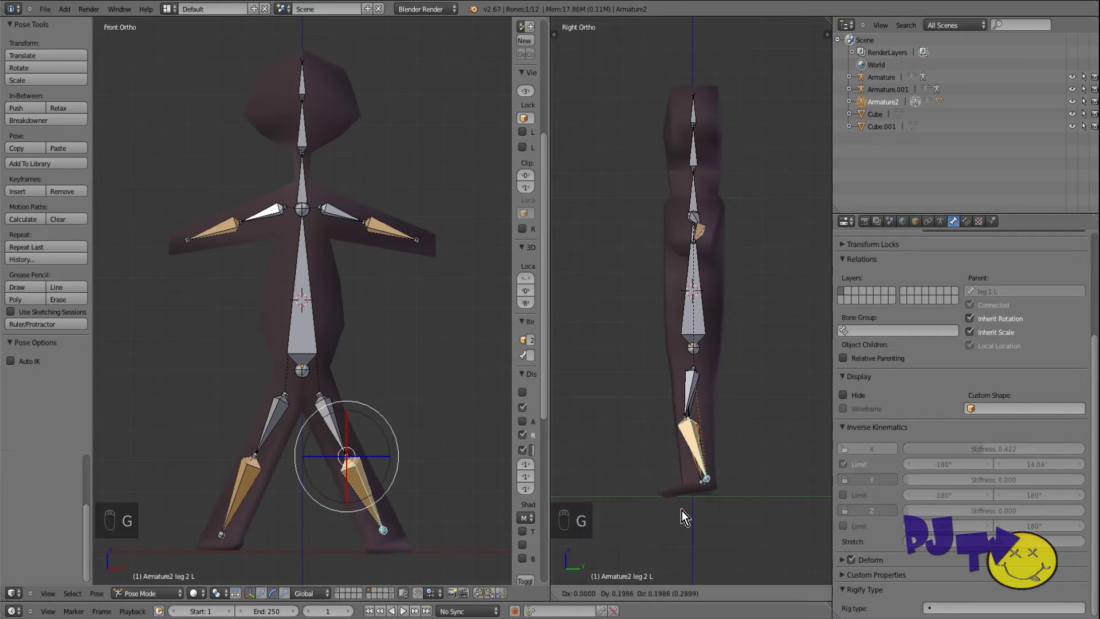
left_click(662, 486)
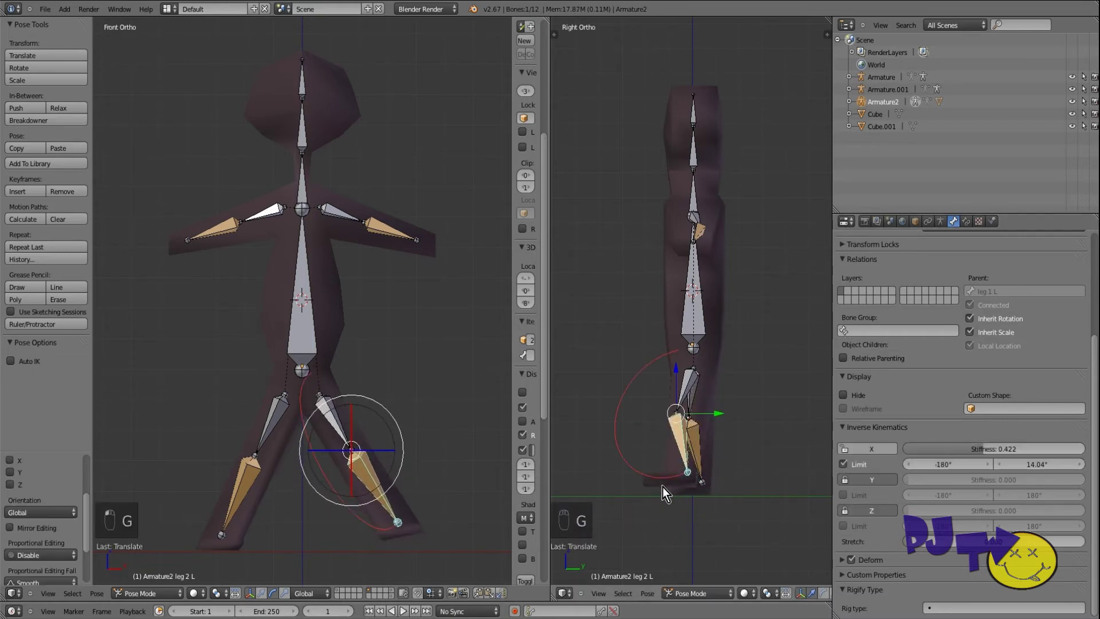
key("ctrl+z")
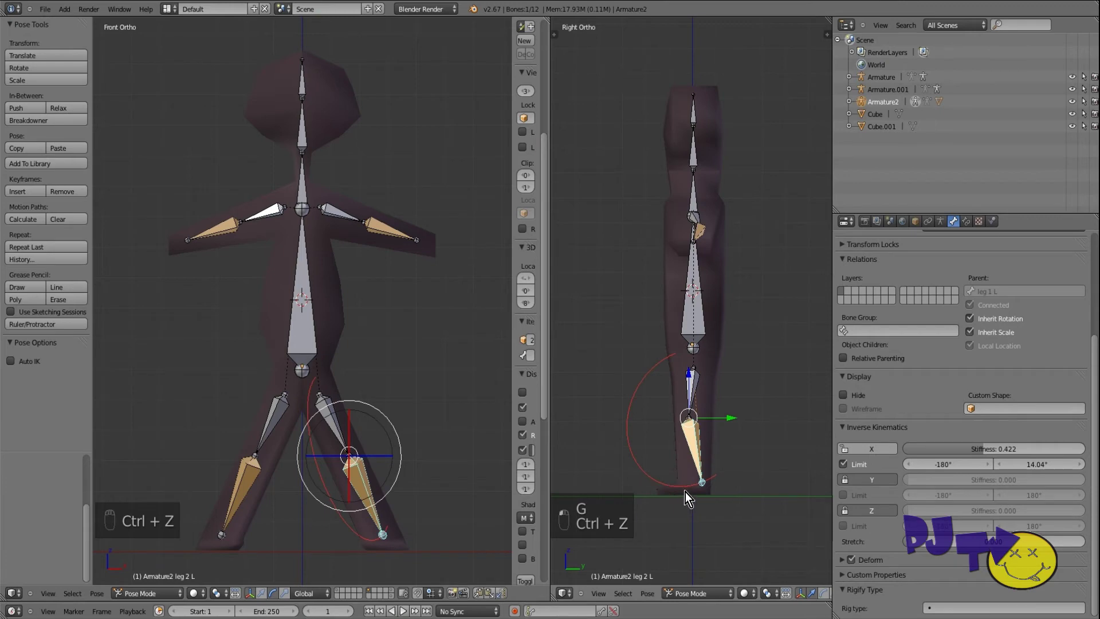
key("ctrl+z")
key("ctrl+shift+z")
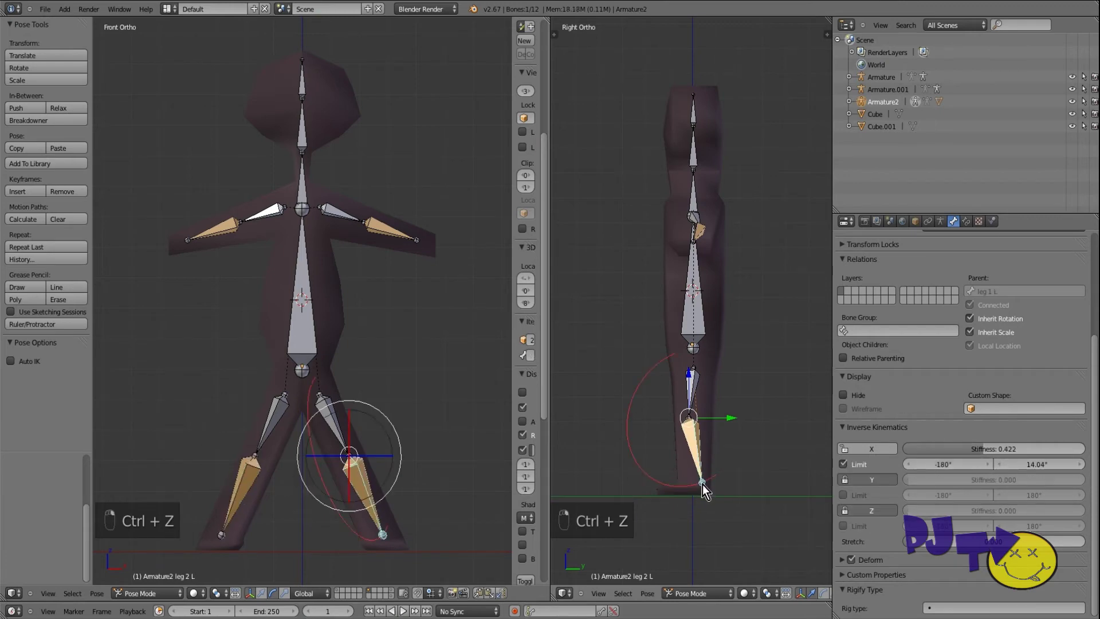
Select the left forearm bone (arm 2 L) and lock its inverse kinematics Z axis, leaving the Z limit off.
right_click(376, 230)
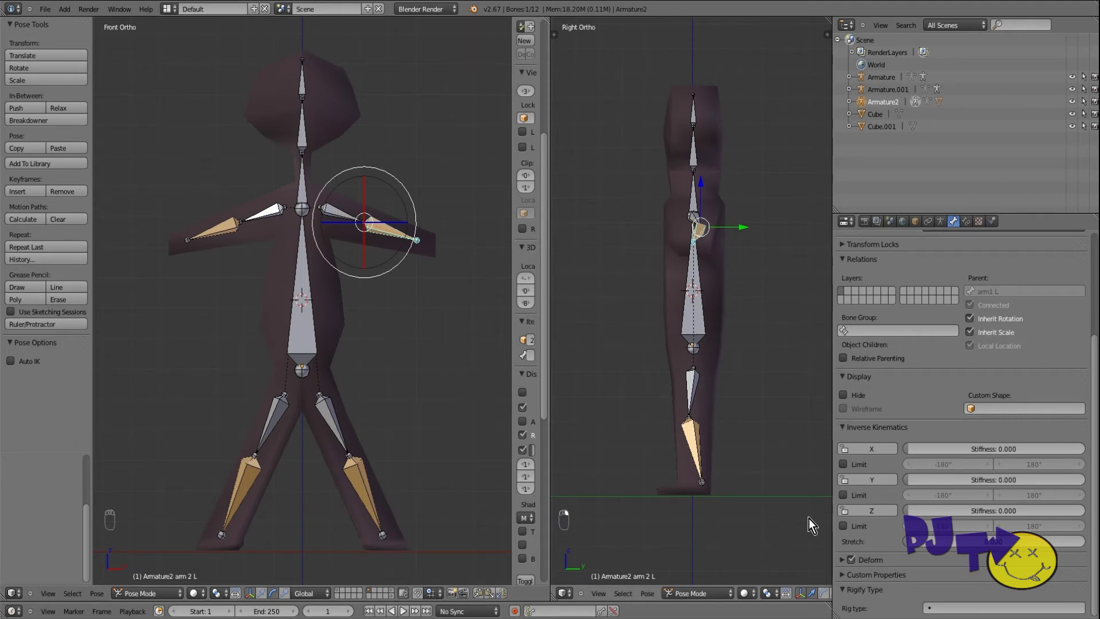
left_click(842, 526)
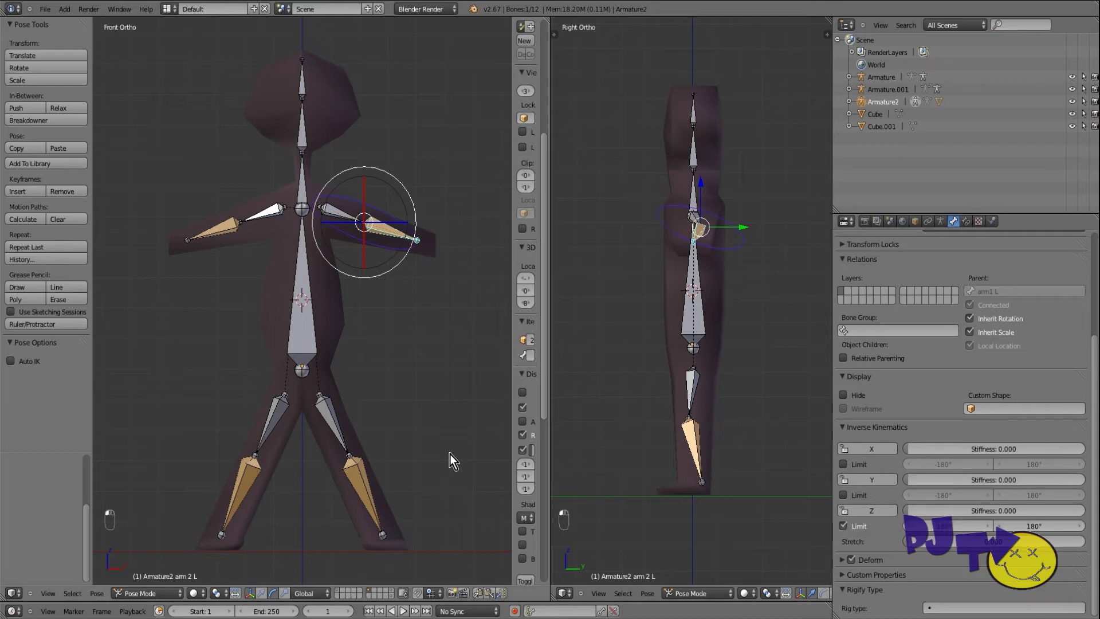
left_click(842, 526)
left_click(844, 509)
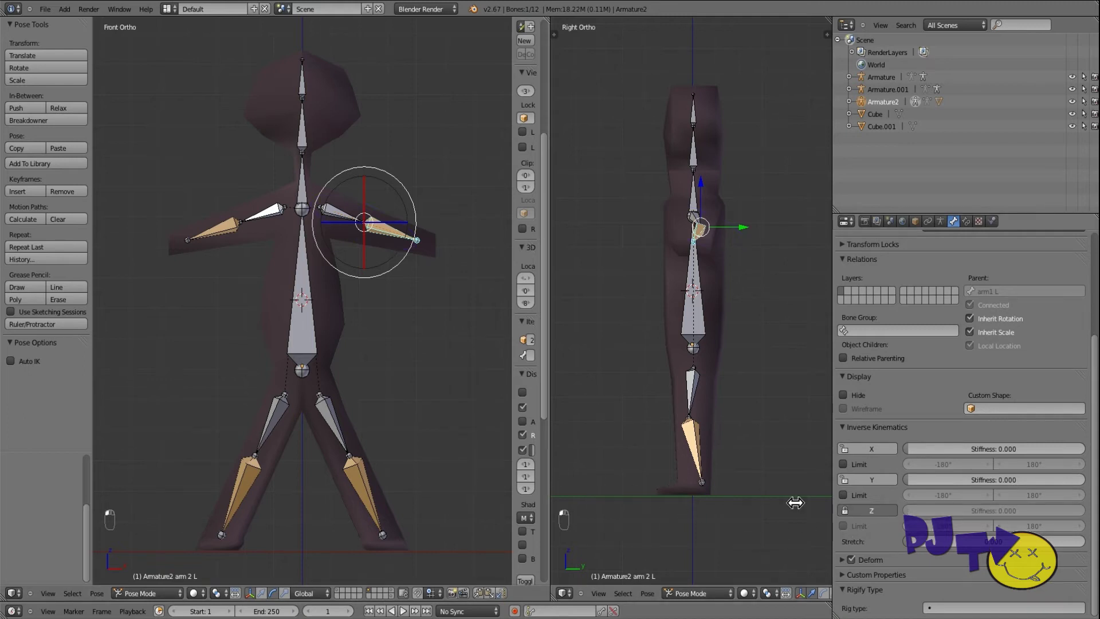
Test the elbow bend by moving the left forearm bone upward in the front view, and undo the move.
key("g")
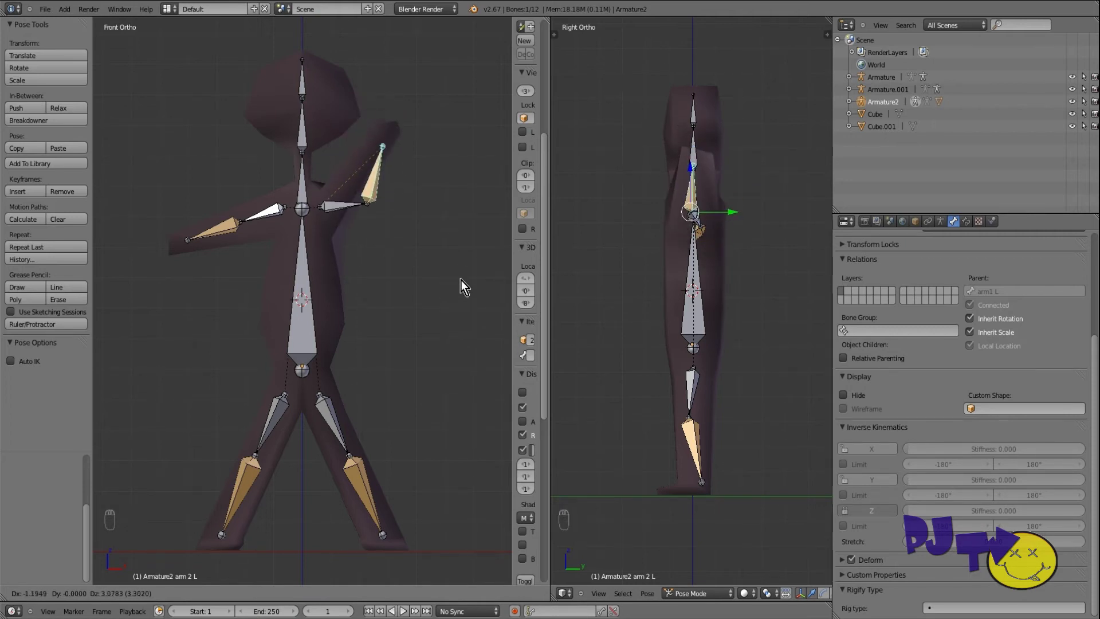
left_click(458, 242)
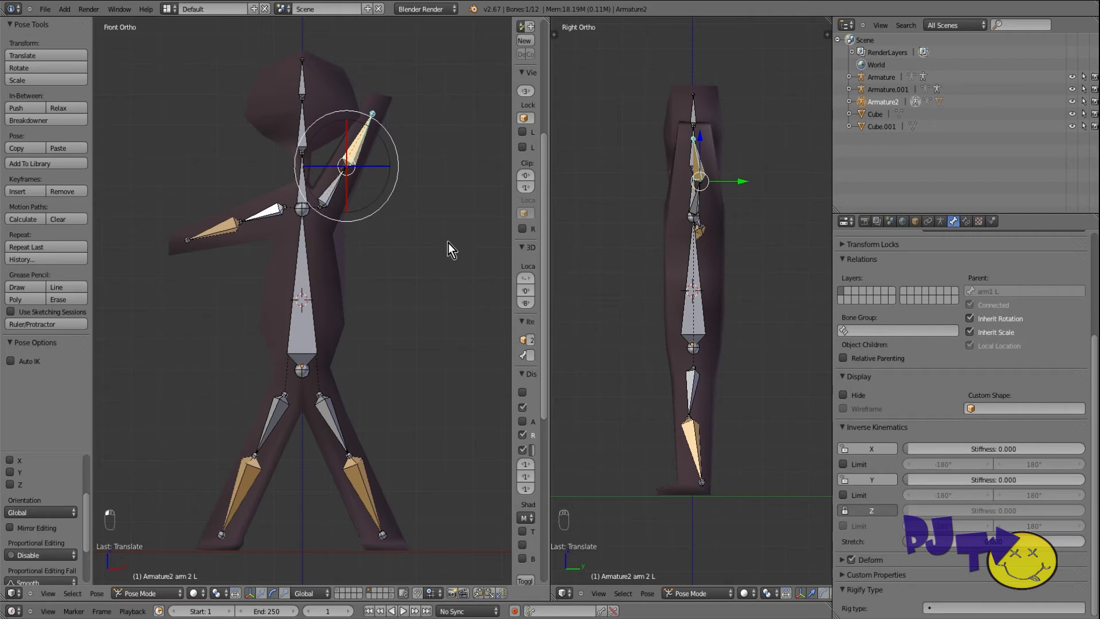
key("ctrl+z")
Lock the forearm bone's IK Y axis and enable its X limit with a range of 0° to 180°.
left_click(863, 483)
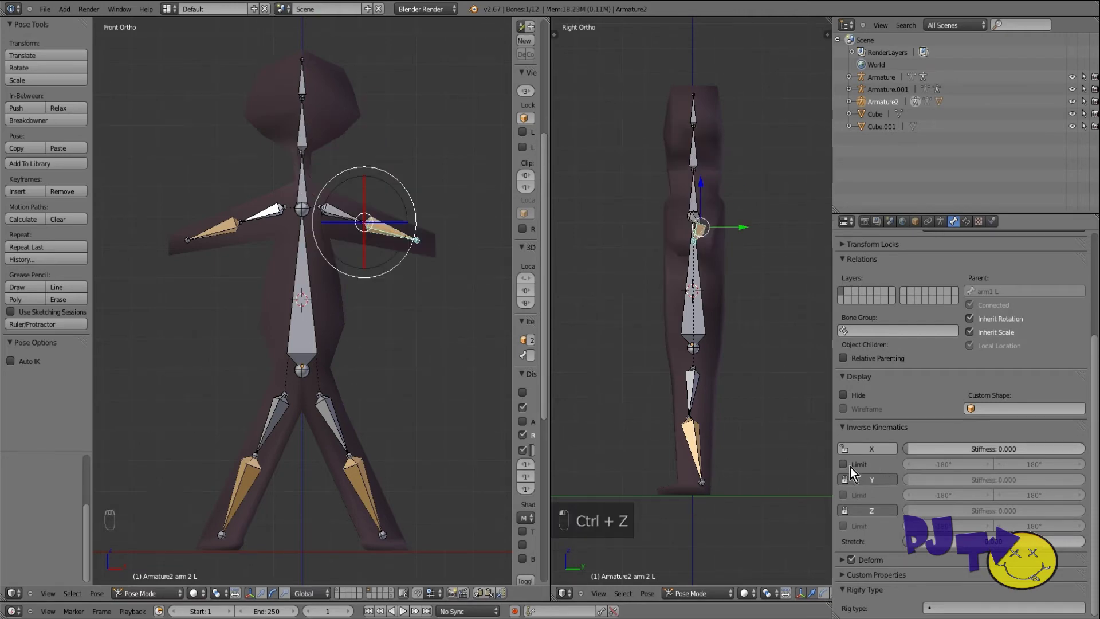
left_click(846, 464)
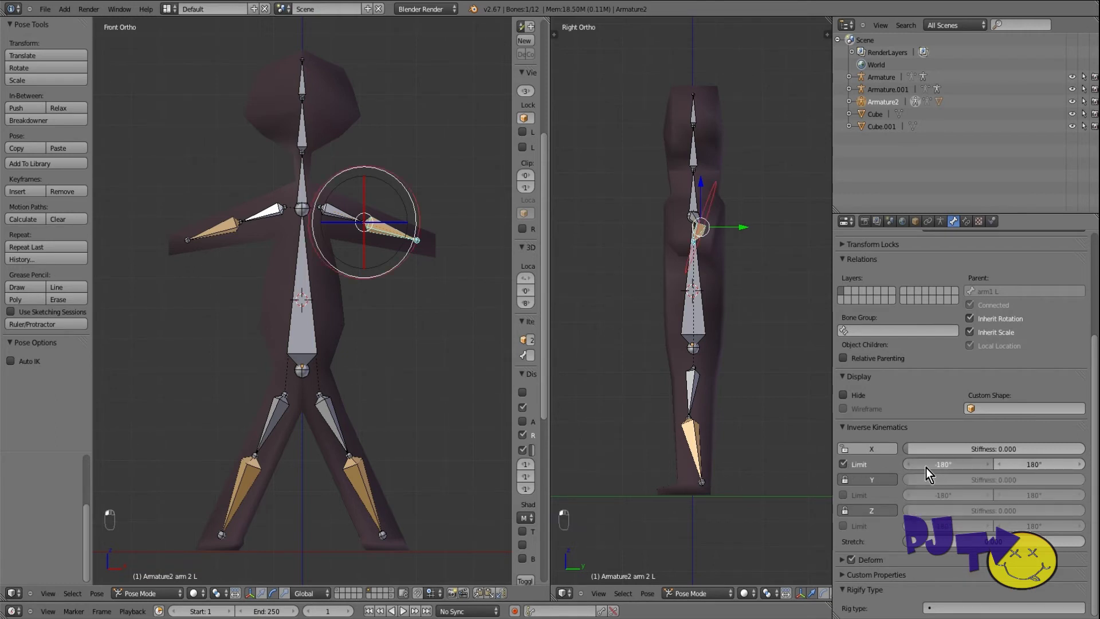
left_click_drag(1009, 465, 1051, 463)
left_click_drag(965, 472, 1034, 459)
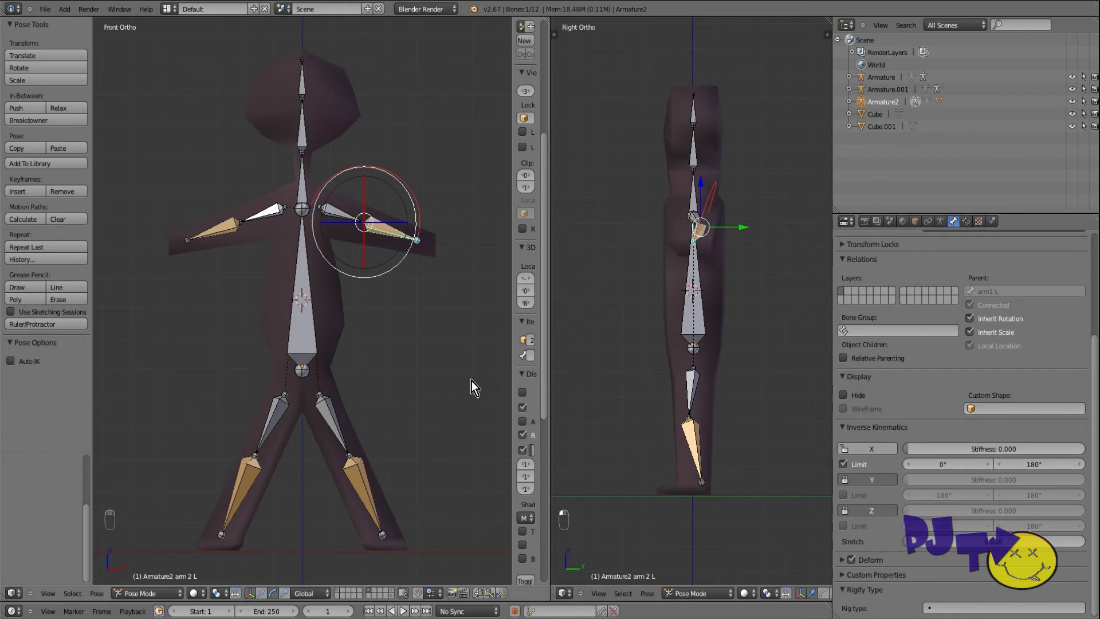
Test the X limit by moving the left forearm bone up and down in the front view, and undo the move.
key("g")
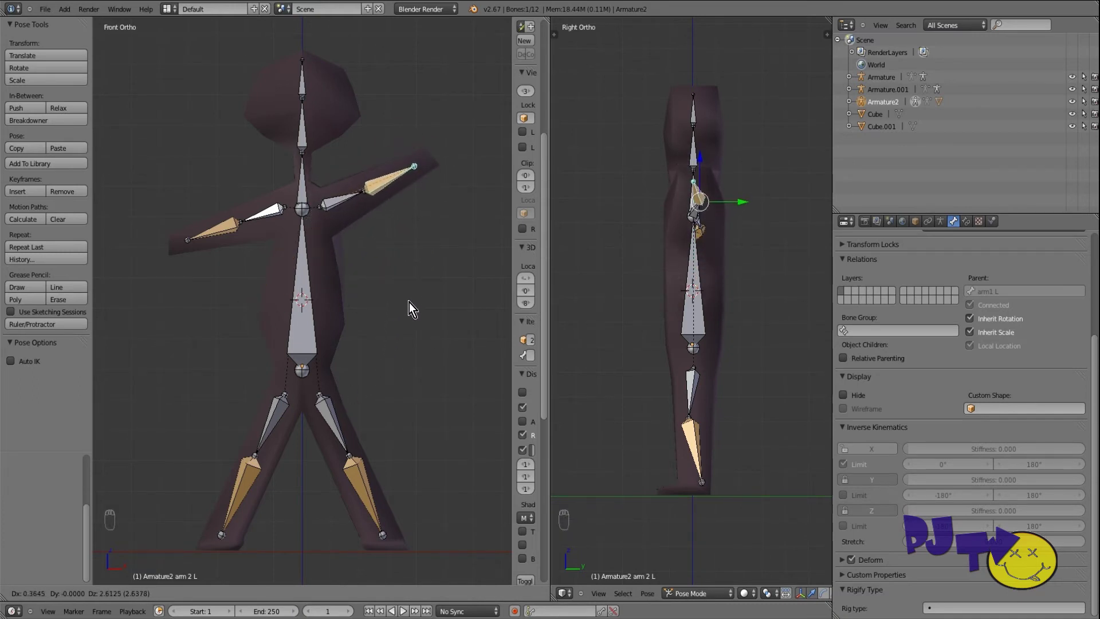
left_click(384, 384)
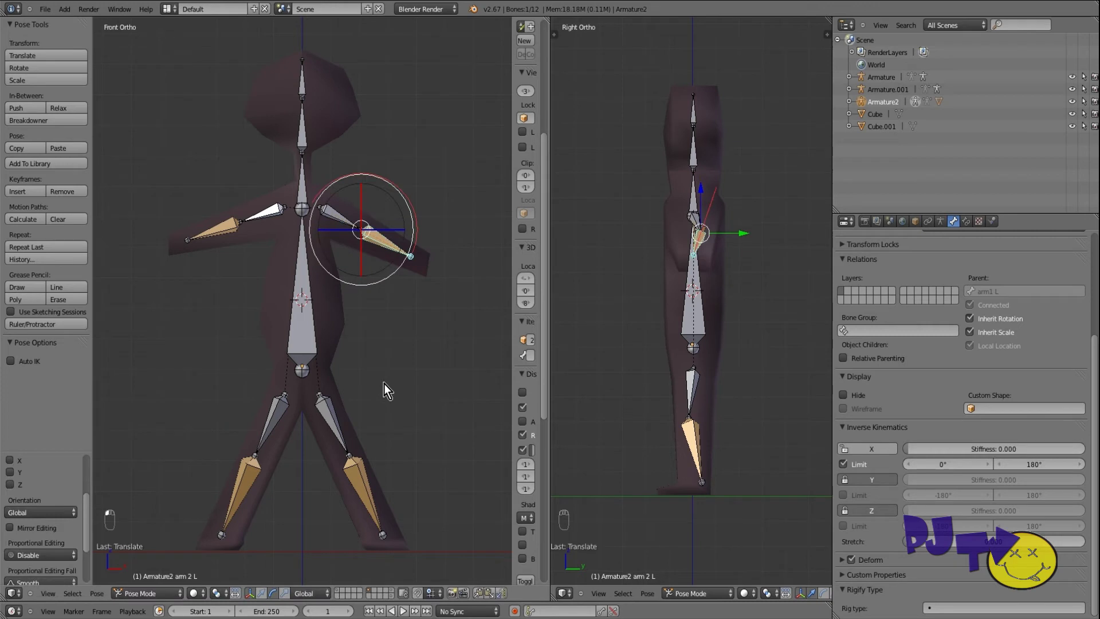
key("ctrl+z")
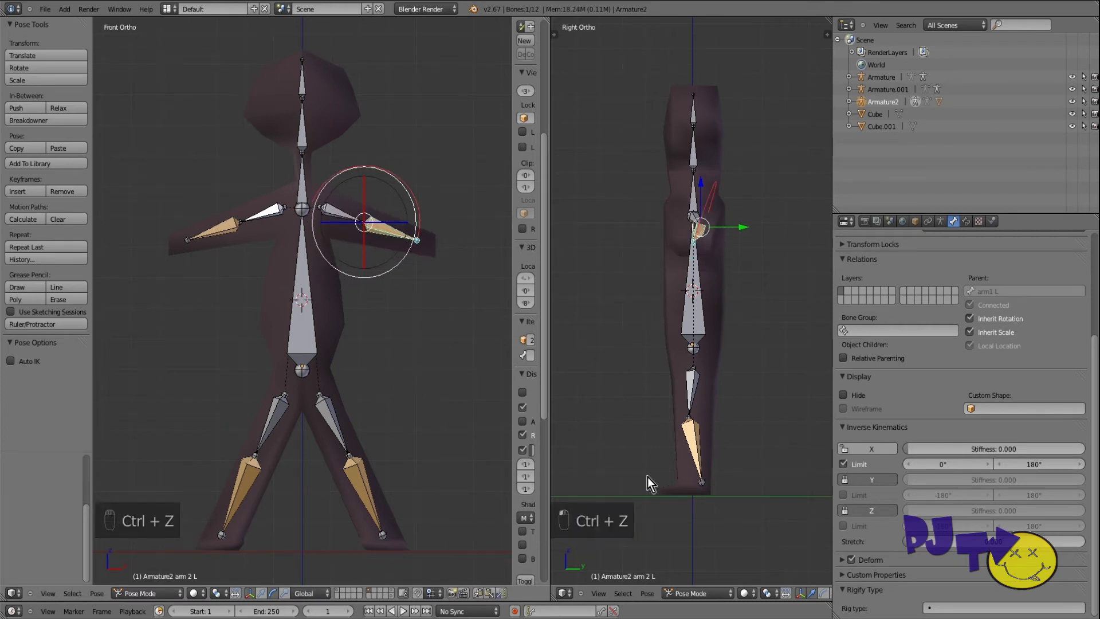
Set the forearm bone's X-axis IK limits to -180° and 0°, test-move the arm in the front view, and undo that move.
left_click_drag(944, 465, 424, 462)
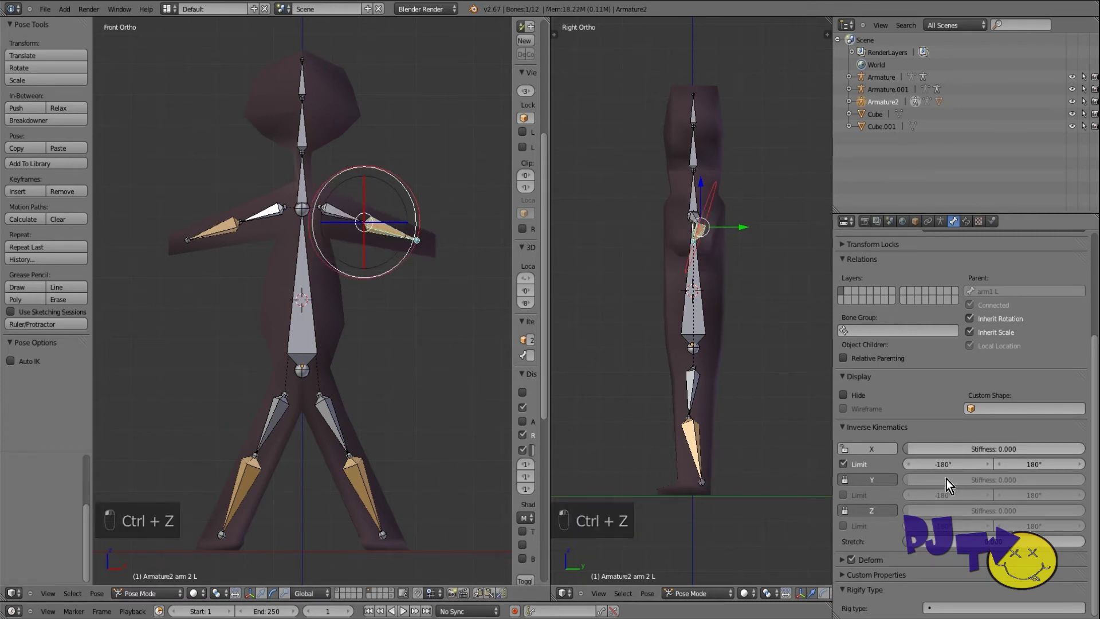
left_click_drag(1037, 466, 346, 399)
key("g")
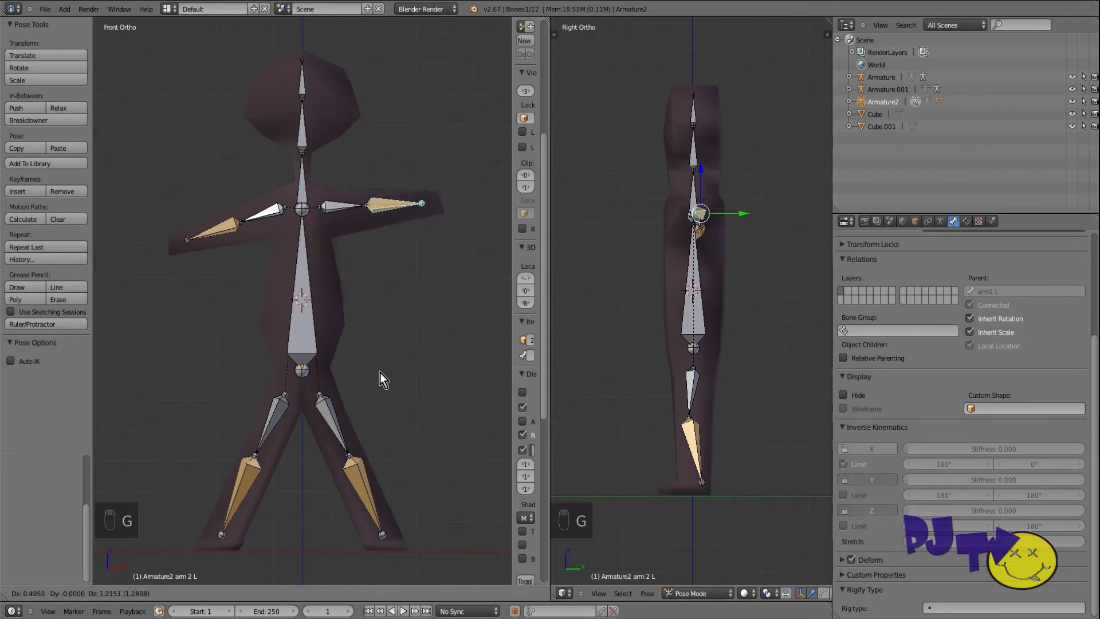
left_click(382, 403)
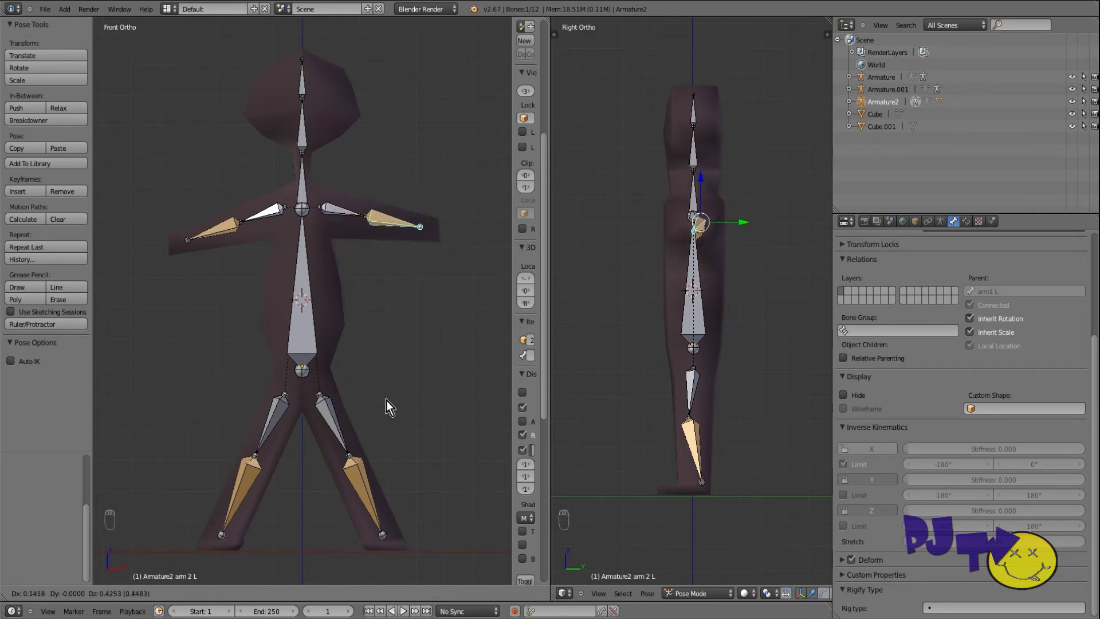
key("ctrl+z")
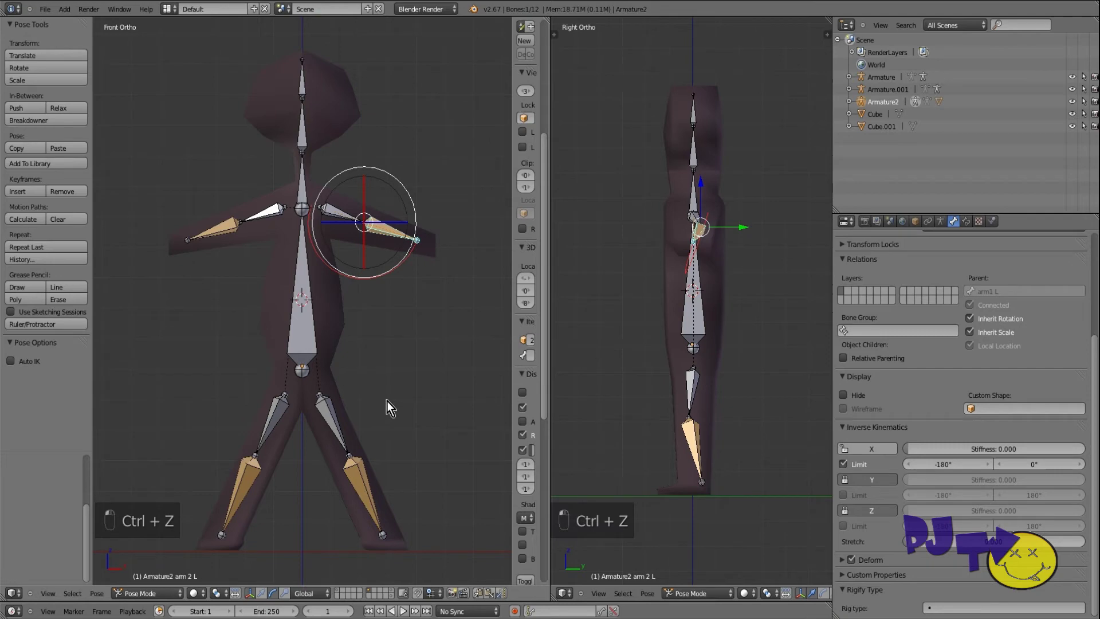
Set the forearm bone's X-axis IK stiffness to 0.448, test-move the arm in the front view, and undo that move.
left_click_drag(936, 453, 1020, 452)
key("g")
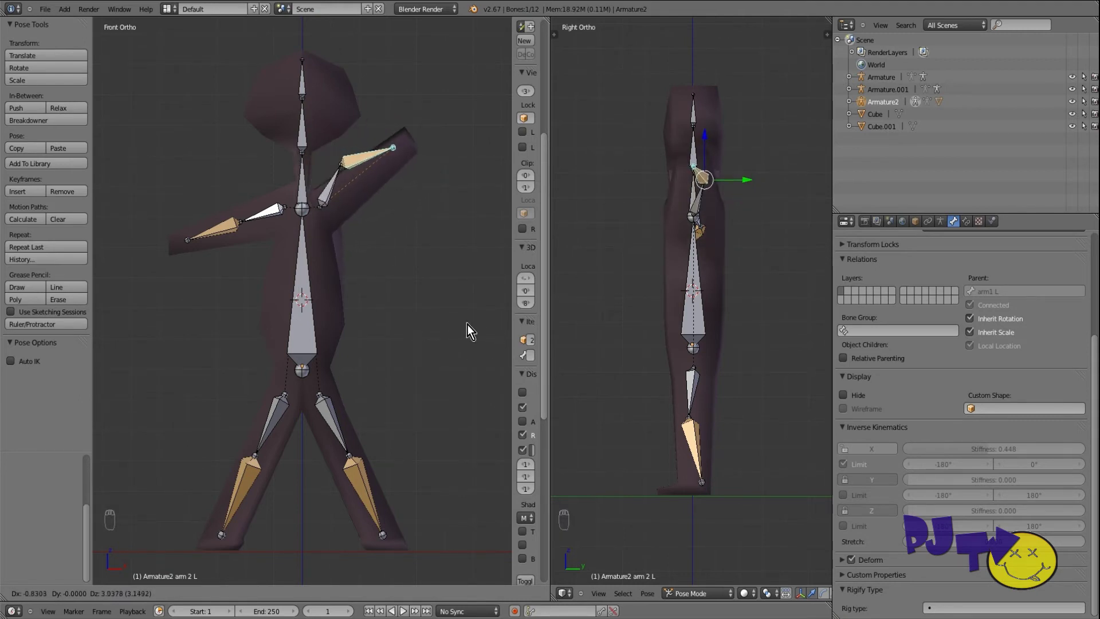
left_click(478, 422)
key("ctrl+z")
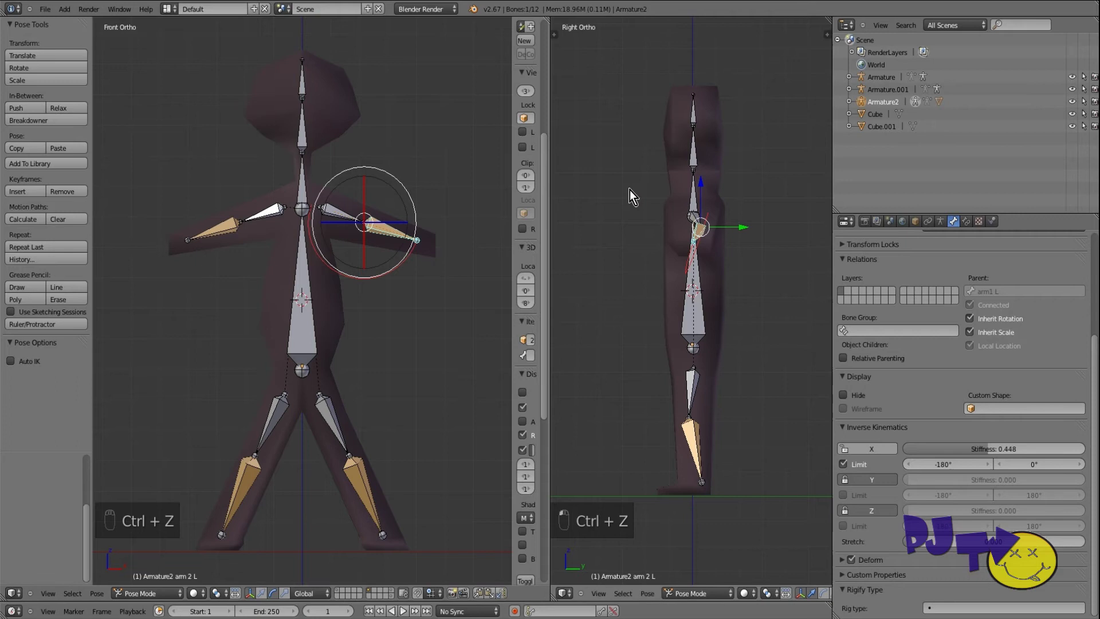
Switch to the translate manipulator, test-move the top head bone in the front view, and undo that move.
right_click(303, 89)
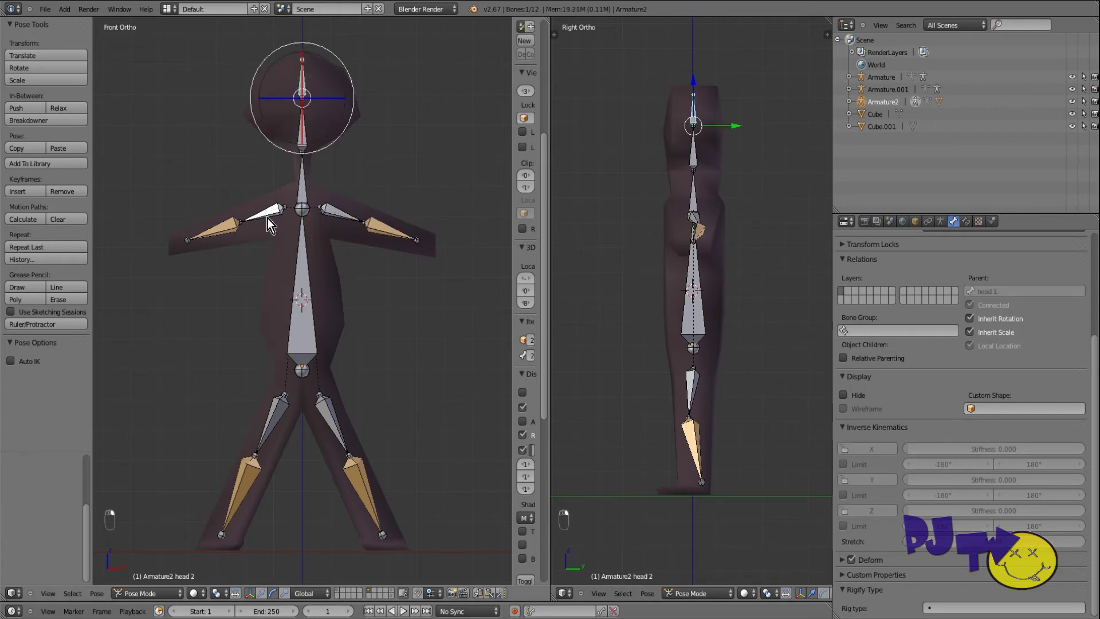
left_click(264, 594)
mouse_move(339, 101)
left_mouse_down()
mouse_move(369, 105)
mouse_move(339, 122)
left_mouse_up()
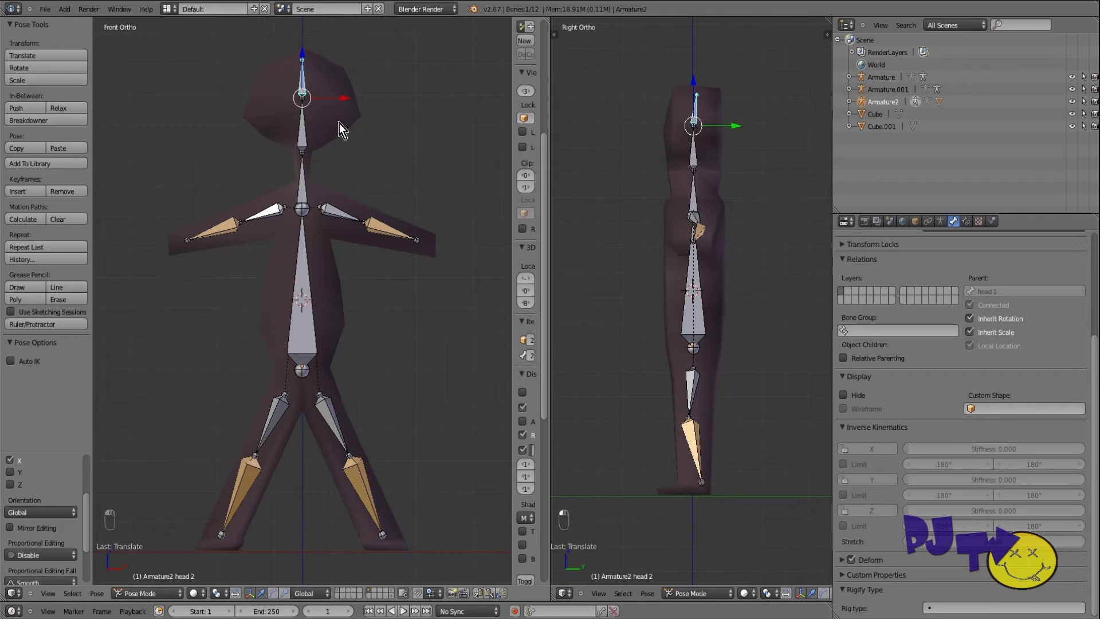
key("ctrl+z")
Test-move the lower head bone and the top head bone from side to side in the front view, reverting each move.
right_click(306, 132)
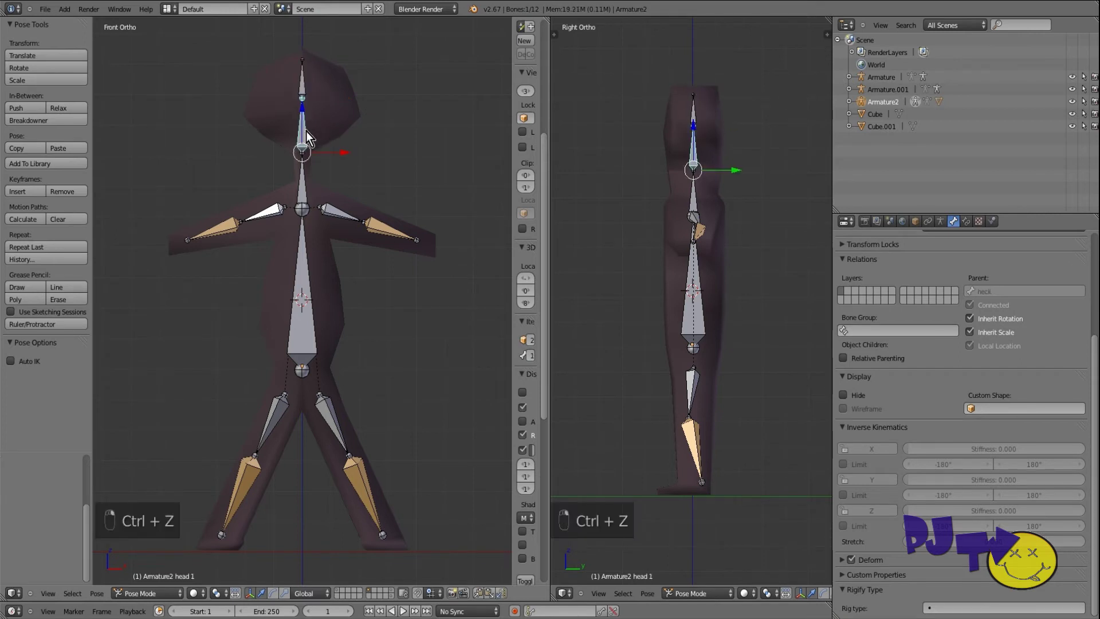
key("g")
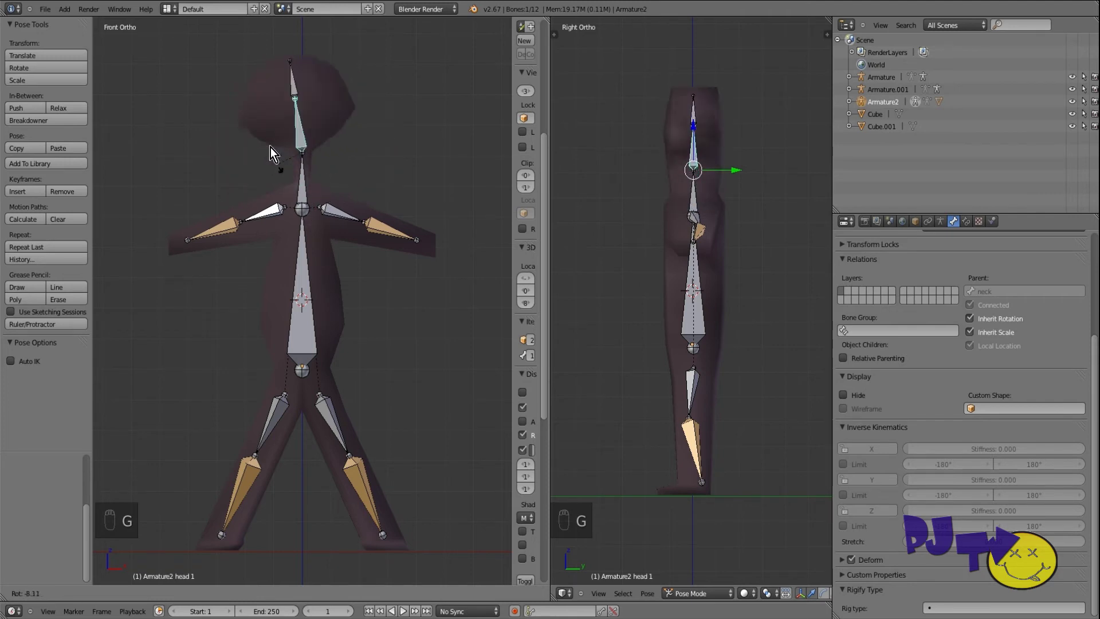
left_click(282, 164)
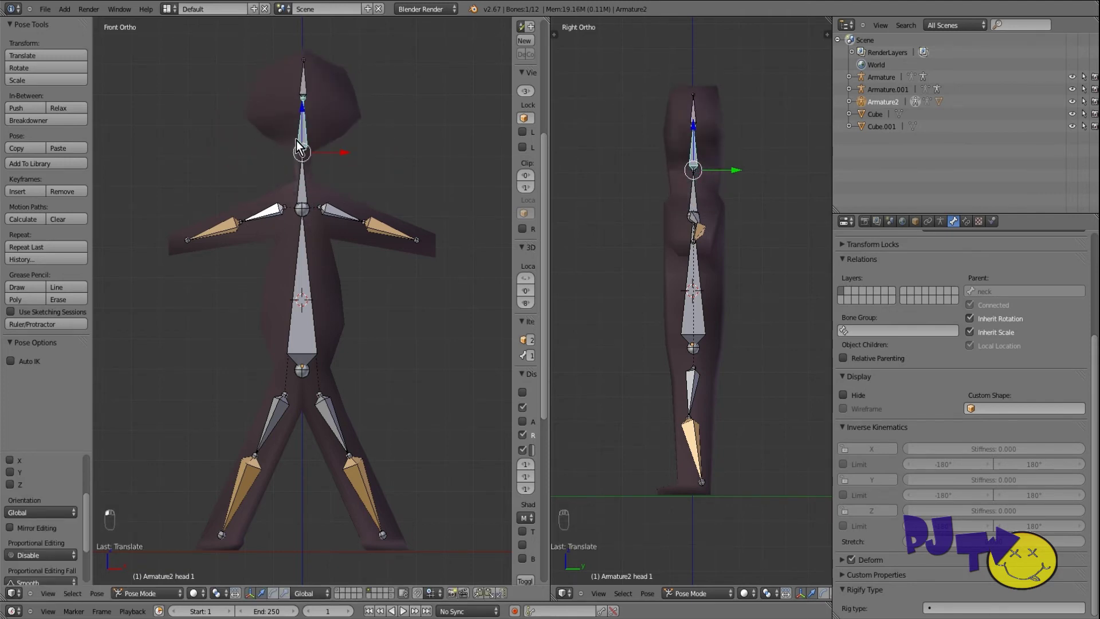
key("ctrl+z")
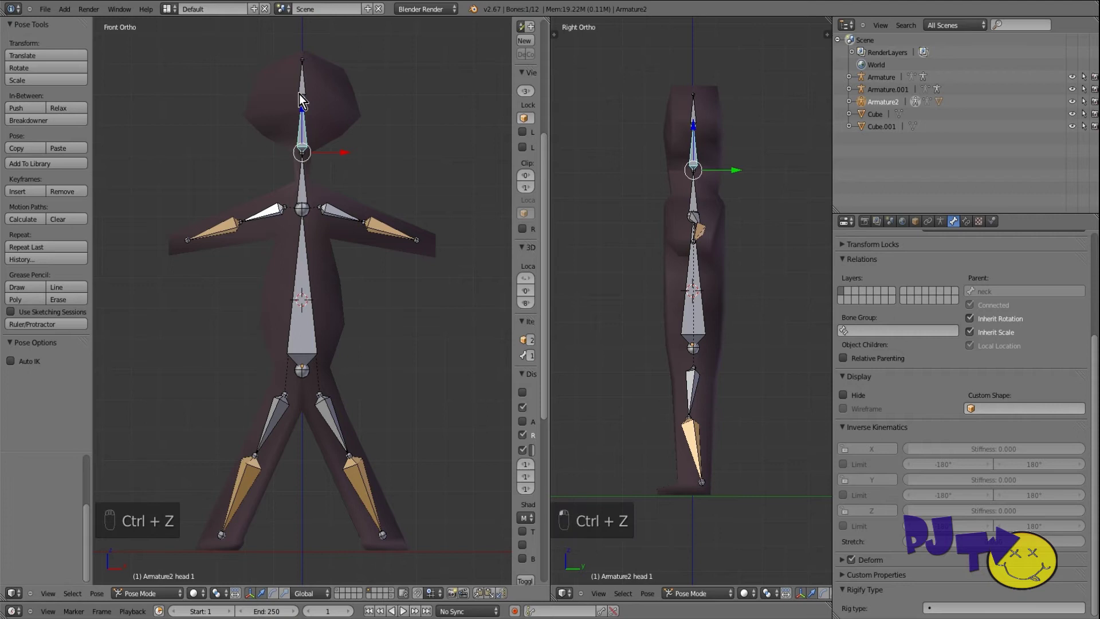
right_click(299, 93)
key("g")
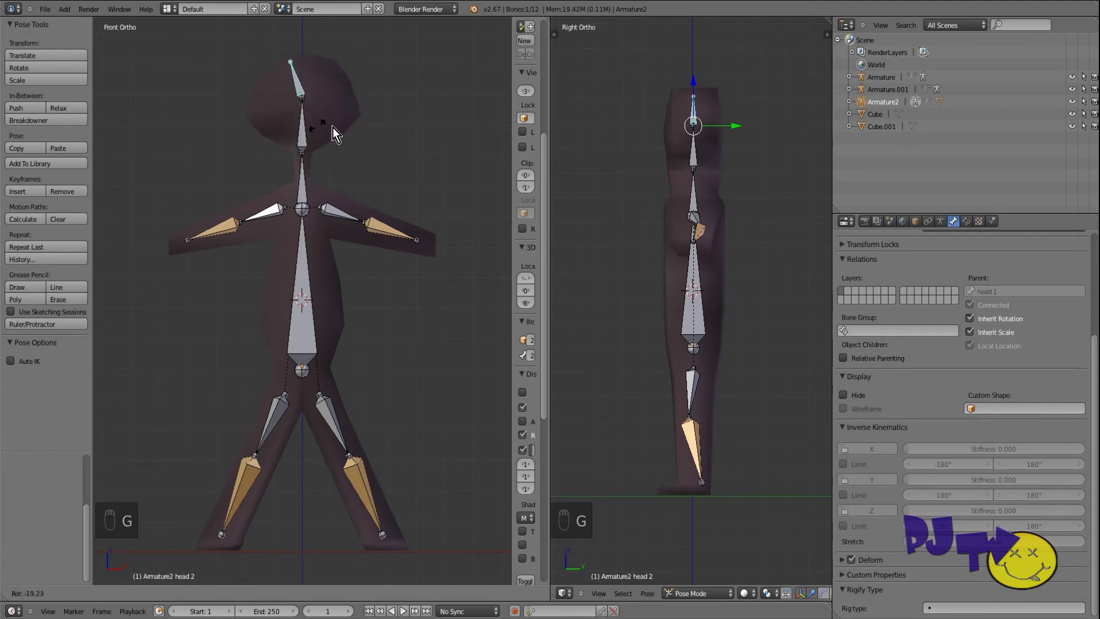
left_click(277, 138)
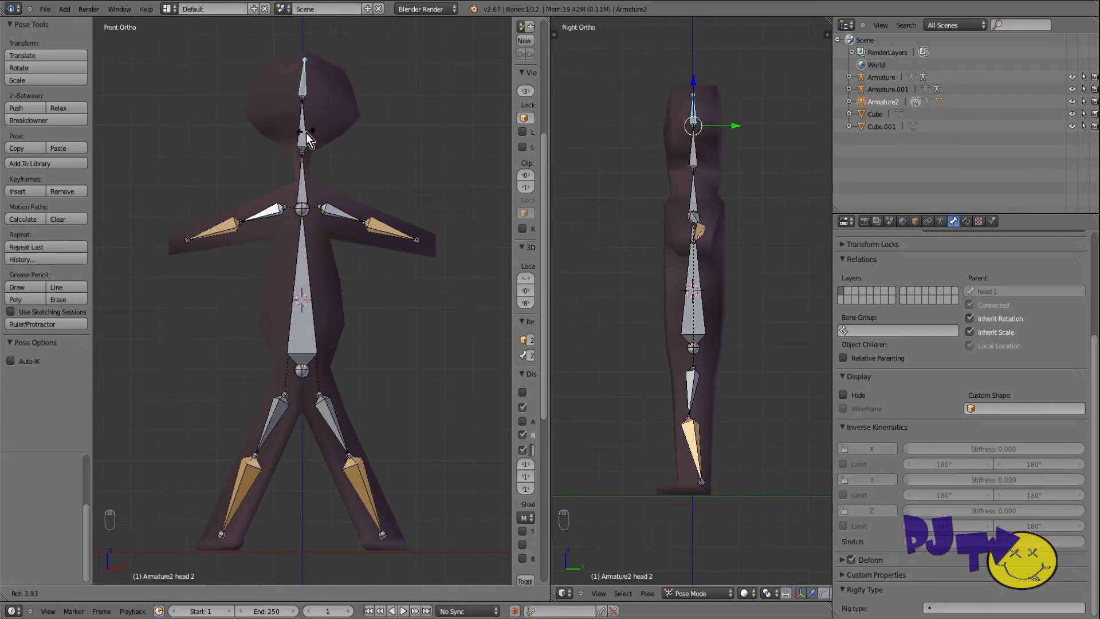
Test-move the torso bone up and down along the Z axis, and undo that move.
right_click(302, 330)
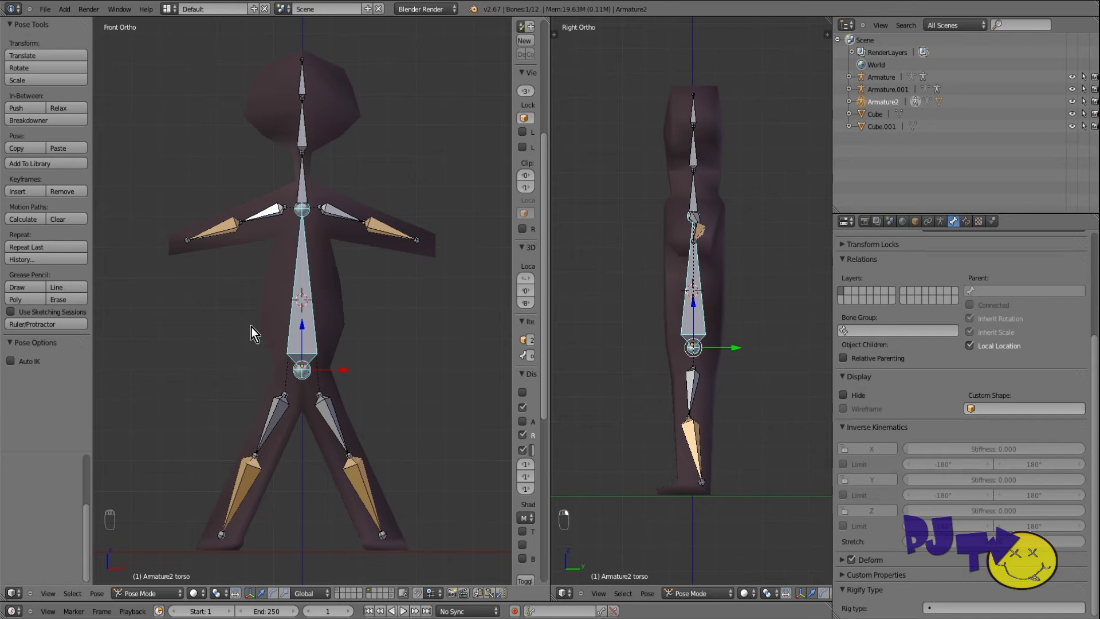
right_click(352, 476)
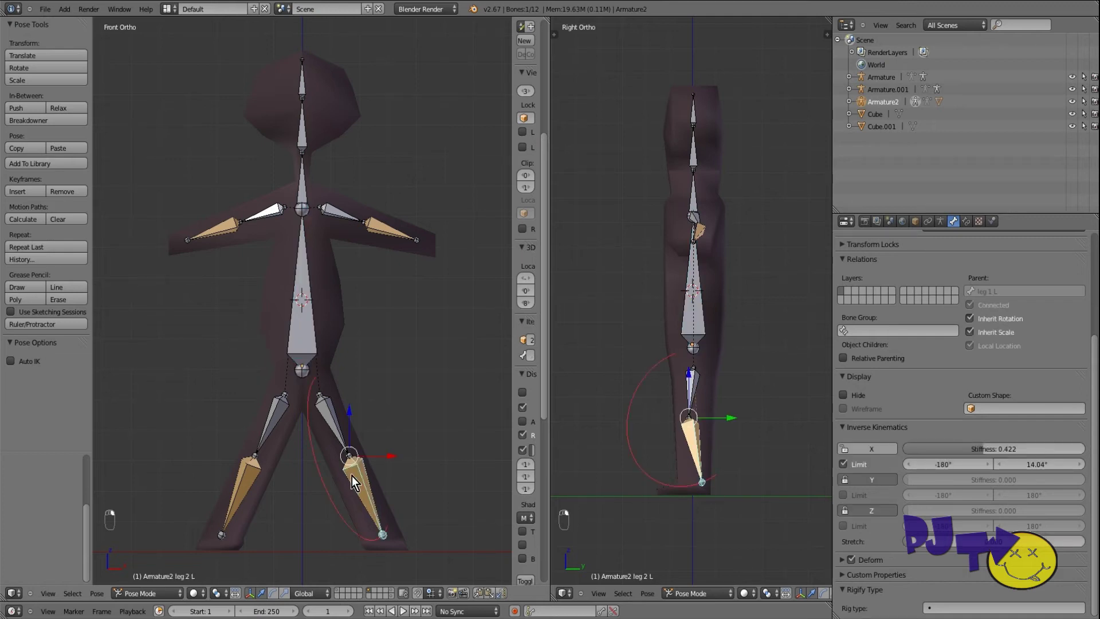
right_click(313, 334)
key("g")
key("z")
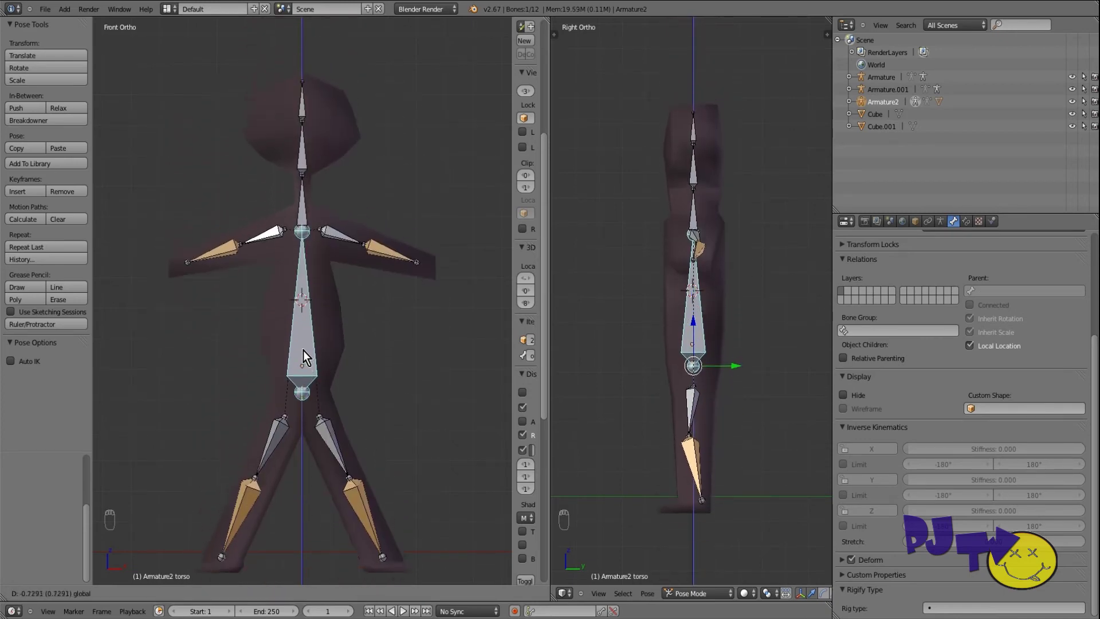
left_click(303, 312)
key("ctrl+z")
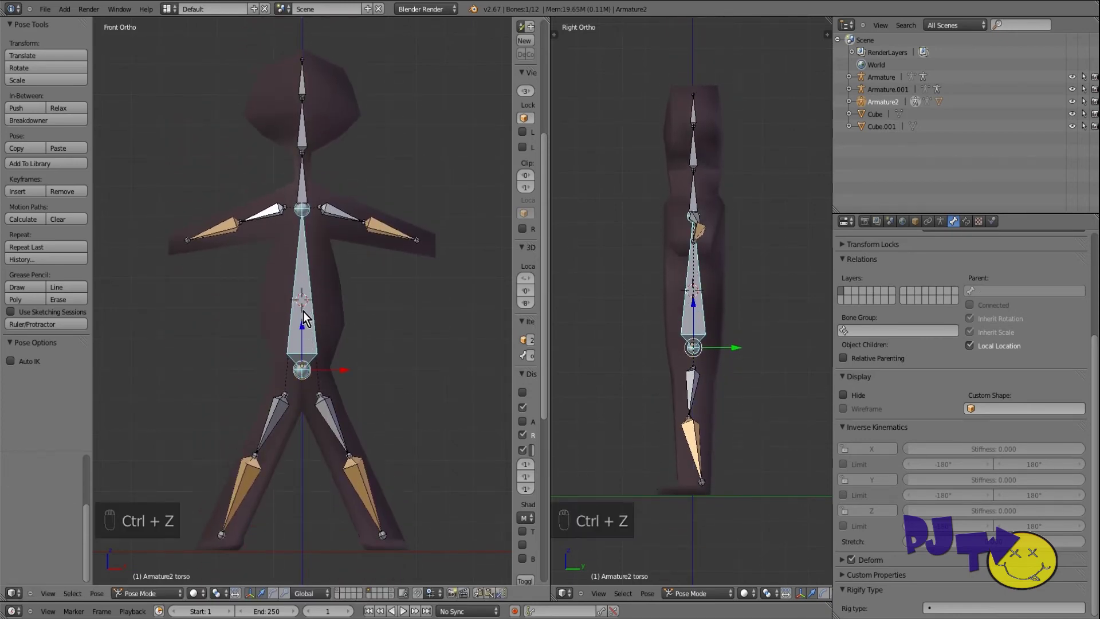
Test-move the left lower leg bone upward along the Z axis, and undo that move.
right_click(355, 482)
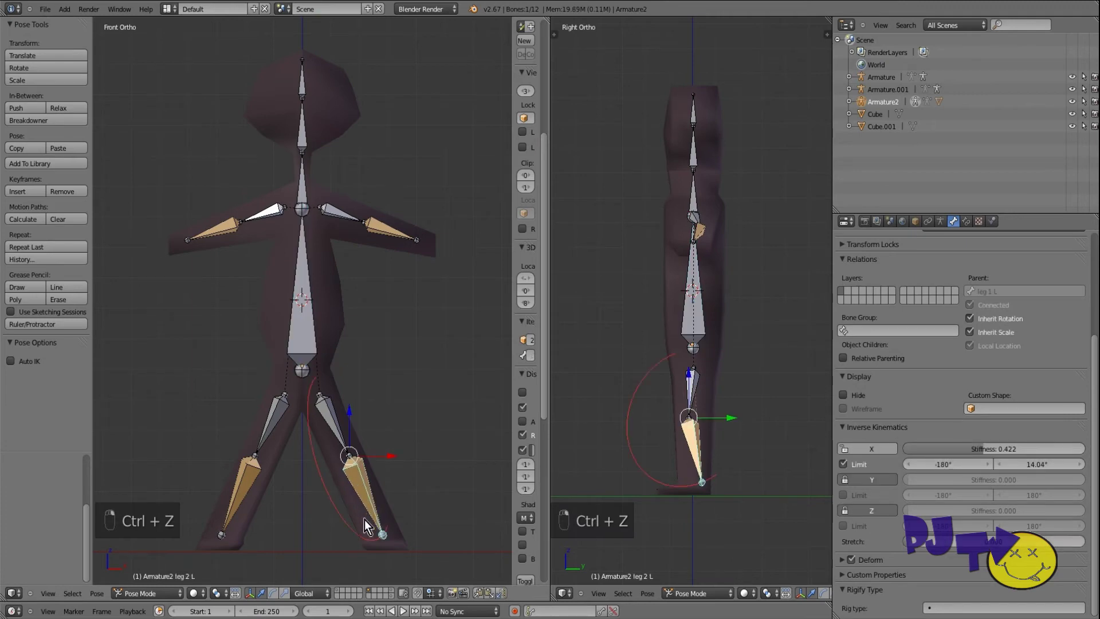
key("g")
key("z")
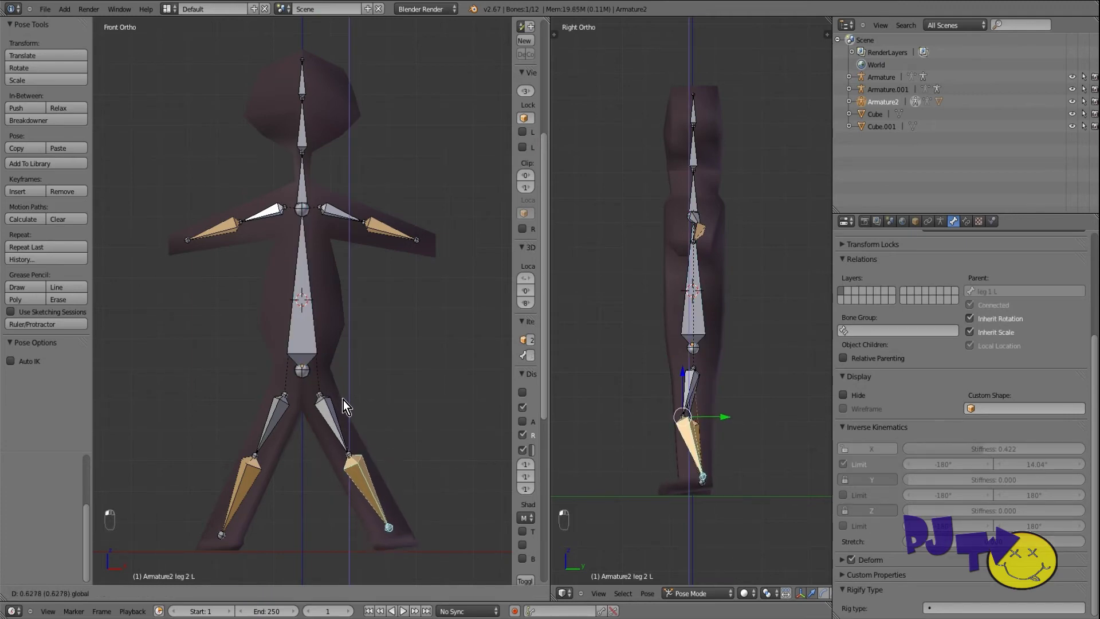
left_click(342, 401)
key("ctrl+z")
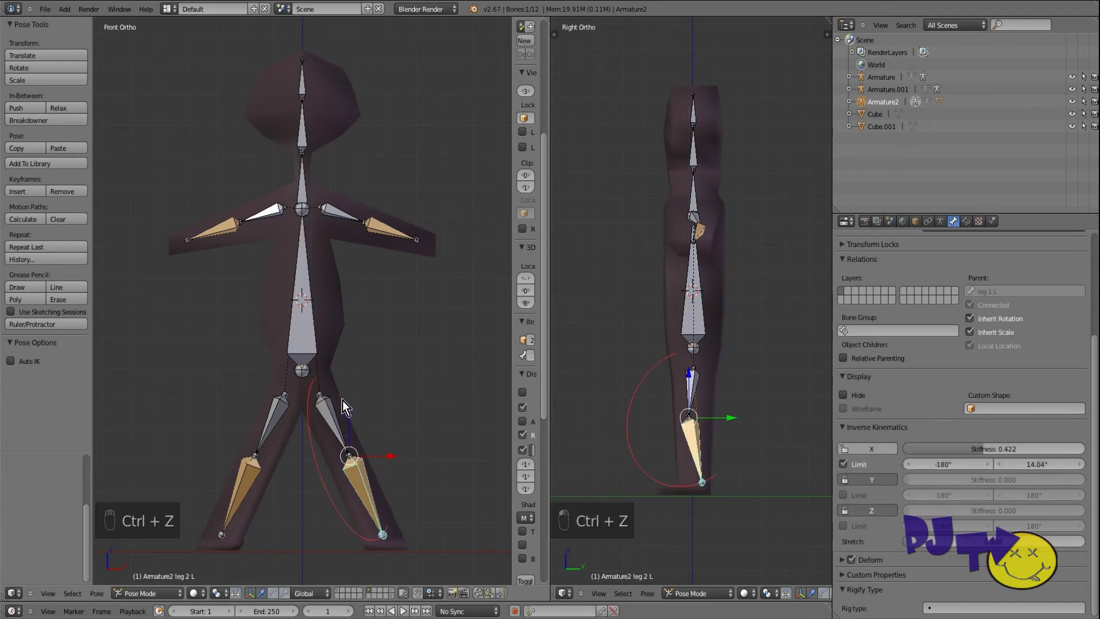
Put the armature in Edit Mode and select the ankle joint at the end of the left lower leg bone.
scroll(341, 411, "down", 2)
mouse_move(322, 439)
middle_mouse_down()
mouse_move(290, 435)
mouse_move(254, 453)
mouse_move(335, 439)
mouse_move(302, 445)
middle_mouse_up()
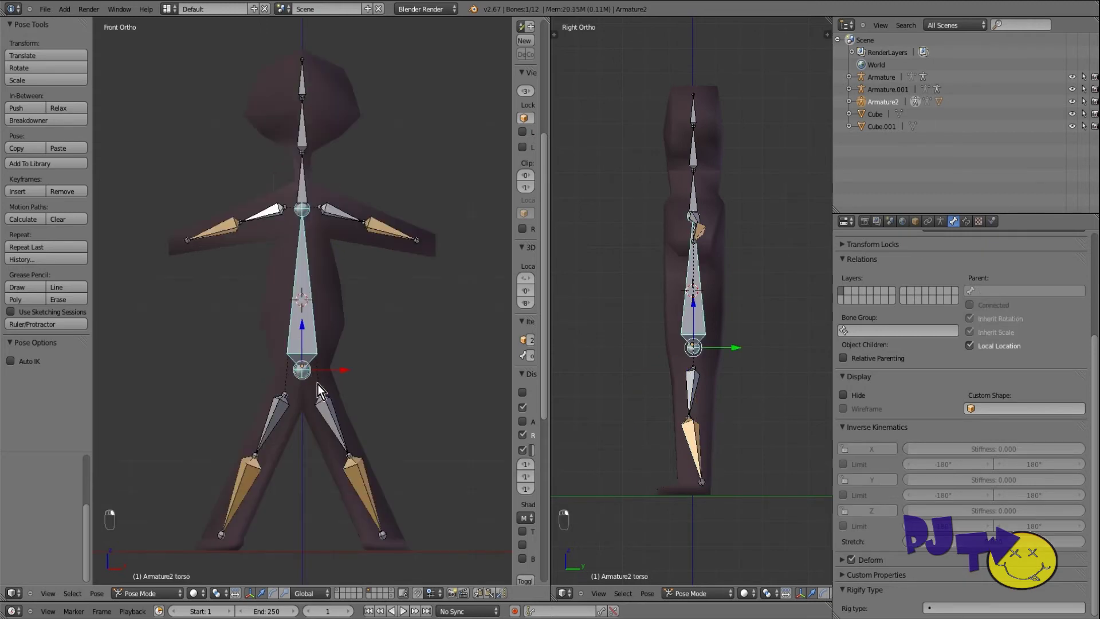
right_click(358, 467)
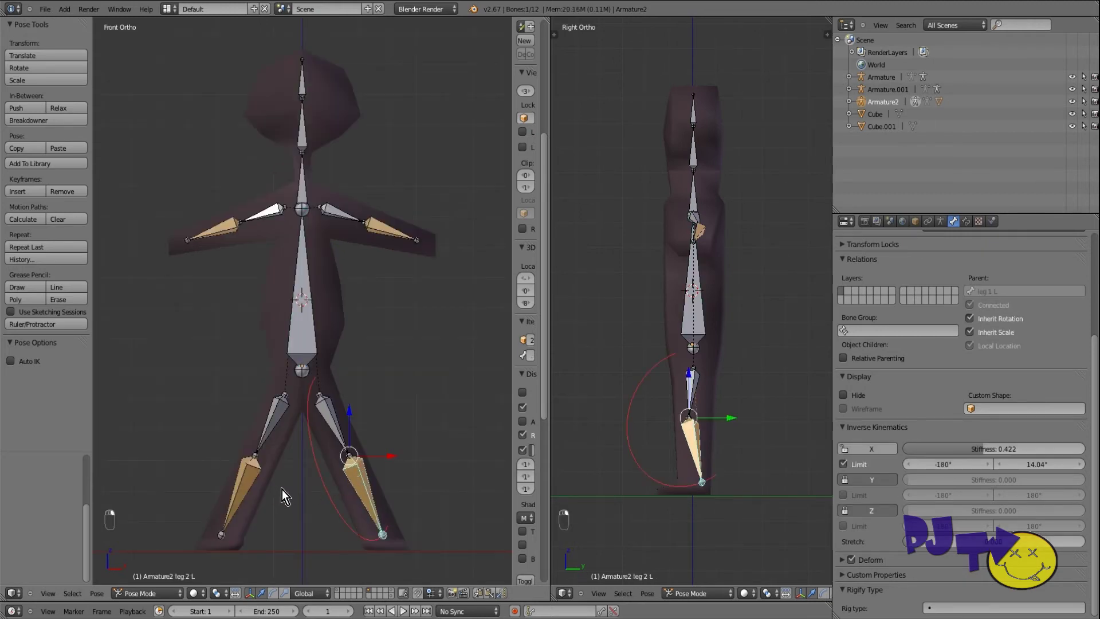
scroll(287, 489, "down", 1)
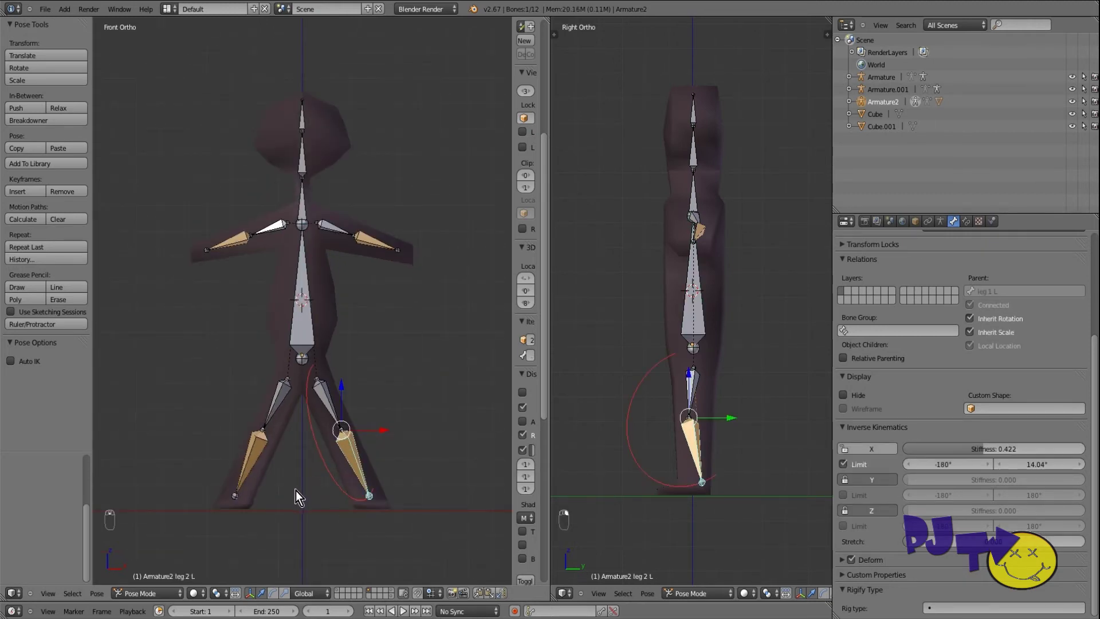
scroll(295, 490, "up", 1)
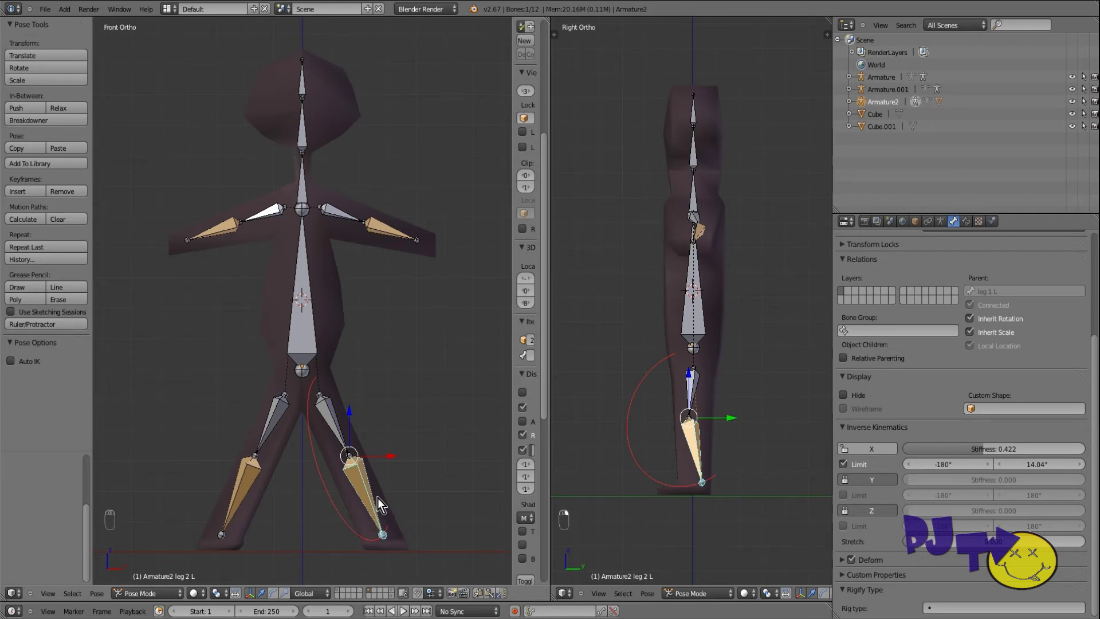
left_click(158, 594)
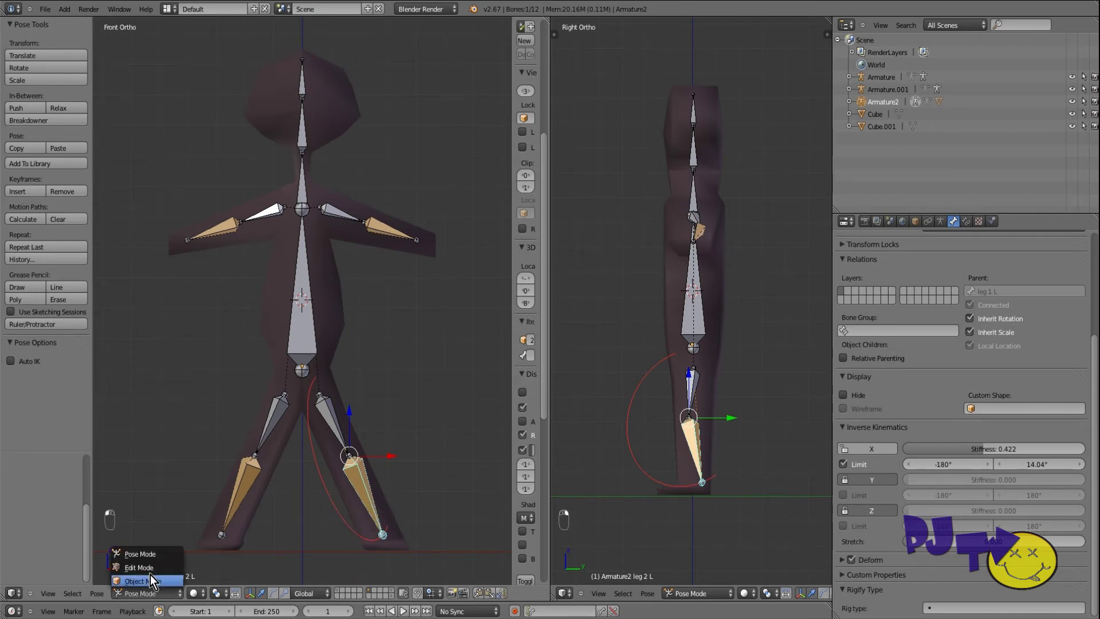
left_click(144, 567)
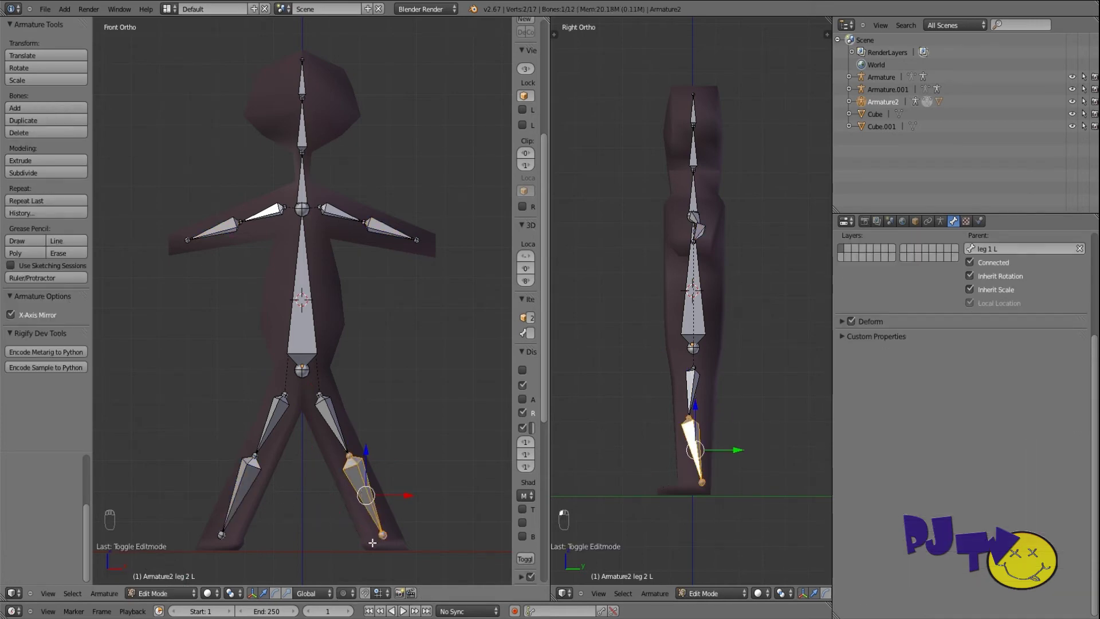
scroll(373, 543, "up", 1)
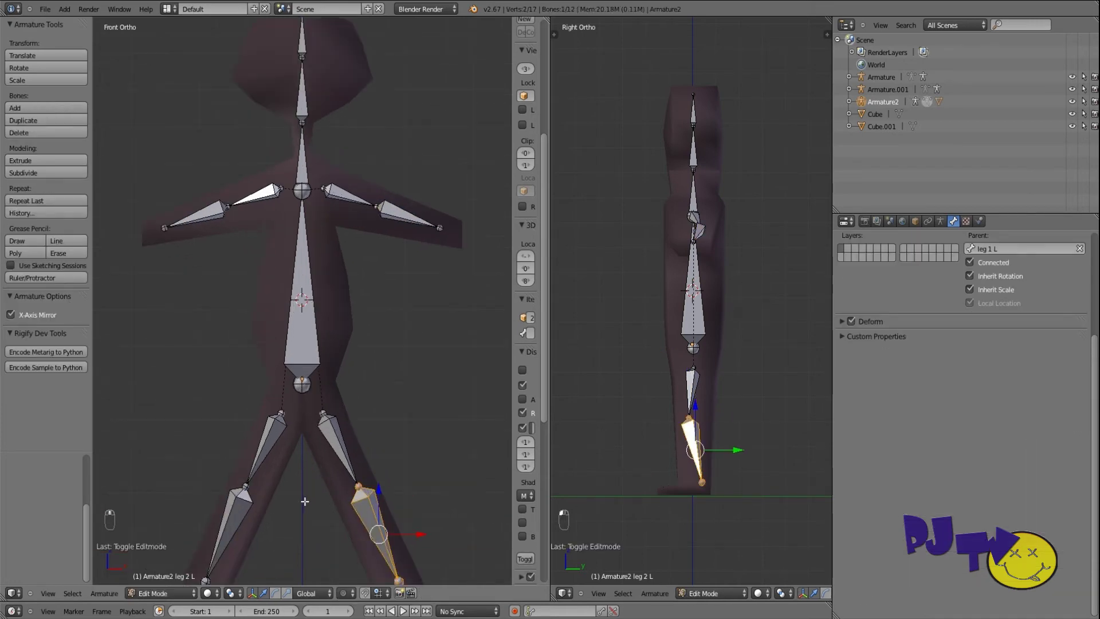
scroll(305, 501, "down", 2)
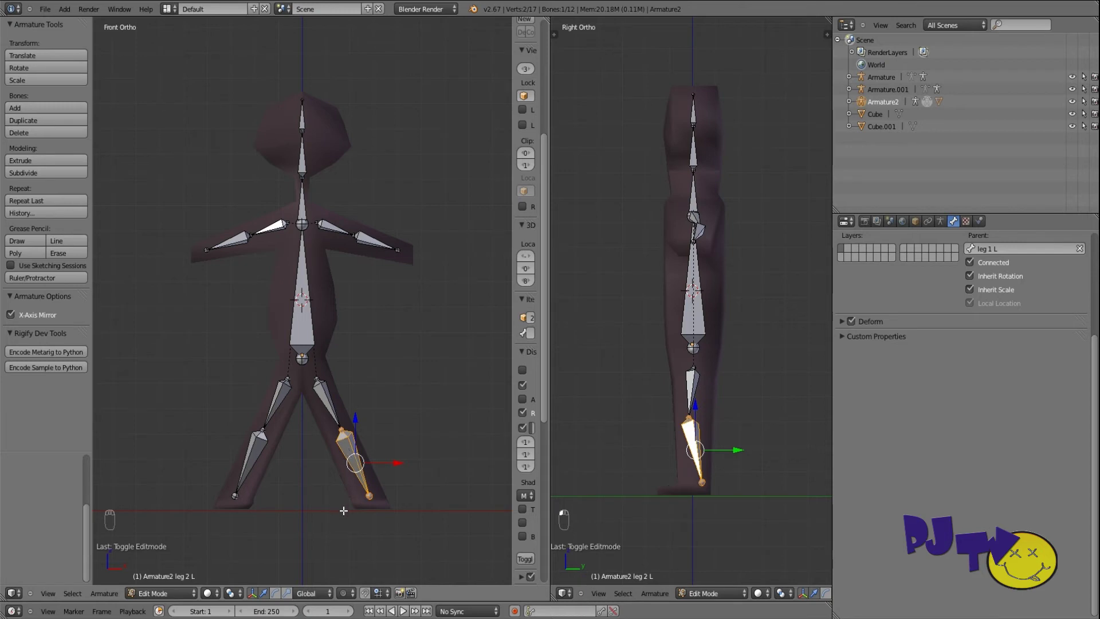
right_click(369, 496)
key("ctrl+shift+m")
right_click(369, 497)
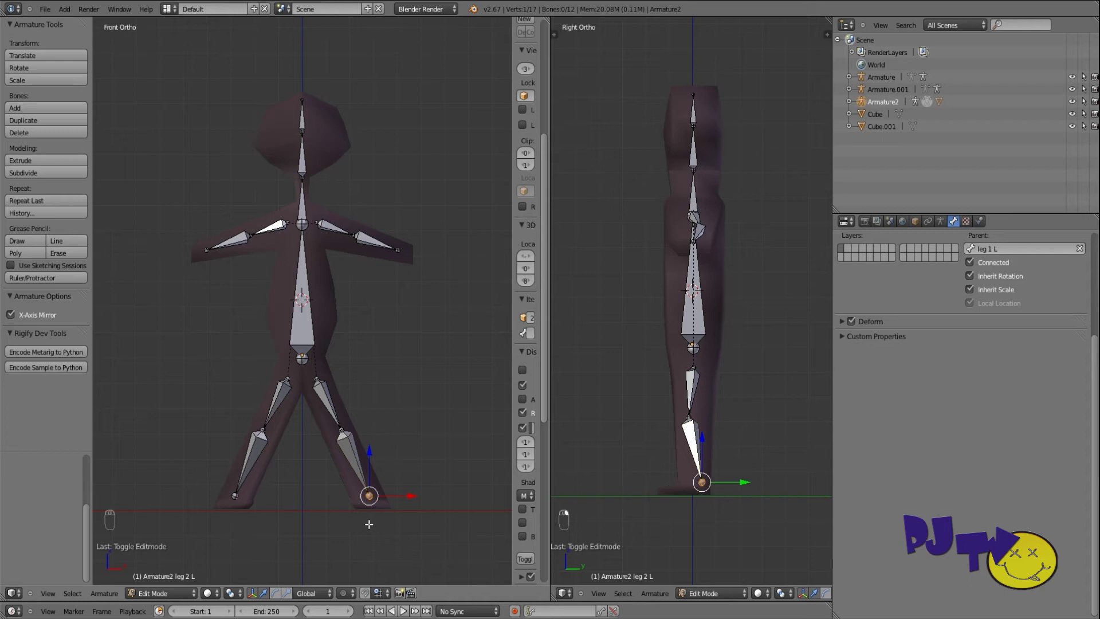
Try a free mirrored extrusion downward from the ankle joints, and undo it.
key("shift+e")
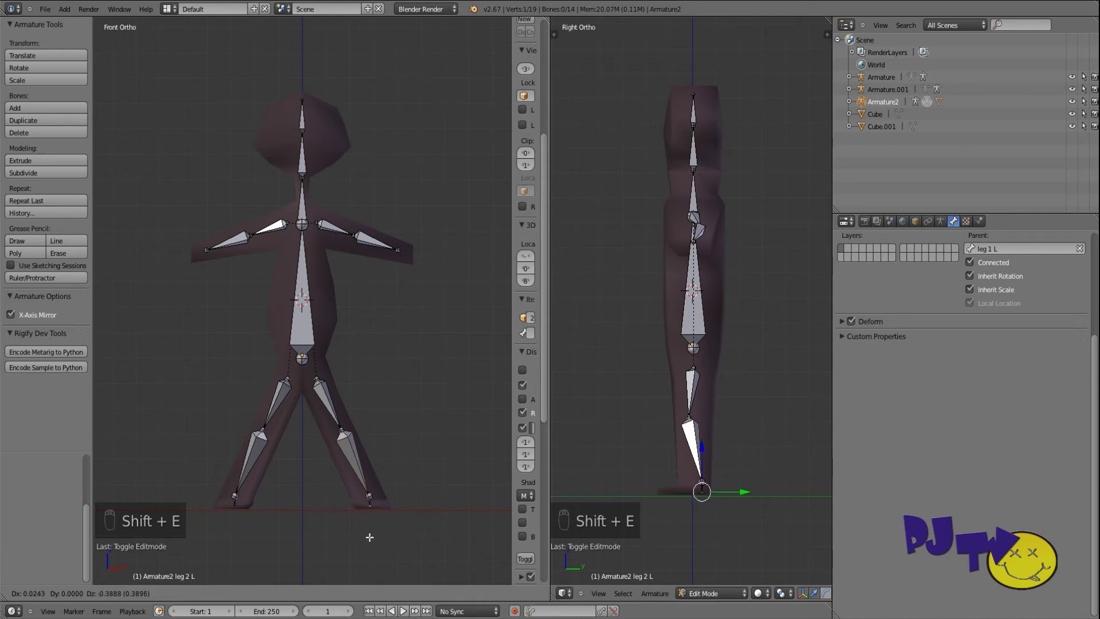
left_click(374, 582)
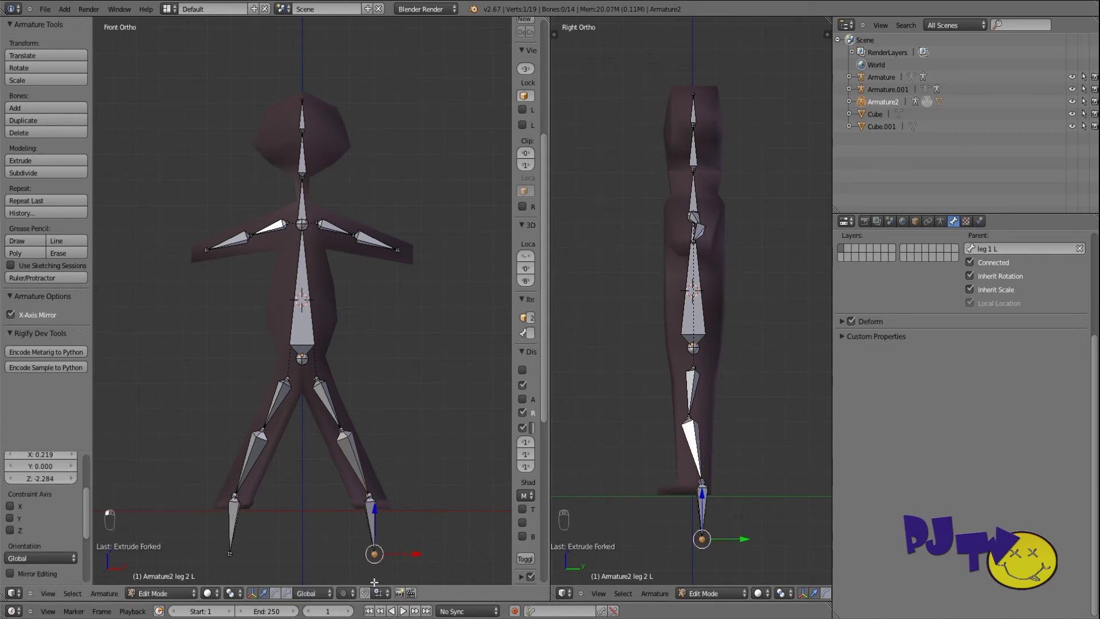
key("ctrl+z")
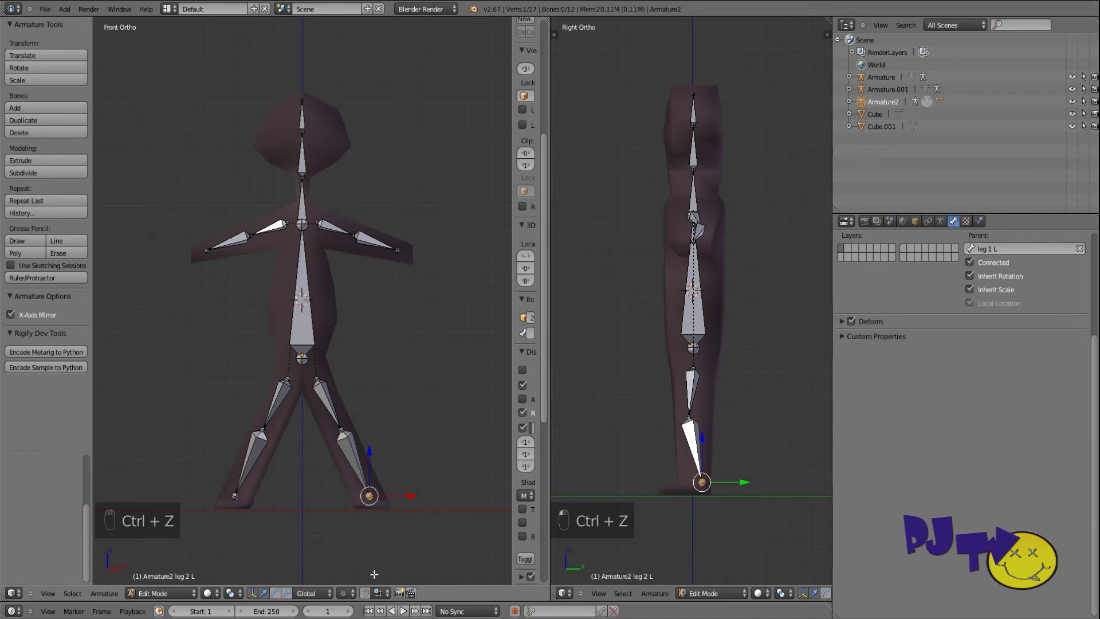
Extrude a mirrored pair of bones straight down from the ankle joints, about 2 units along the Z axis.
key("shift+e")
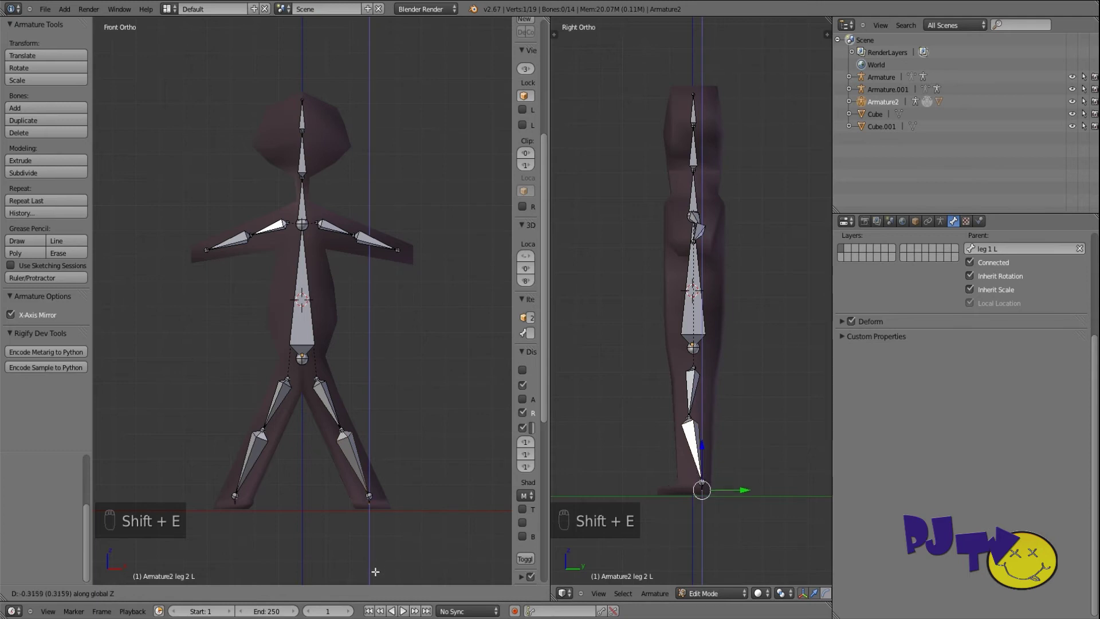
left_click(369, 547)
scroll(354, 526, "down", 1)
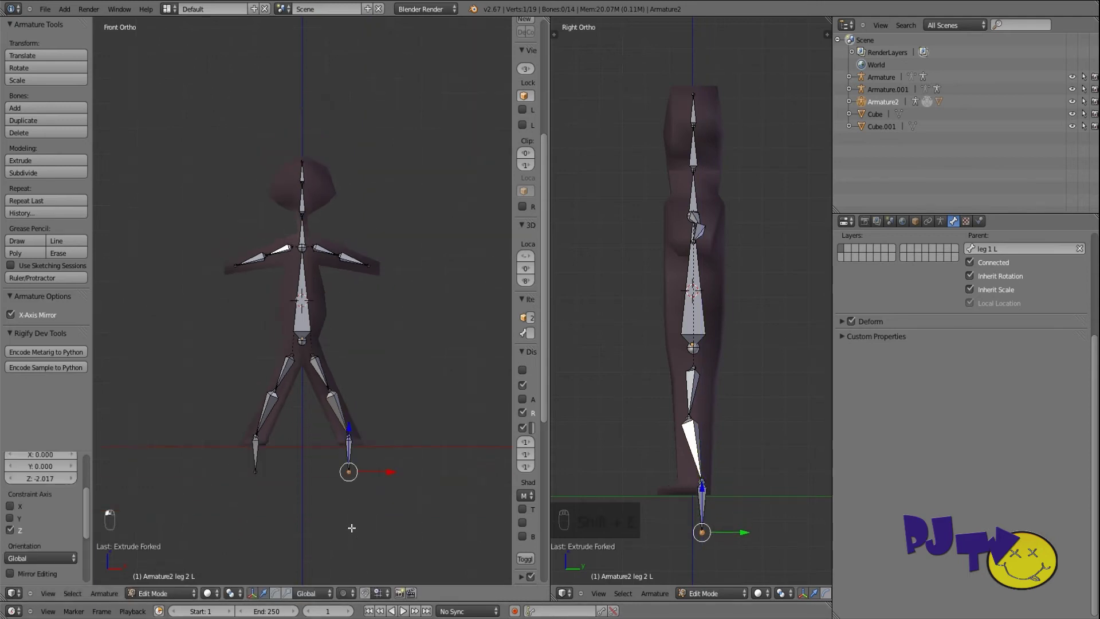
Clear the parent of the newly extruded bone below the left ankle.
right_click(354, 486)
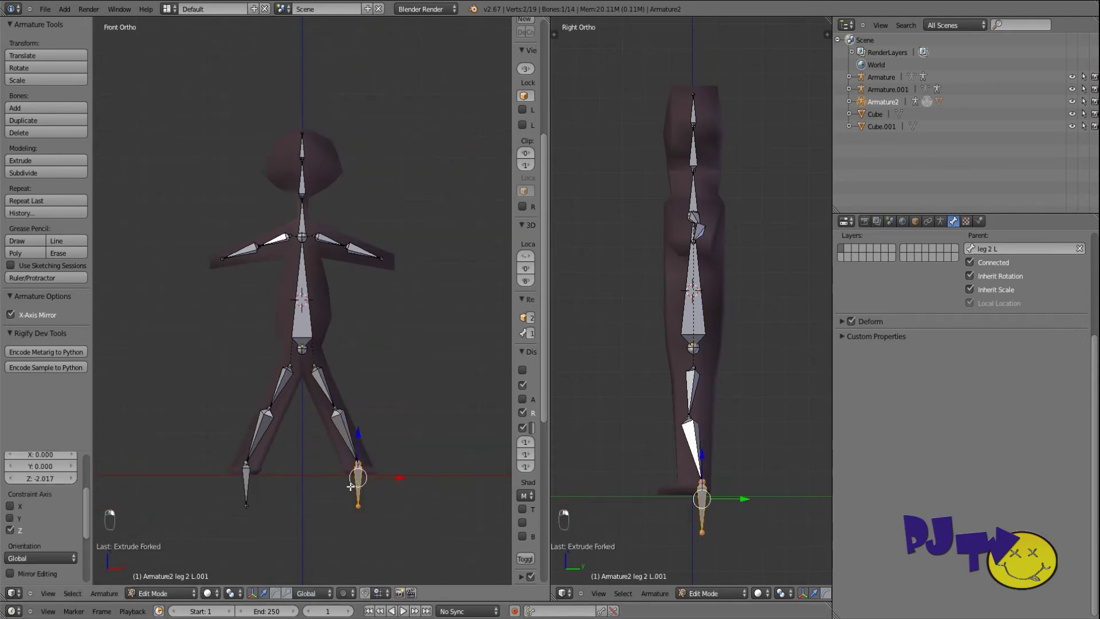
left_click(107, 593)
mouse_move(143, 326)
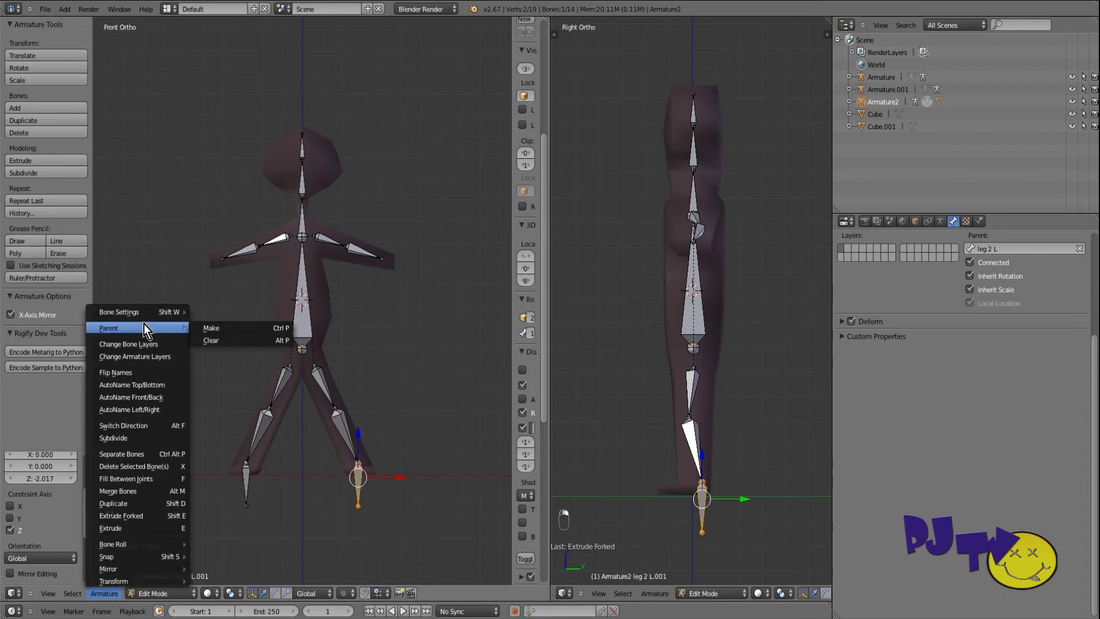
left_click(208, 336)
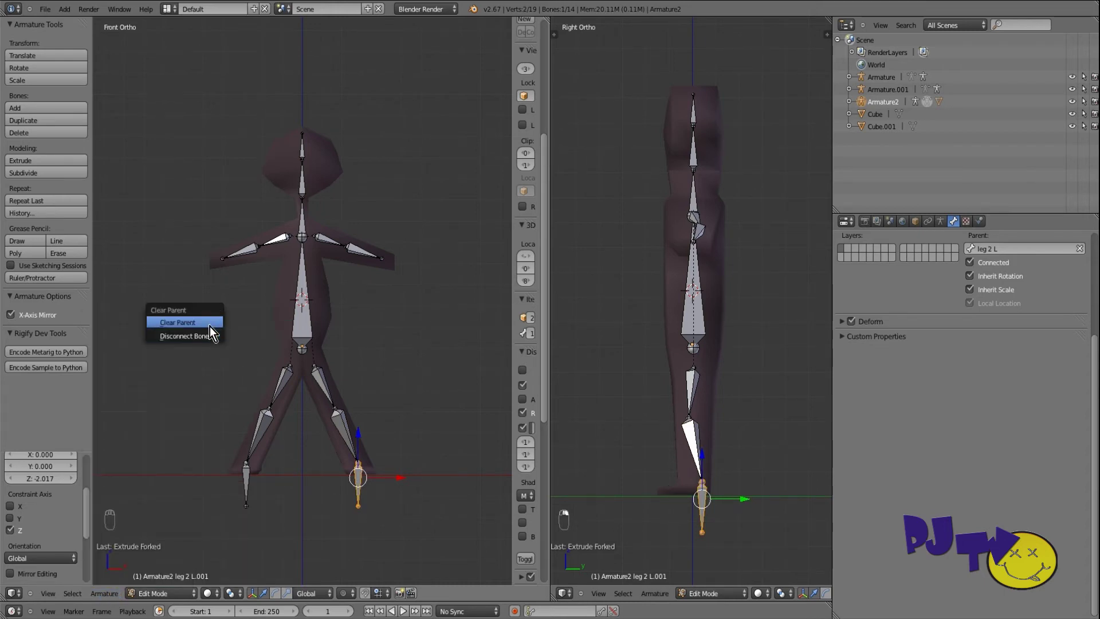
left_click(210, 325)
Move the unparented bone below the left ankle down along the Z axis by about 0.5 units.
right_click(357, 469)
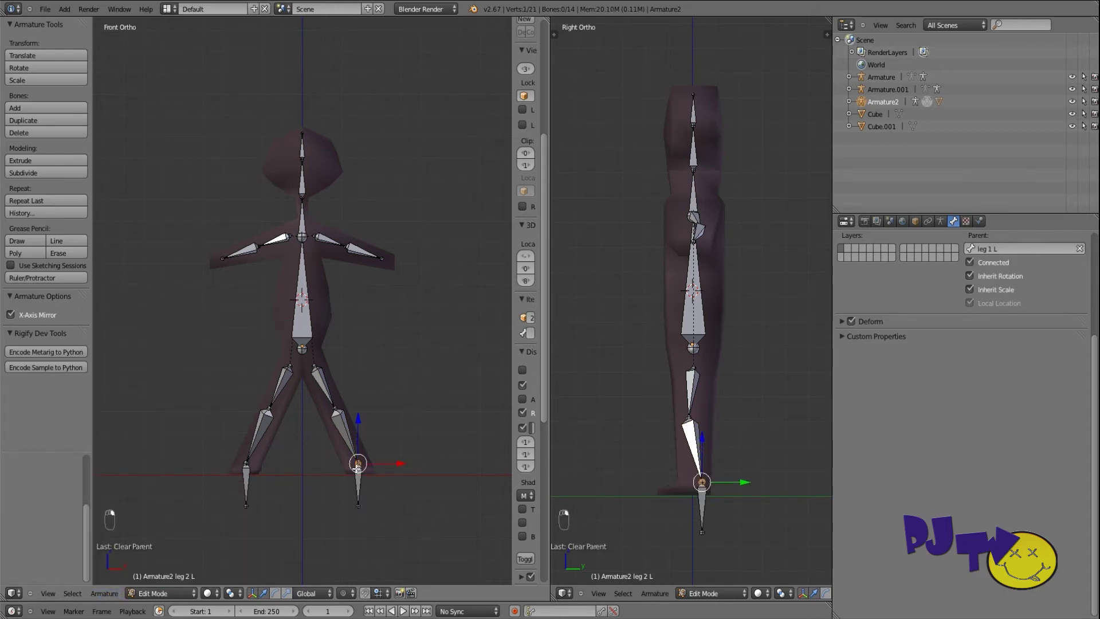
right_click(357, 469)
key("g")
key("z")
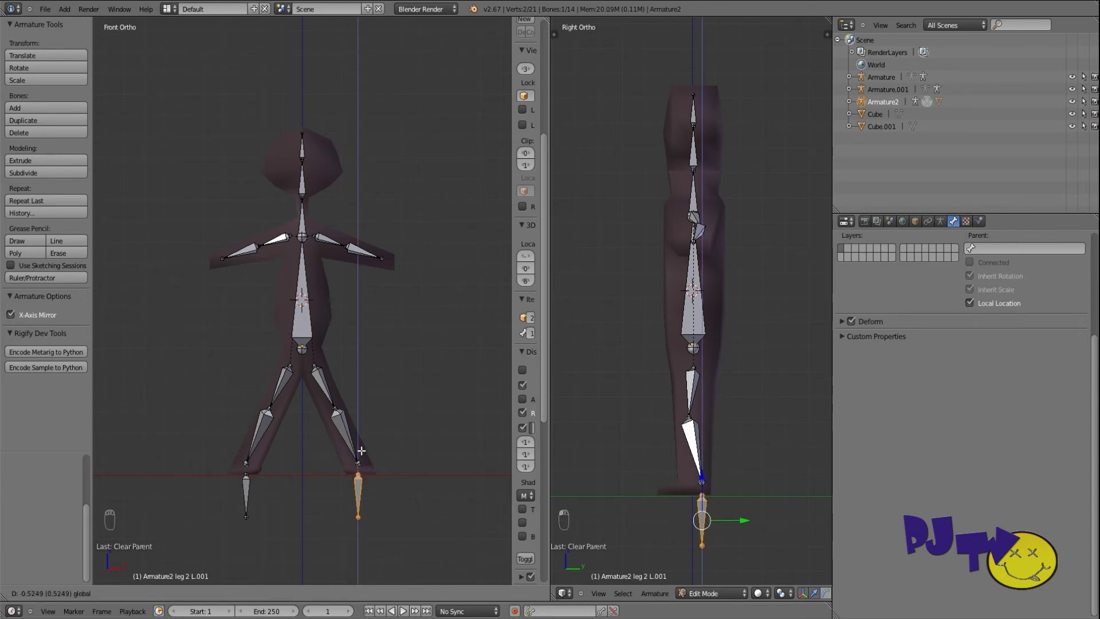
left_click(362, 452)
scroll(362, 462, "up", 1)
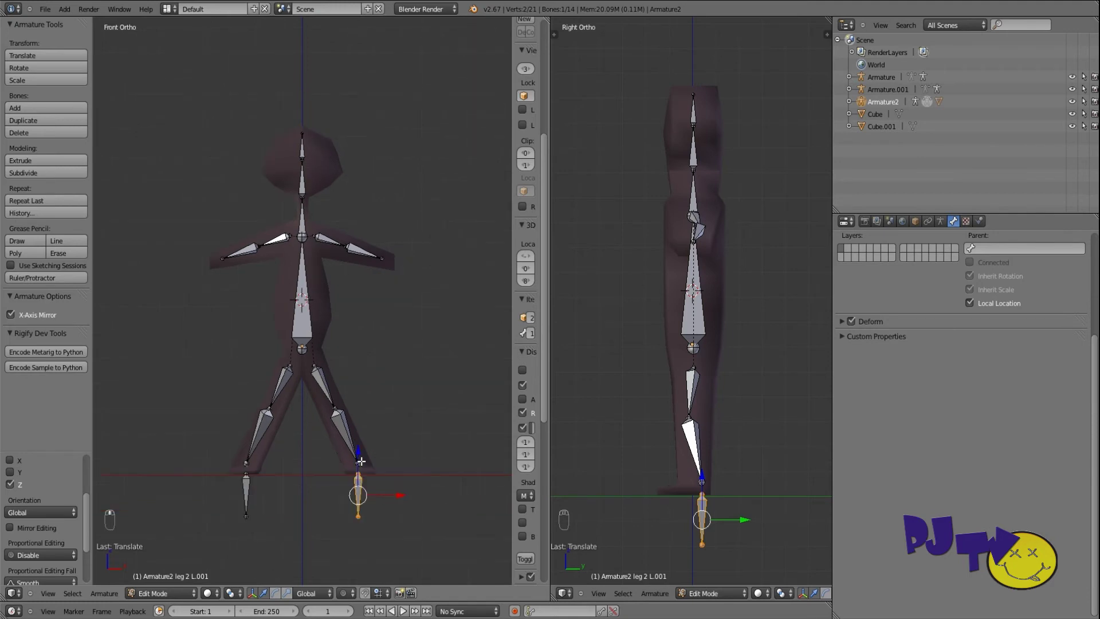
Fine-tune the height of the unparented bone below the left ankle along the Z axis, just under the foot.
right_click(369, 496)
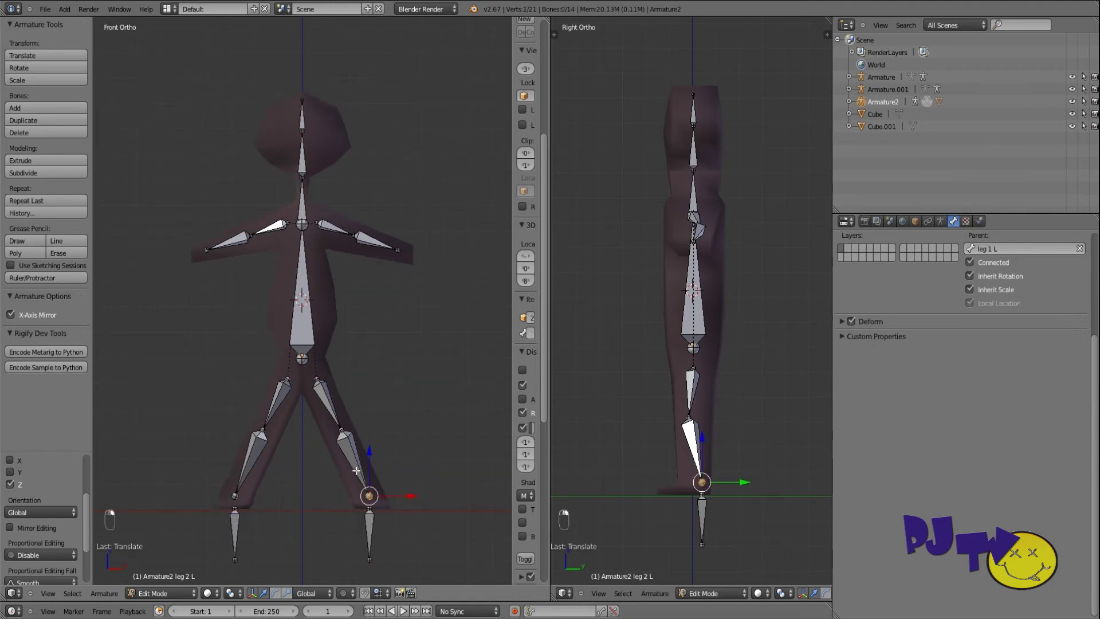
right_click(373, 521)
key("g")
key("z")
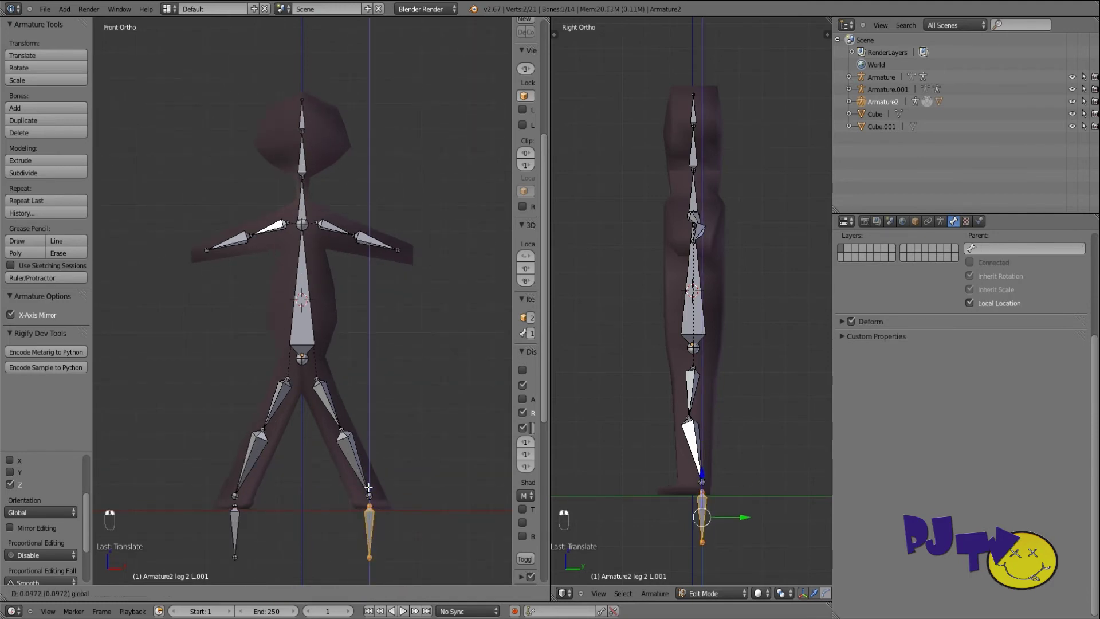
left_click(369, 489)
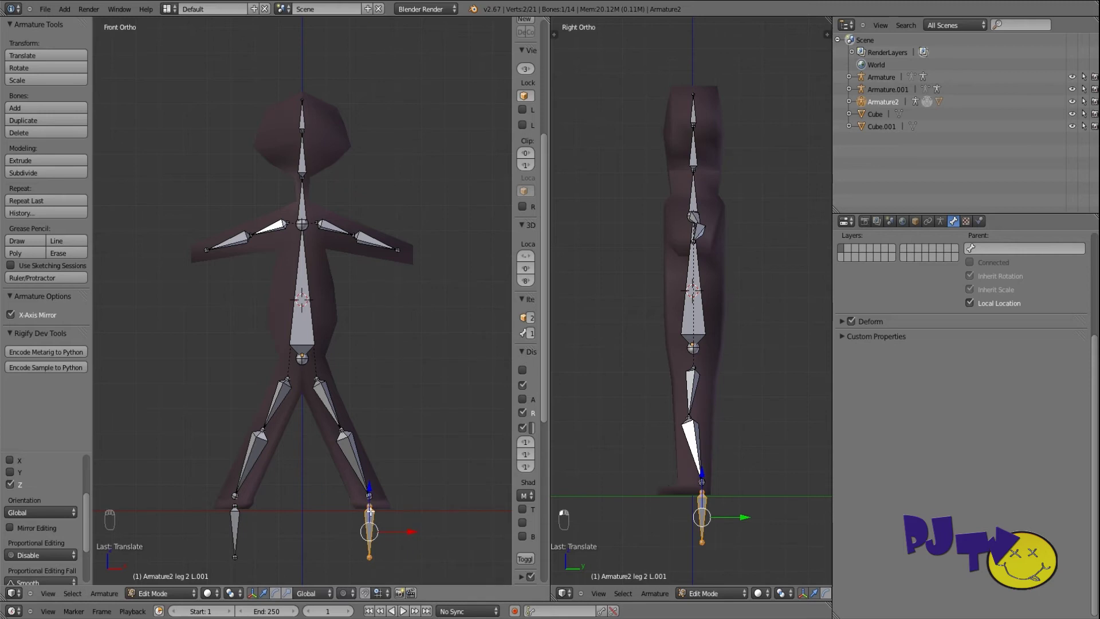
key("g")
key("z")
left_click(370, 494)
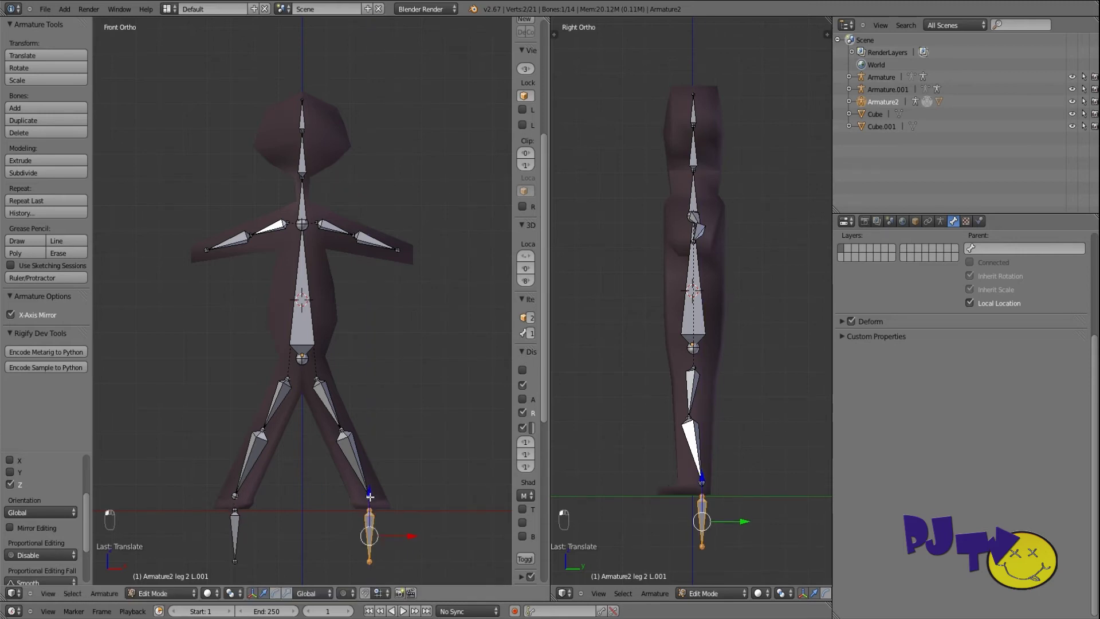
Move the unparented bone below the left ankle down along the Z axis by about 0.2 units in front view.
scroll(370, 498, "down", 1)
scroll(386, 482, "down", 1)
scroll(375, 481, "down", 3)
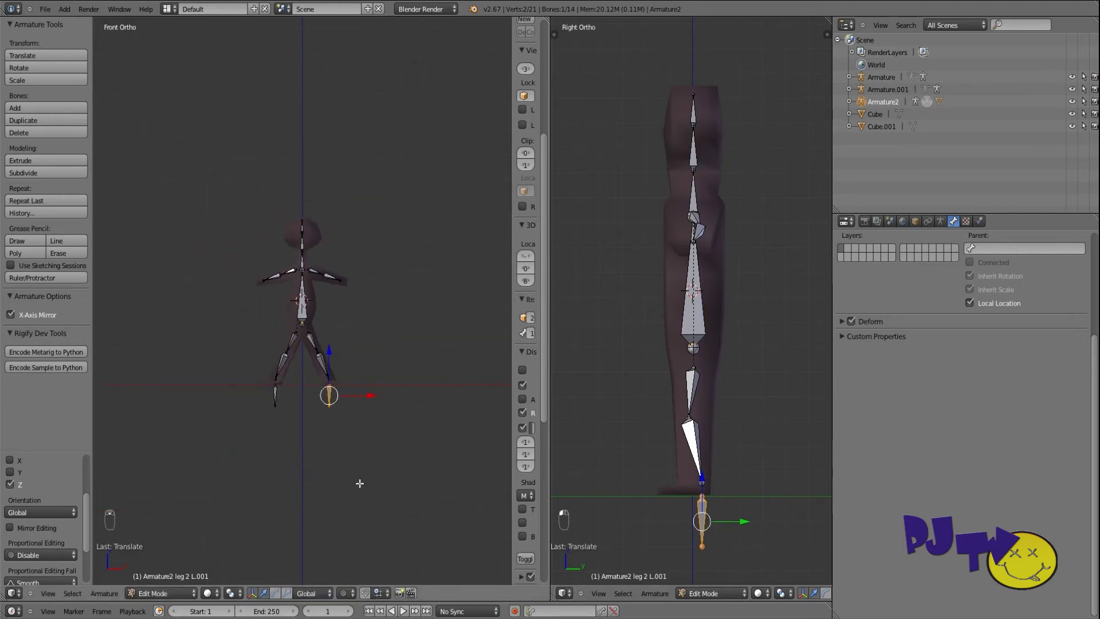
key("KP_1")
middle_click_drag(327, 440, 408, 442)
scroll(389, 459, "up", 1)
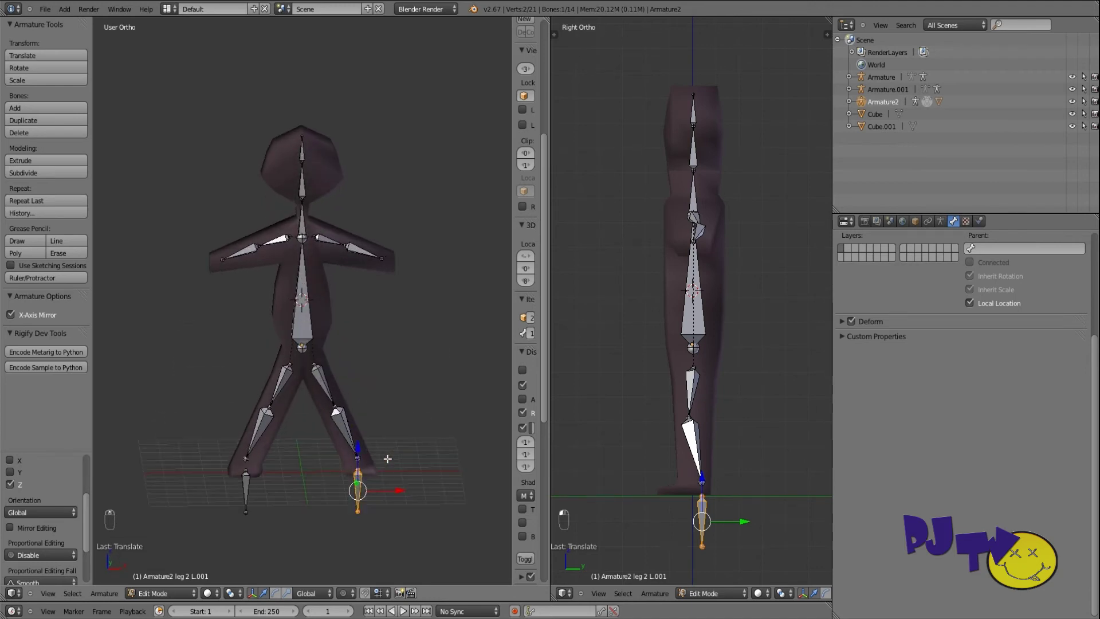
key("KP_1")
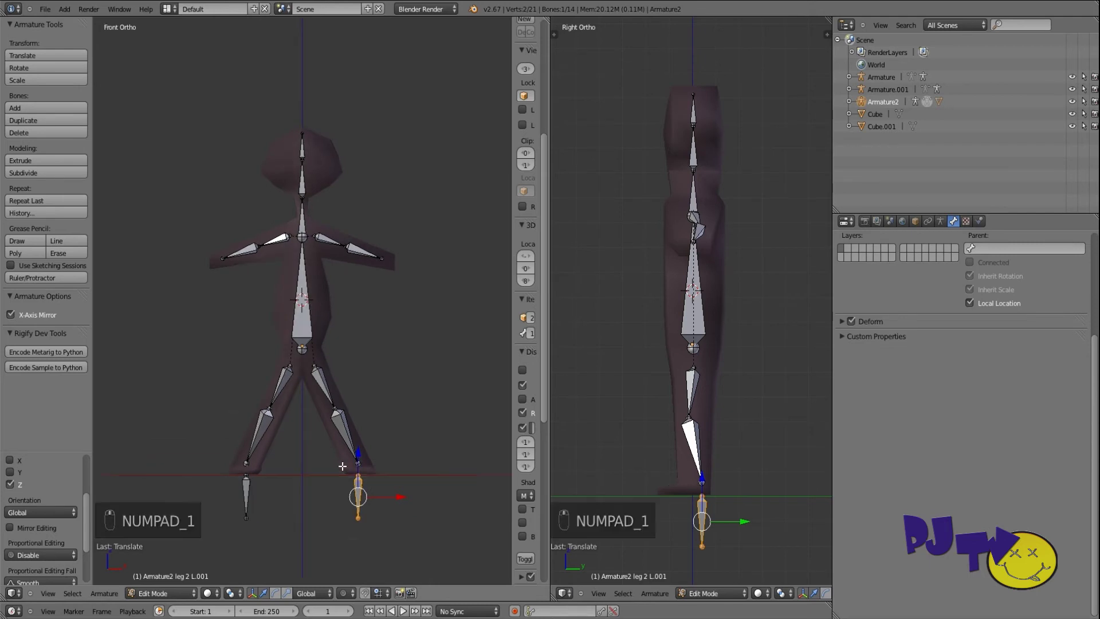
key("g")
key("z")
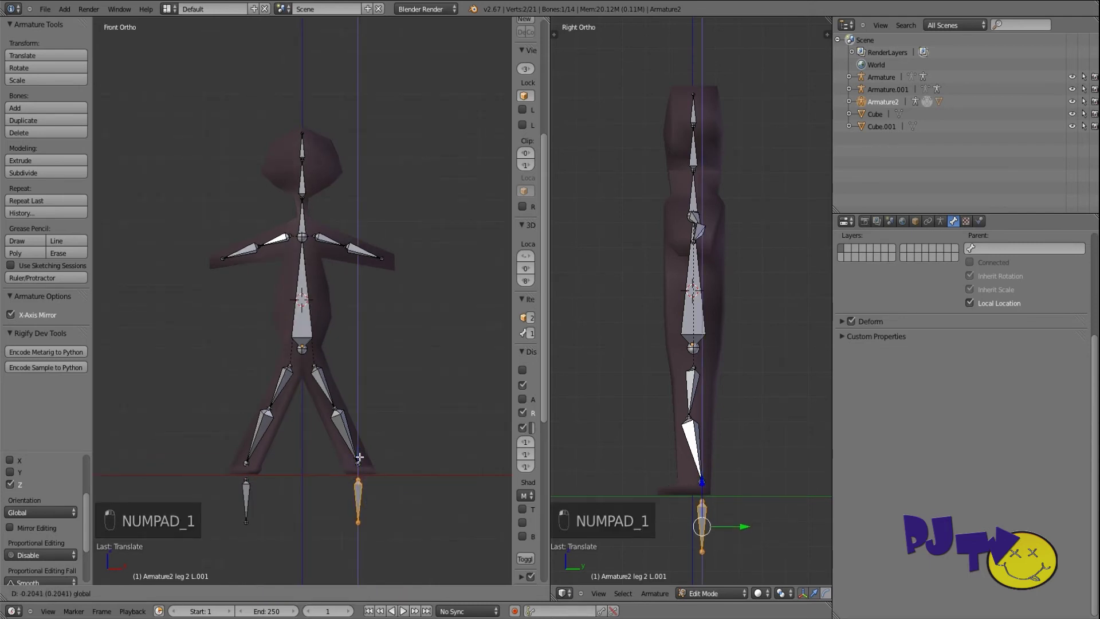
left_click(359, 456)
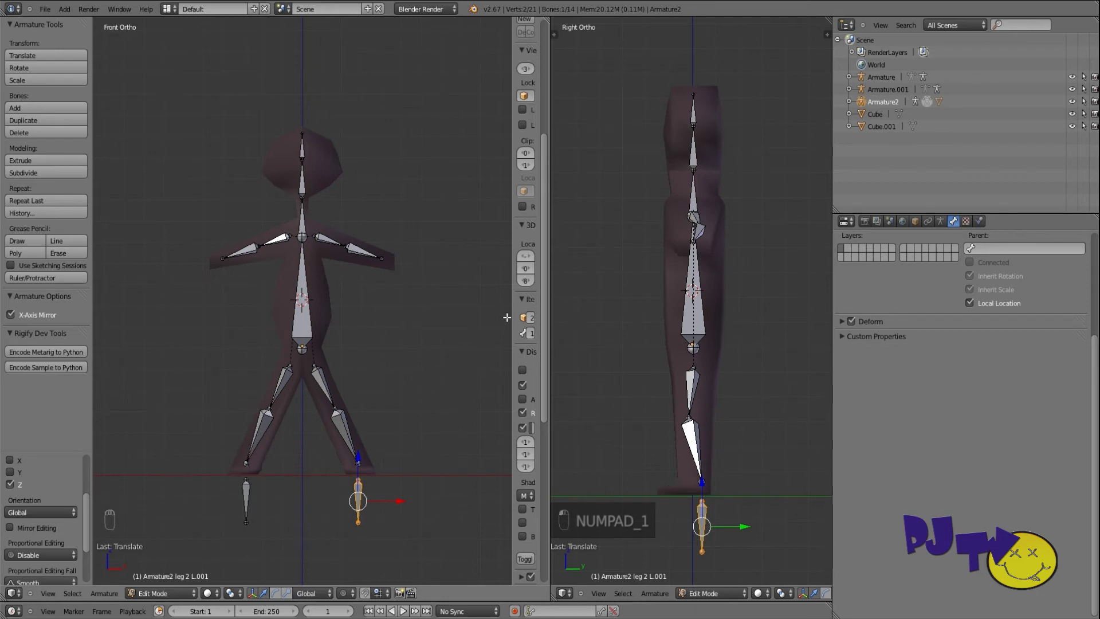
Widen the properties sidebar and rename the bone below the left ankle as IK LEG L.
left_click_drag(513, 301, 375, 306)
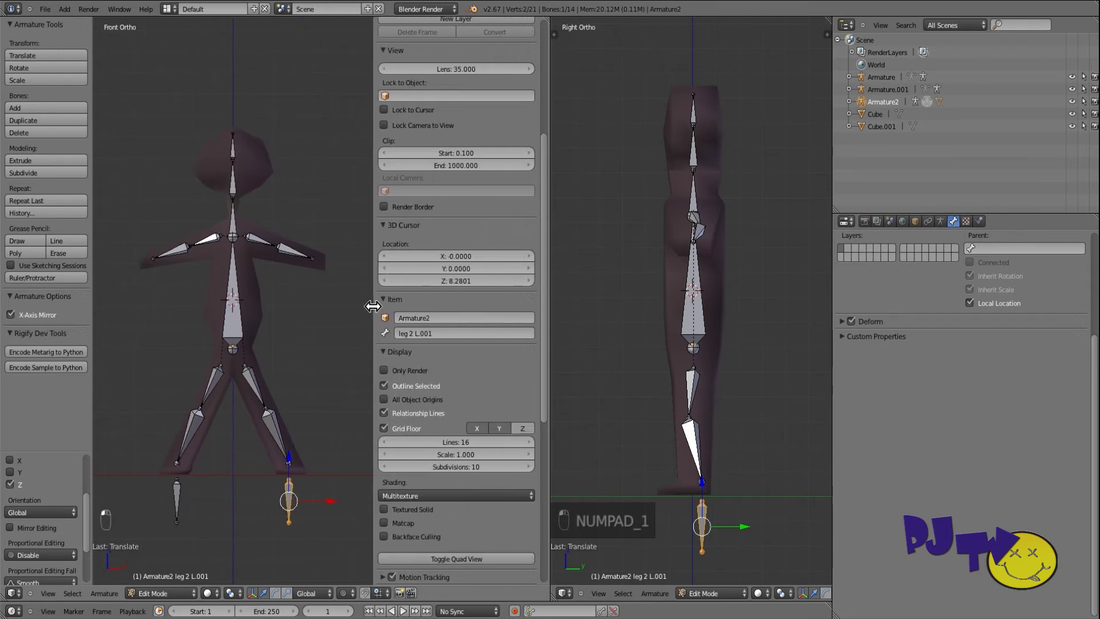
scroll(545, 240, "up", 2)
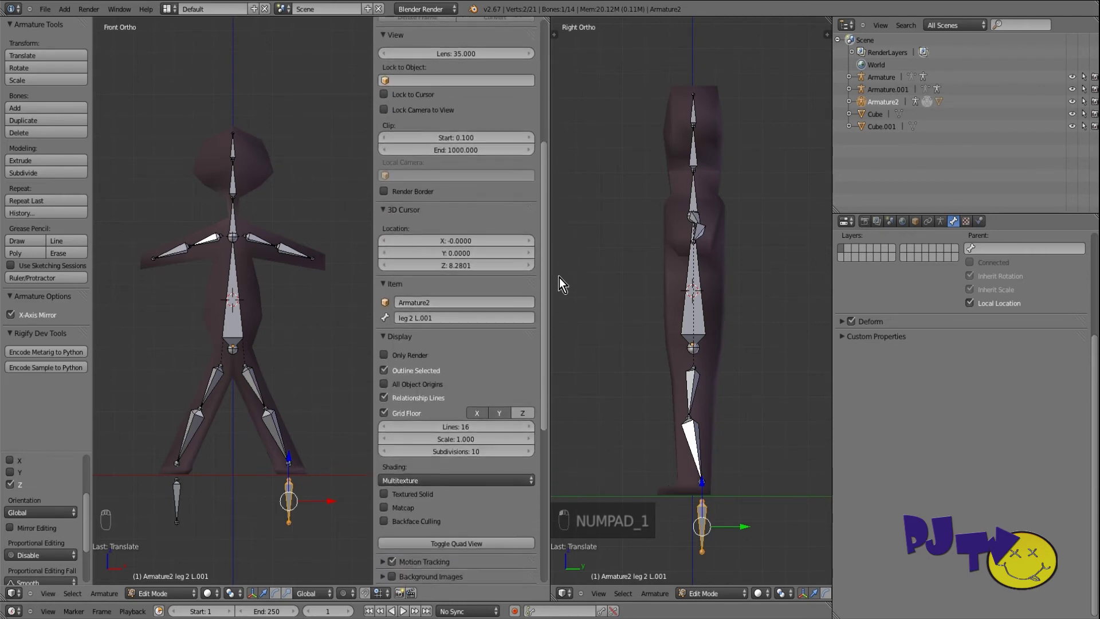
left_click(437, 316)
key("BackSpace")
type("IK LEG I")
key("Return")
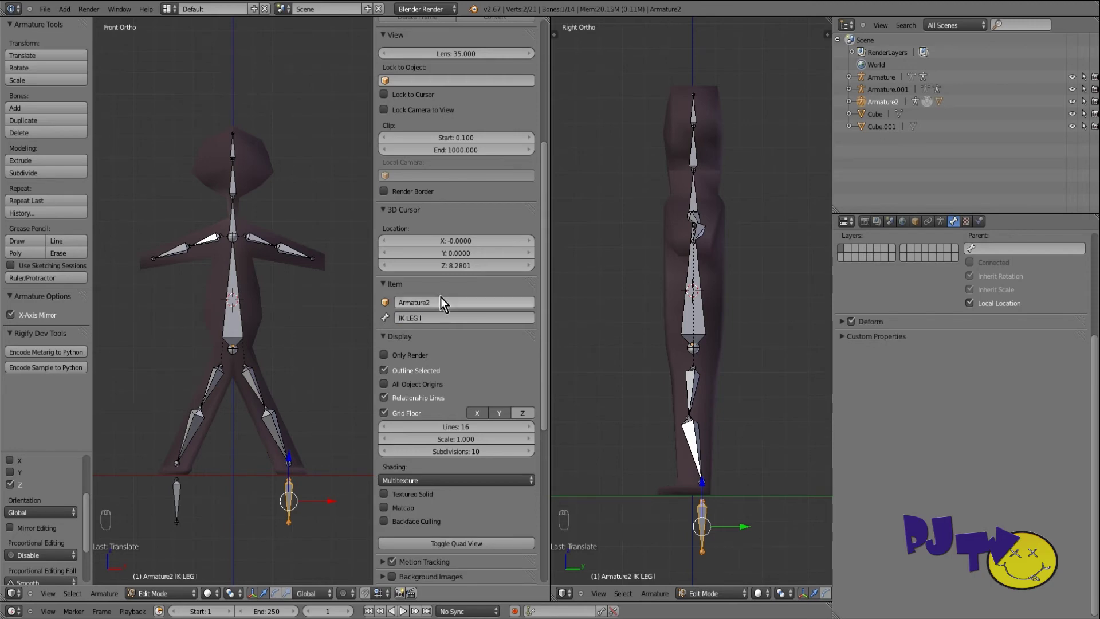
left_click(439, 316)
key("Escape")
Rename the matching bone below the right ankle as IK LEG R.
right_click(172, 513)
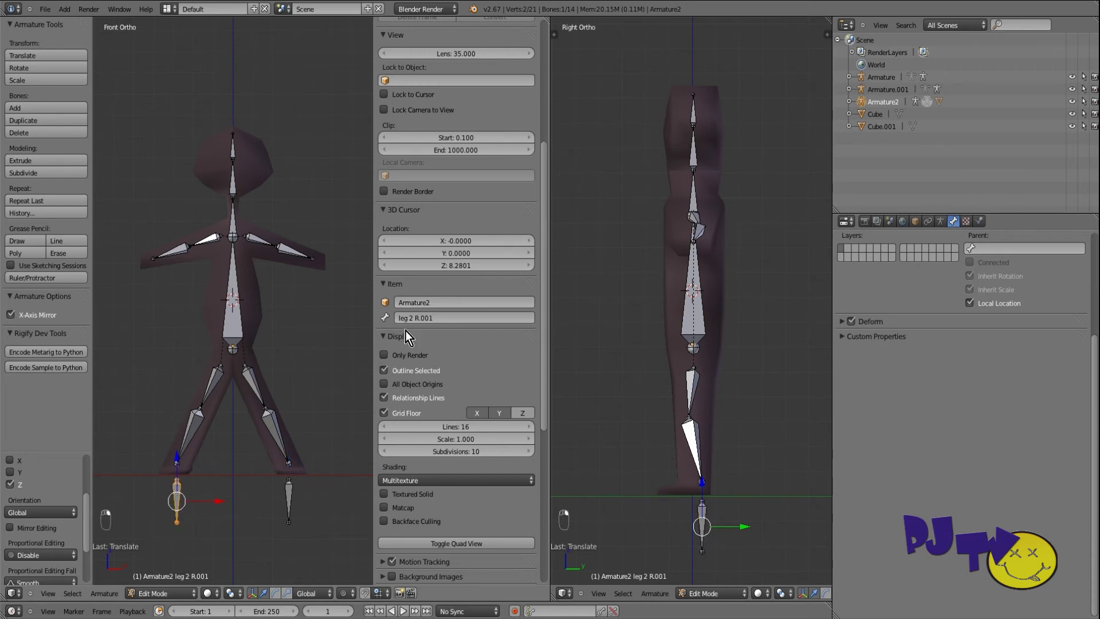
left_click(419, 317)
key("BackSpace")
type("IK LEG R")
key("Return")
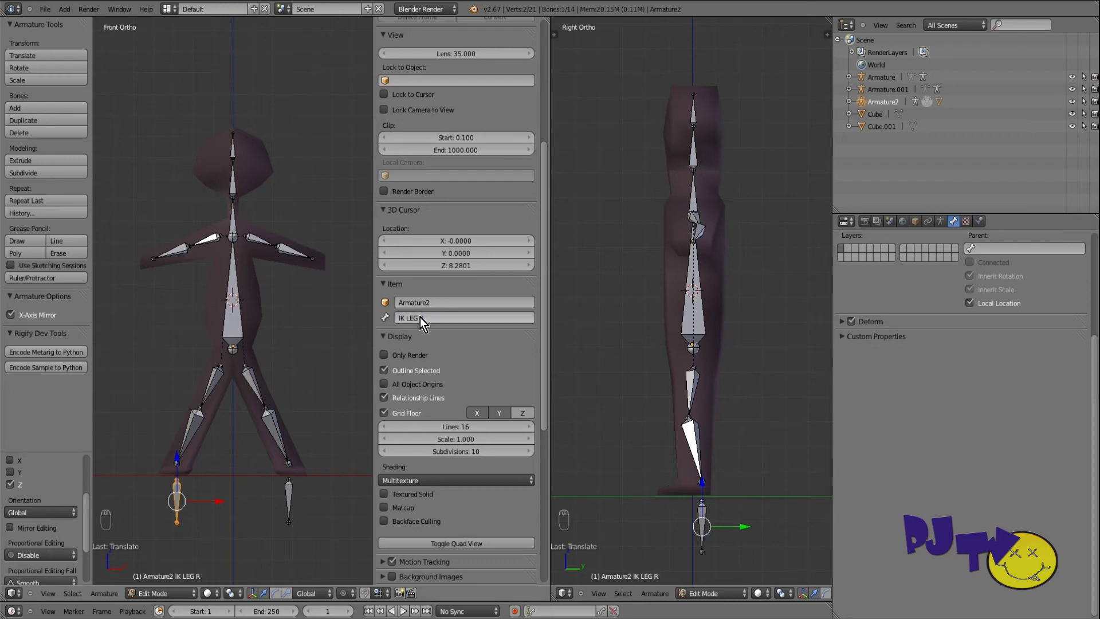
Select the IK LEG L bone and switch the armature to Pose Mode.
right_click(290, 494)
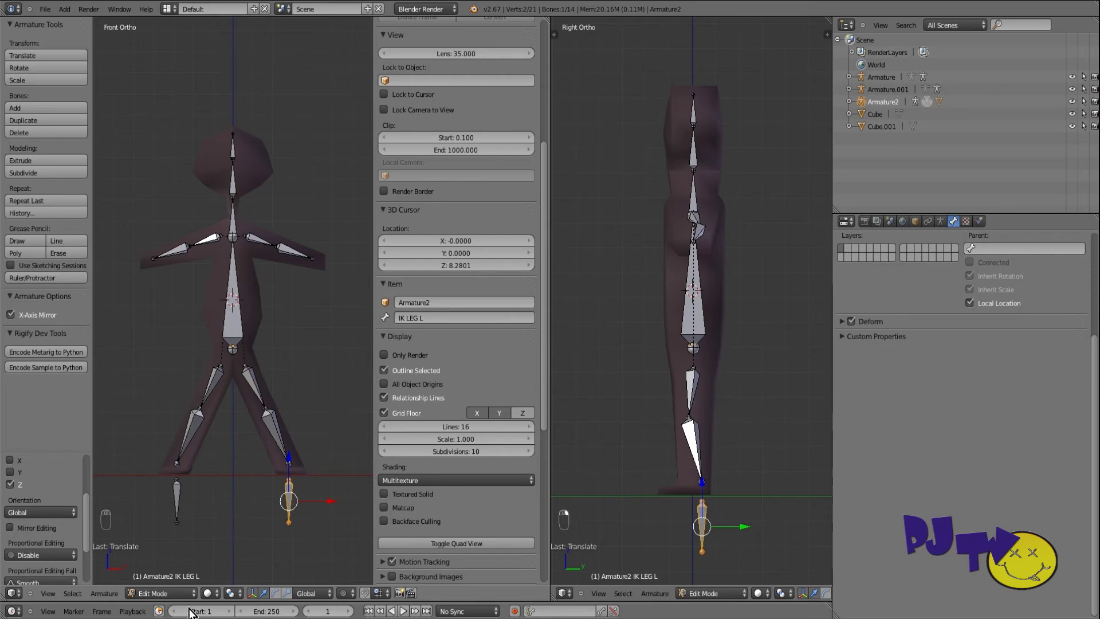
left_click(161, 591)
left_click(167, 552)
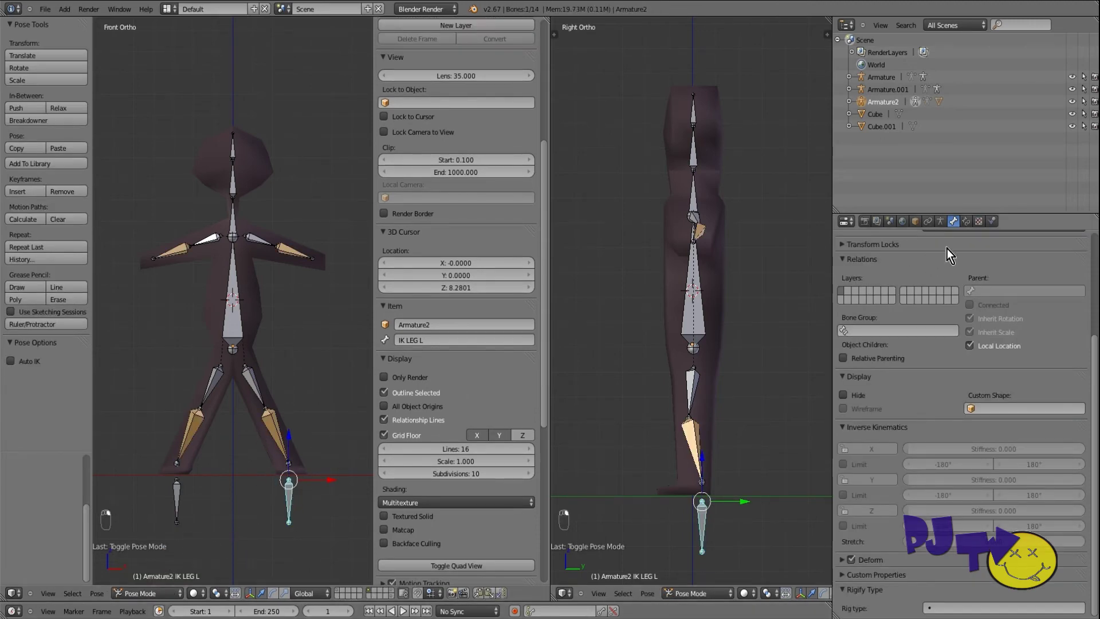
Try adding an Inverse Kinematics bone constraint to the IK LEG L bone.
left_click(967, 221)
left_click(920, 263)
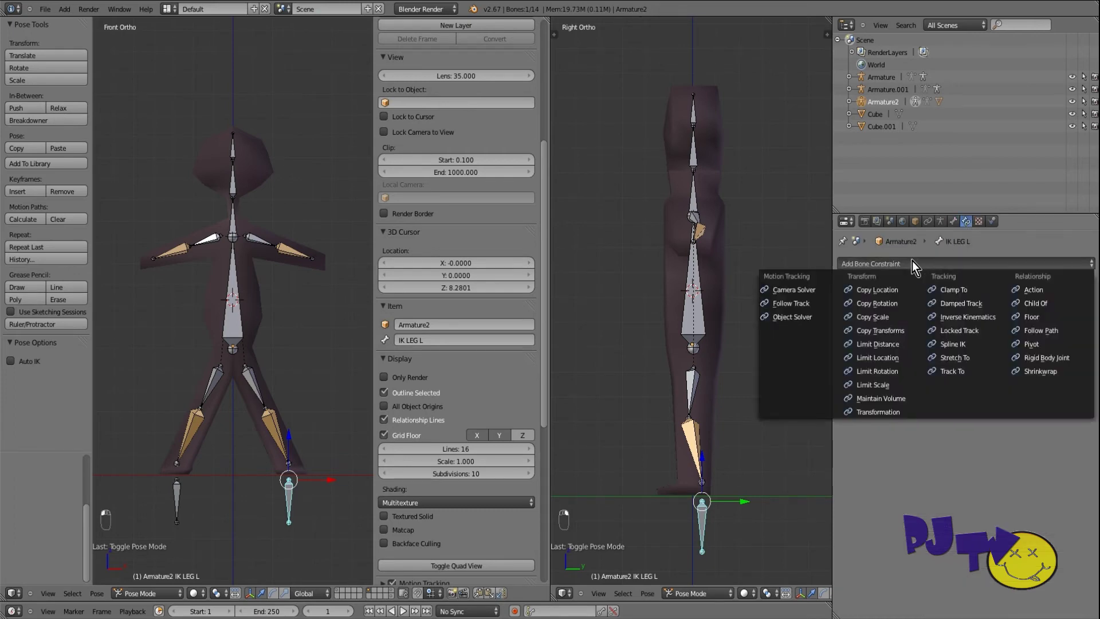
left_click(958, 316)
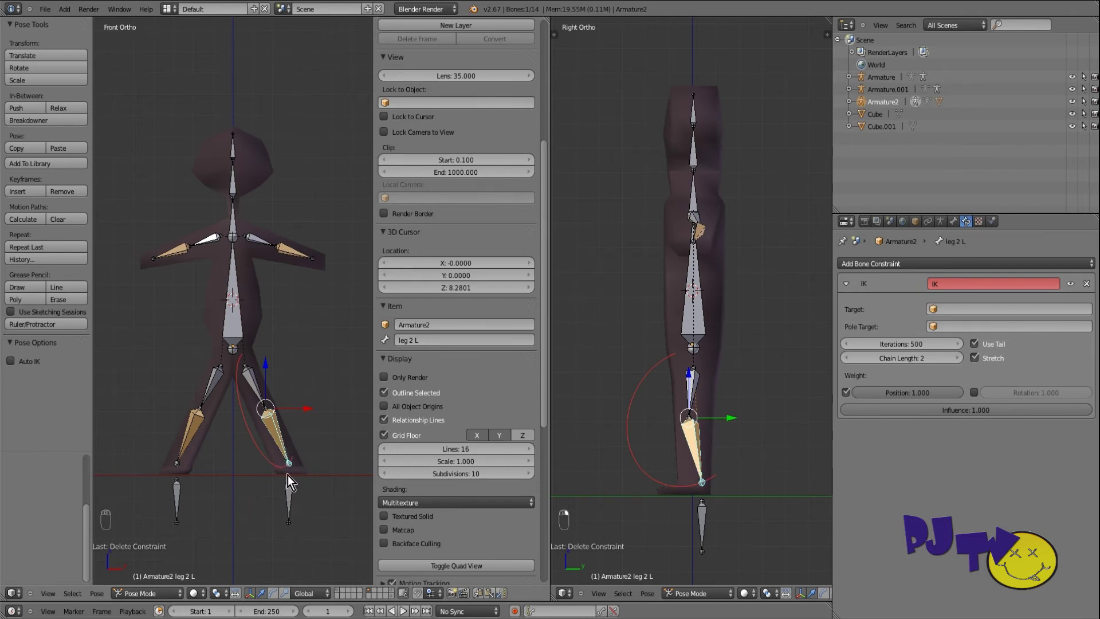
Set the IK constraint on the leg 2 L bone to target Armature2 with the bone IK LEG L.
left_click(947, 309)
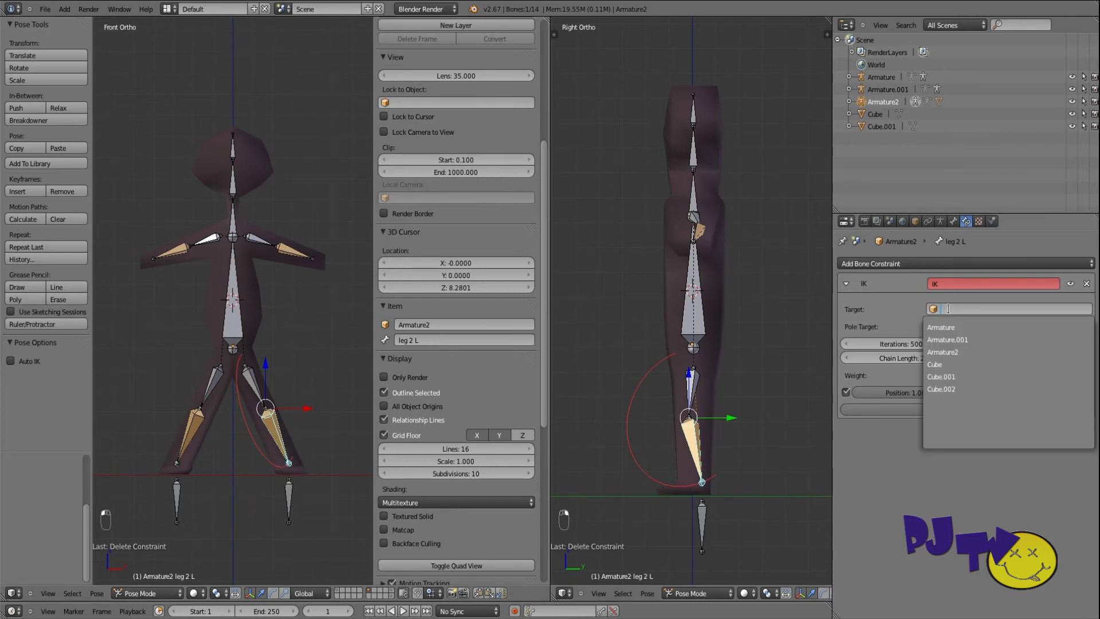
left_click(944, 352)
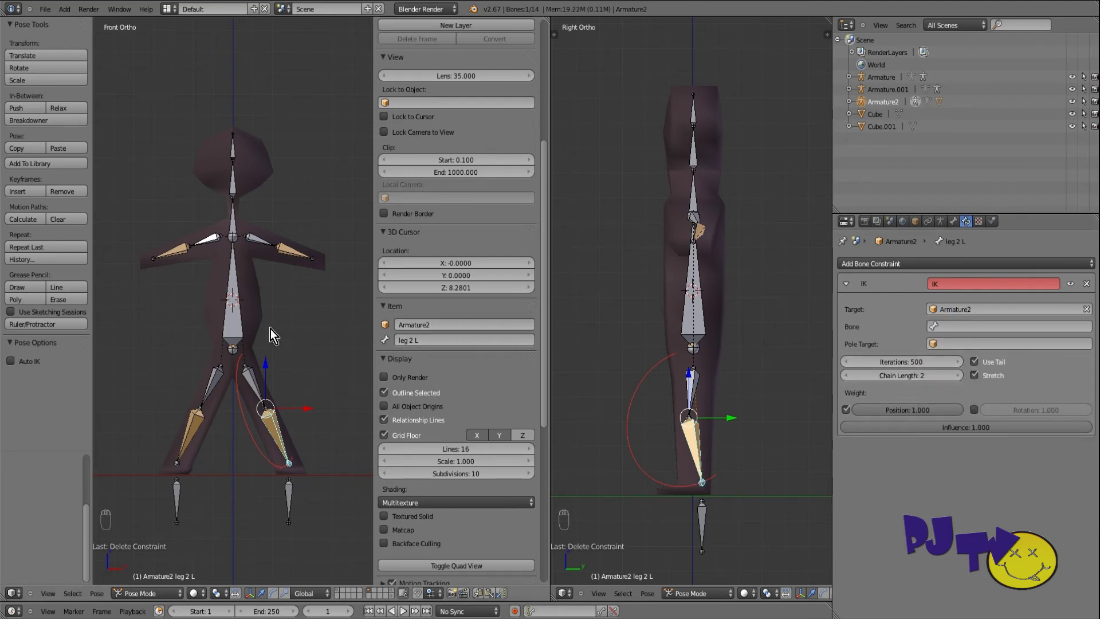
right_click(243, 325)
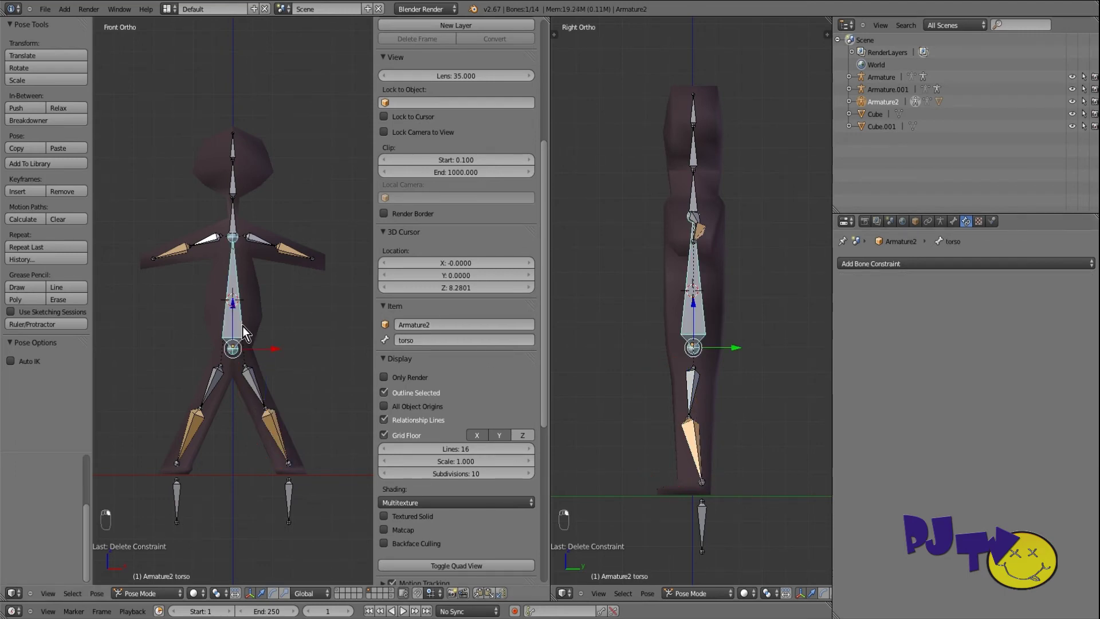
right_click(266, 421)
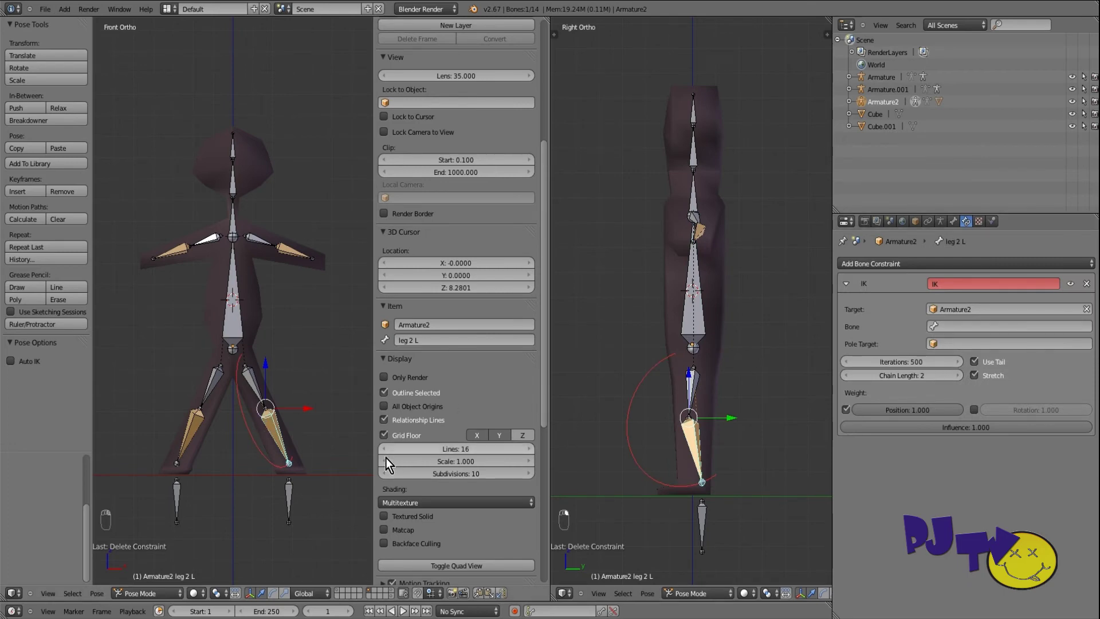
right_click(287, 491)
right_click(277, 439)
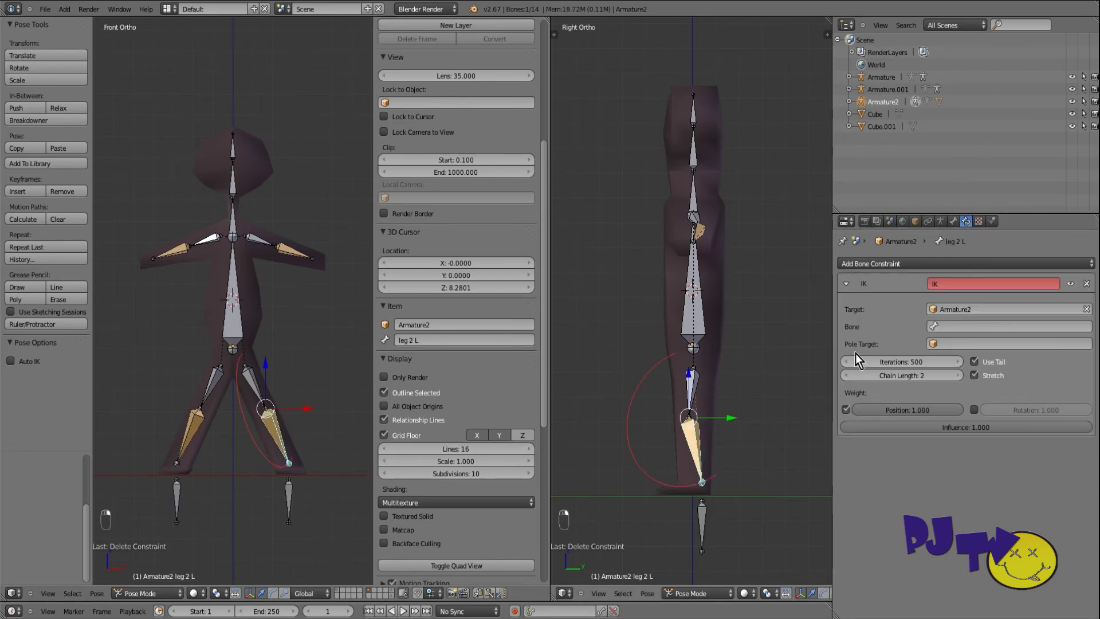
left_click(956, 327)
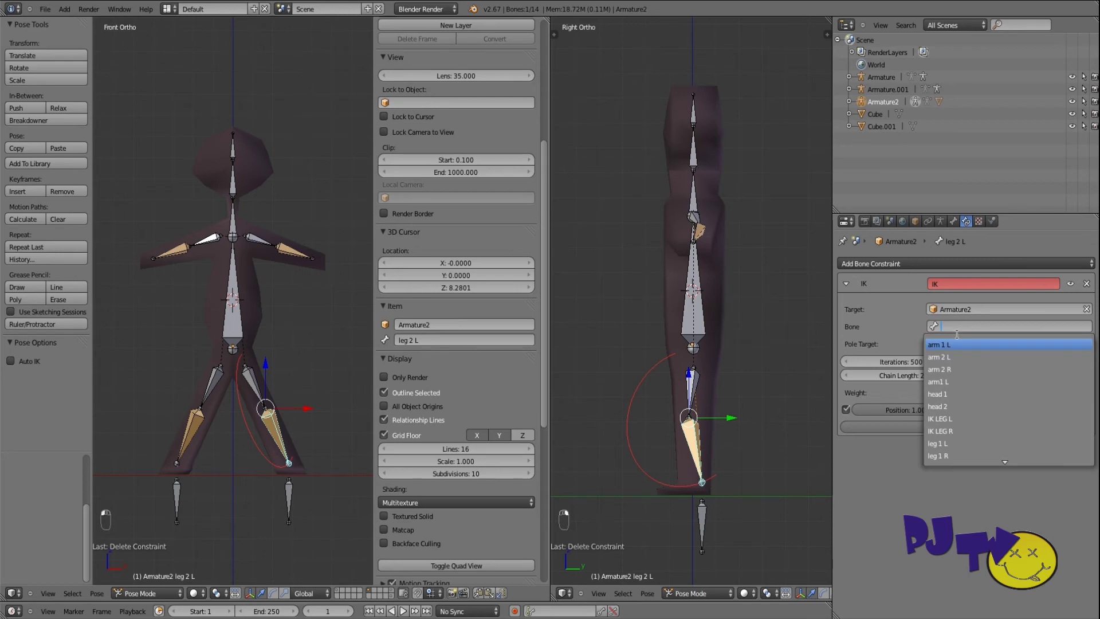
key("Escape")
left_click(932, 328)
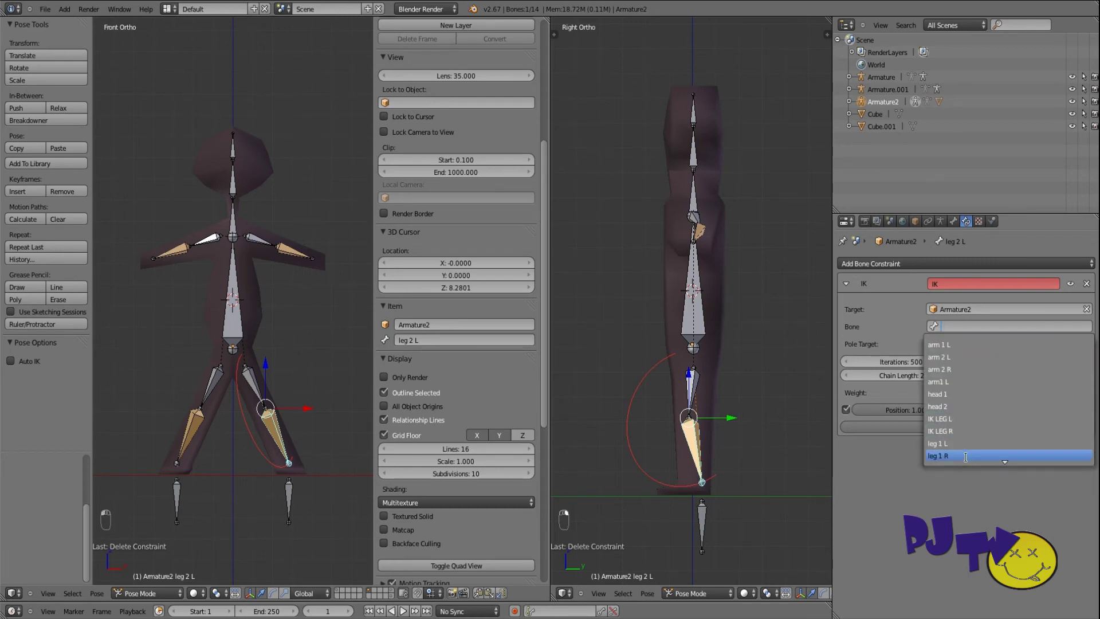
left_click(957, 419)
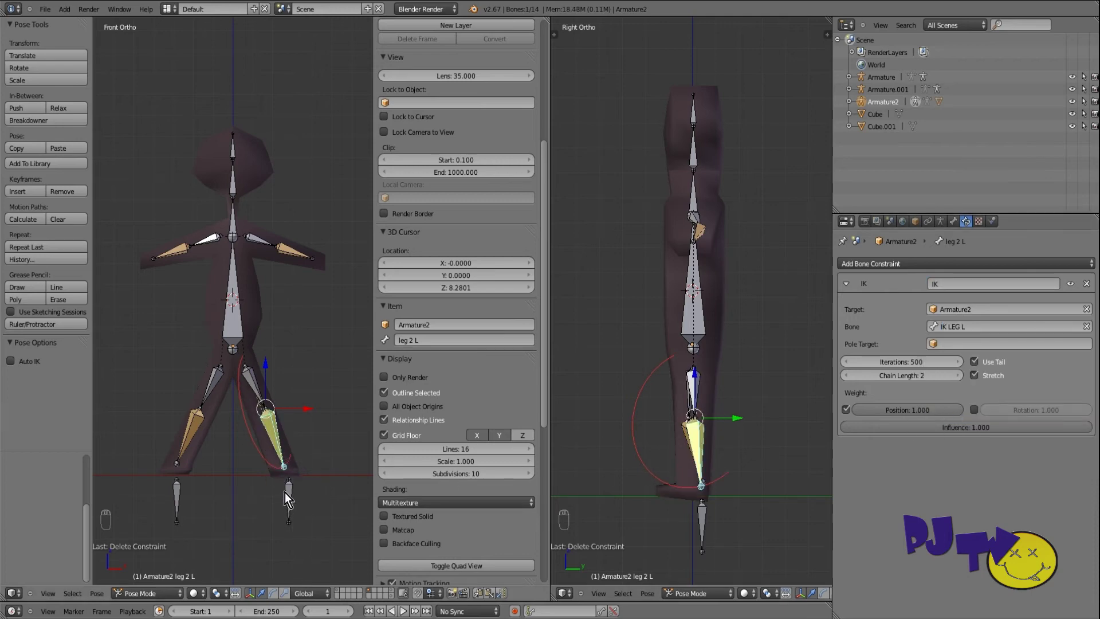
Set the IK constraint on the leg 2 R bone to target Armature2 with the bone IK LEG R.
right_click(191, 426)
left_click(968, 309)
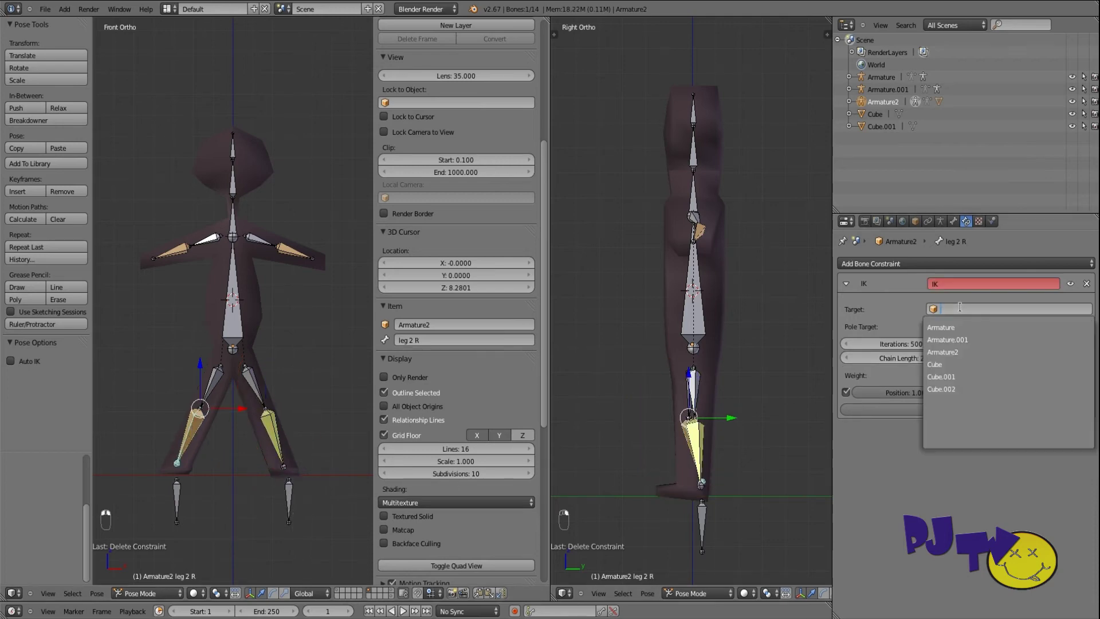
left_click(955, 352)
left_click(958, 326)
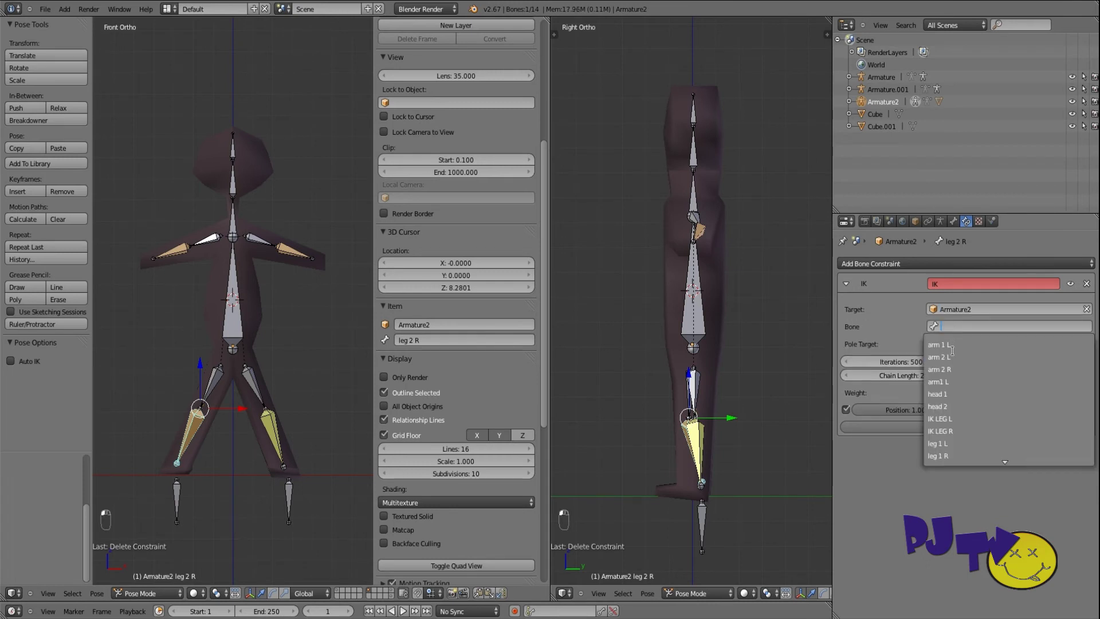
left_click(960, 432)
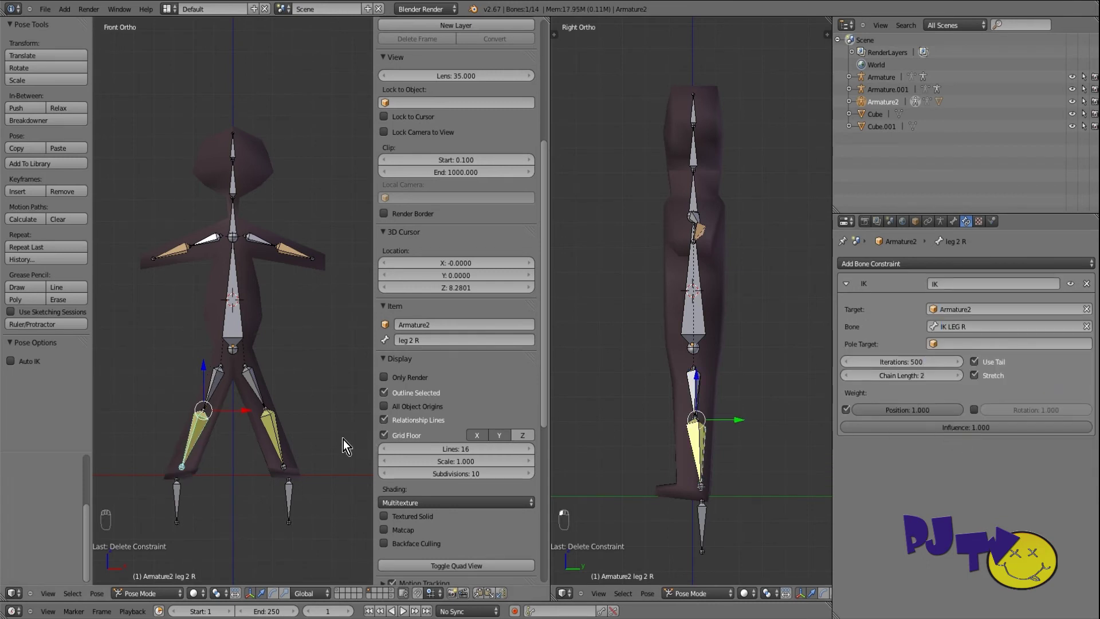
Switch to Edit Mode and move the leg 2 R bone slightly inward along the X axis, mirrored to the other leg.
middle_click_drag(211, 441, 261, 435)
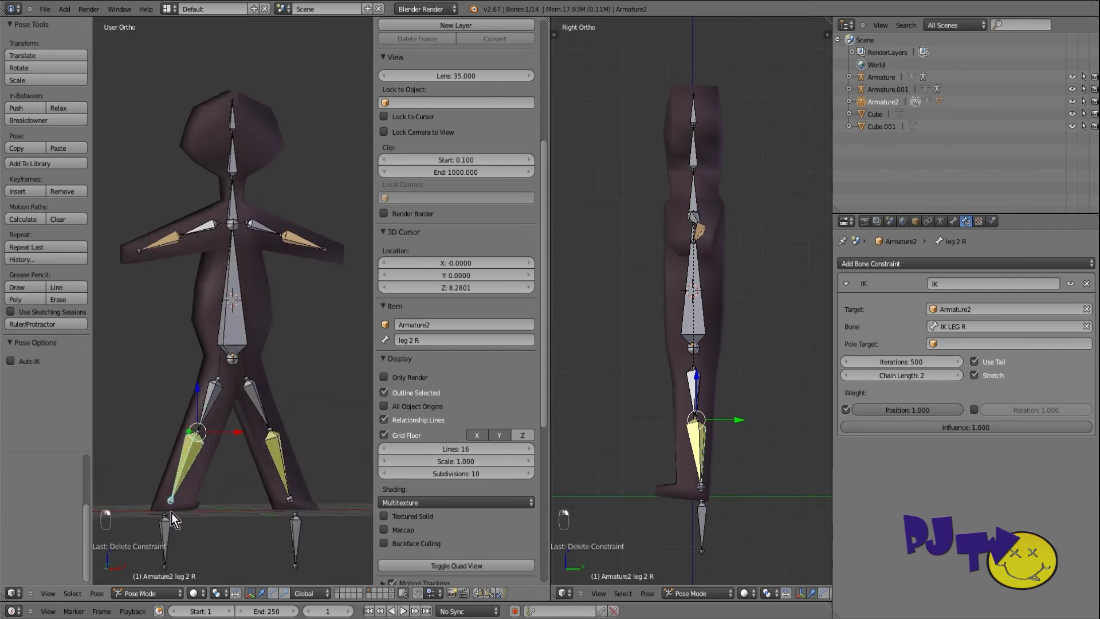
left_click(147, 593)
left_click(140, 567)
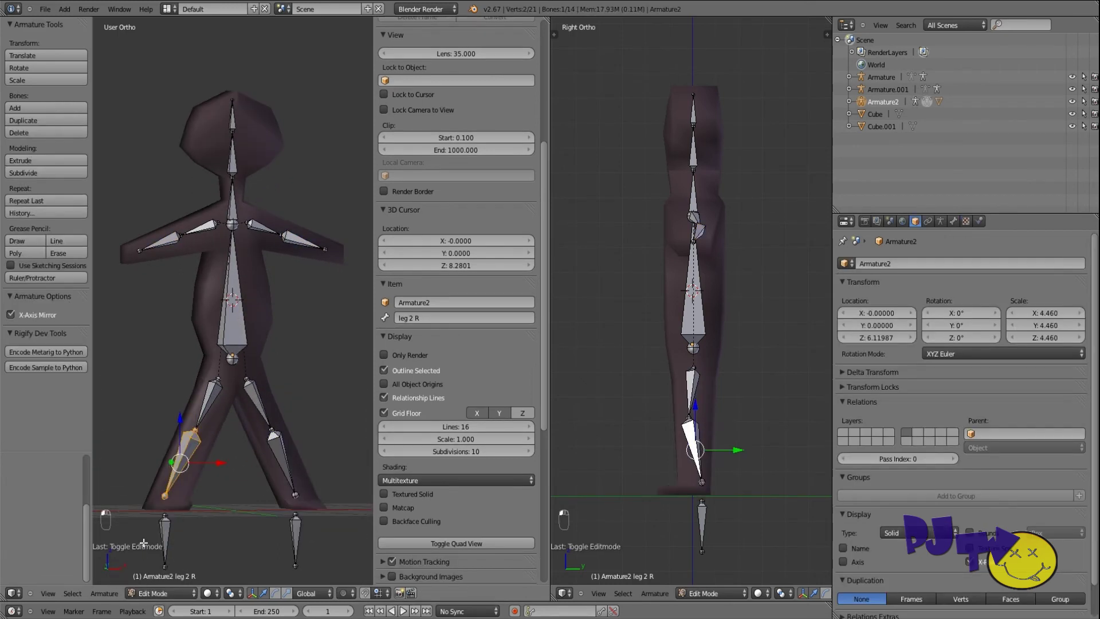
right_click(196, 429)
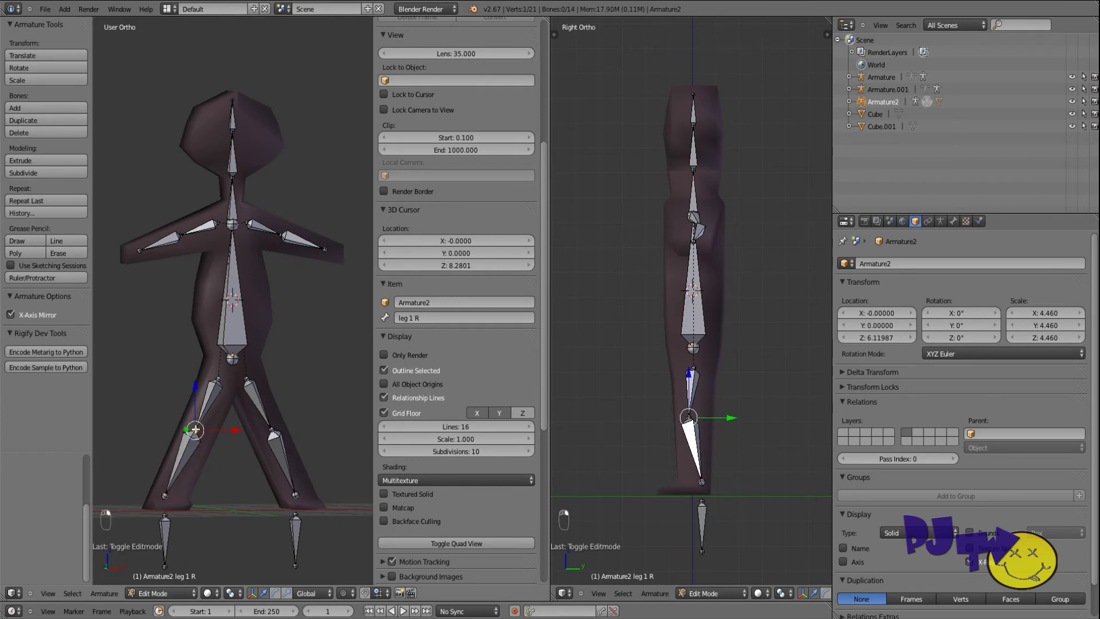
right_click(180, 463)
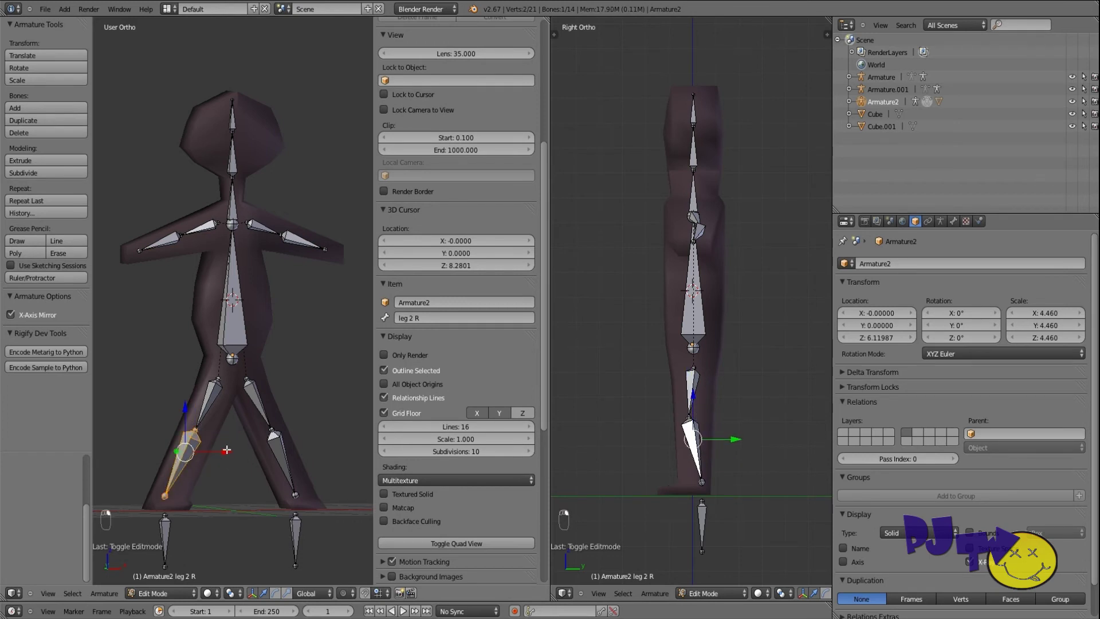
key("g")
key("x")
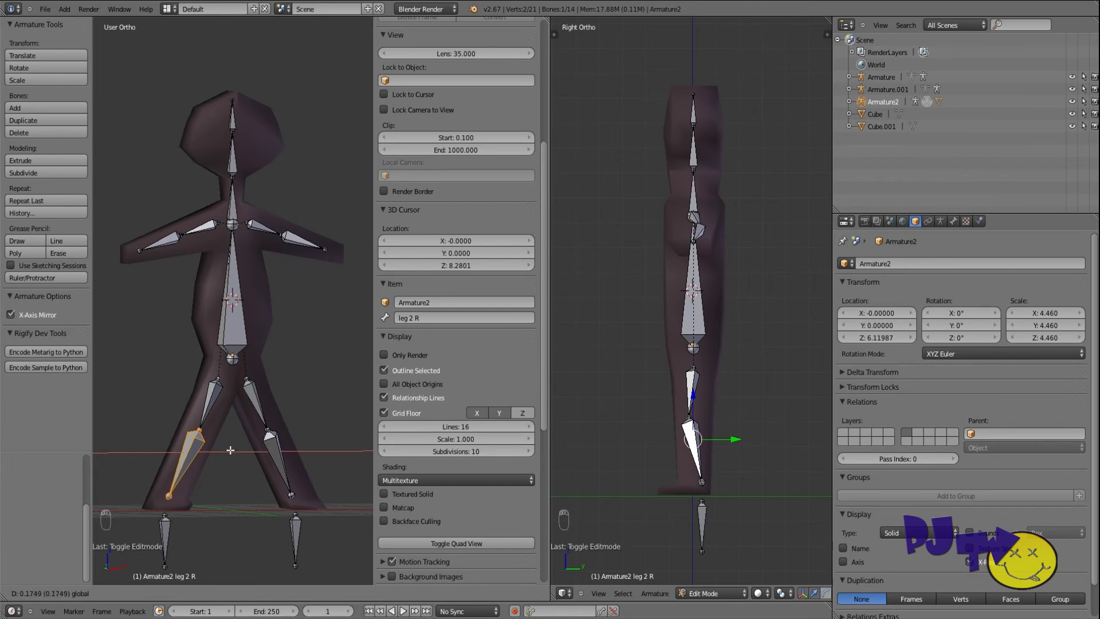
left_click(228, 451)
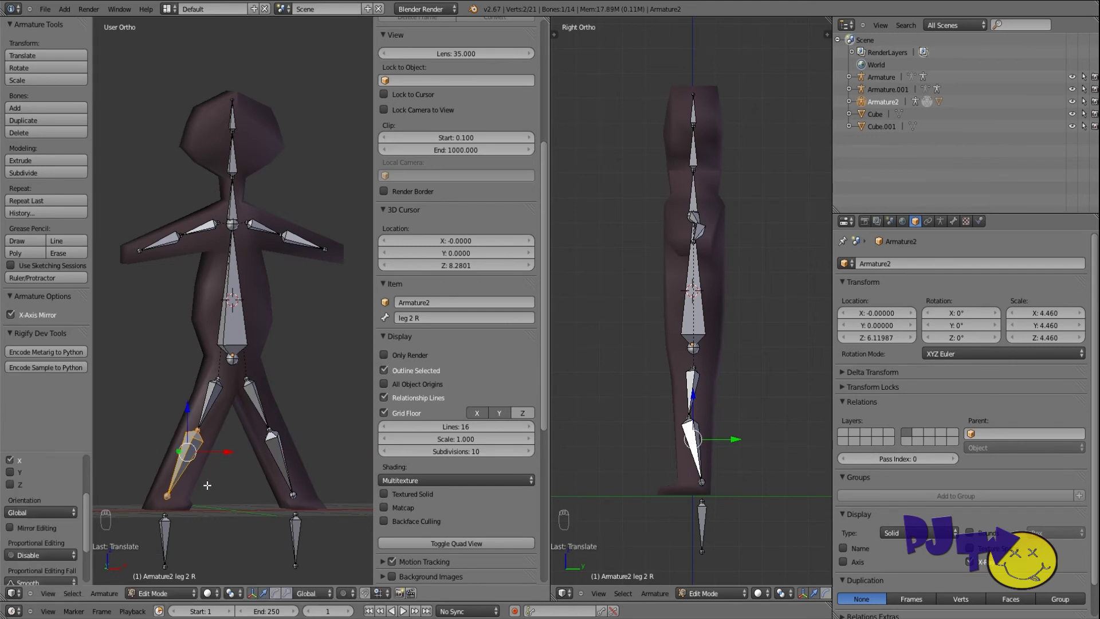
Return the armature to Pose Mode and check how the lower leg bones align with the IK bones.
left_click(160, 593)
left_click(159, 557)
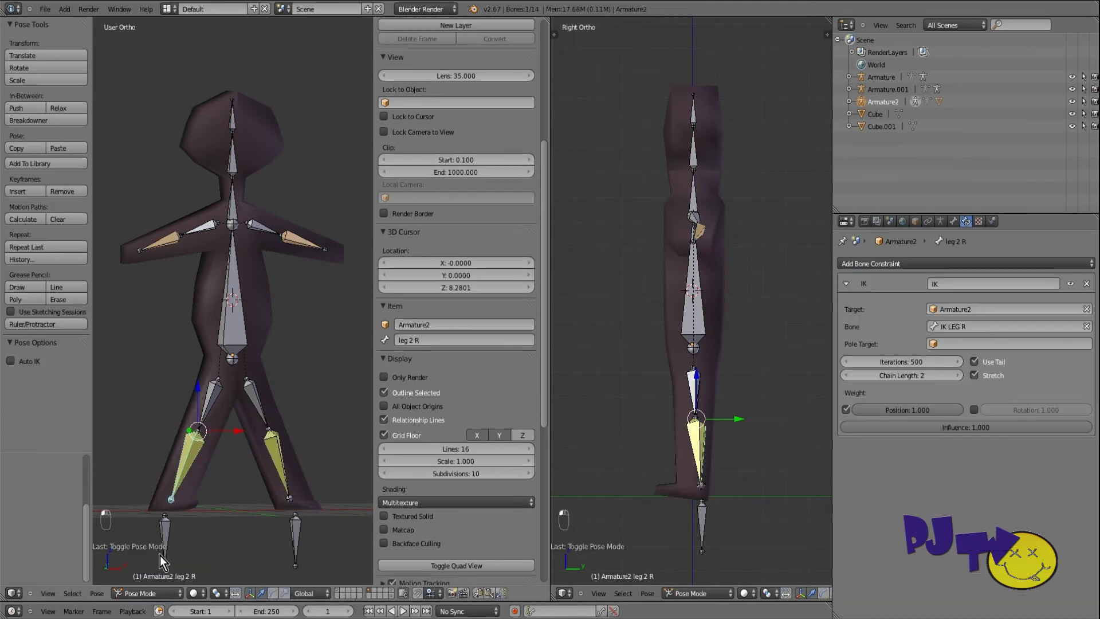
middle_click_drag(204, 511, 177, 517)
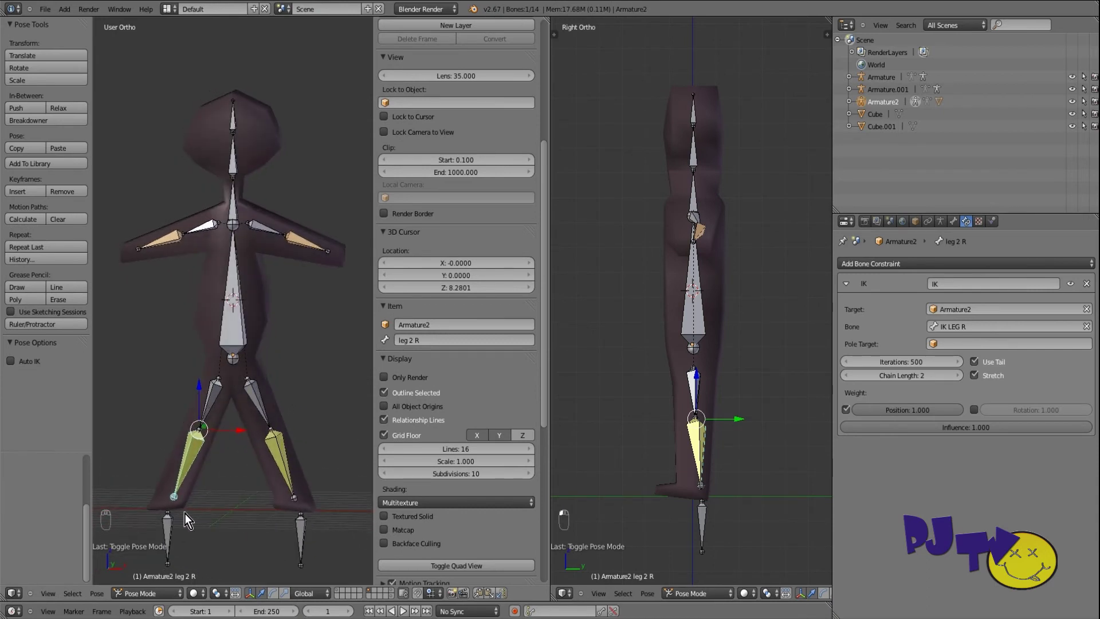
In Edit Mode, shift the left leg's knee joint backward and its ankle tip forward along Y, mirrored, and return to Pose Mode.
left_click(686, 590)
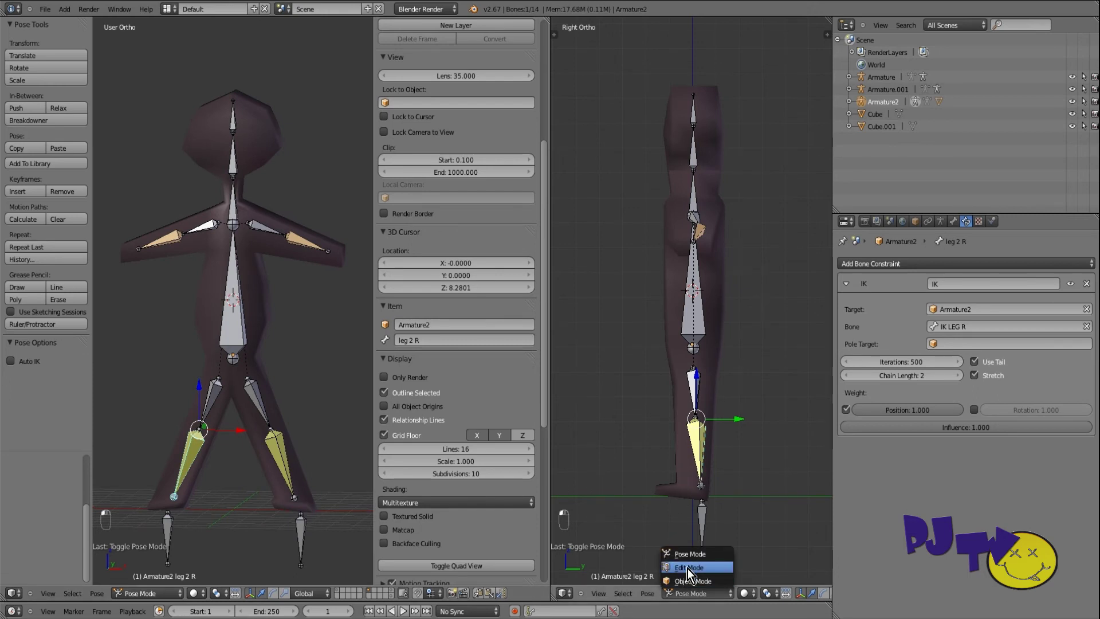
left_click(687, 568)
right_click(697, 416)
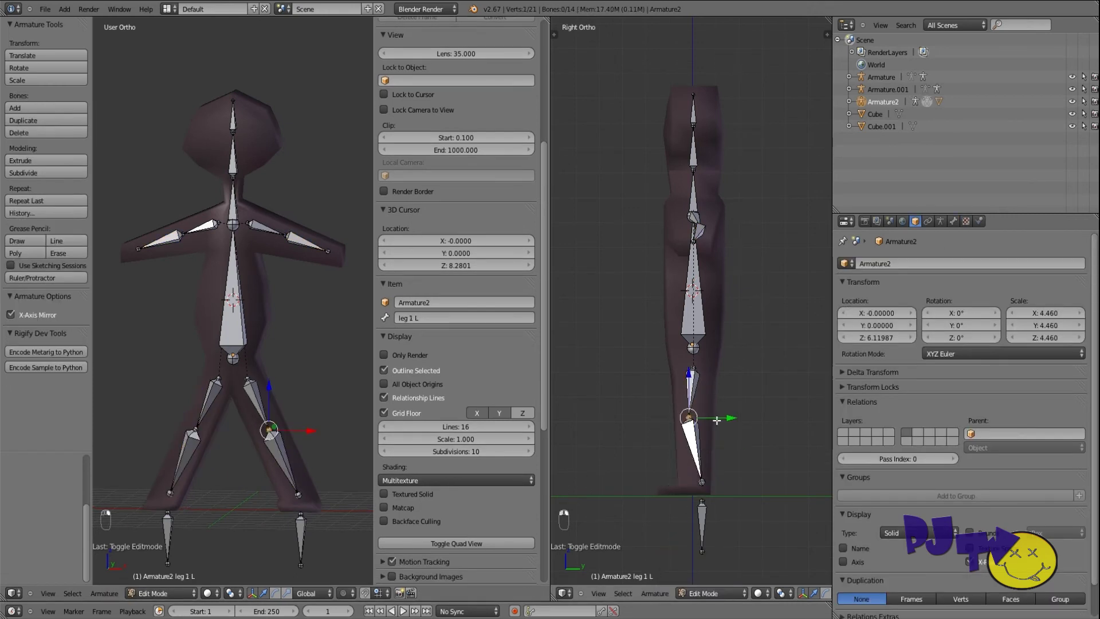
left_click_drag(729, 418, 731, 445)
right_click(707, 451)
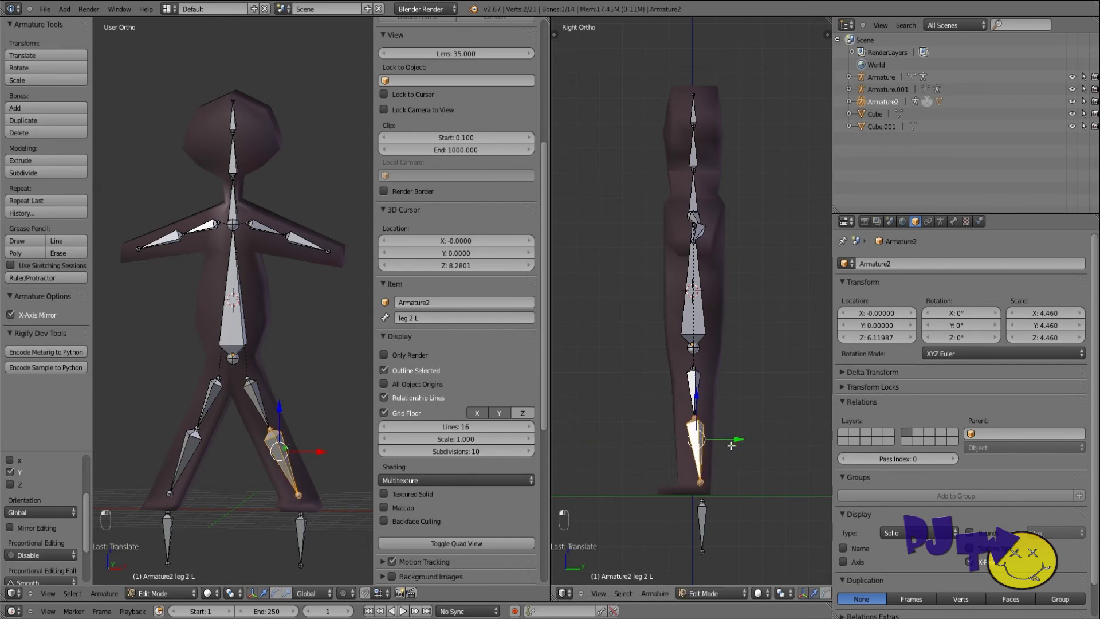
right_click(699, 483)
left_click_drag(743, 480, 741, 480)
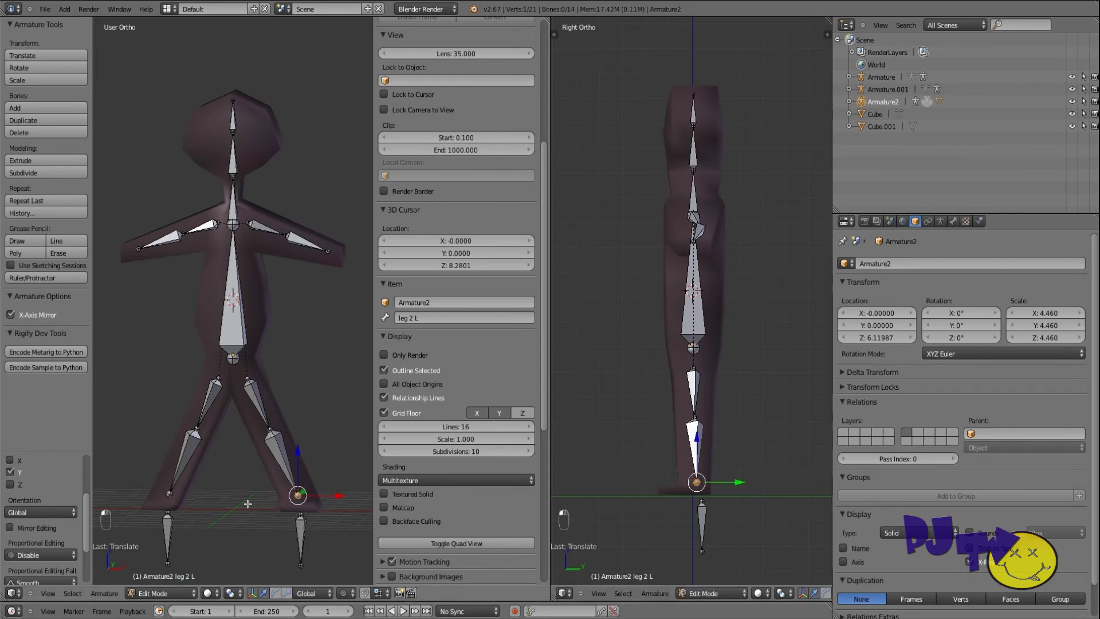
left_click(139, 594)
left_click(155, 554)
Try moving the IK LEG L bone to test how the left leg follows, and undo the move.
middle_click_drag(228, 528, 265, 523)
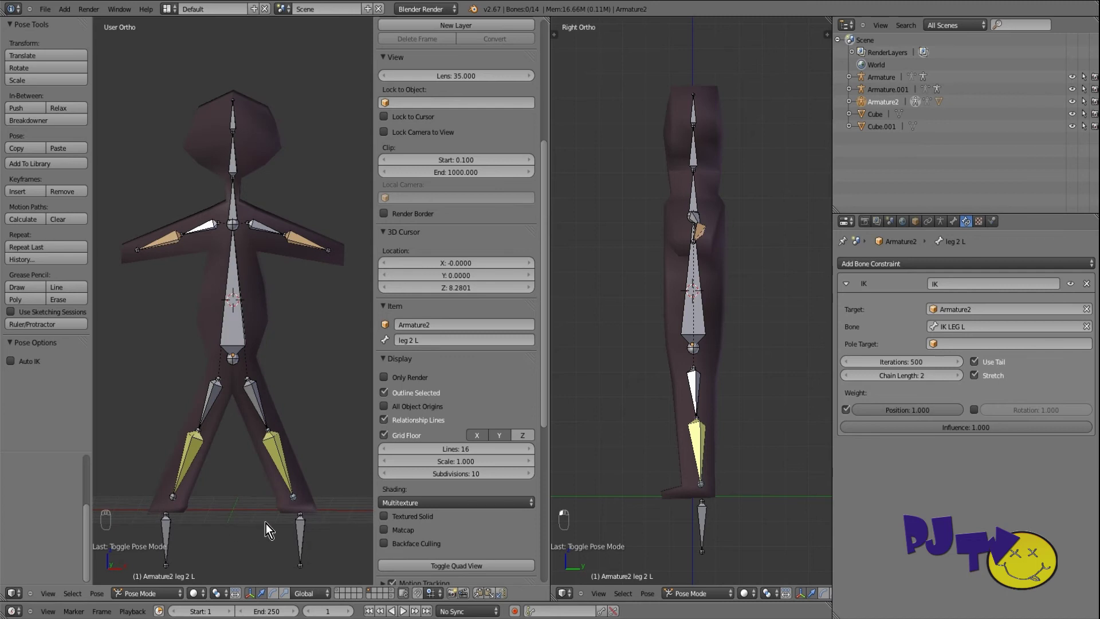
right_click(299, 526)
key("g")
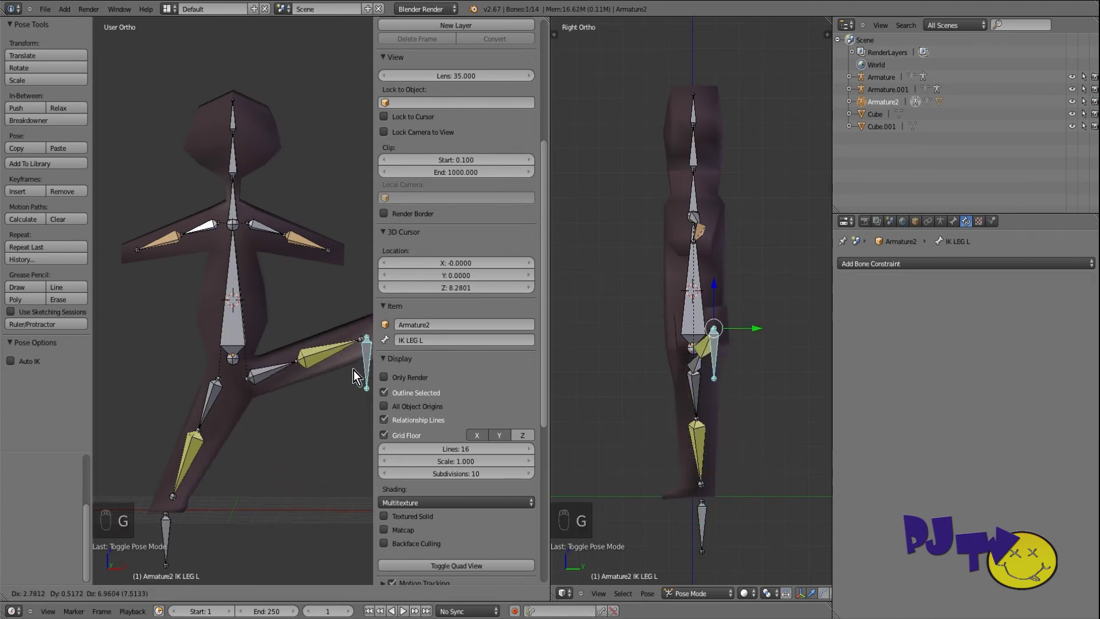
left_click(294, 552)
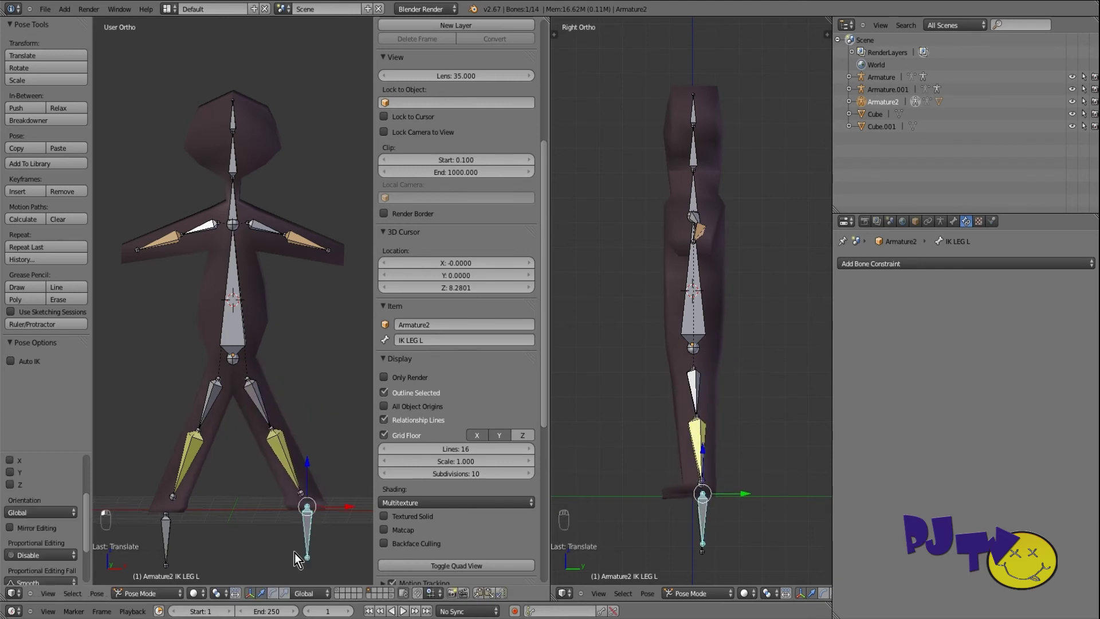
key("ctrl+z")
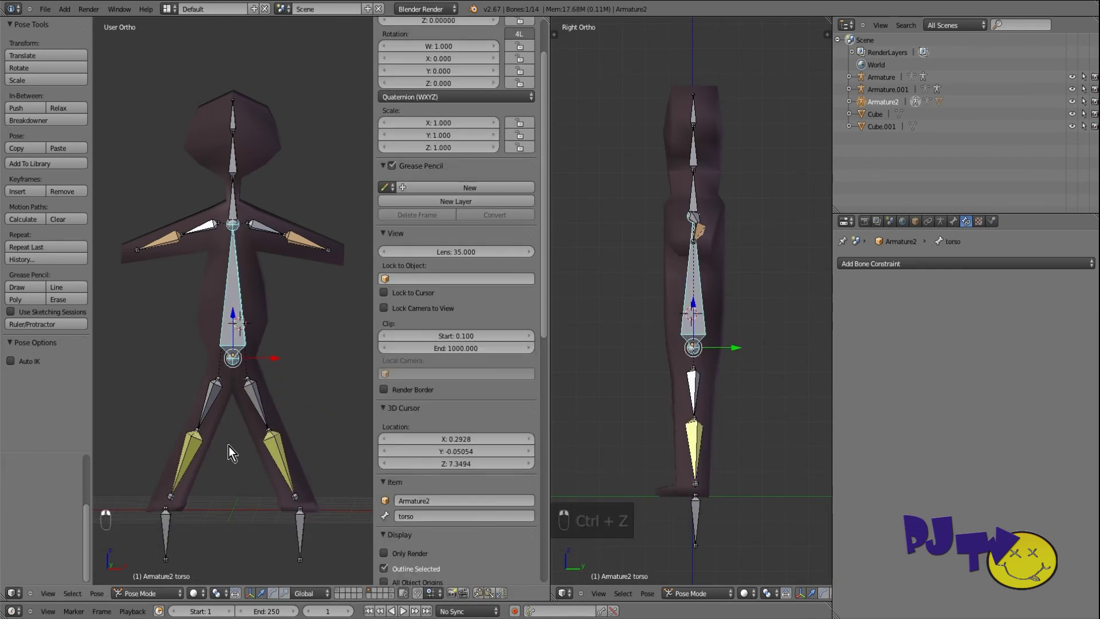
Try lowering the torso bone to test how both knees bend, and undo the move.
key("g")
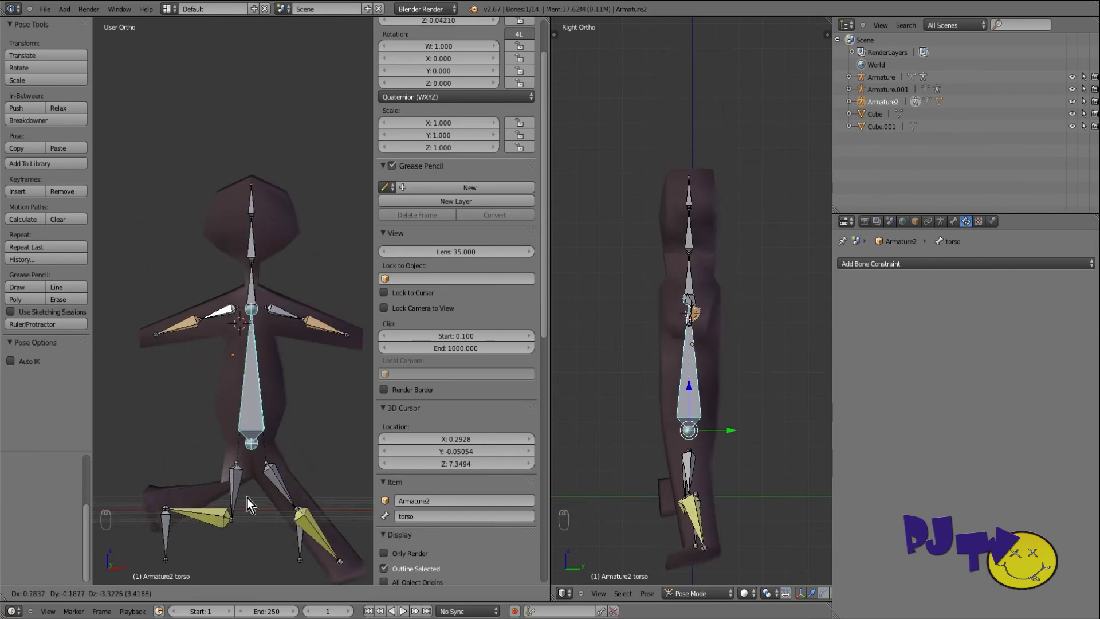
left_click(237, 462)
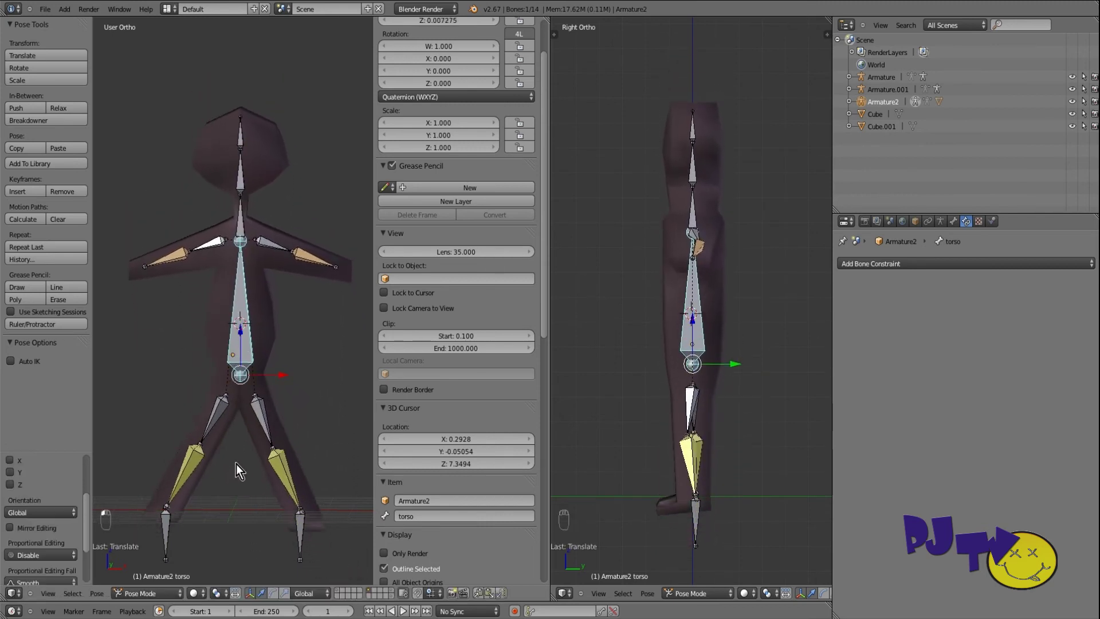
key("ctrl+z")
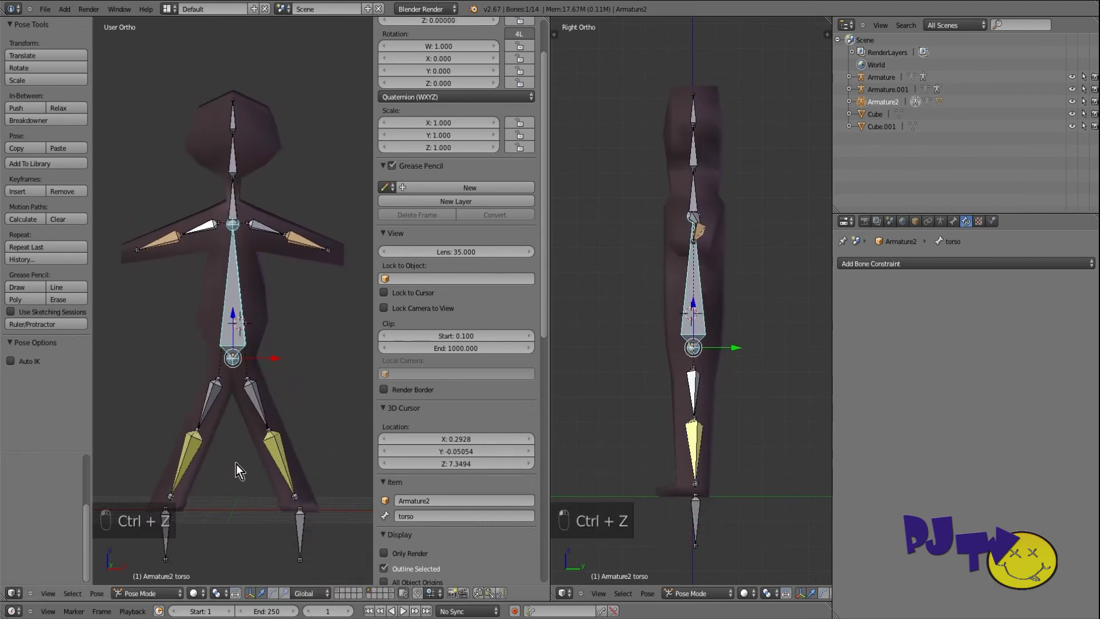
For the leg 2 R bone, lock IK rotation on Y and Z and enable the X-axis limit, matching leg 2 L.
right_click(272, 457)
left_click(953, 221)
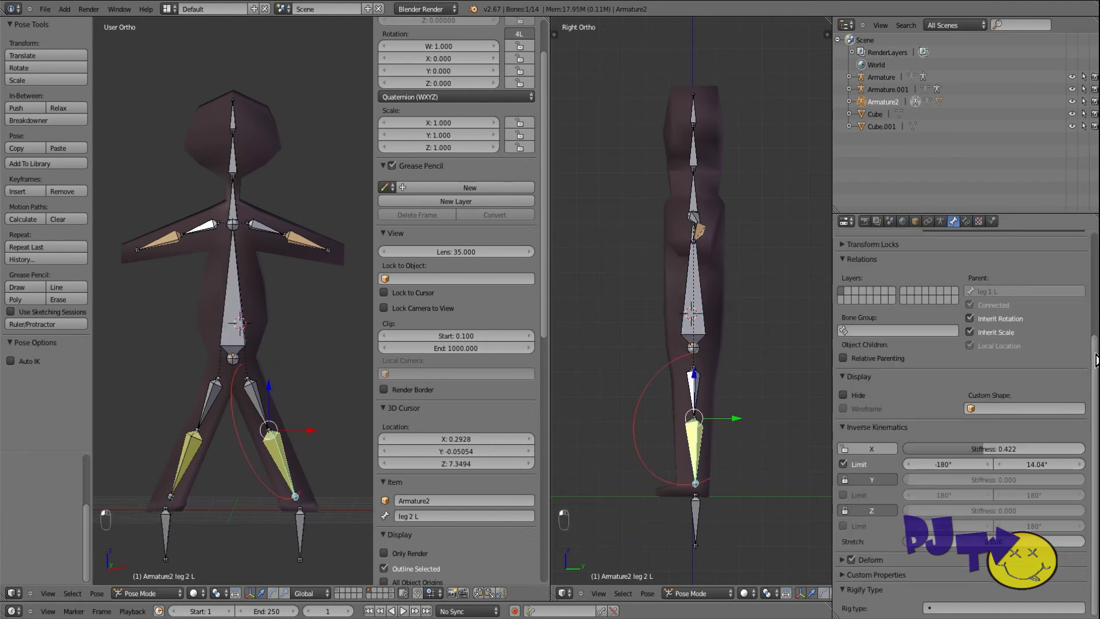
right_click(197, 441)
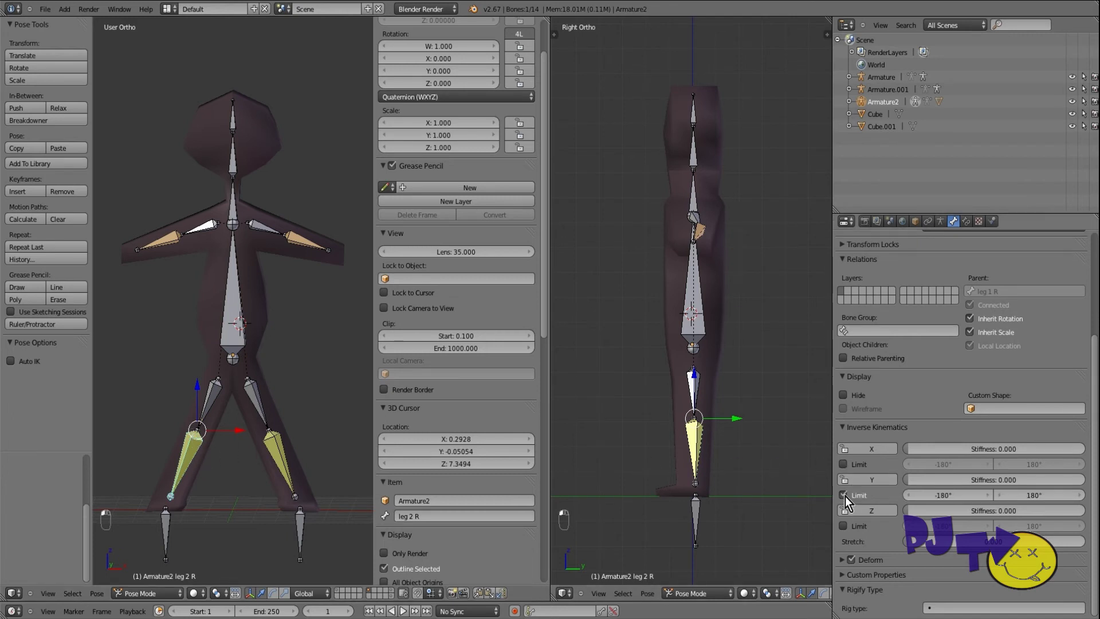
left_click(857, 480)
left_click(857, 507)
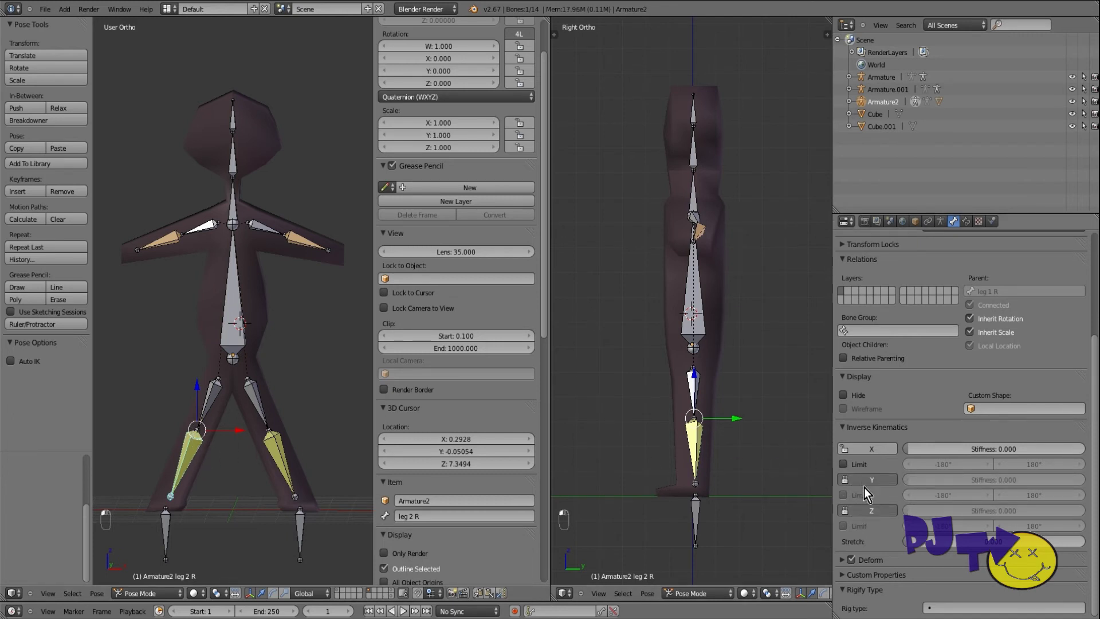
left_click(843, 464)
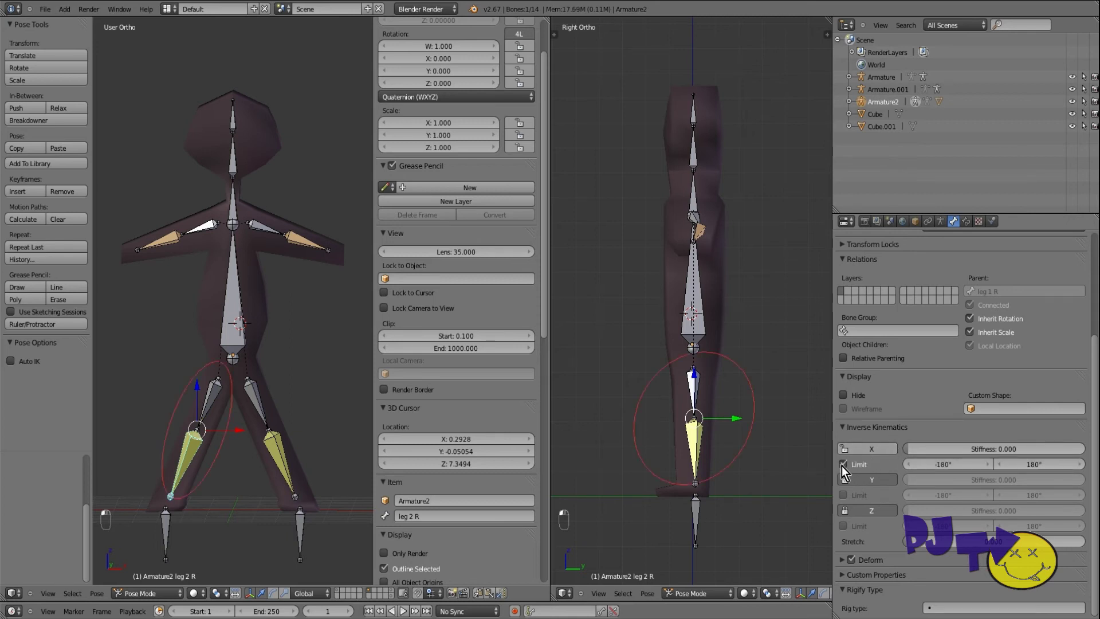
Set the leg 2 L bone's X-axis IK stiffness to 0.139 and its maximum X limit to 0°.
right_click(272, 443)
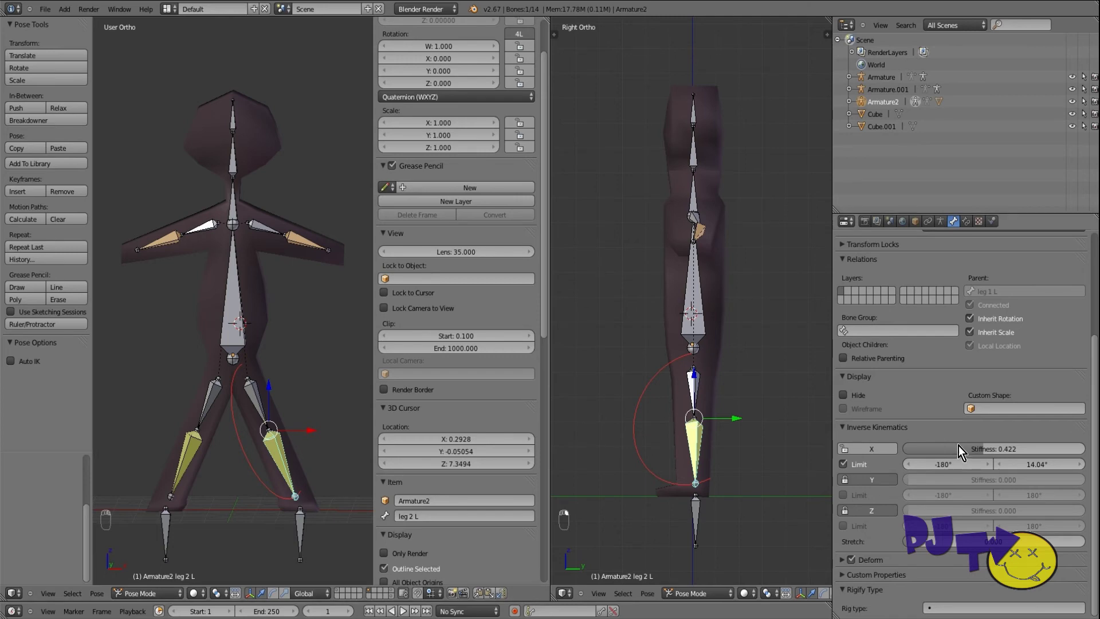
left_click_drag(957, 446, 954, 449)
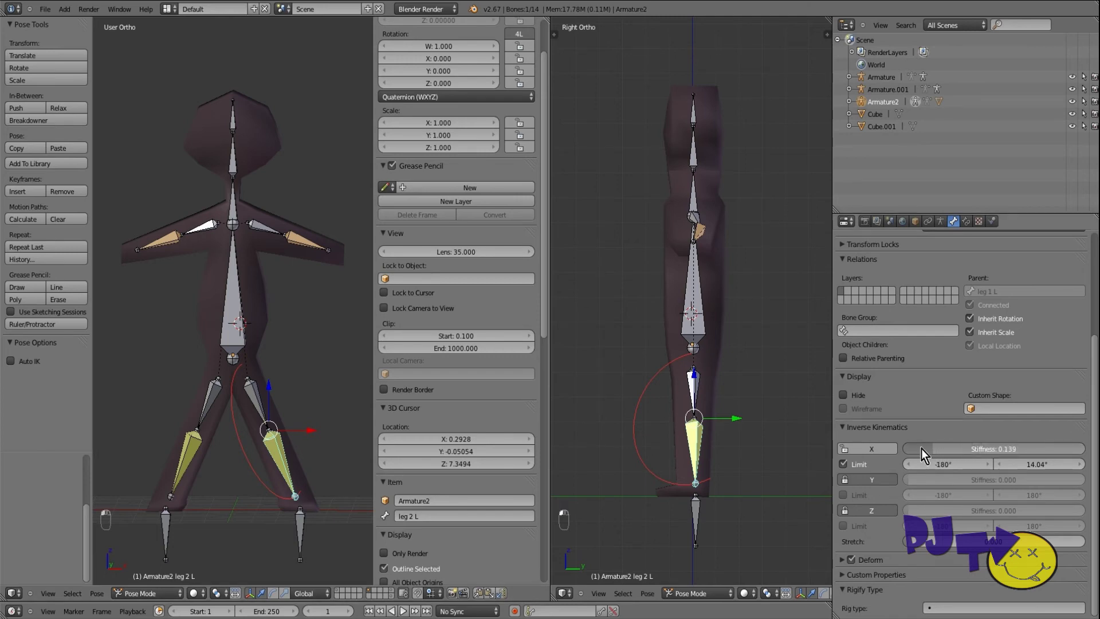
left_click(1004, 463)
left_click(1022, 464)
type("0")
key("Return")
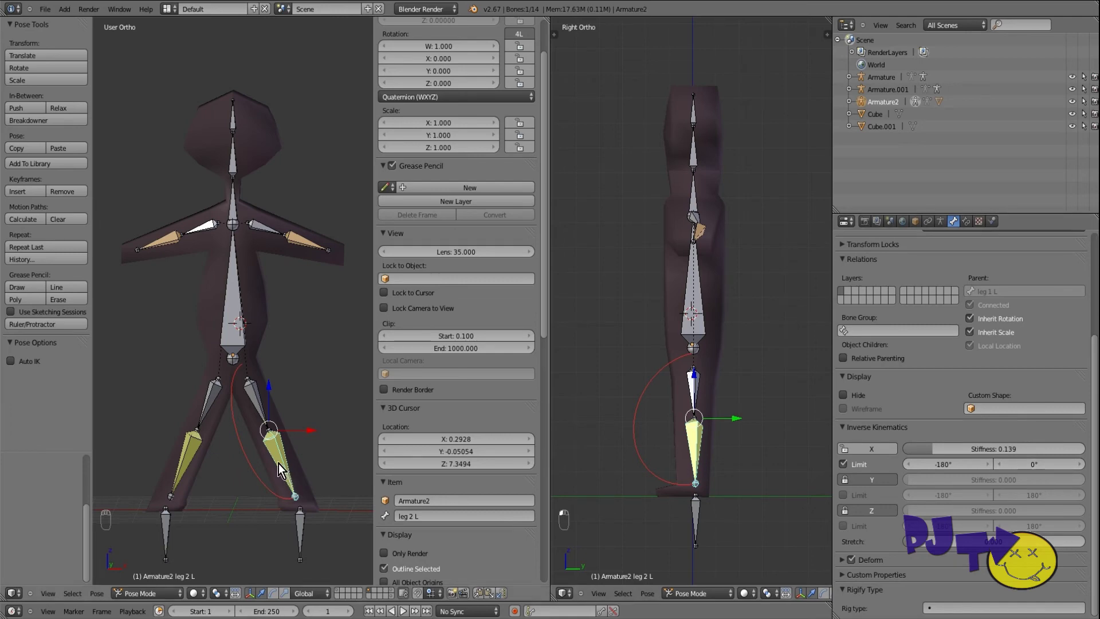
Check the leg 2 R bone's IK limits, test the knees by moving the torso bone up and down, and undo it.
right_click(193, 456)
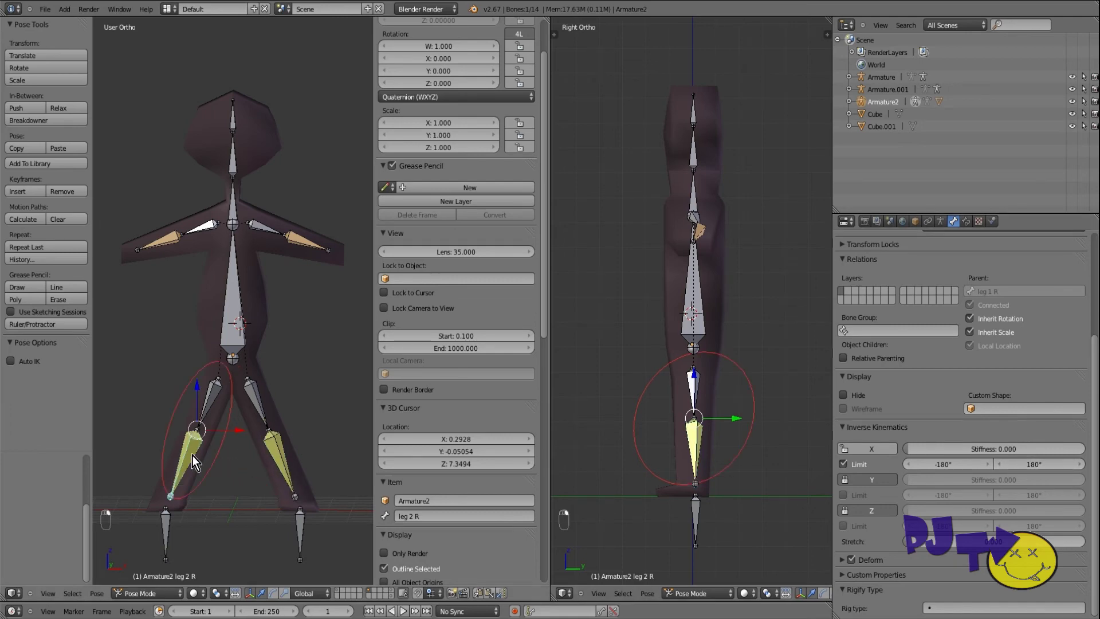
right_click(234, 326)
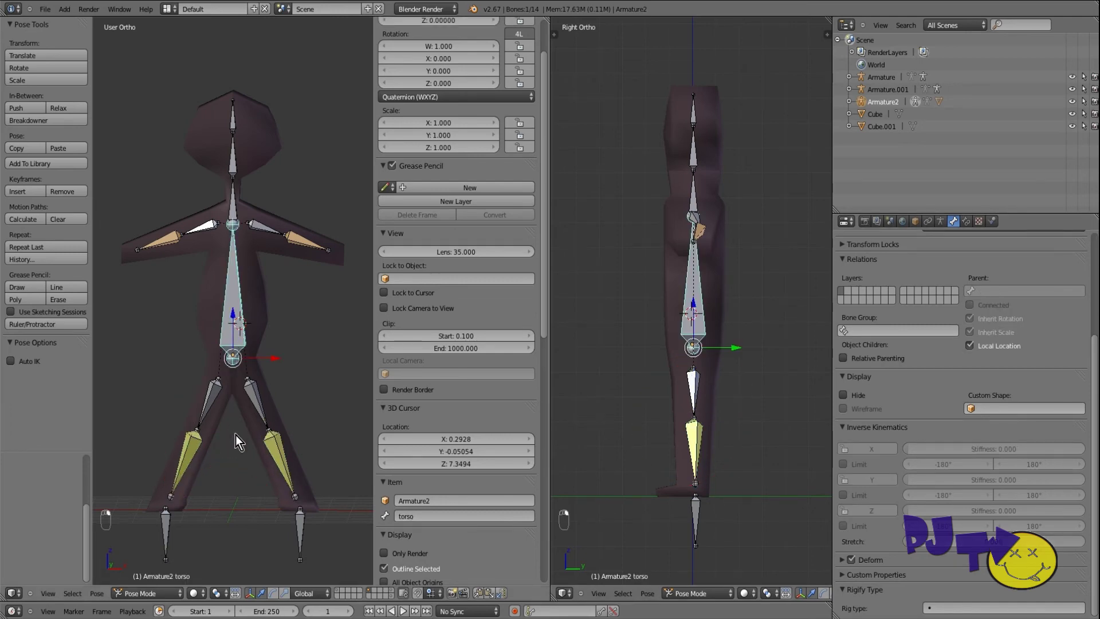
key("g")
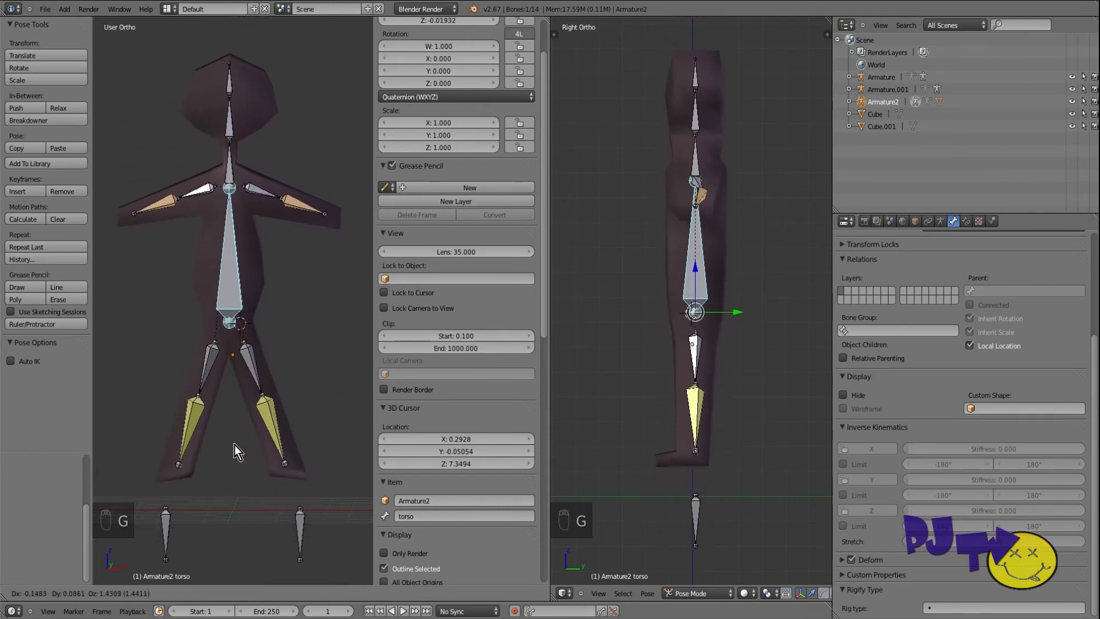
left_click(237, 399)
key("g")
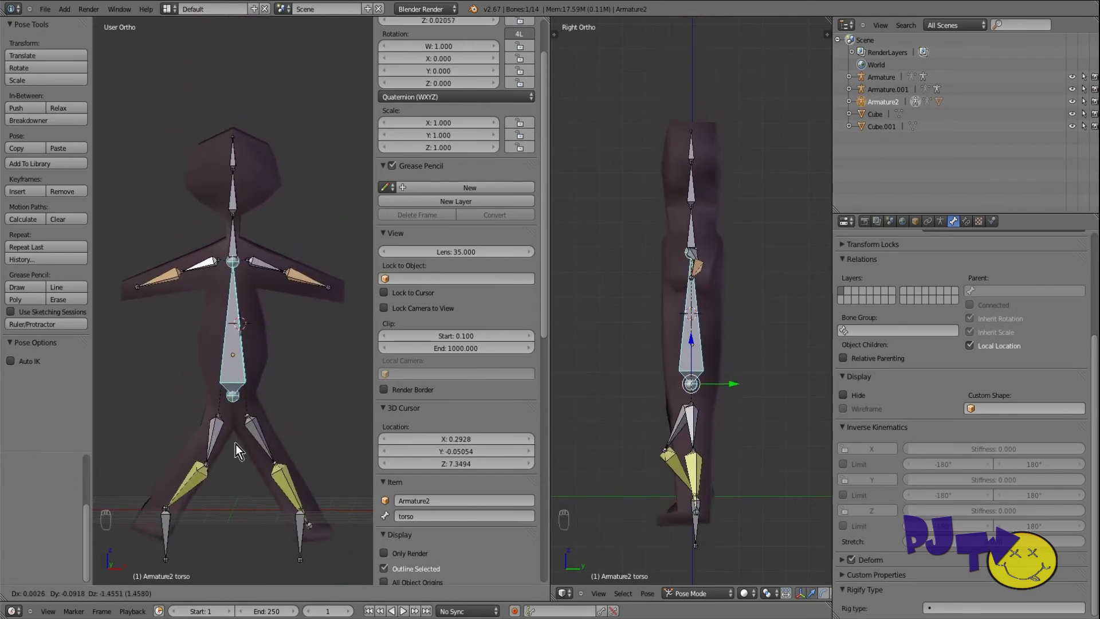
right_click(235, 408)
key("ctrl+z")
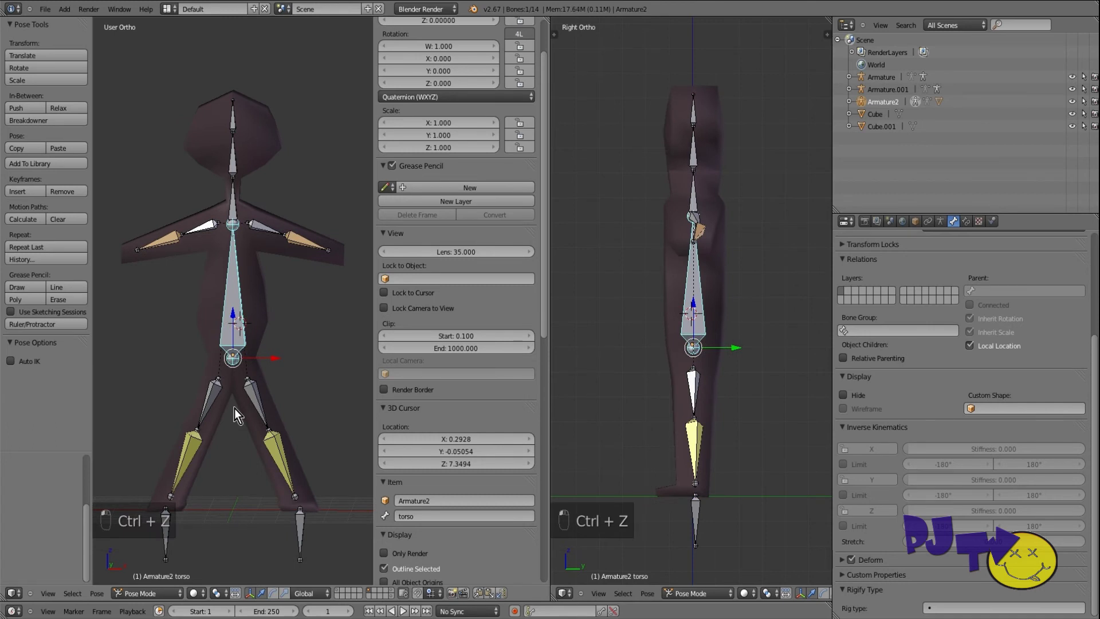
Edit the leg 2 R bone's maximum X-axis IK limit and adjust its X stiffness.
right_click(184, 446)
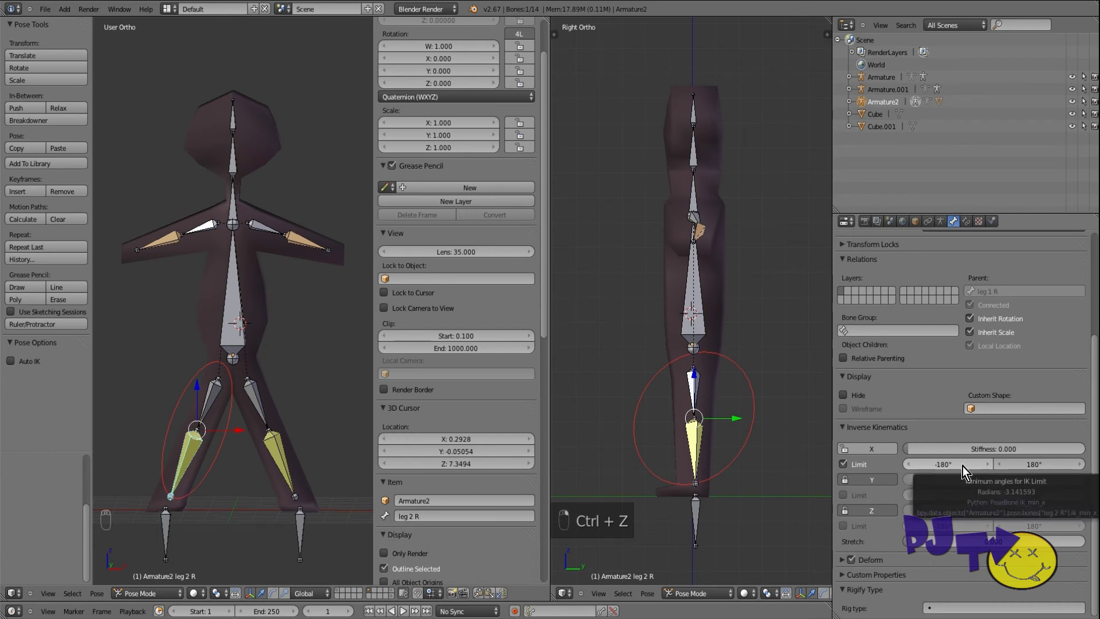
left_click(1034, 464)
key("BackSpace")
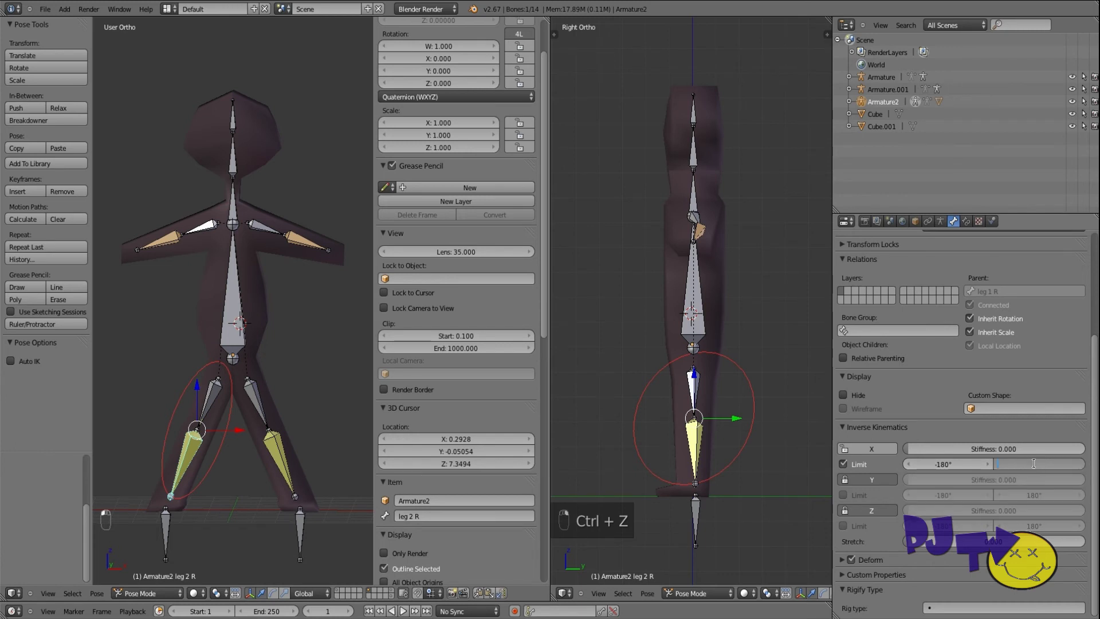
key("Return")
left_click_drag(938, 451, 948, 450)
Set the leg 2 L bone's X-axis IK stiffness to 0 and its maximum X limit to 45°.
right_click(277, 449)
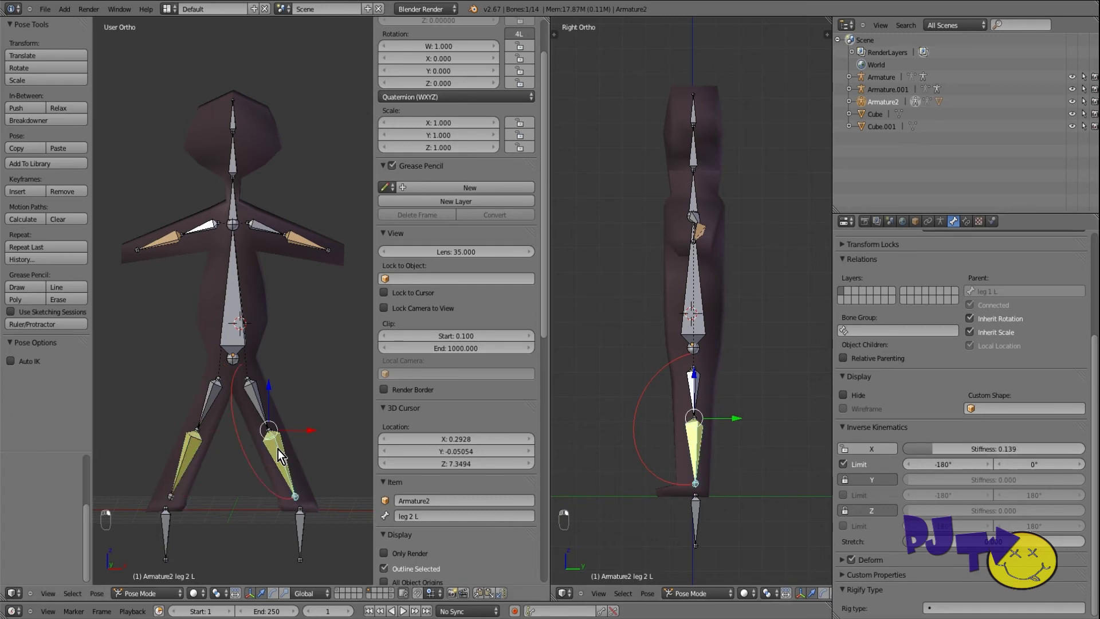
left_click_drag(937, 446, 807, 449)
left_click(1035, 466)
key("BackSpace")
type("45")
key("Return")
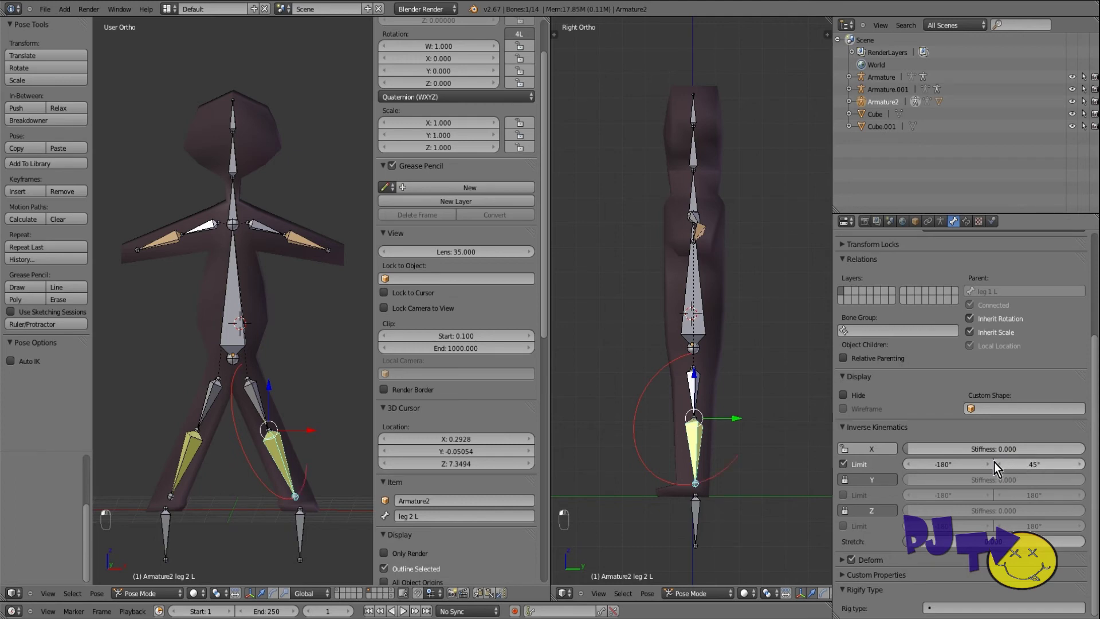
Retest the adjusted knee limits by moving the torso bone downward, and undo the move.
right_click(235, 329)
key("g")
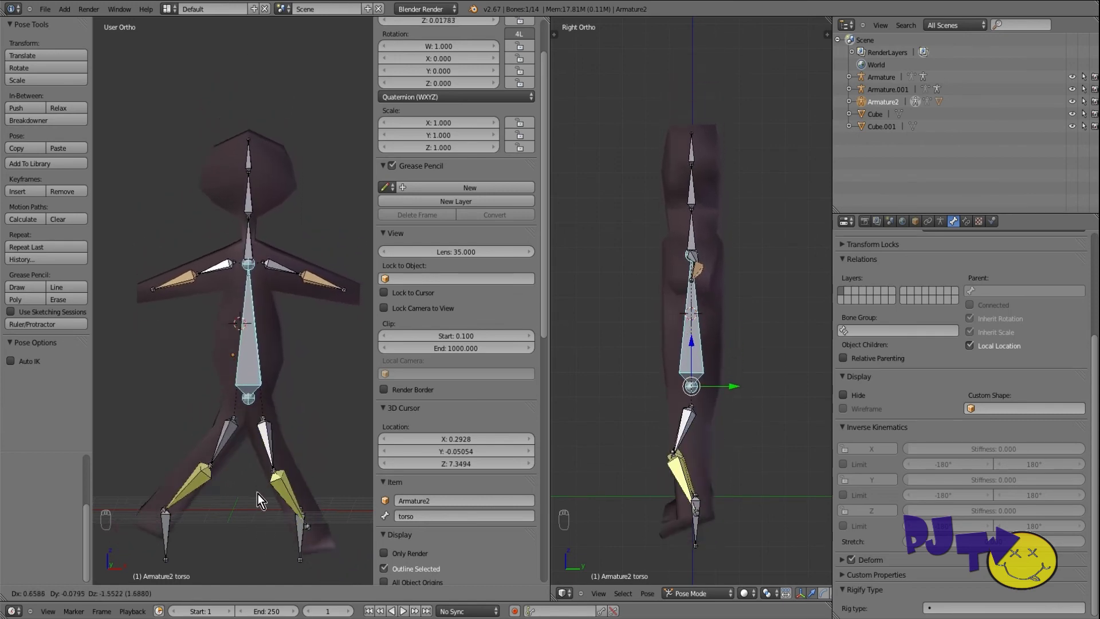
left_click(254, 462)
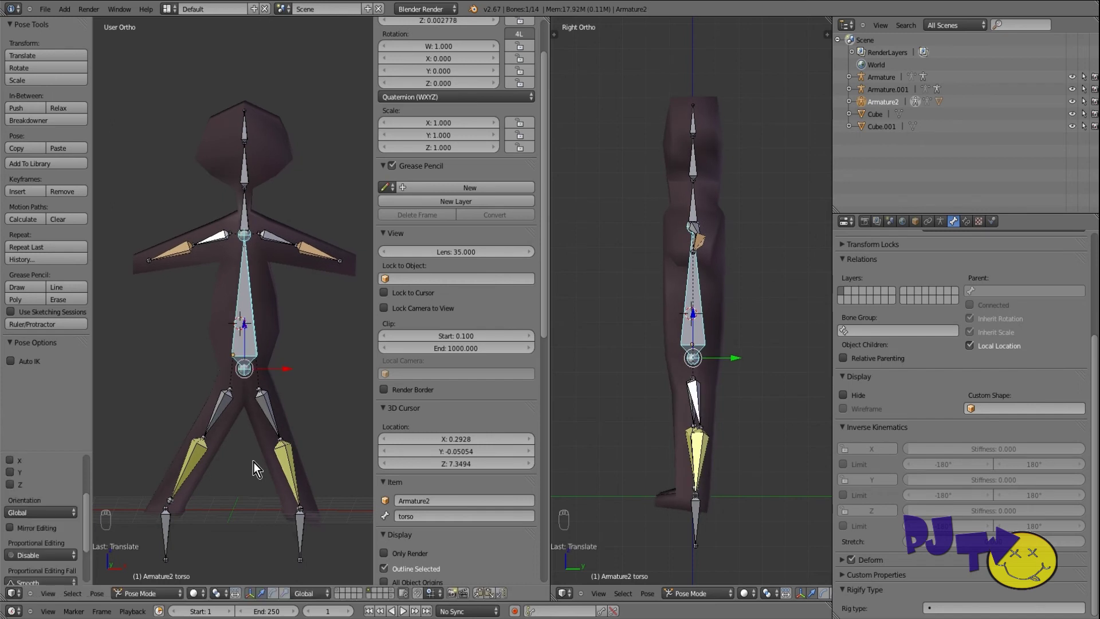
key("ctrl+z")
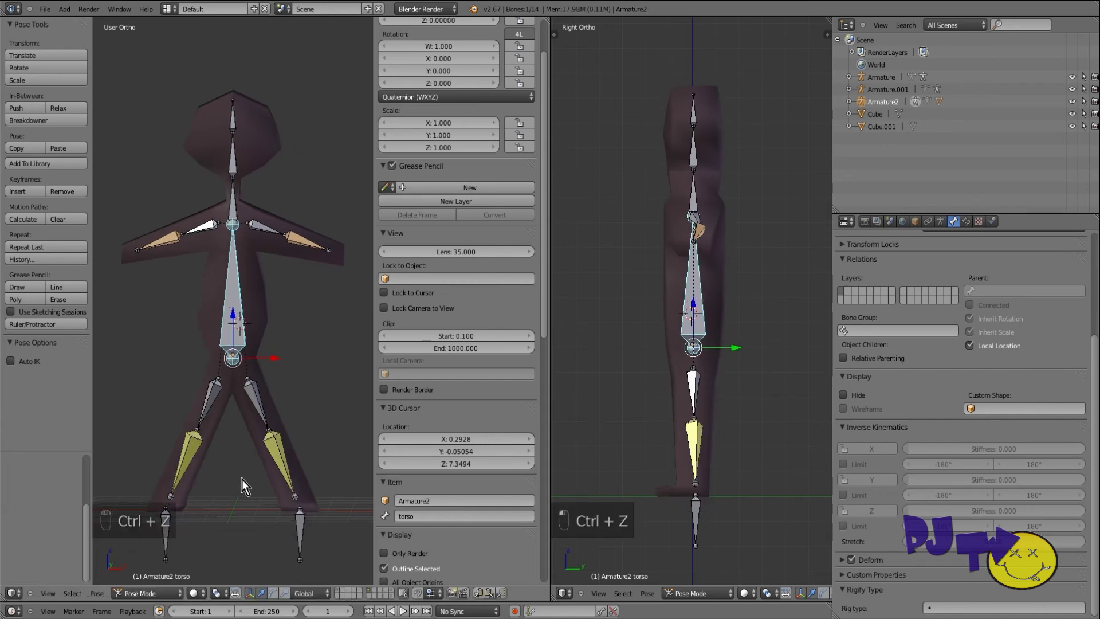
For the arm 2 R bone, lock IK rotation on Y and Z and enable the X-axis limit.
right_click(174, 252)
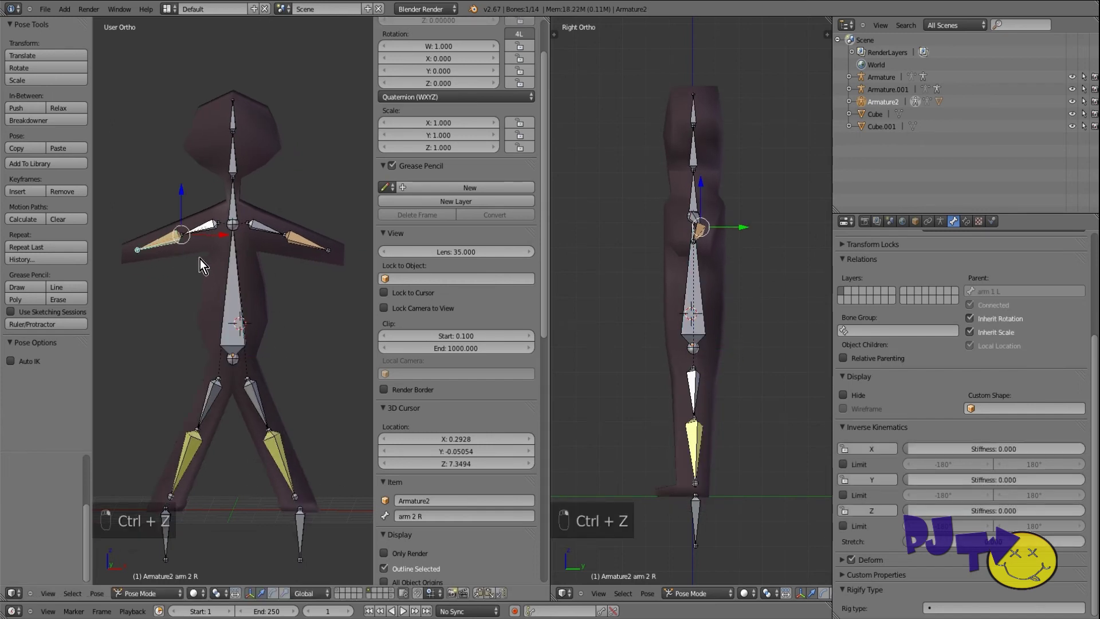
left_click(861, 480)
left_click(864, 510)
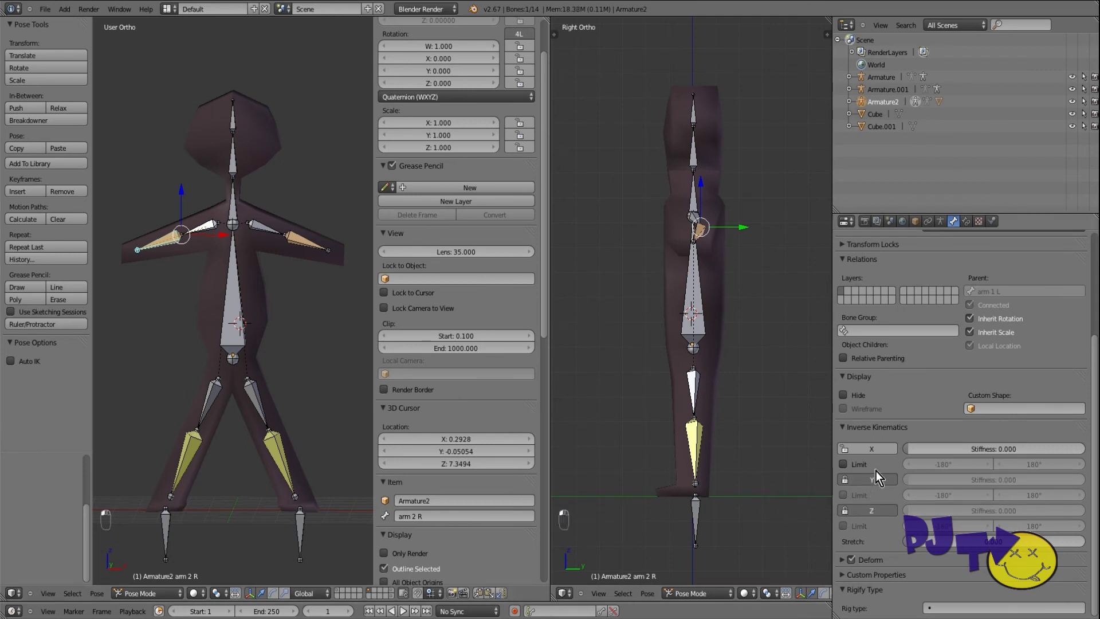
left_click(843, 464)
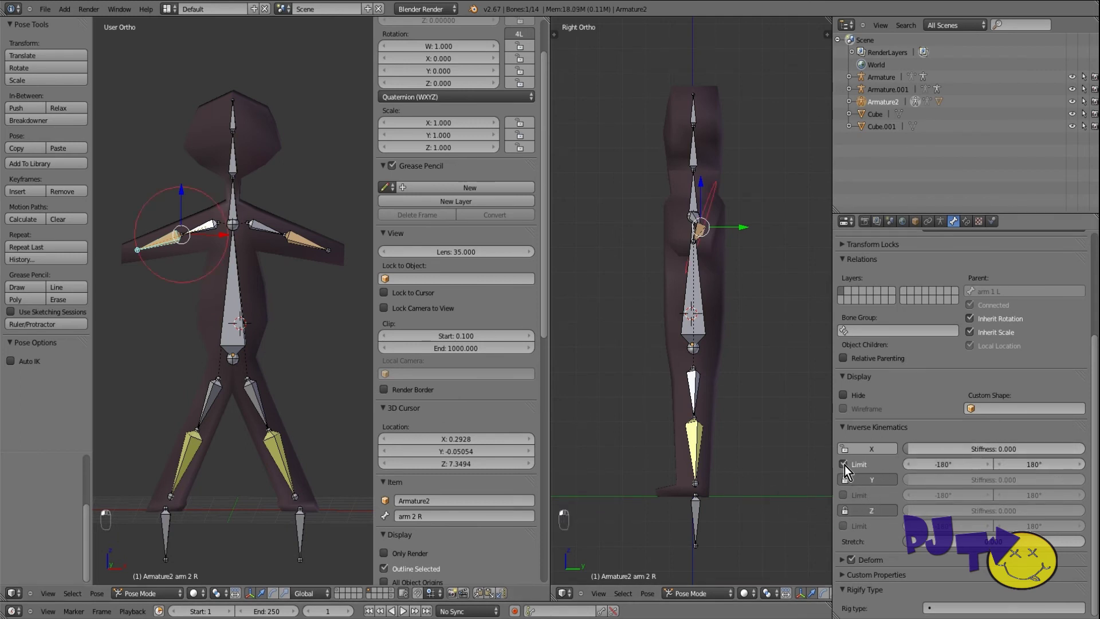
For the arm 2 R bone, set the maximum X-axis IK limit to 0° and the X stiffness to 0.342.
right_click(292, 237)
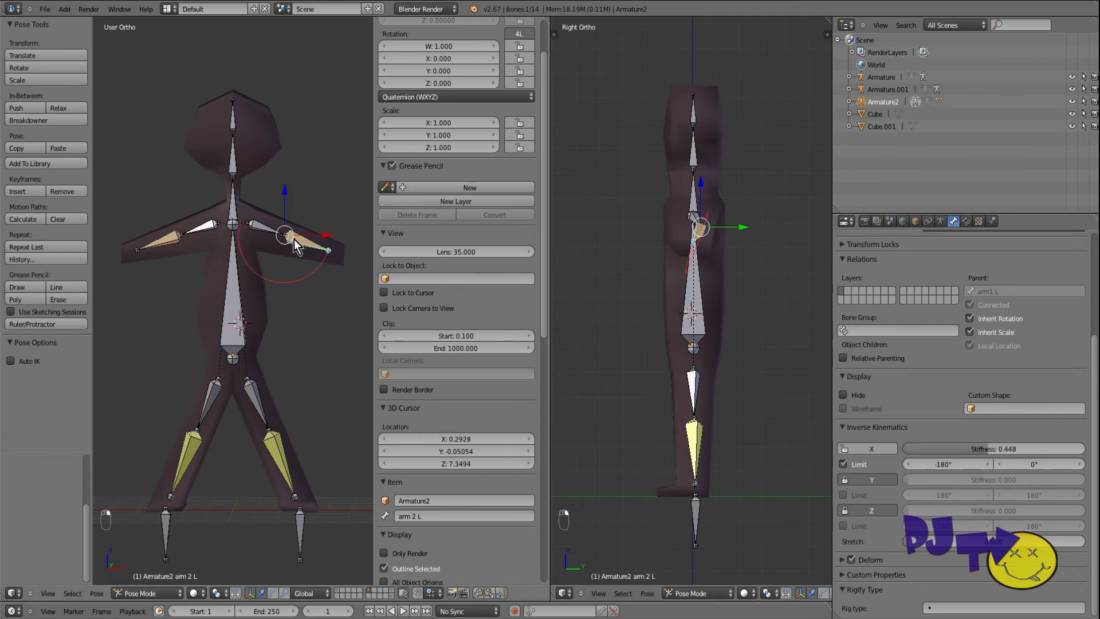
right_click(170, 241)
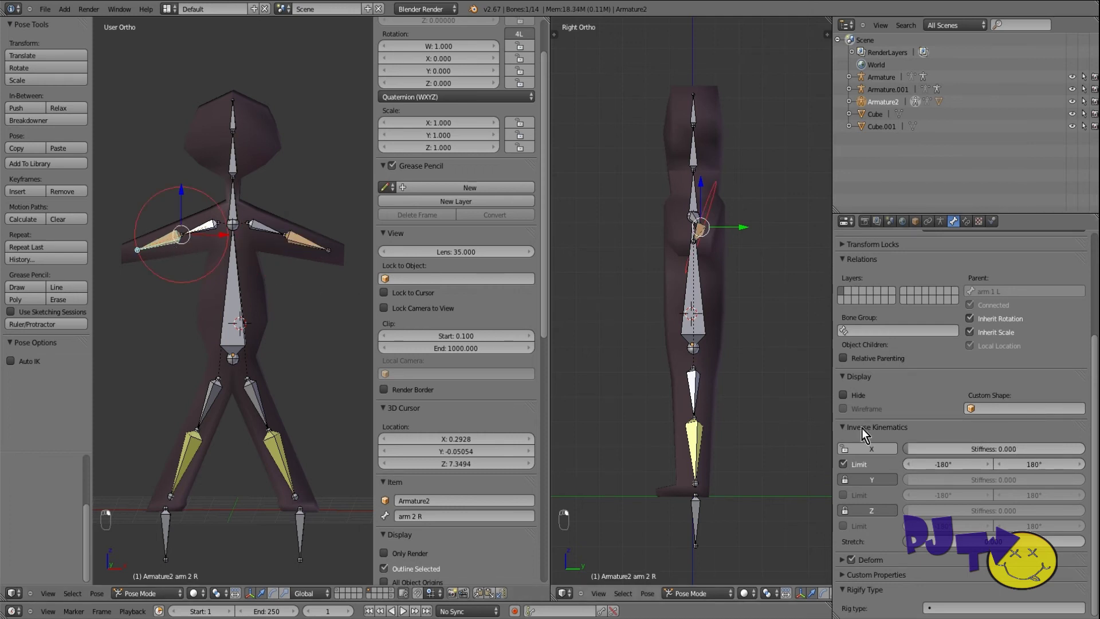
key("Delete")
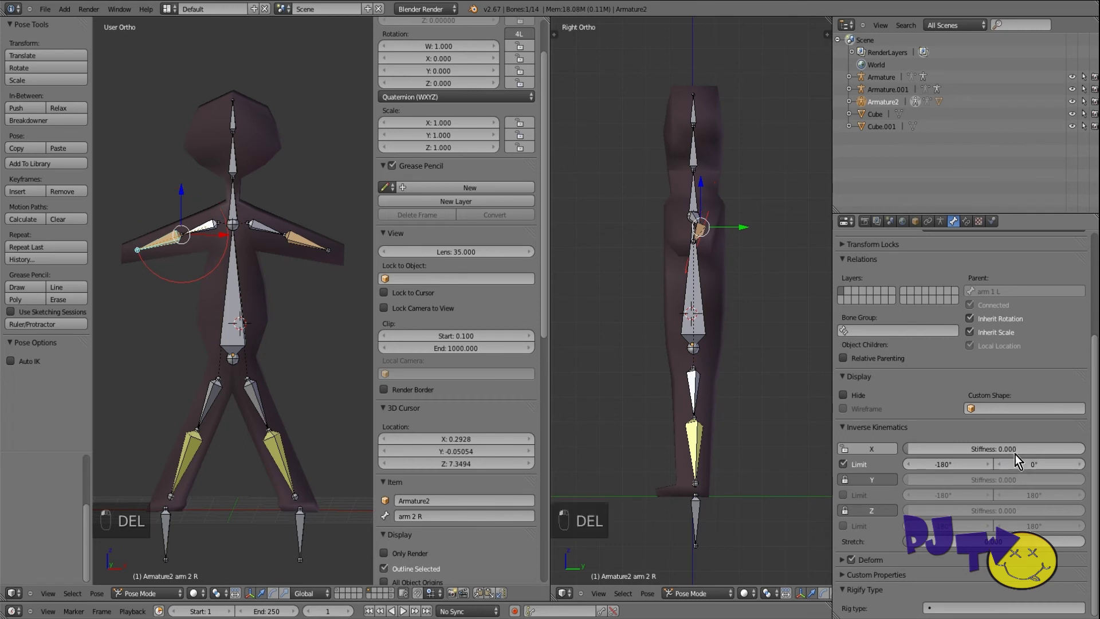
mouse_move(998, 449)
left_mouse_down()
mouse_move(1037, 451)
mouse_move(996, 441)
left_mouse_up()
Compare the IK settings of both arm 2 bones and set the arm 2 L bone's X-axis stiffness to 0.4.
right_click(296, 240)
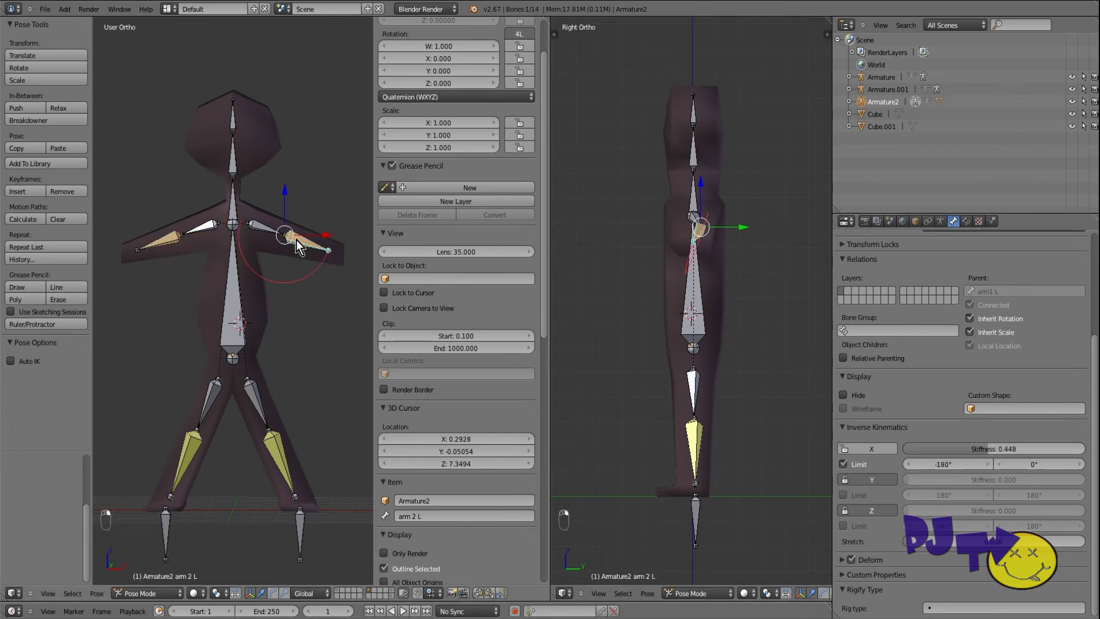
right_click(168, 239)
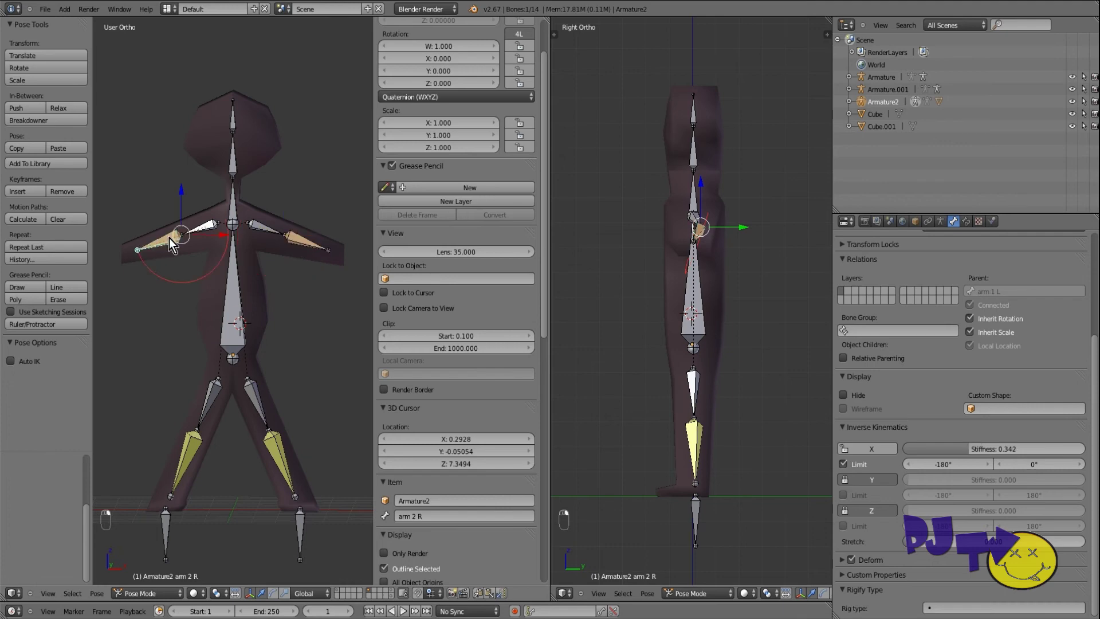
right_click(297, 238)
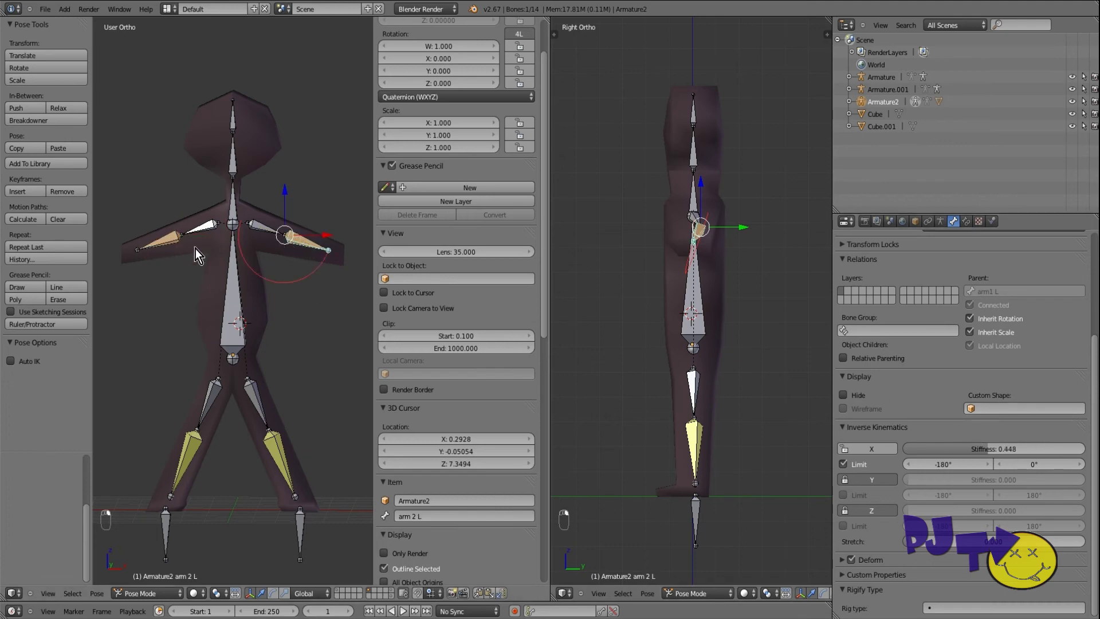
right_click(181, 242)
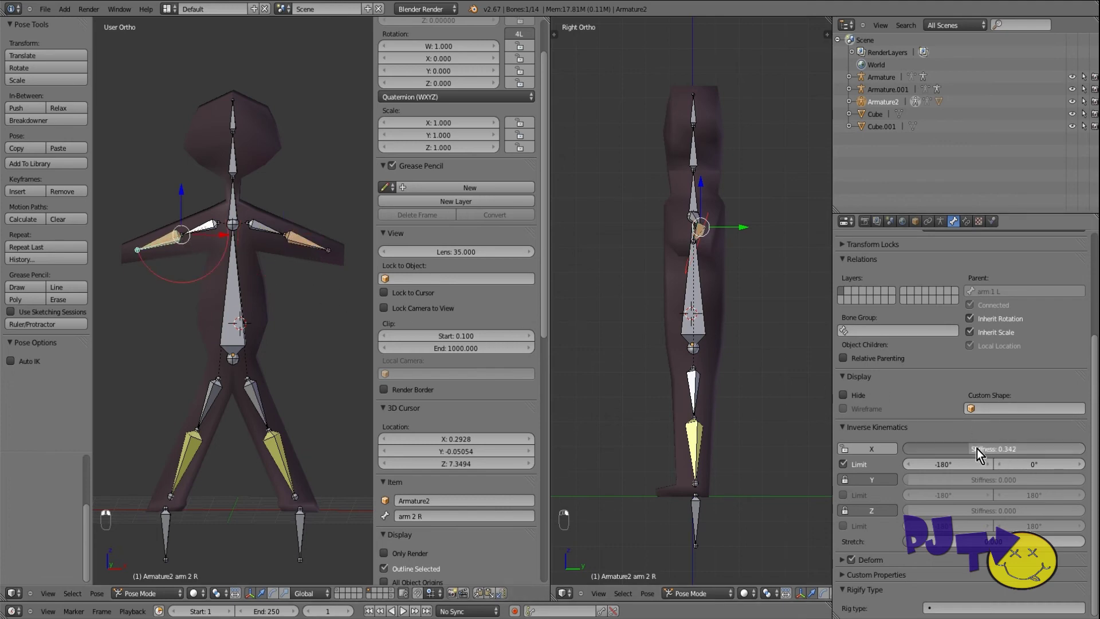
right_click(303, 239)
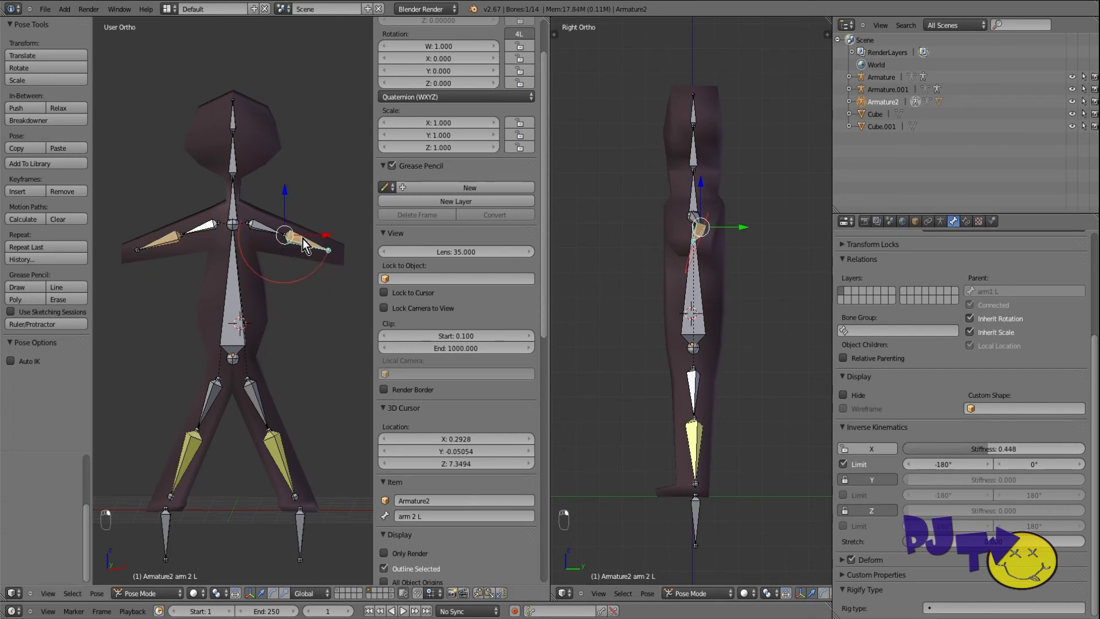
left_click(971, 447)
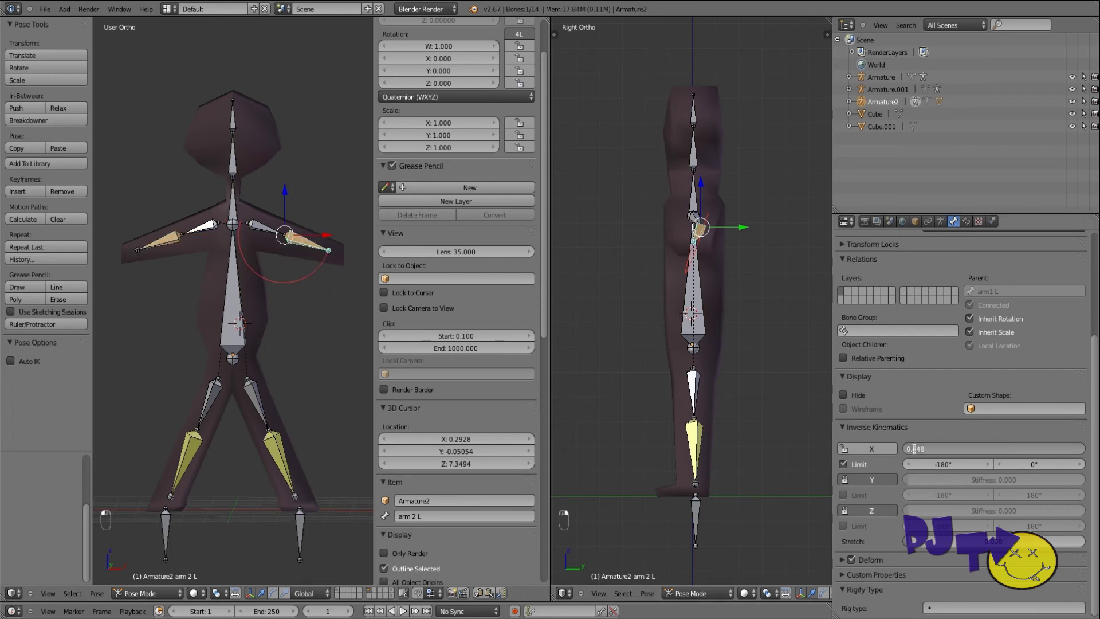
type("0.4")
key("Return")
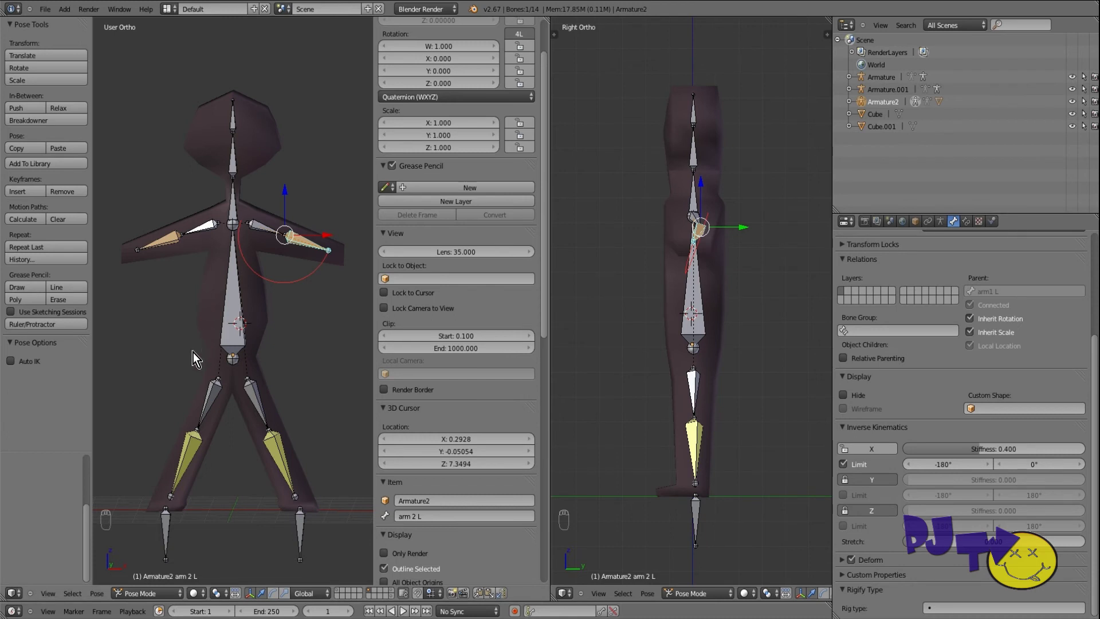
Set the X-axis IK stiffness of the leg 2 L and leg 2 R bones to 0.25.
right_click(277, 449)
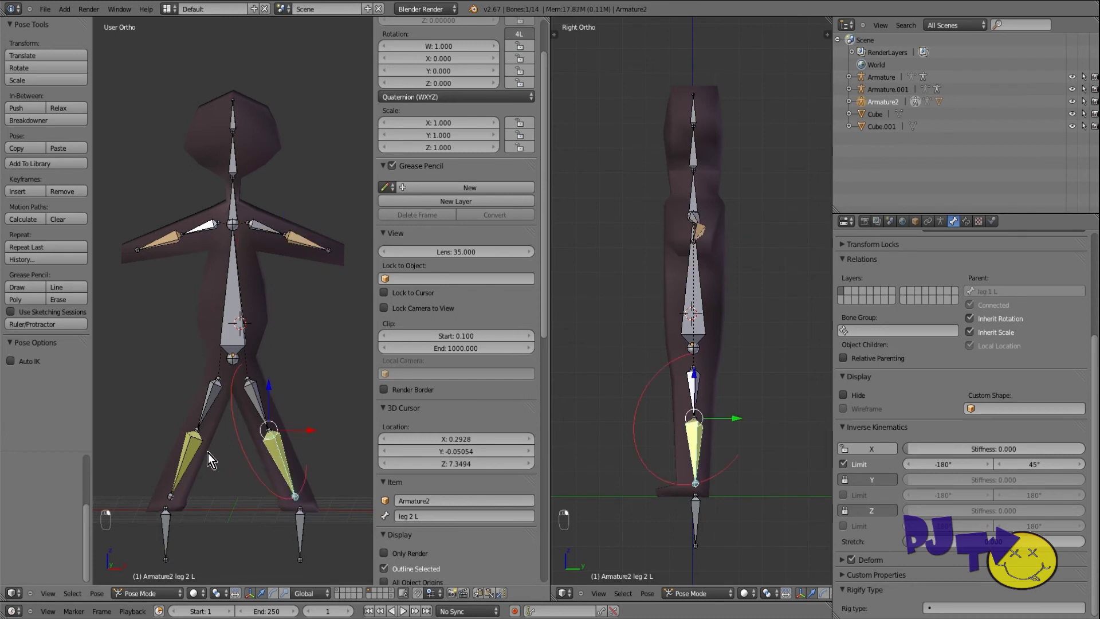
right_click(191, 445)
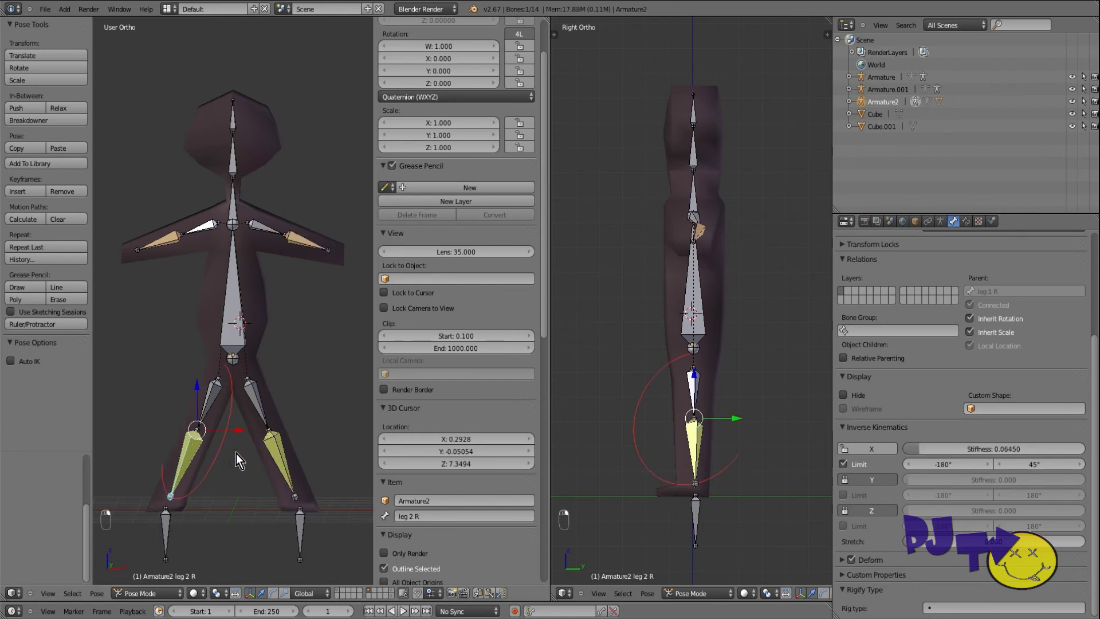
right_click(271, 449)
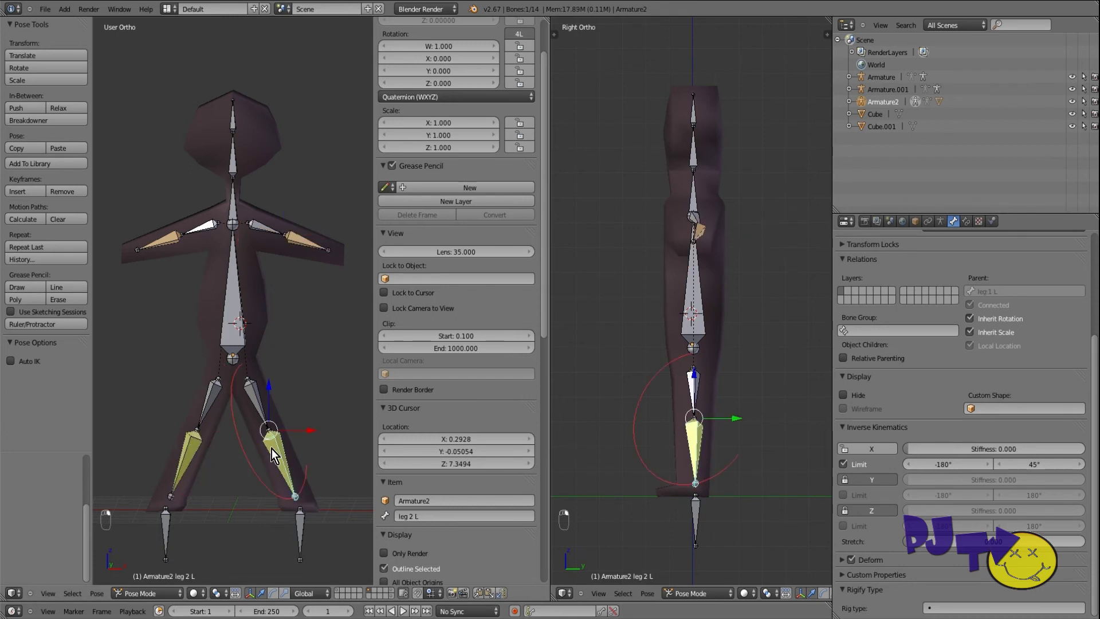
left_click(1003, 448)
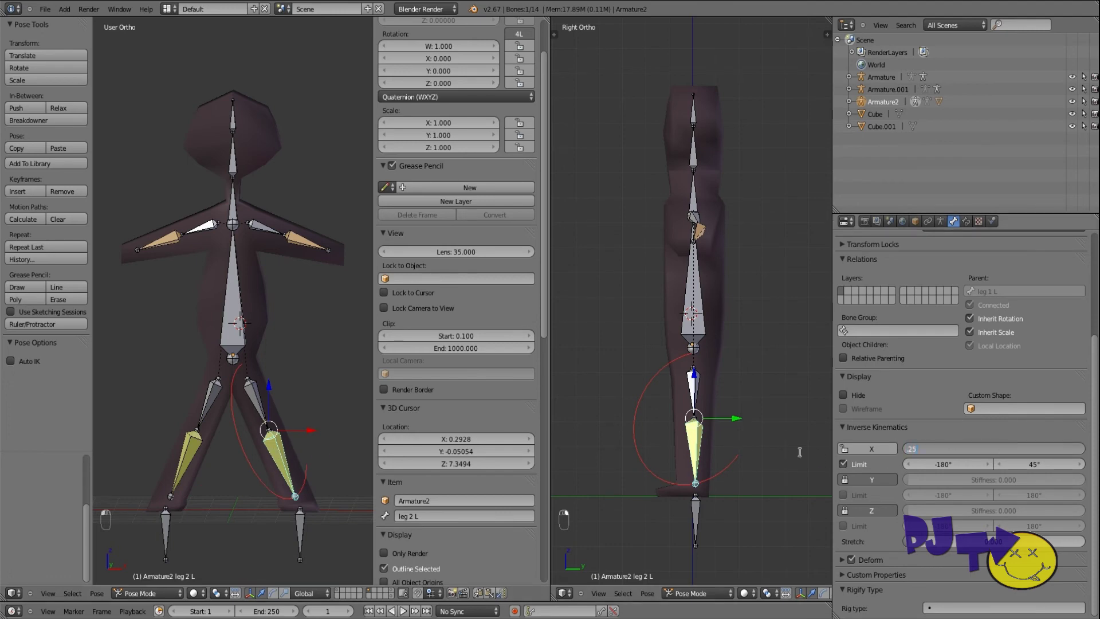
type(".25")
key("Return")
right_click(195, 457)
left_click(1003, 447)
key("Return")
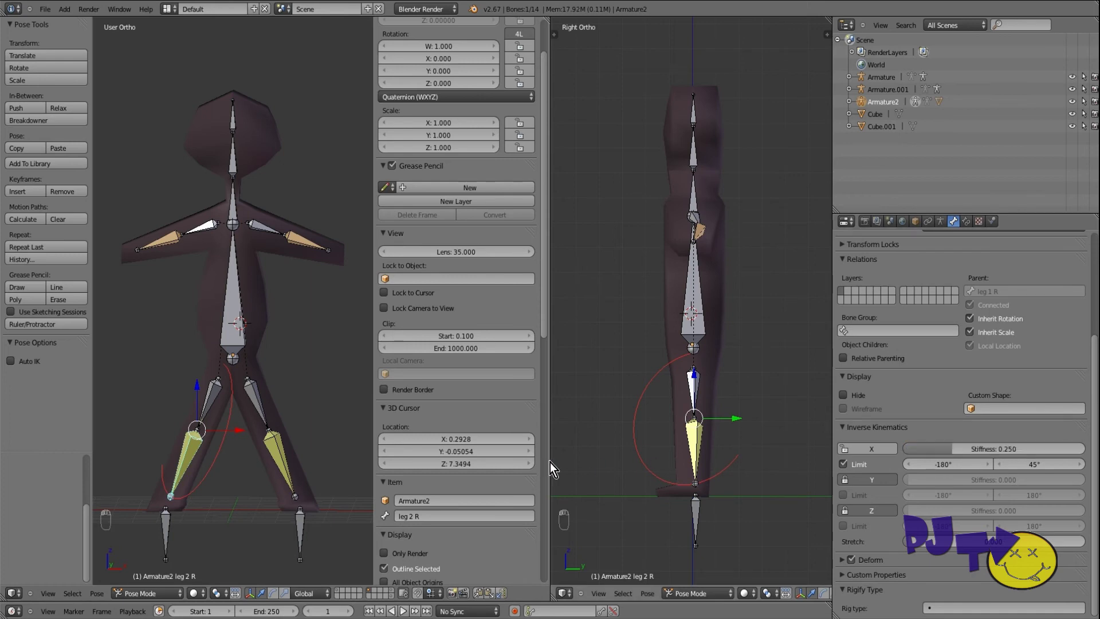
Test the leg stiffness by moving the torso bone around, and undo the move.
right_click(250, 357)
key("g")
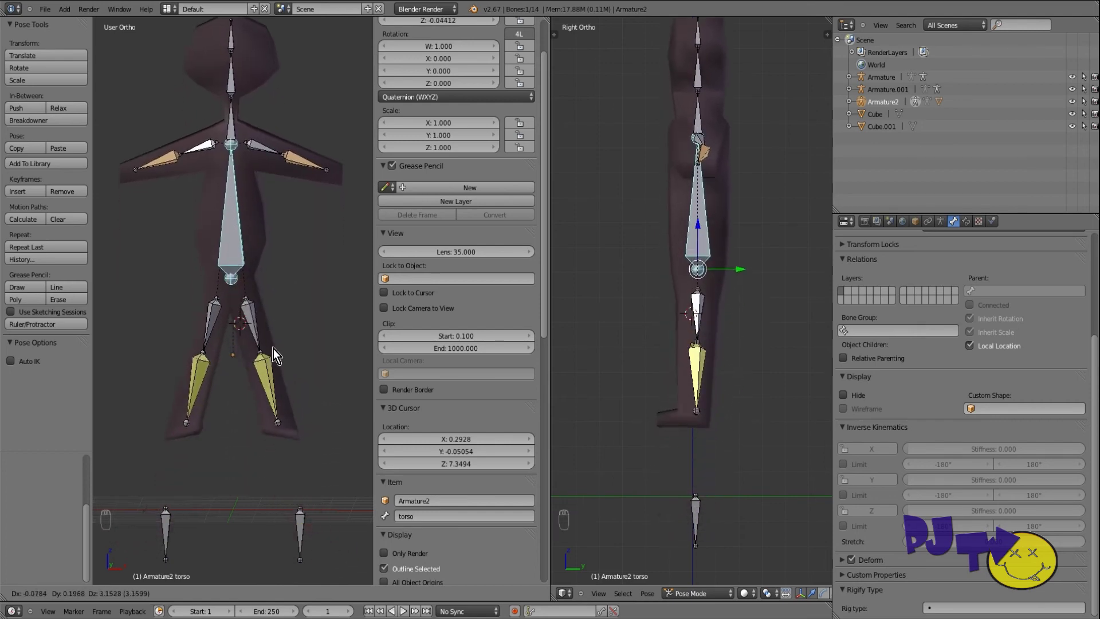
left_click(294, 412)
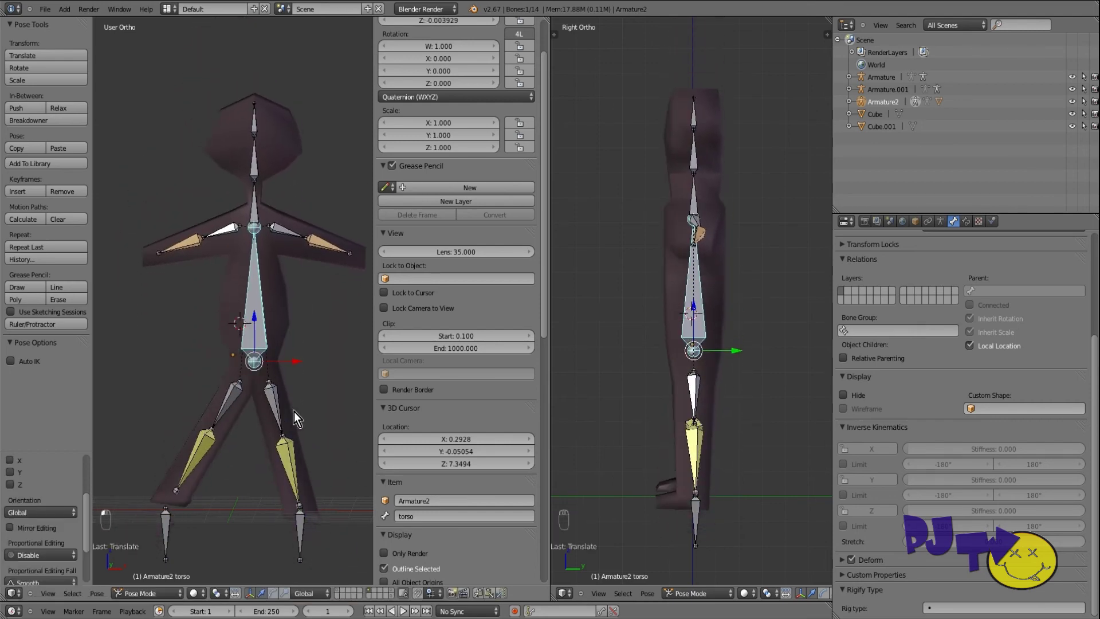
key("ctrl+z")
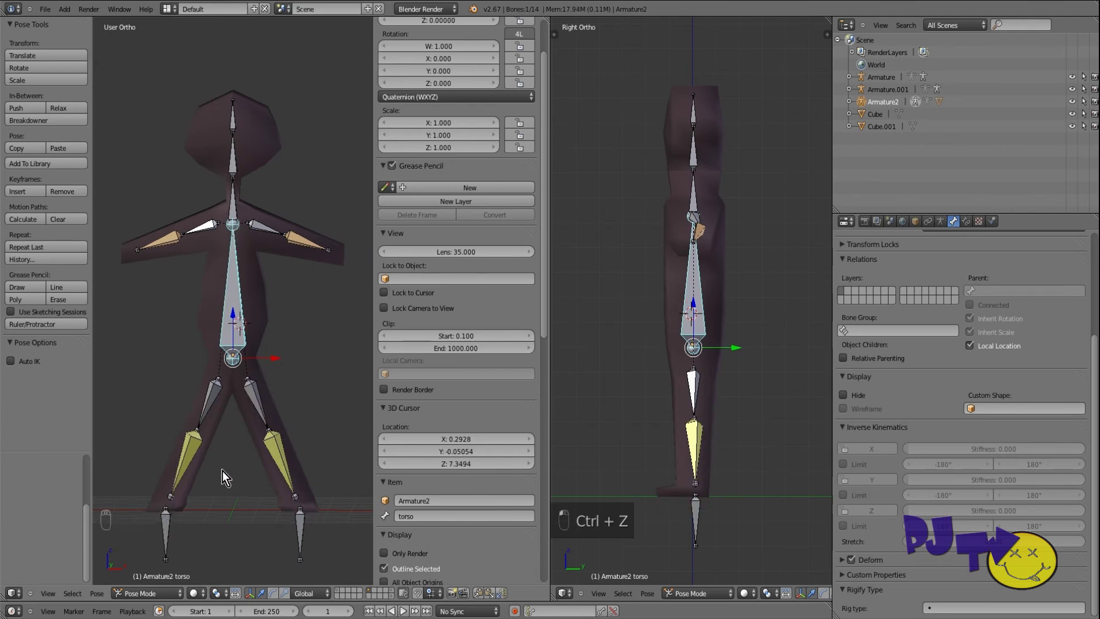
key("ctrl+z")
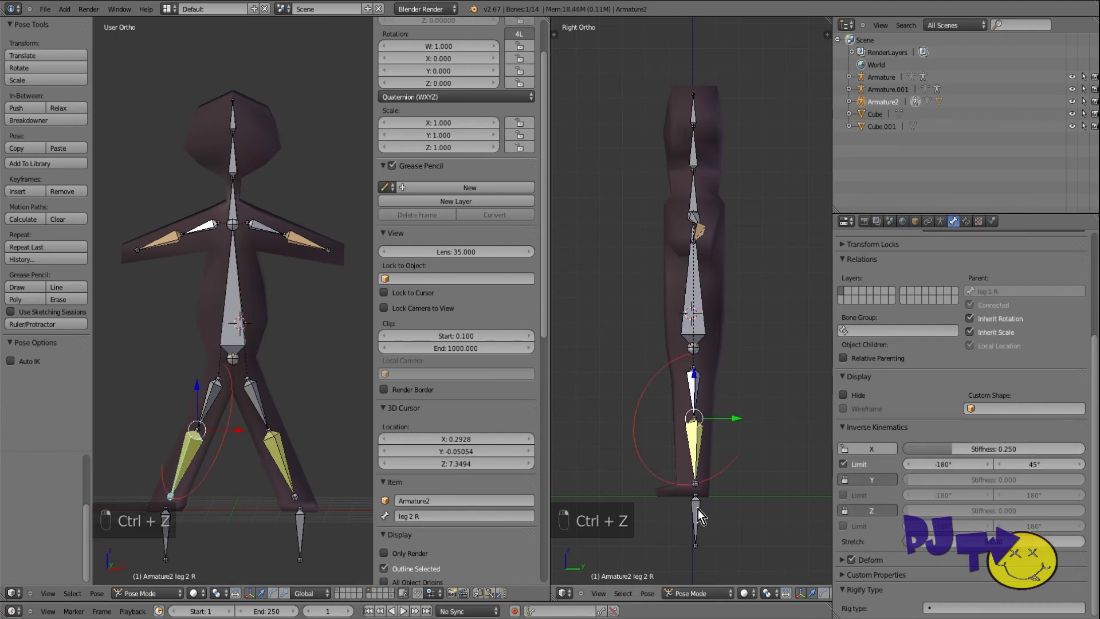
Test the left knee by moving the IK LEG L bone in the side view, and undo the move.
right_click(691, 521)
key("g")
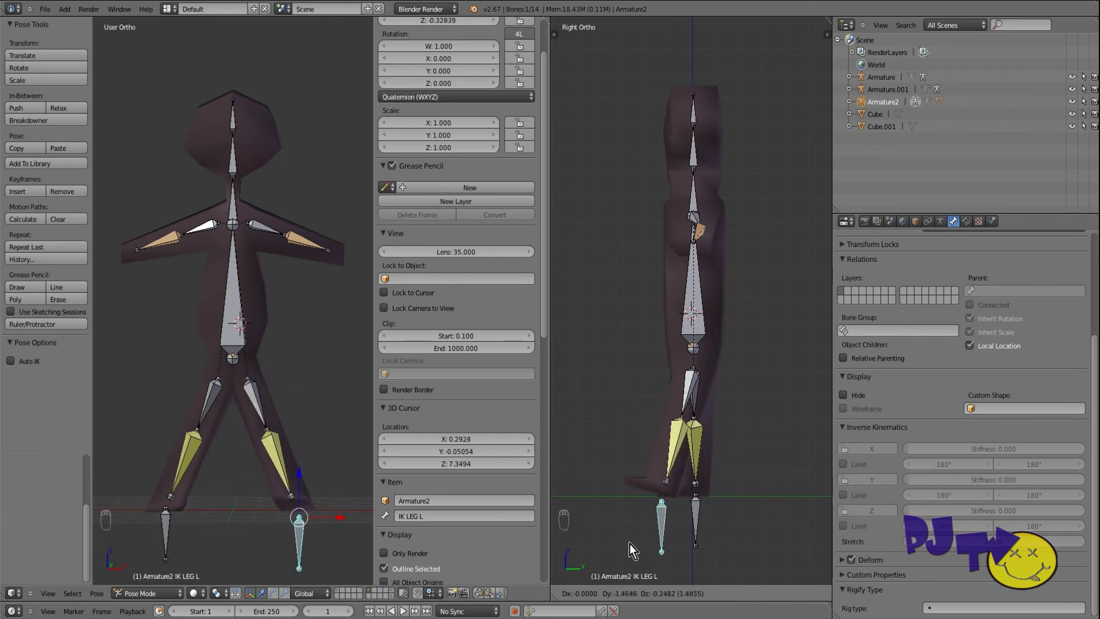
left_click(686, 541)
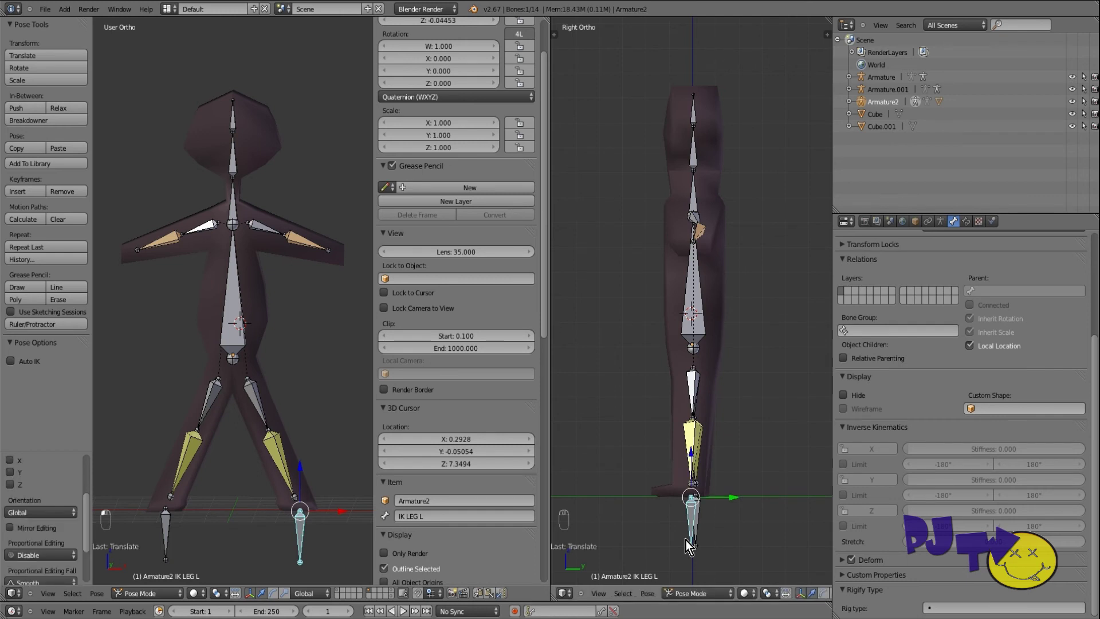
key("ctrl+z")
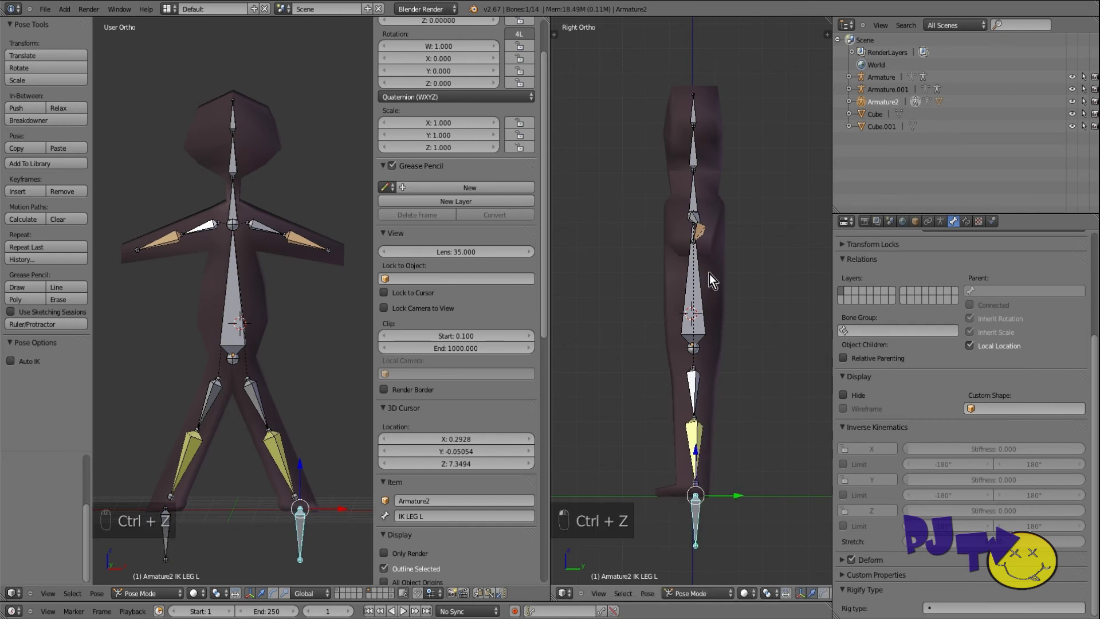
Lower the left arm by moving the arm 2 L bone downward along the Z axis.
right_click(295, 238)
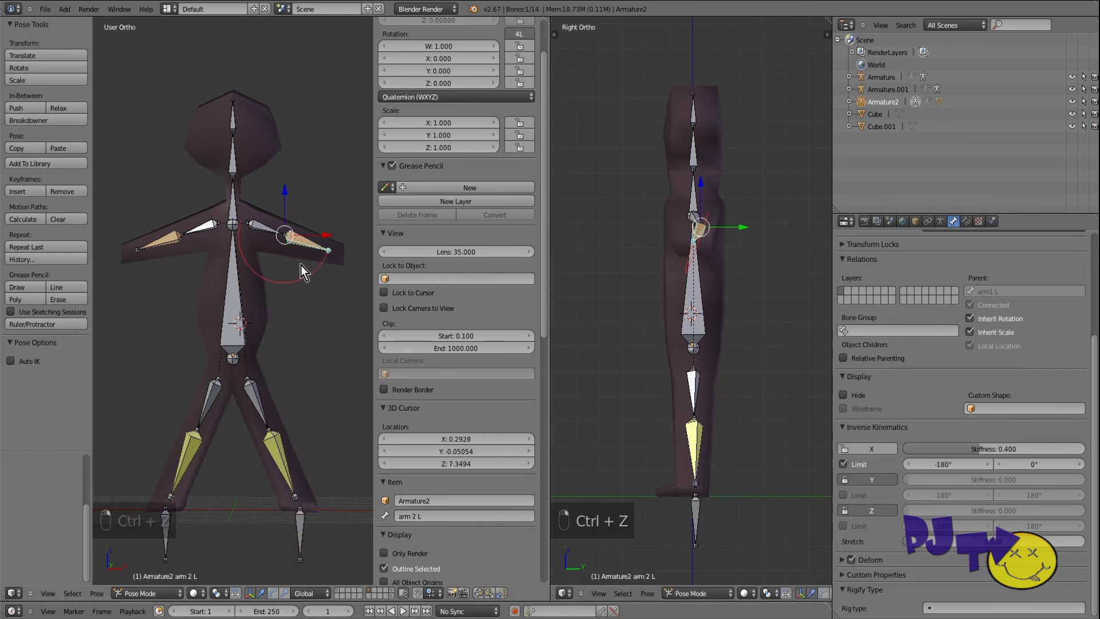
key("g")
key("z")
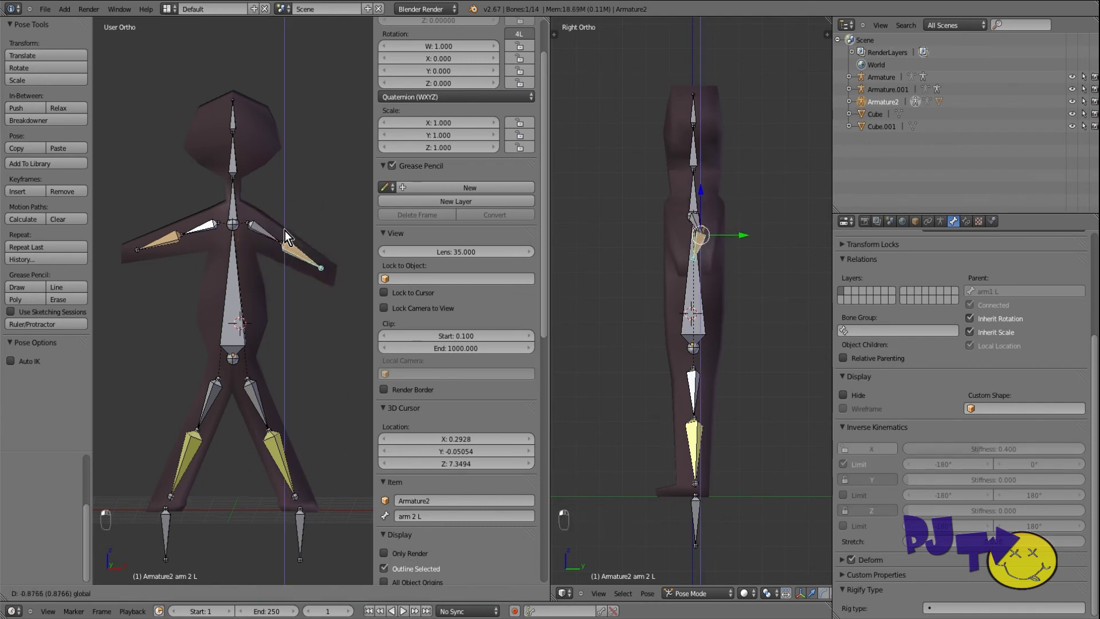
left_click(305, 218)
Try rotating the leg 2 L bone about the global Y axis, and undo the rotation.
right_click(271, 443)
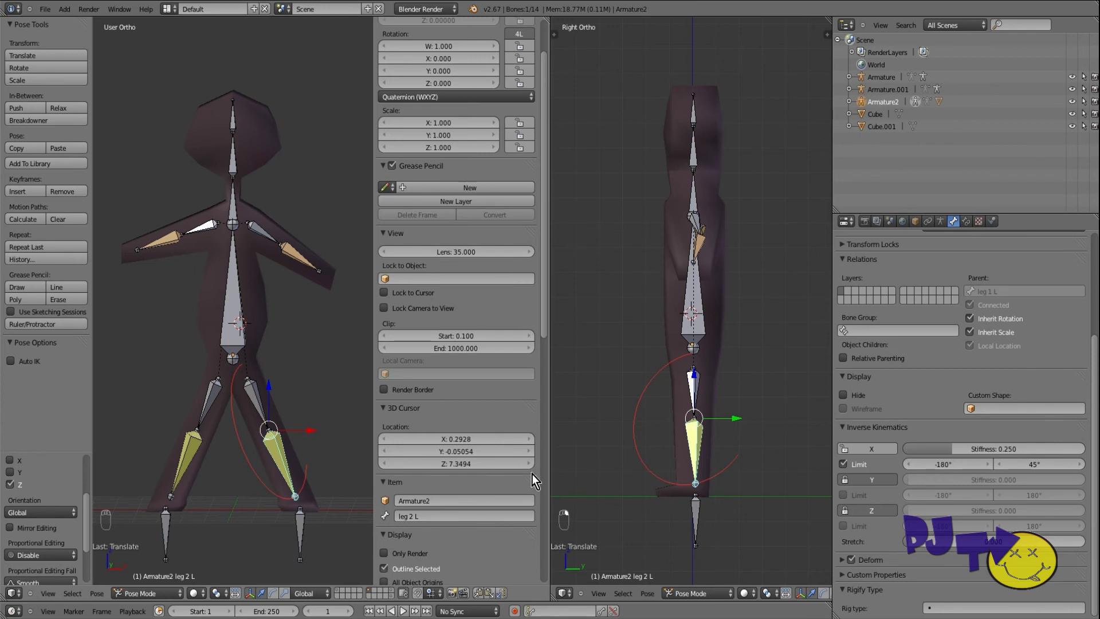
key("r")
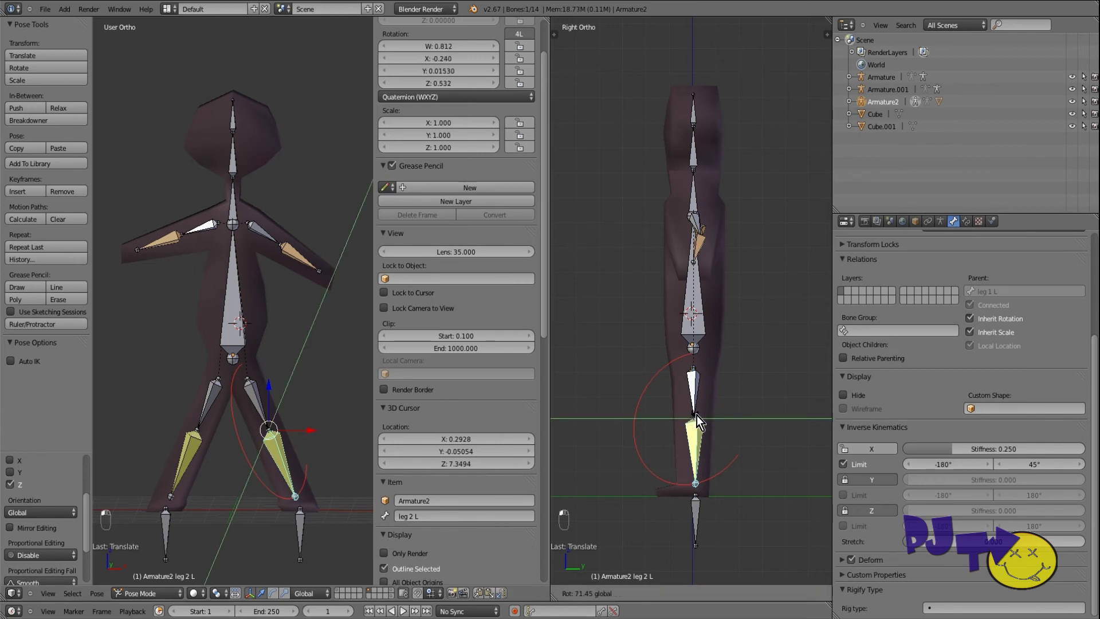
left_click(696, 416)
key("ctrl+z")
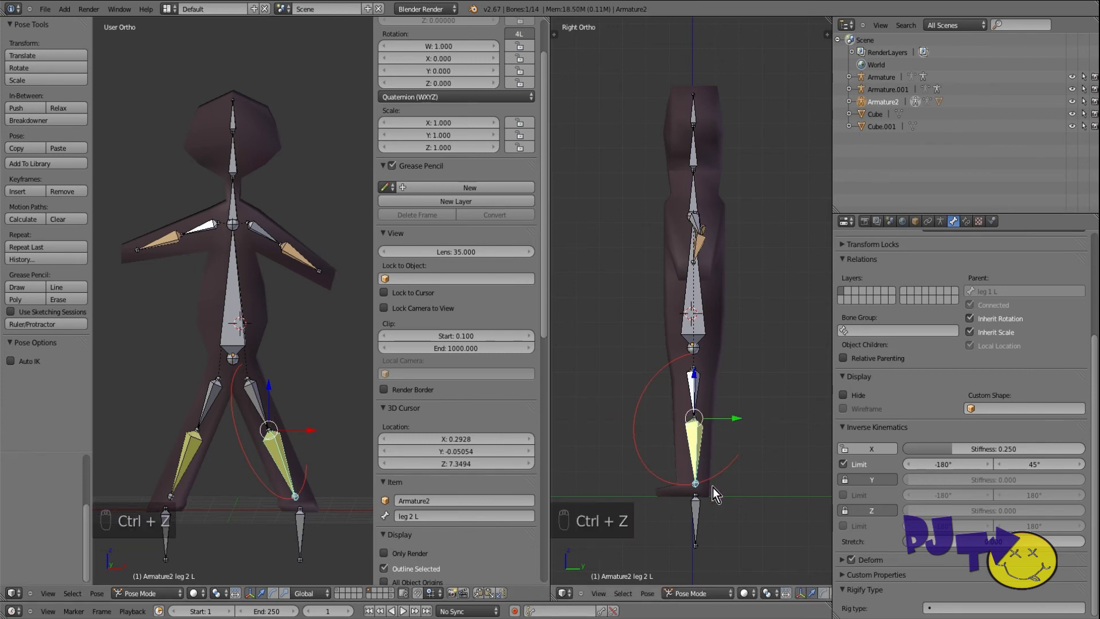
Test the left knee by moving the IK LEG L bone forward along Y and up along Z, and undo both moves.
right_click(700, 513)
key("g")
key("y")
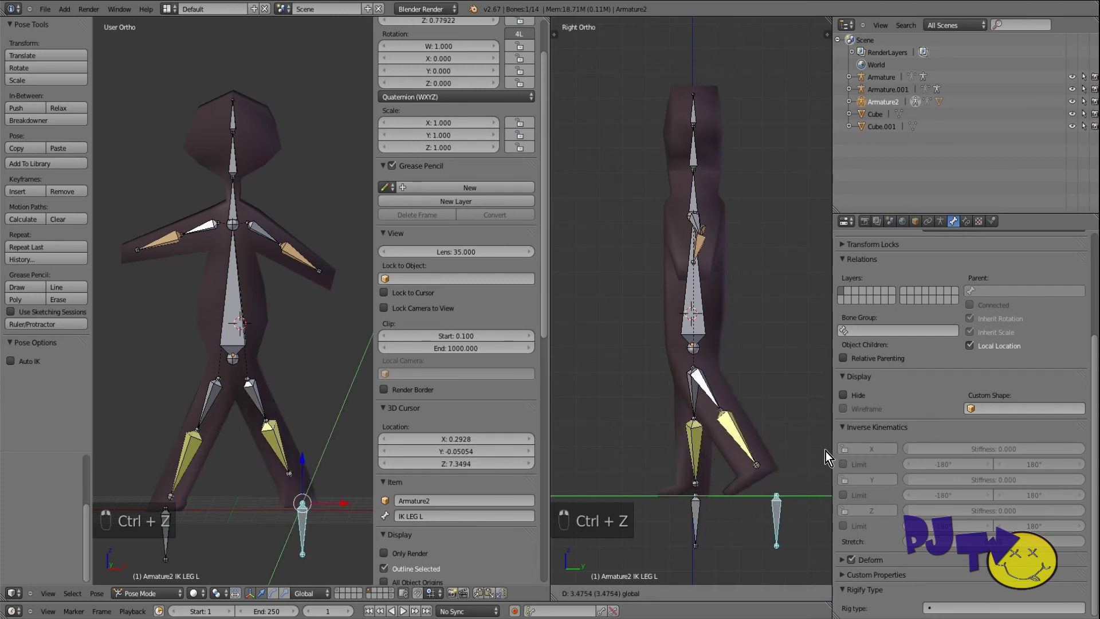
left_click(654, 476)
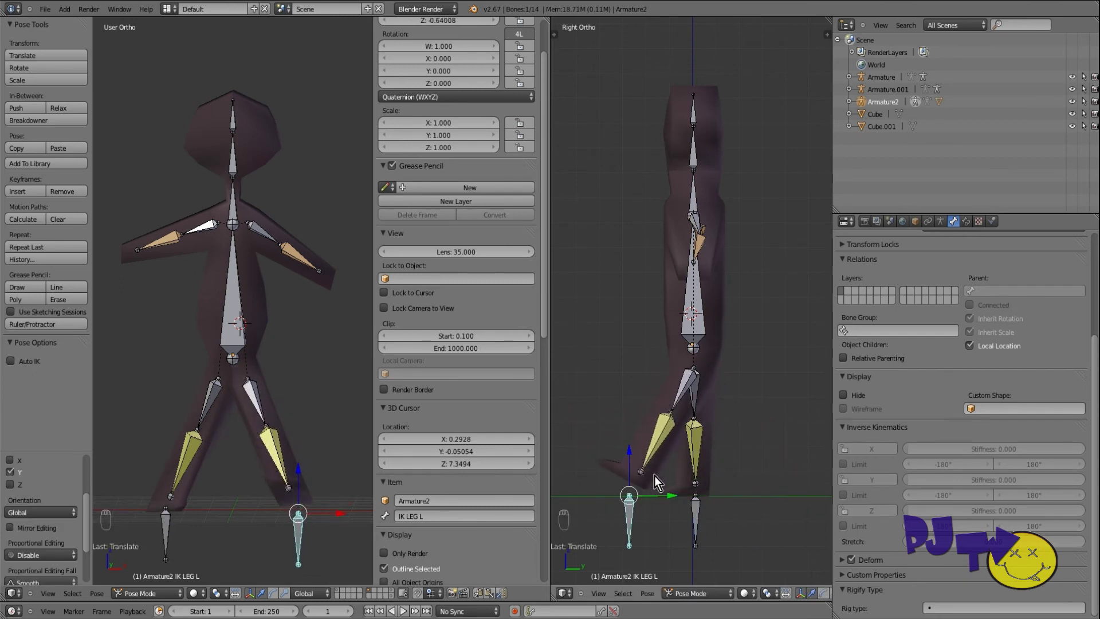
key("g")
key("z")
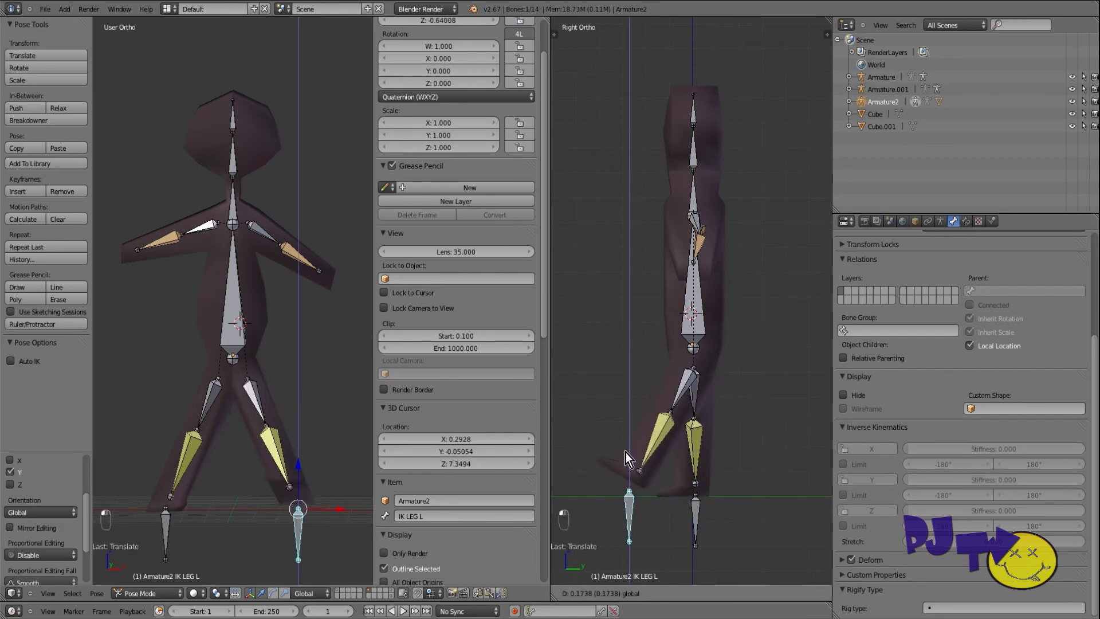
left_click(625, 453)
key("ctrl+z")
key("ctrl+z")
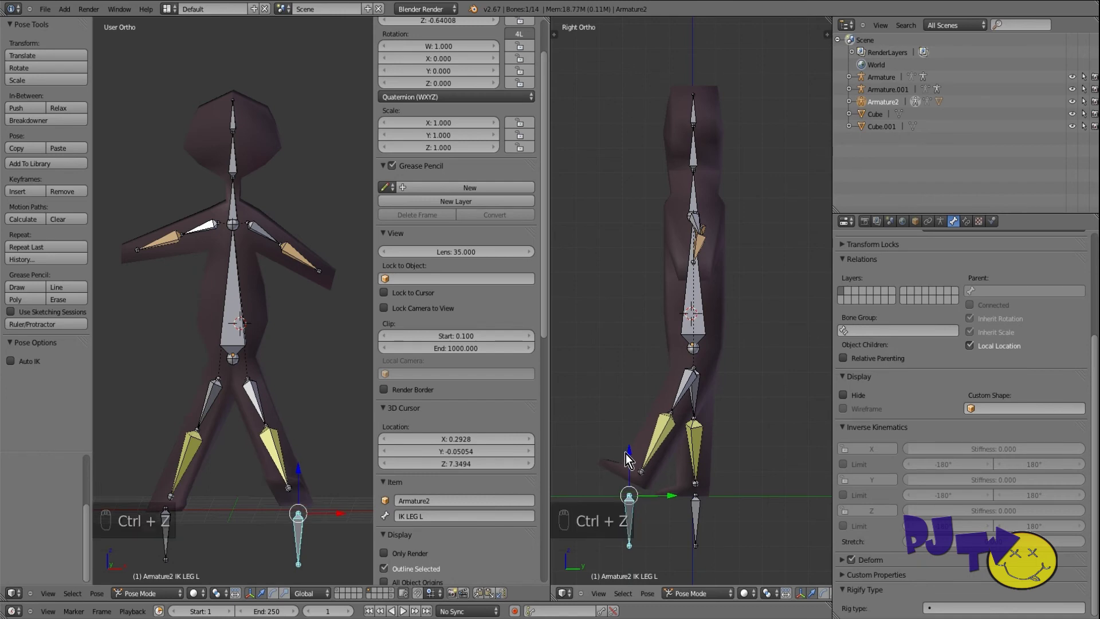
Set the leg 2 L bone's X-axis IK limits to a minimum of 0° and a maximum of 180°.
right_click(696, 431)
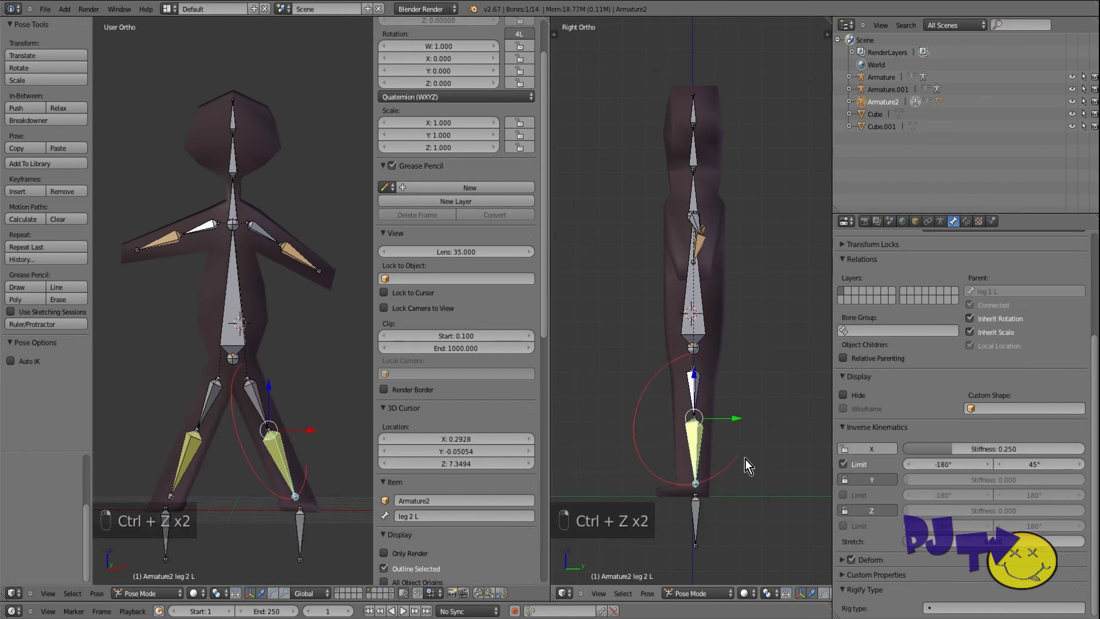
left_click(955, 465)
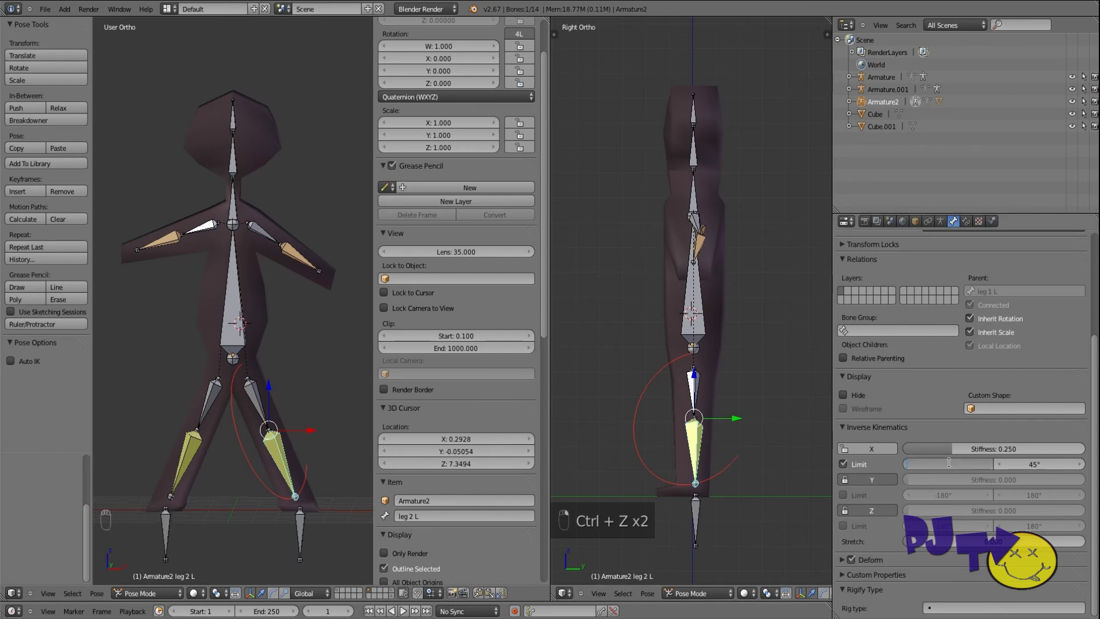
type("0")
left_click(997, 461)
key("BackSpace")
type("180")
key("Return")
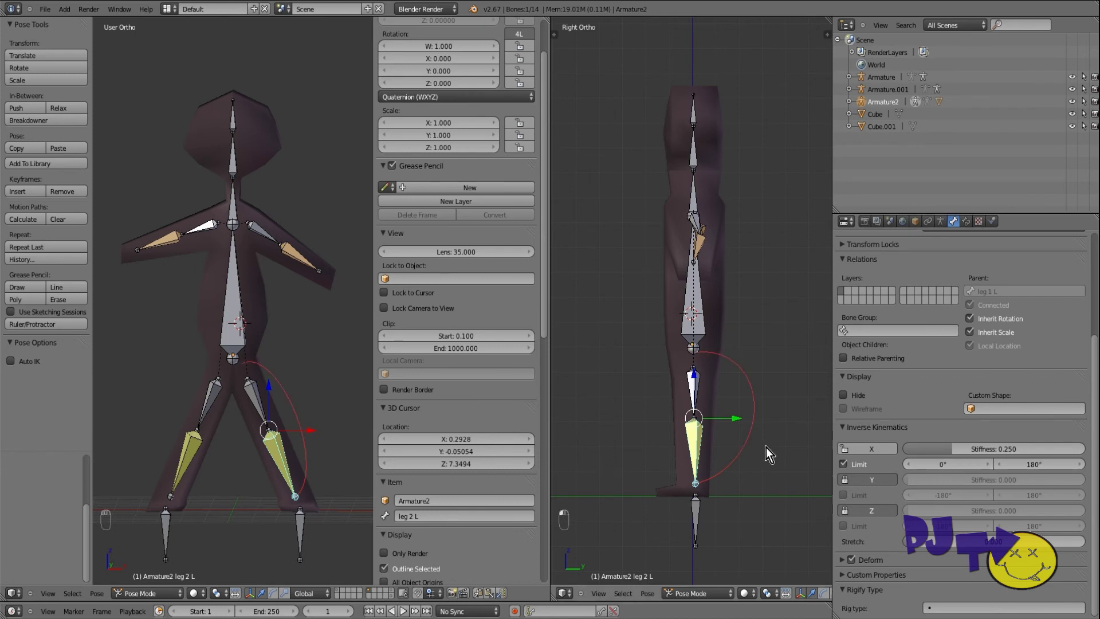
Test the left knee's bending by moving the IK LEG L bone freely in the side view, and undo the move.
right_click(696, 519)
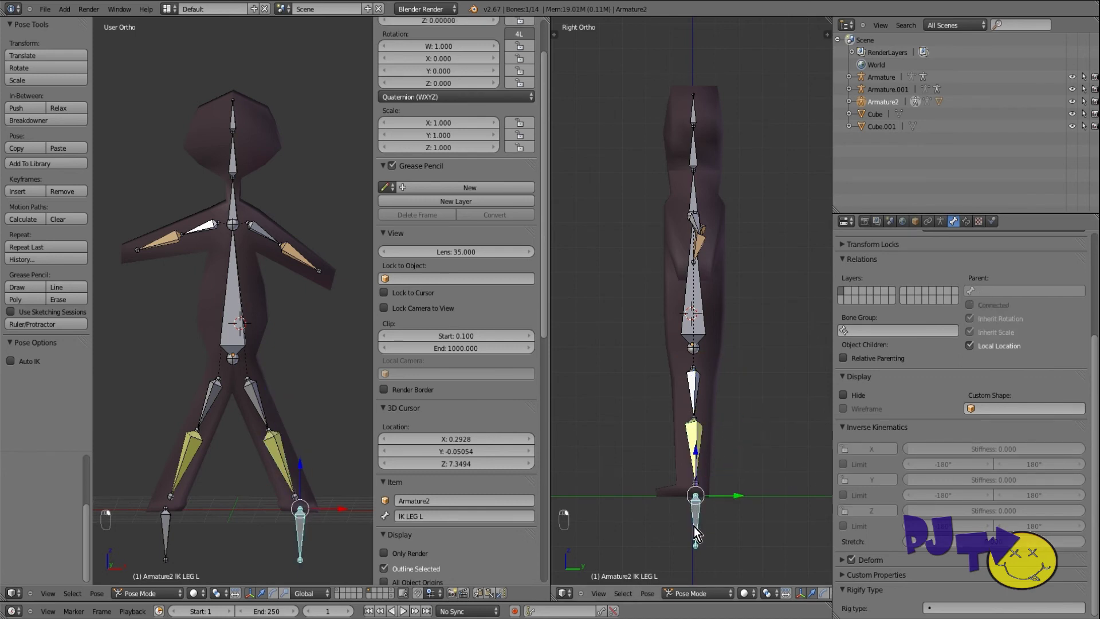
key("g")
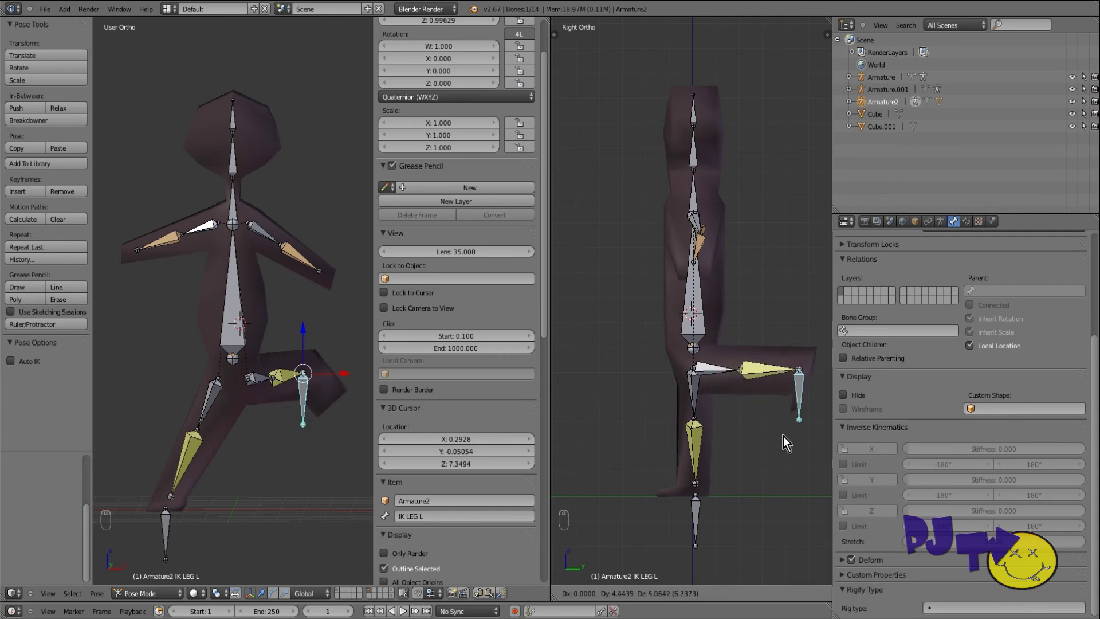
left_click(660, 500)
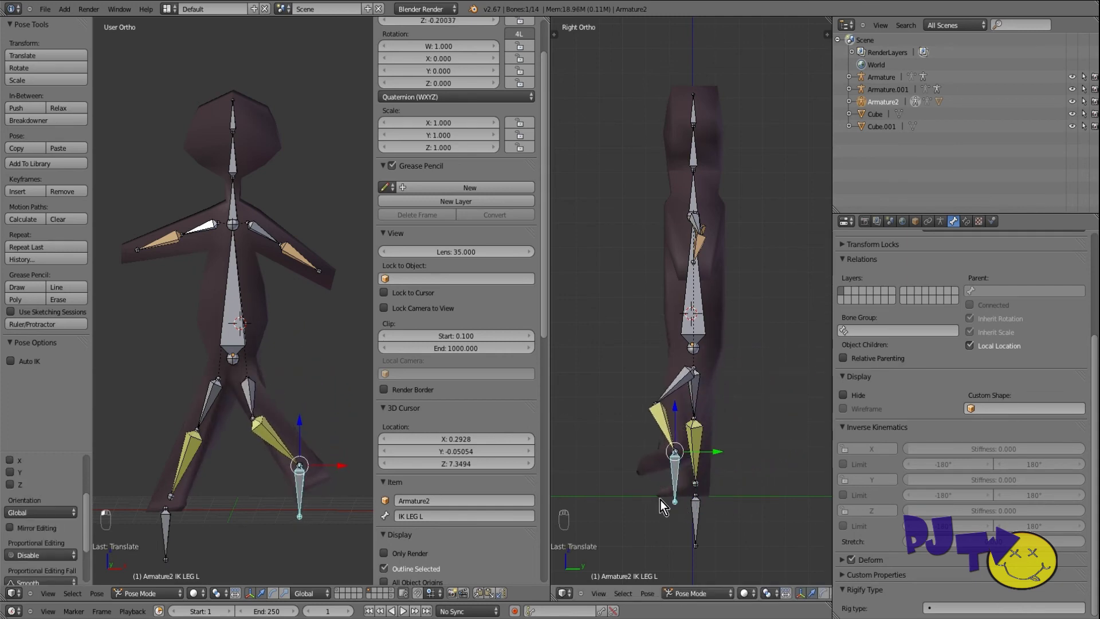
key("ctrl+z")
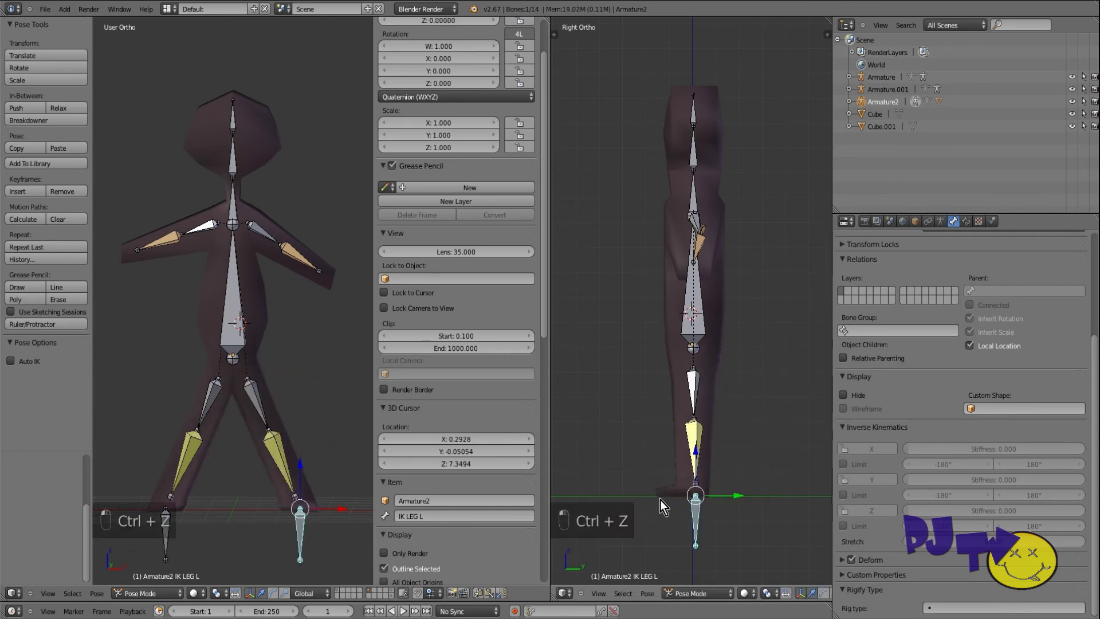
Set the leg 2 R bone's X-axis IK limits to a minimum of 0° and a maximum of 180°.
right_click(194, 452)
left_click(957, 465)
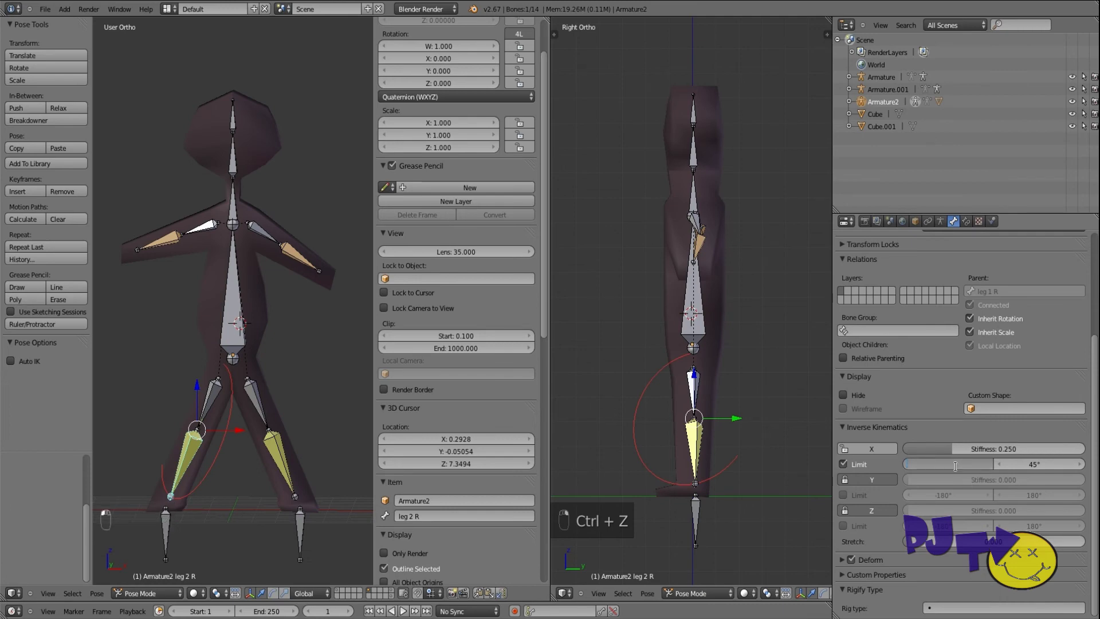
type("0")
key("Return")
type("0")
left_click(1026, 464)
type("180")
key("Return")
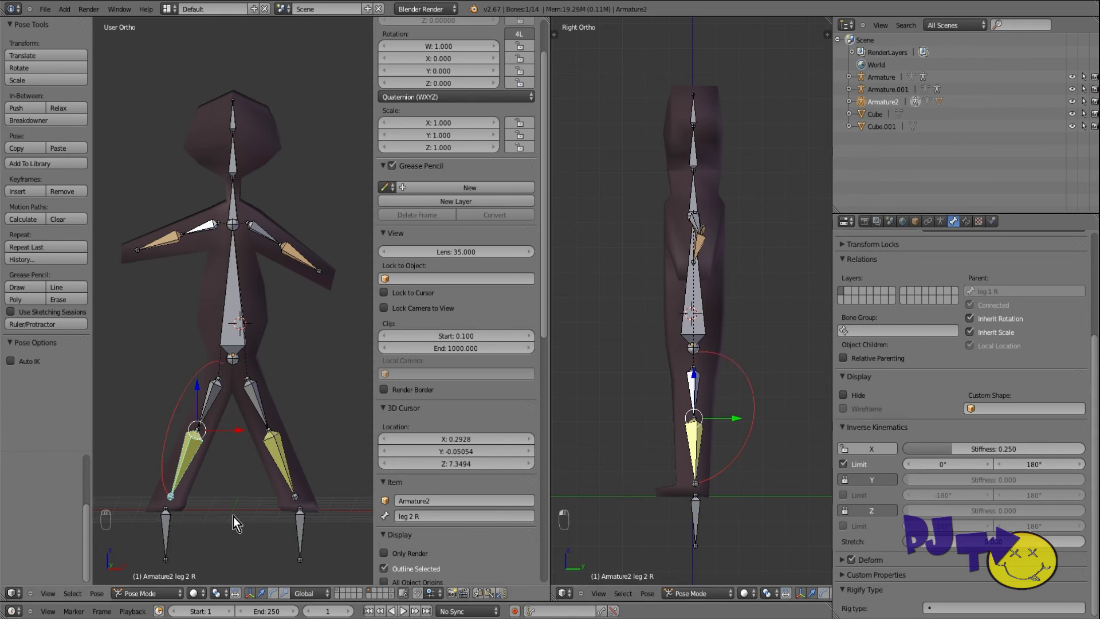
Test the right knee's bending by moving the IK LEG R bone freely in the side view, and undo the move.
right_click(166, 520)
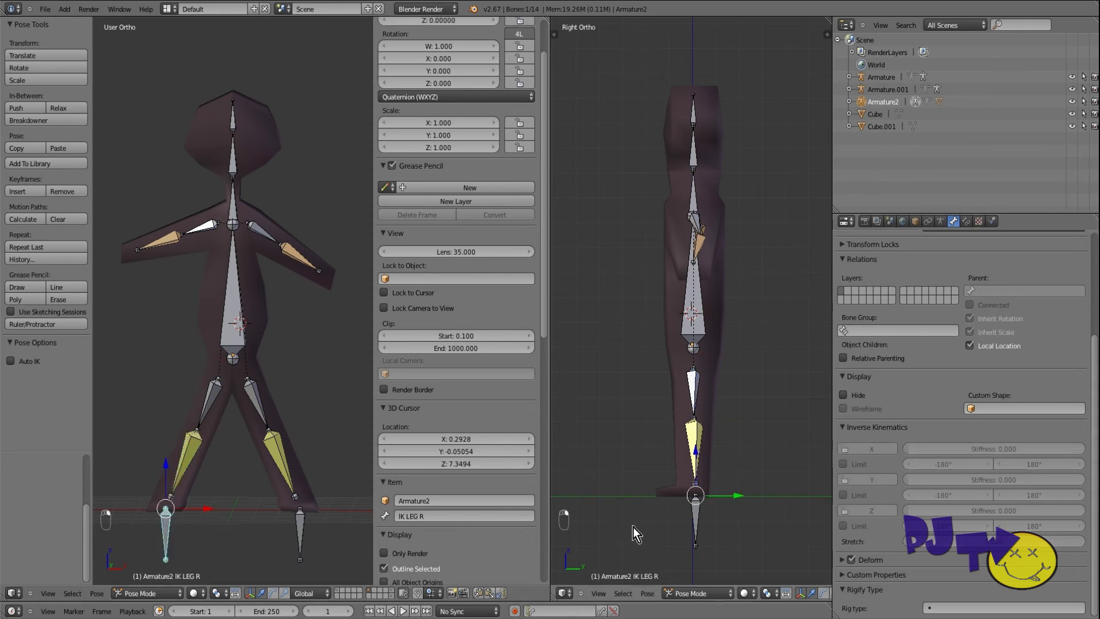
key("g")
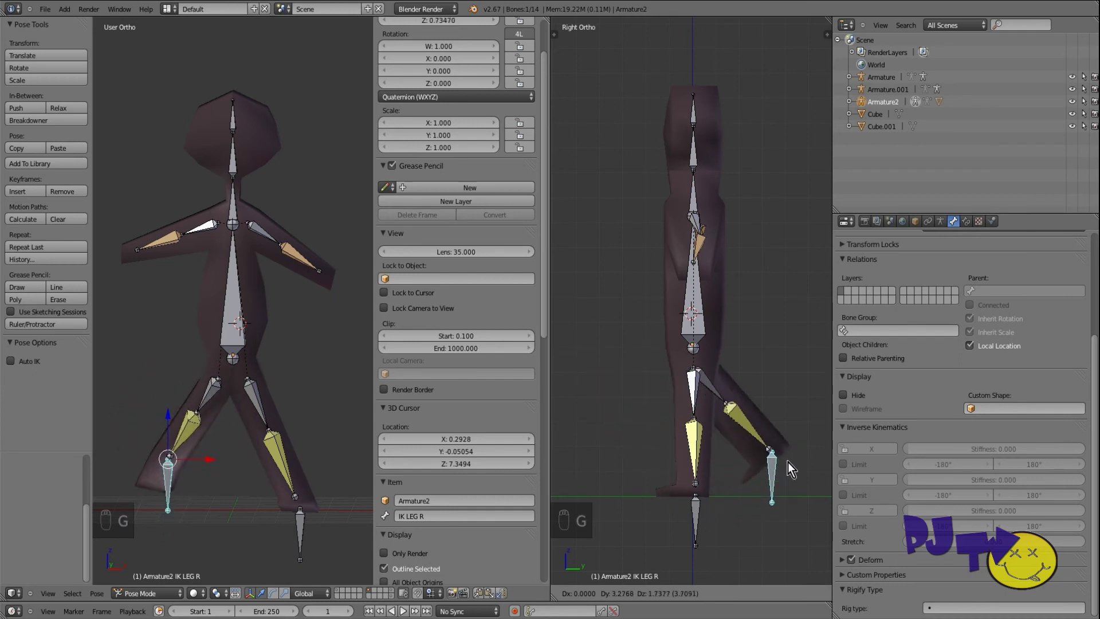
left_click(698, 504)
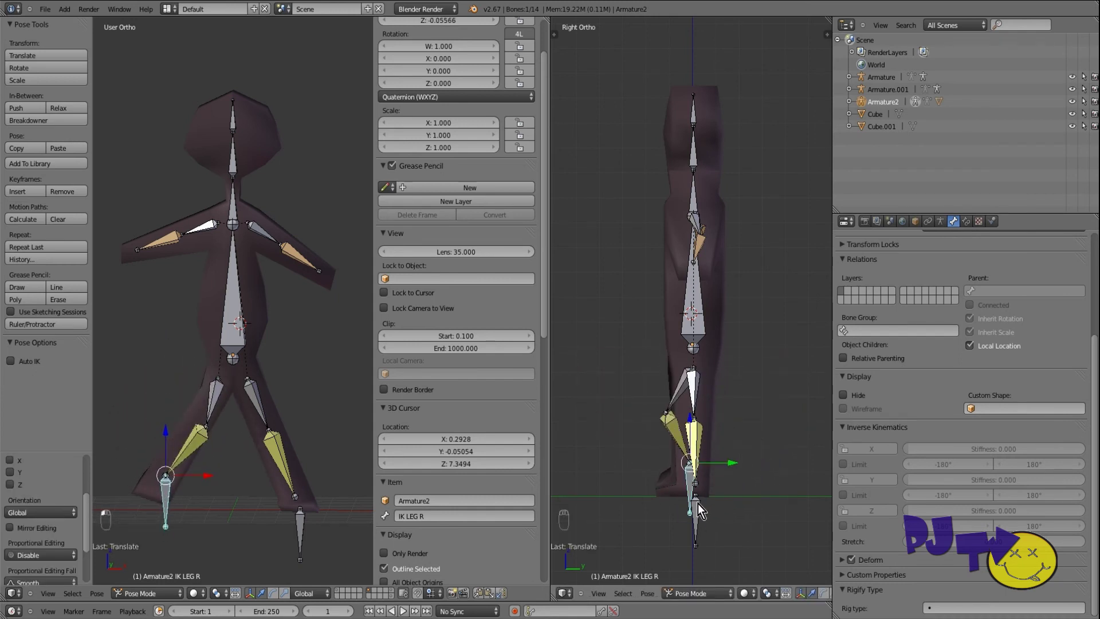
key("ctrl+z")
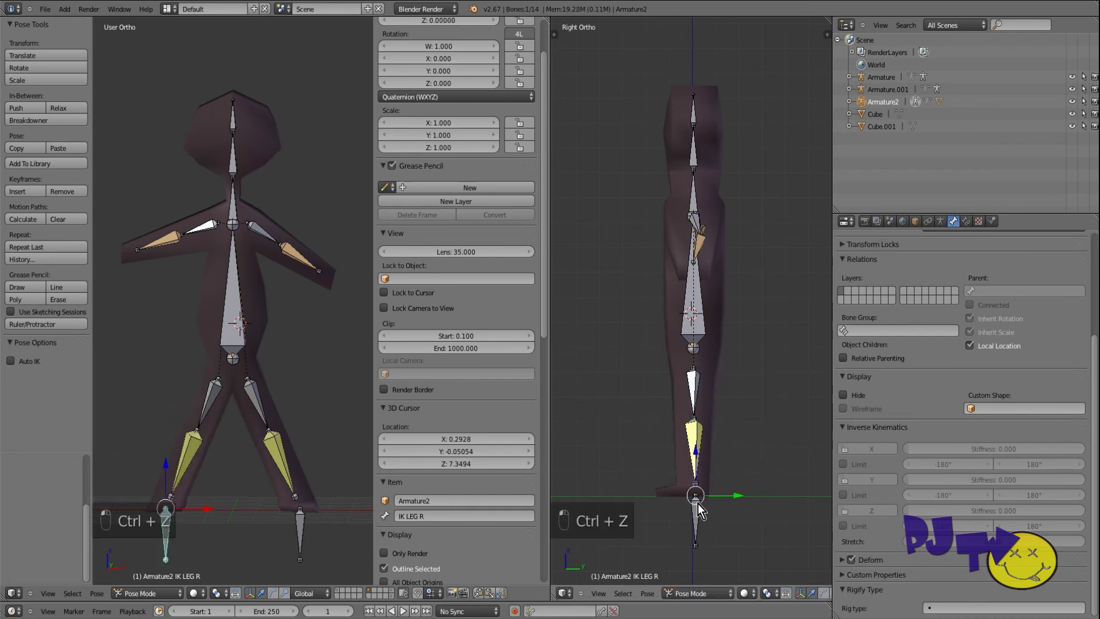
Test both knees by moving the torso bone freely in the front view, and undo the move.
right_click(240, 331)
key("g")
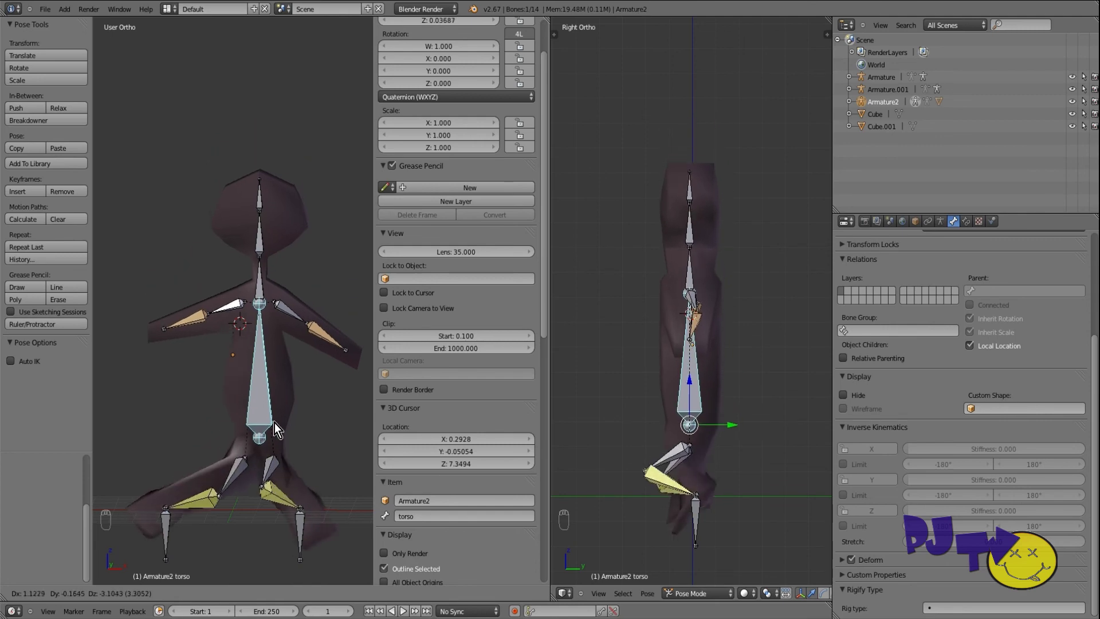
left_click(263, 410)
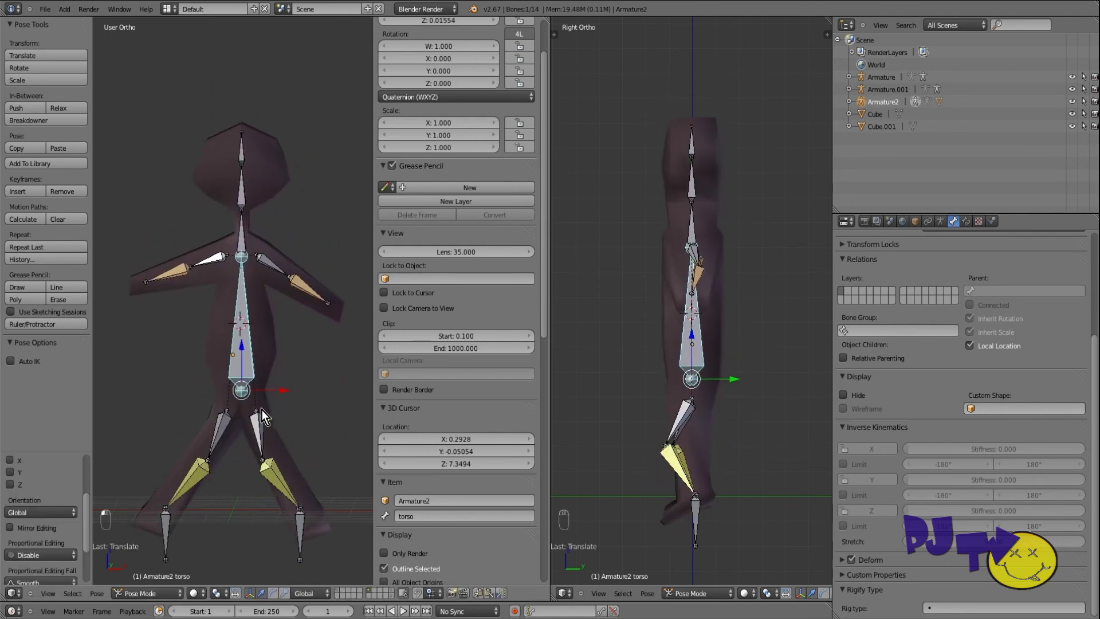
key("ctrl+z")
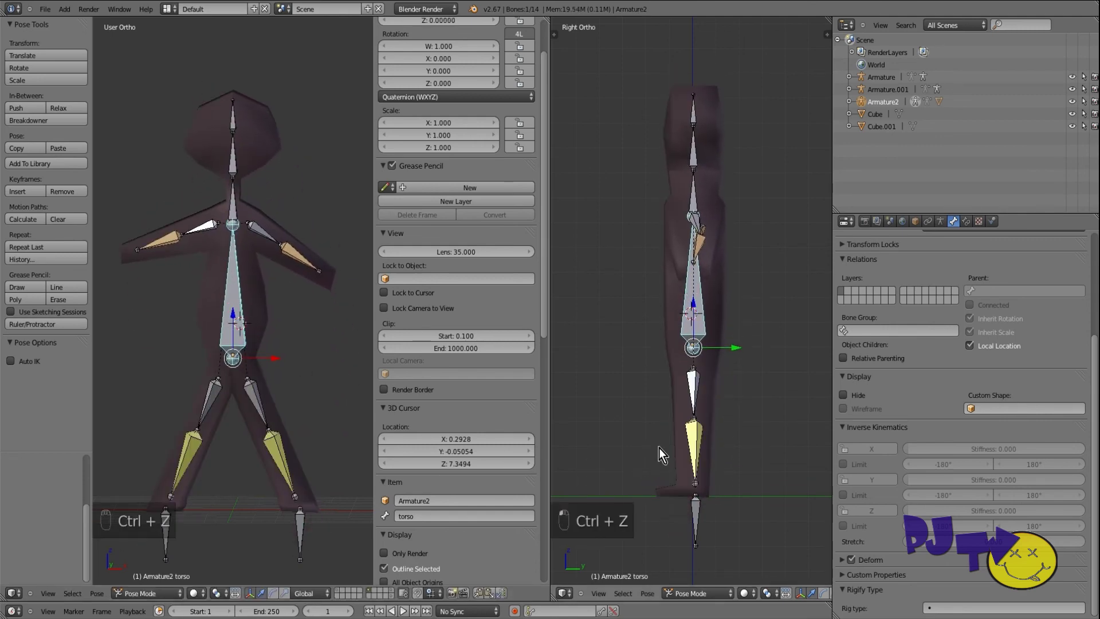
Raise the X-axis IK stiffness to about 0.38 on the leg 2 L bone and about 0.41 on the leg 2 R bone.
right_click(692, 436)
left_click_drag(961, 445, 978, 455)
right_click(207, 454)
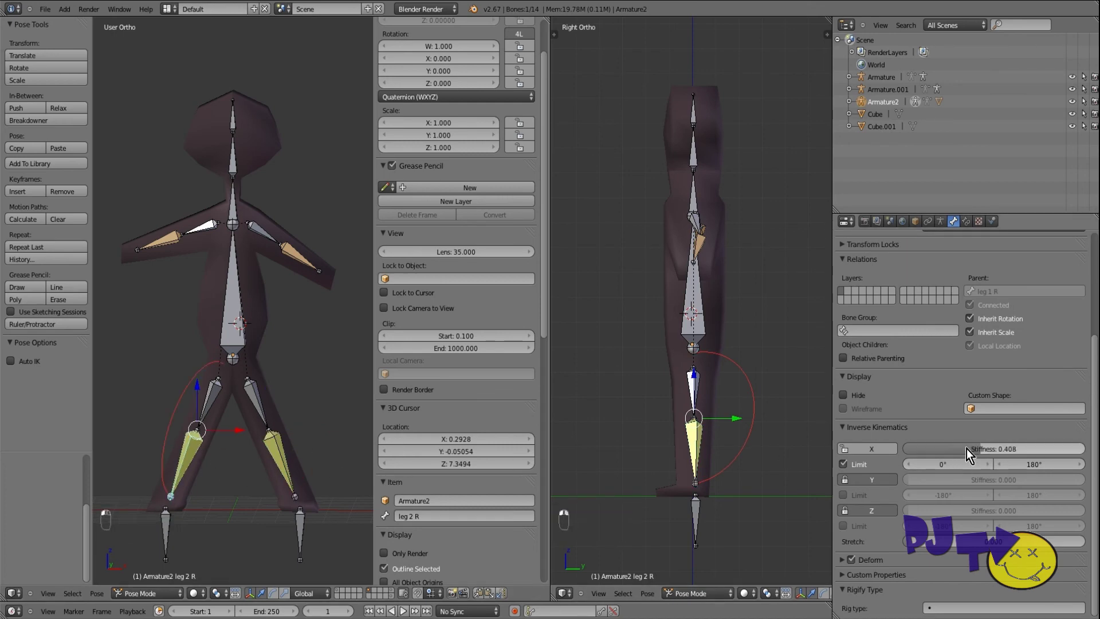
left_click(992, 449)
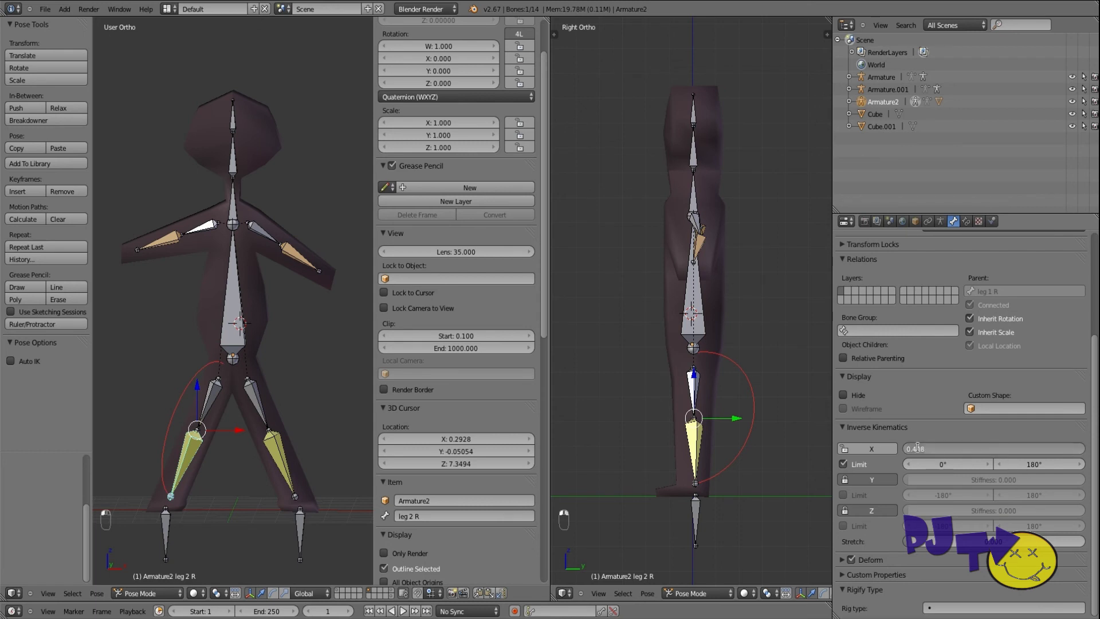
key("Escape")
right_click(282, 453)
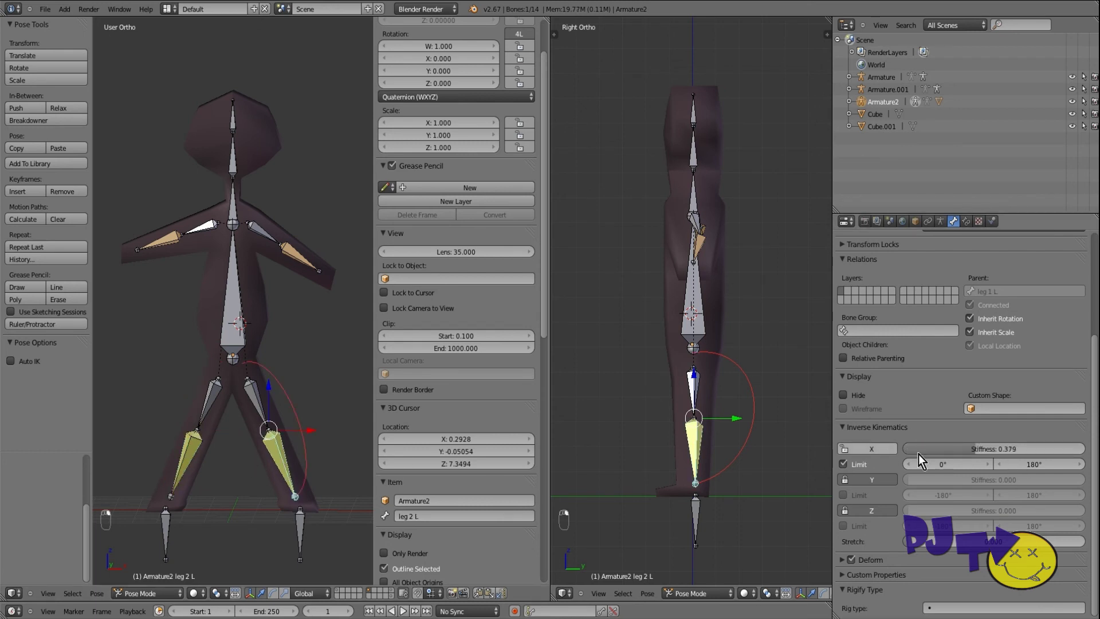
Test the legs by moving the torso bone up and down along the Z axis, and undo the move.
right_click(235, 334)
key("g")
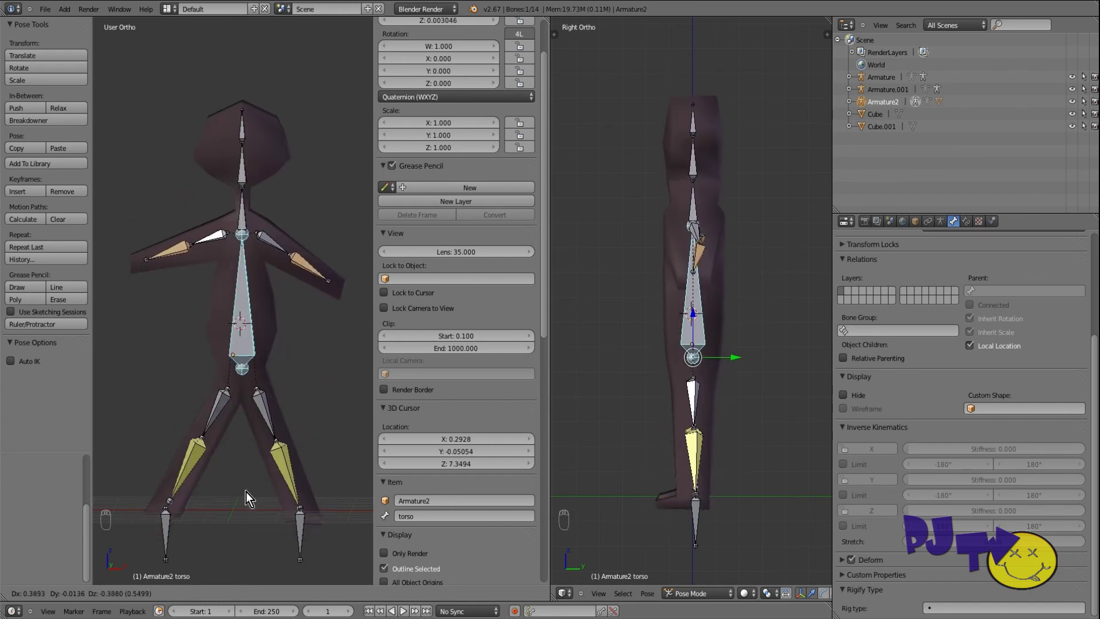
key("z")
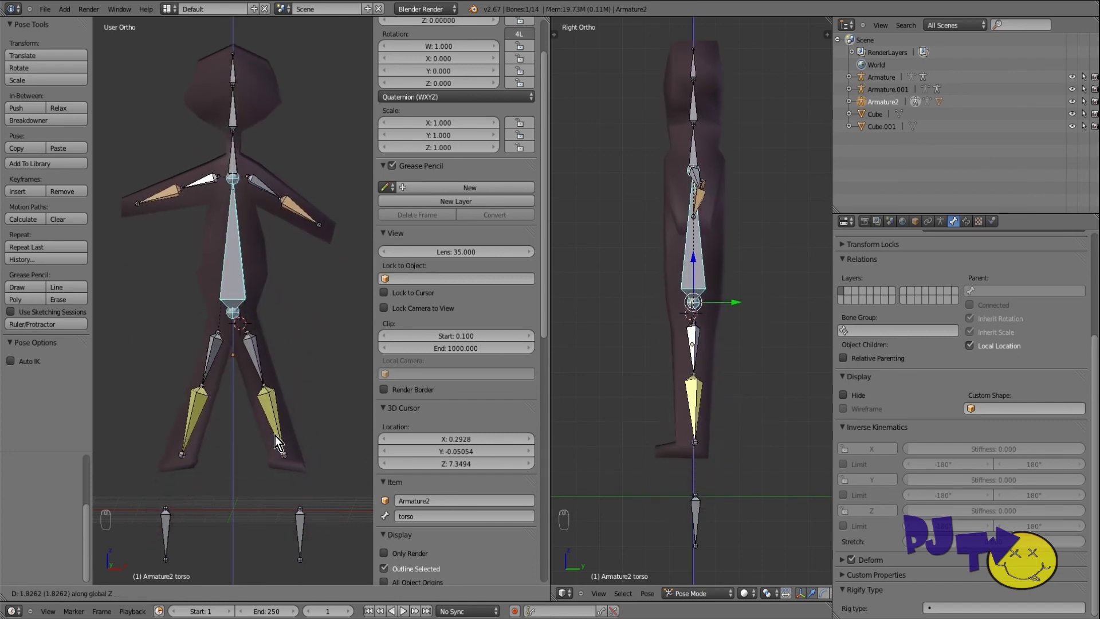
left_click(275, 436)
key("ctrl+z")
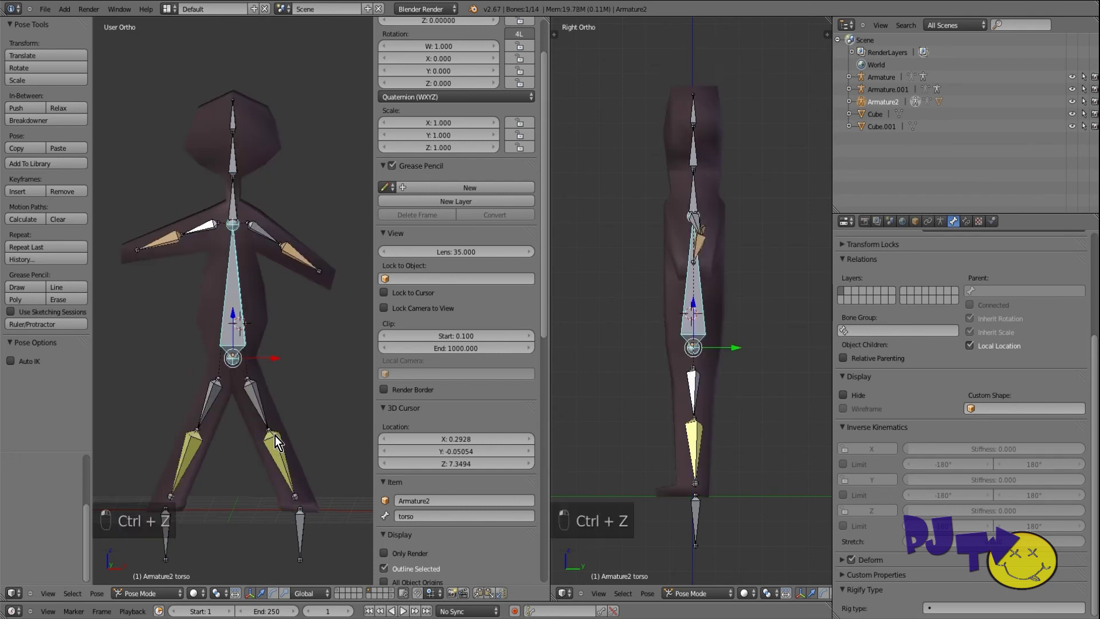
Clear all pose transforms of the torso bone.
left_click(98, 593)
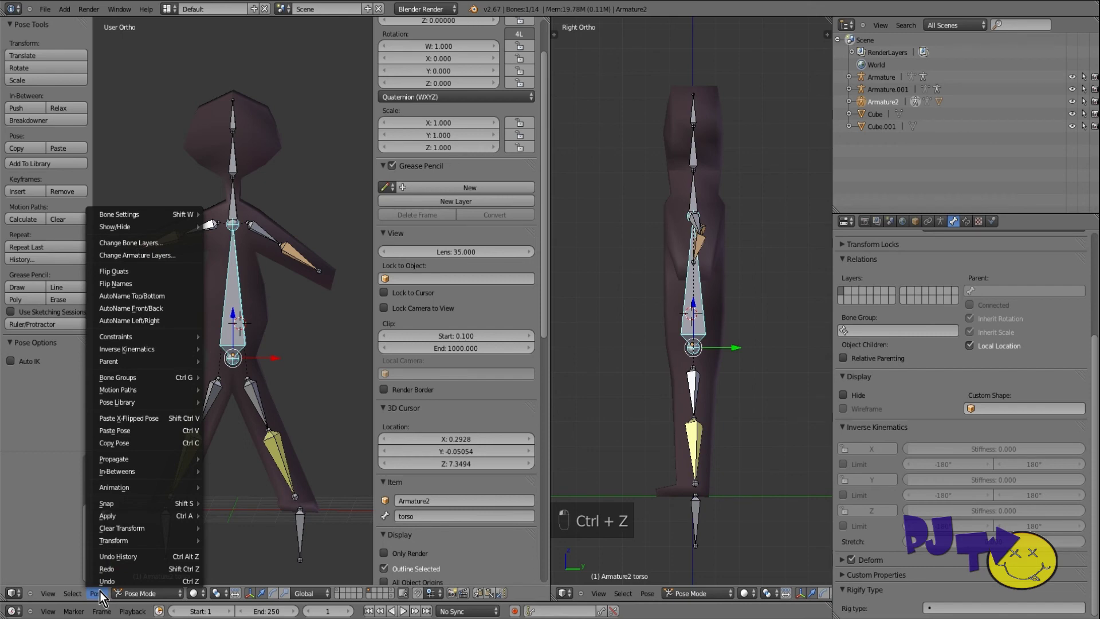
mouse_move(129, 527)
left_click(223, 524)
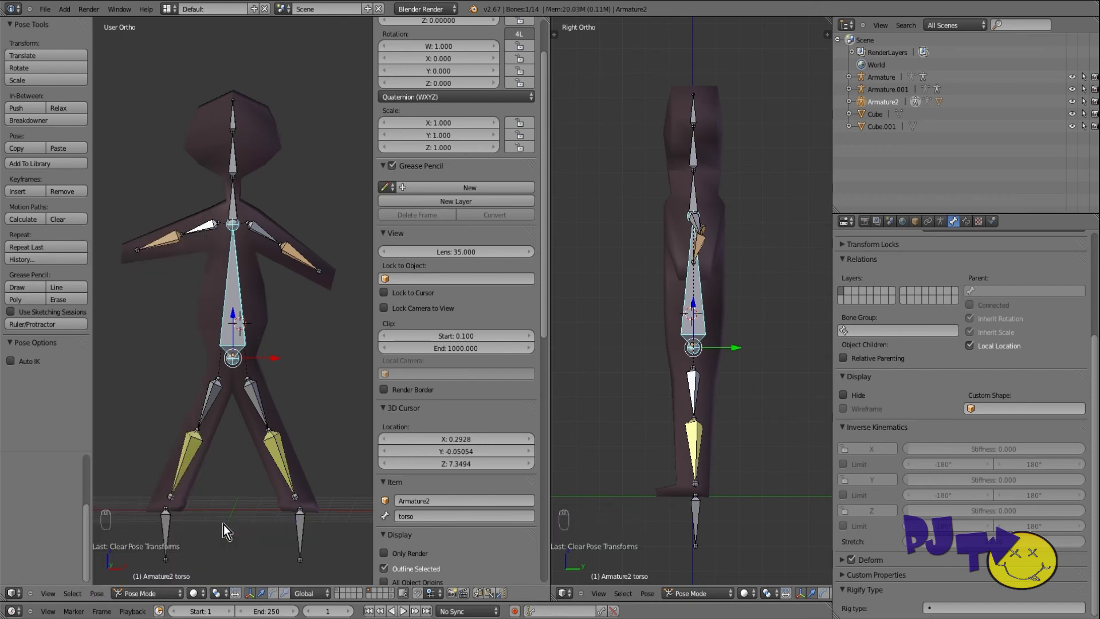
Test the leg bending by moving the torso bone along the Y axis and freely in the side view, and undo both moves.
right_click(174, 238)
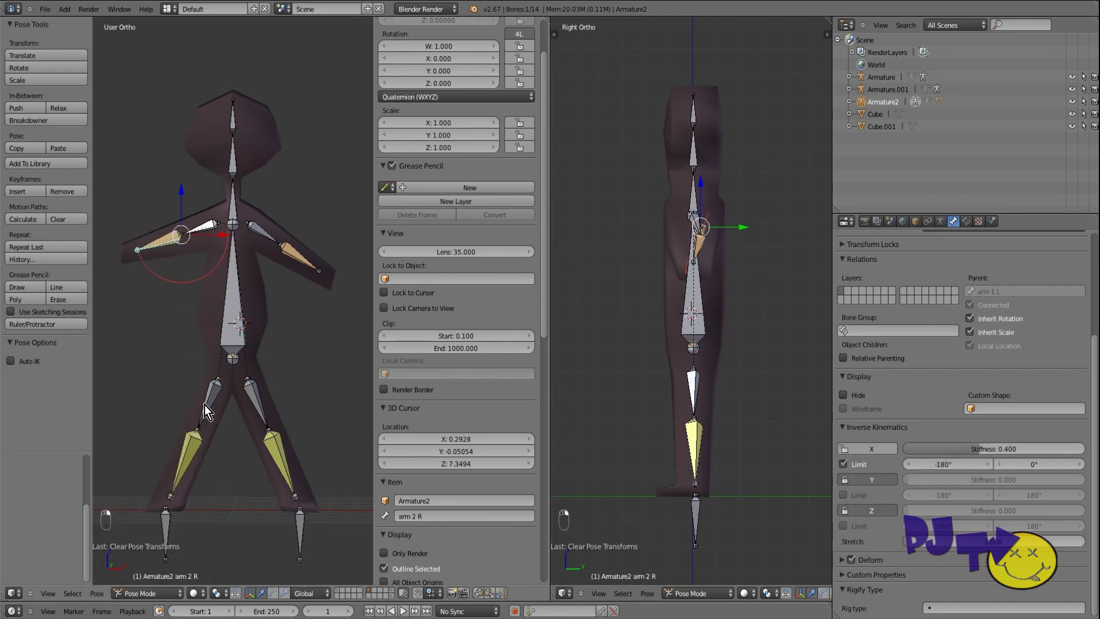
right_click(235, 314)
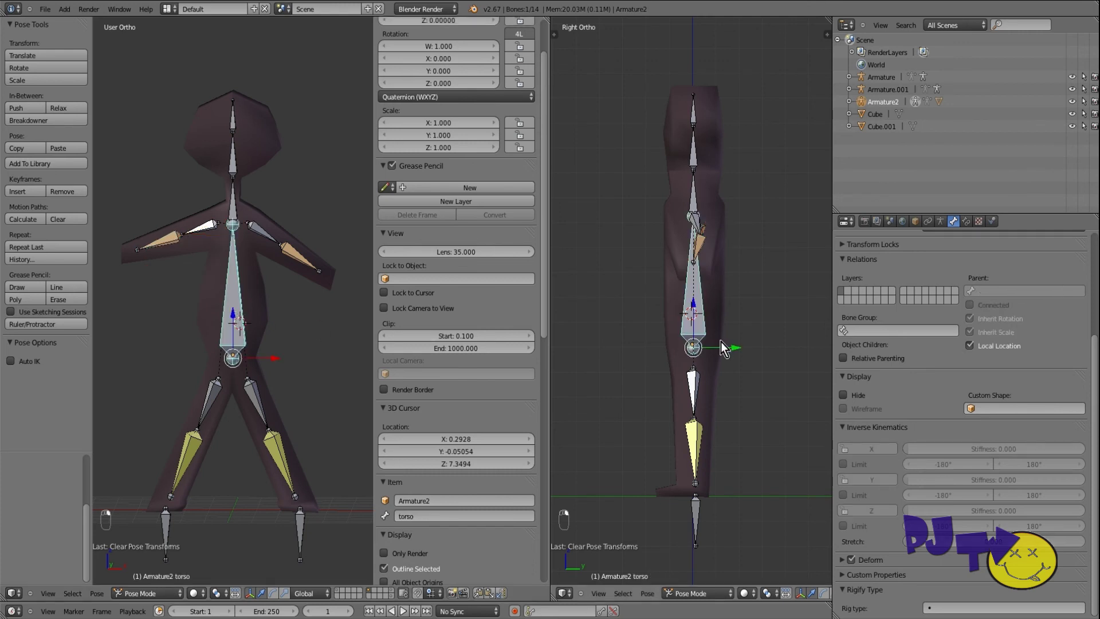
key("g")
key("y")
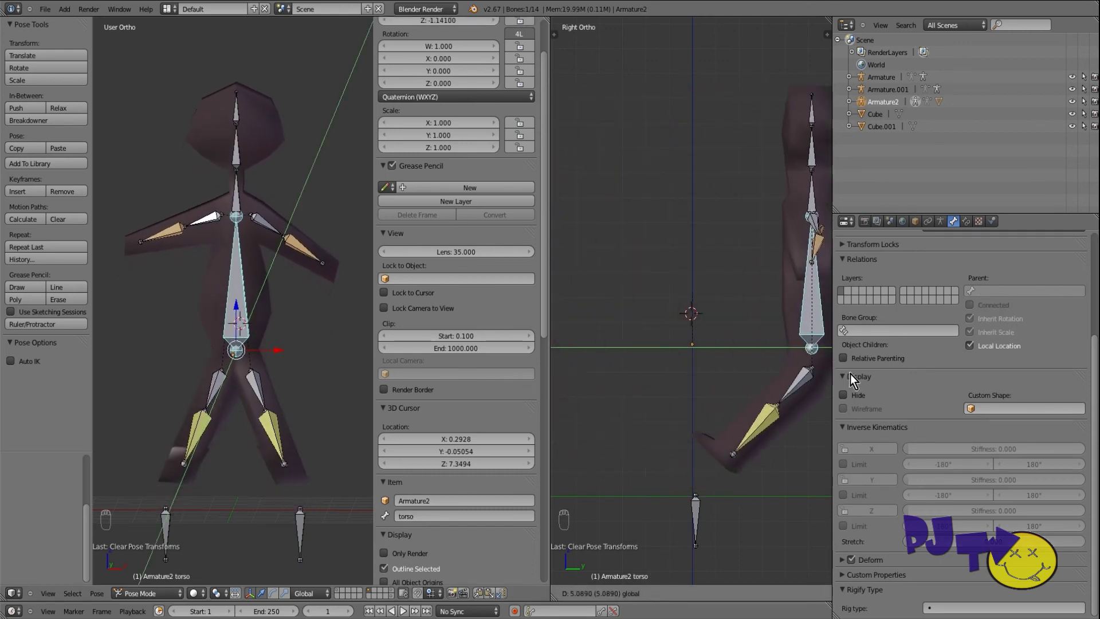
left_click(704, 378)
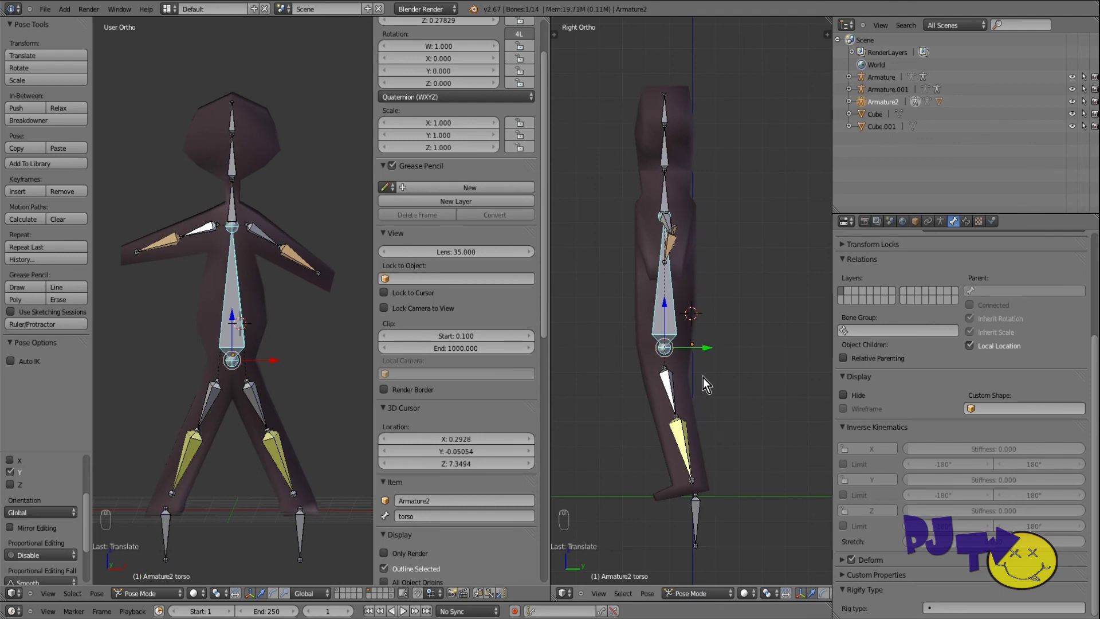
key("ctrl+z")
key("g")
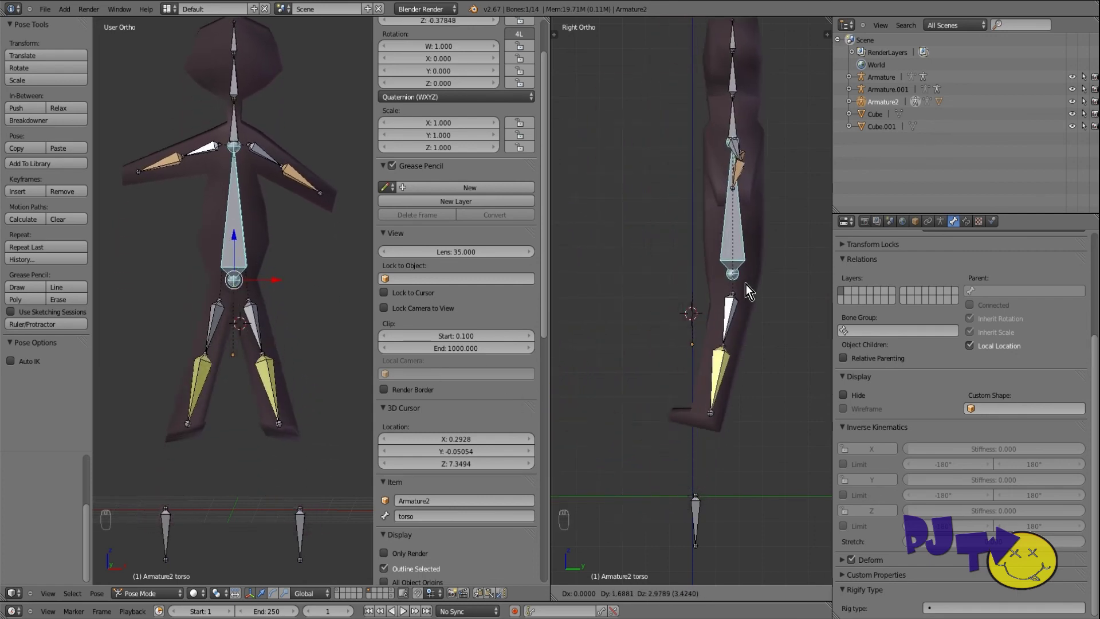
left_click(709, 426)
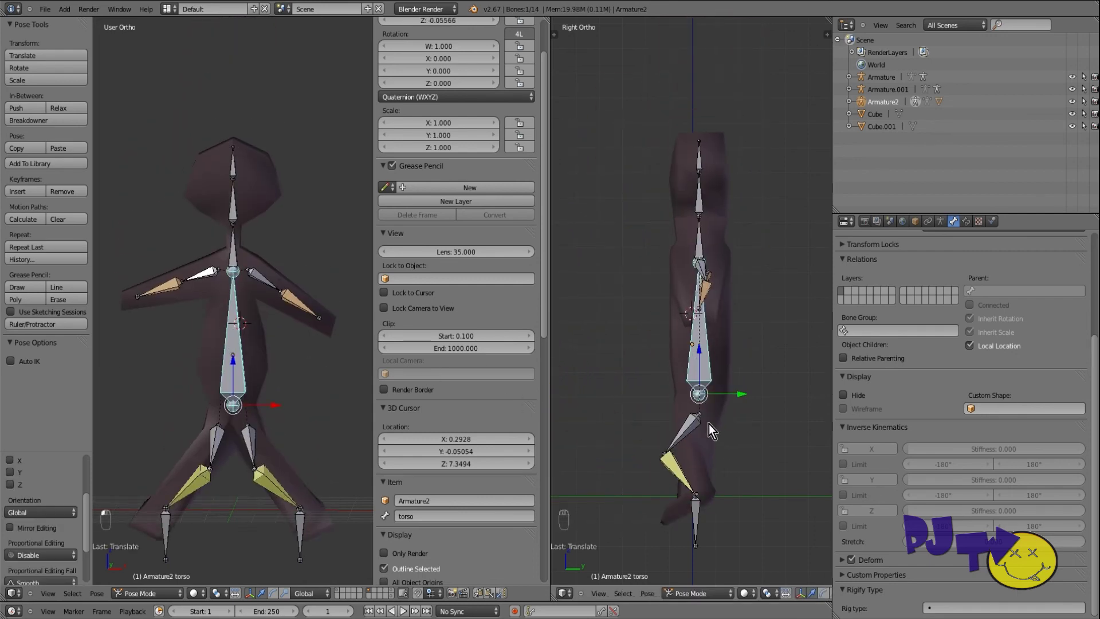
key("ctrl+z")
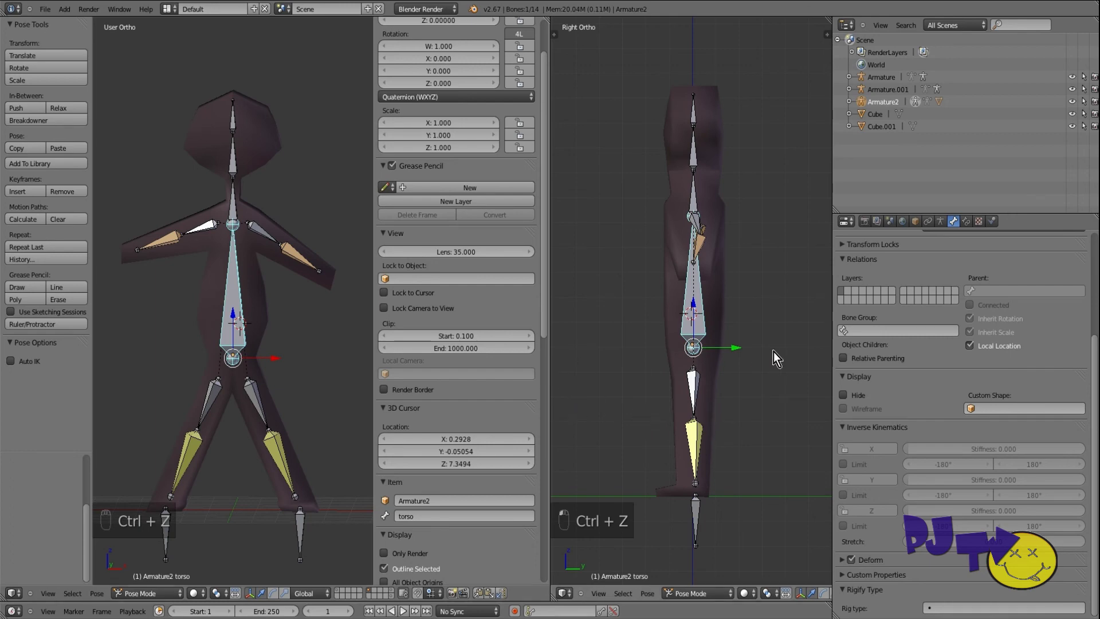
Widen the side view to test another free move of the torso bone, undo the move, and narrow the view again.
left_click_drag(547, 327, 466, 324)
key("g")
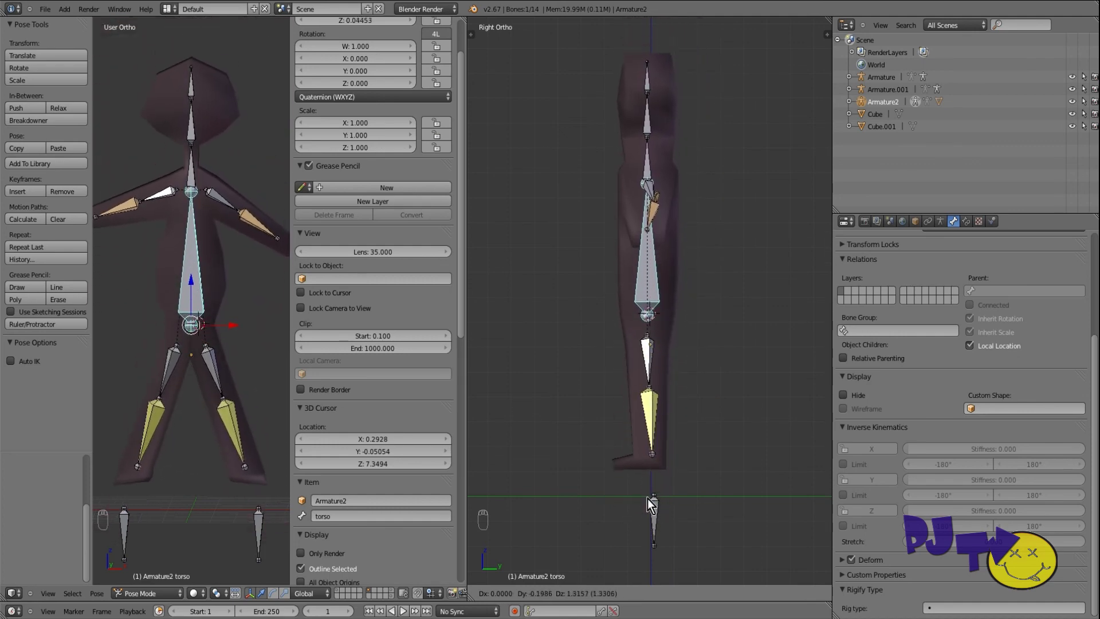
left_click(644, 473)
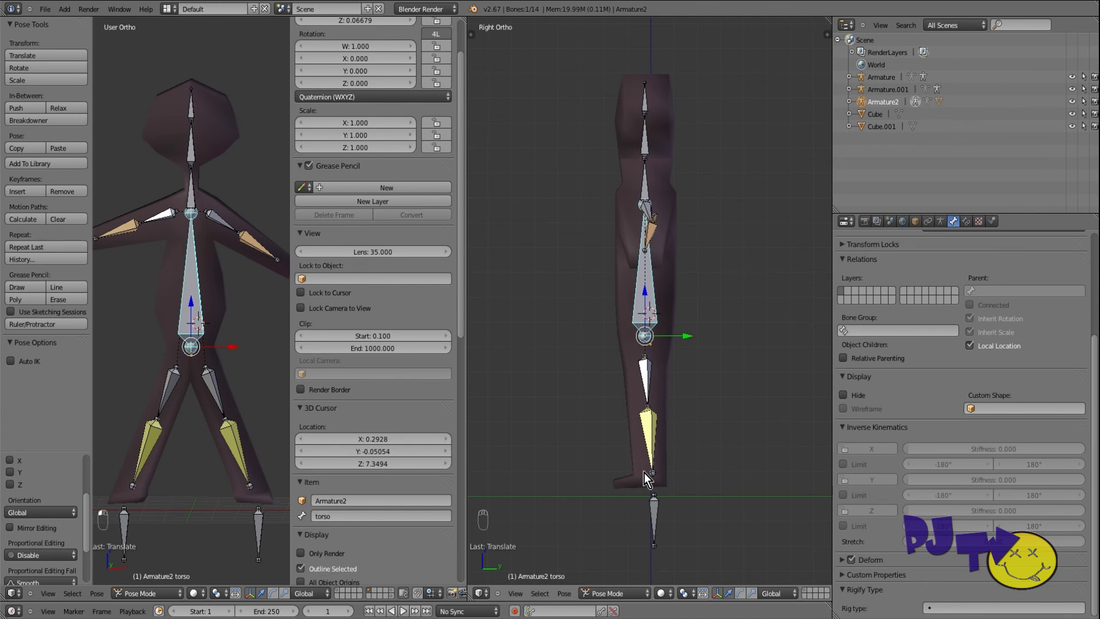
key("ctrl+z")
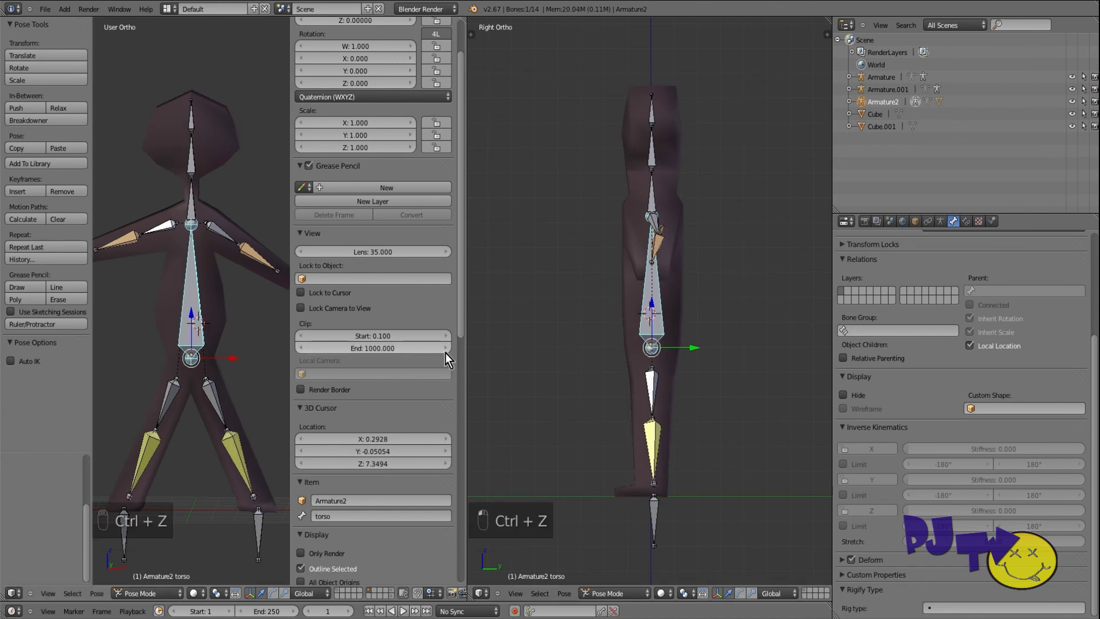
left_click_drag(467, 351, 586, 351)
Switch the armature to Edit Mode and reset the 3D cursor to the world origin.
left_click(166, 591)
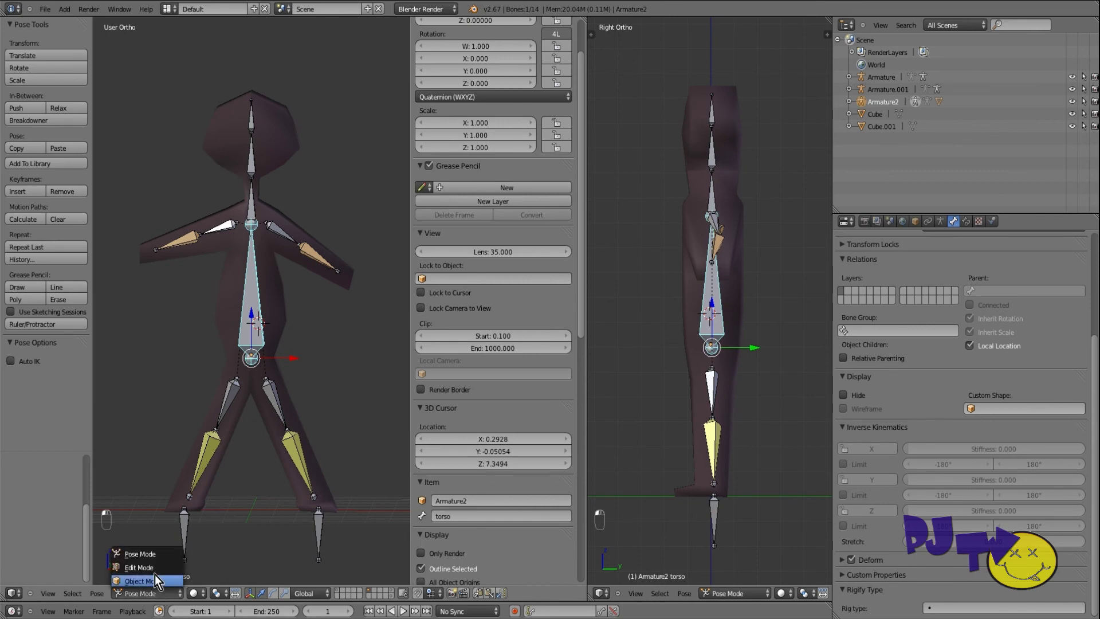
left_click(146, 568)
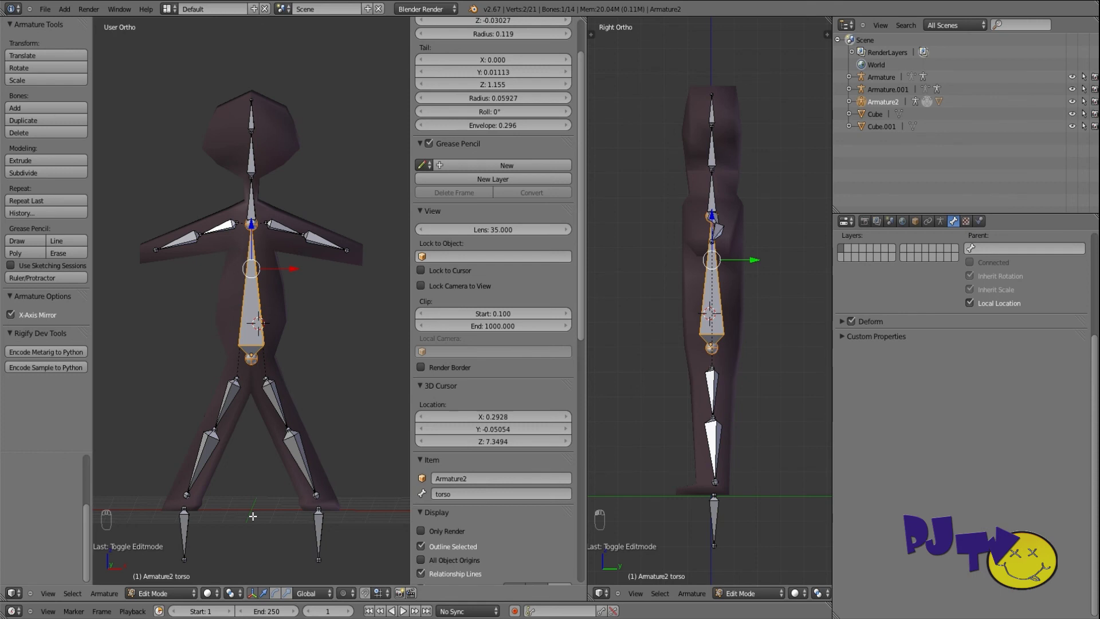
key("shift+c")
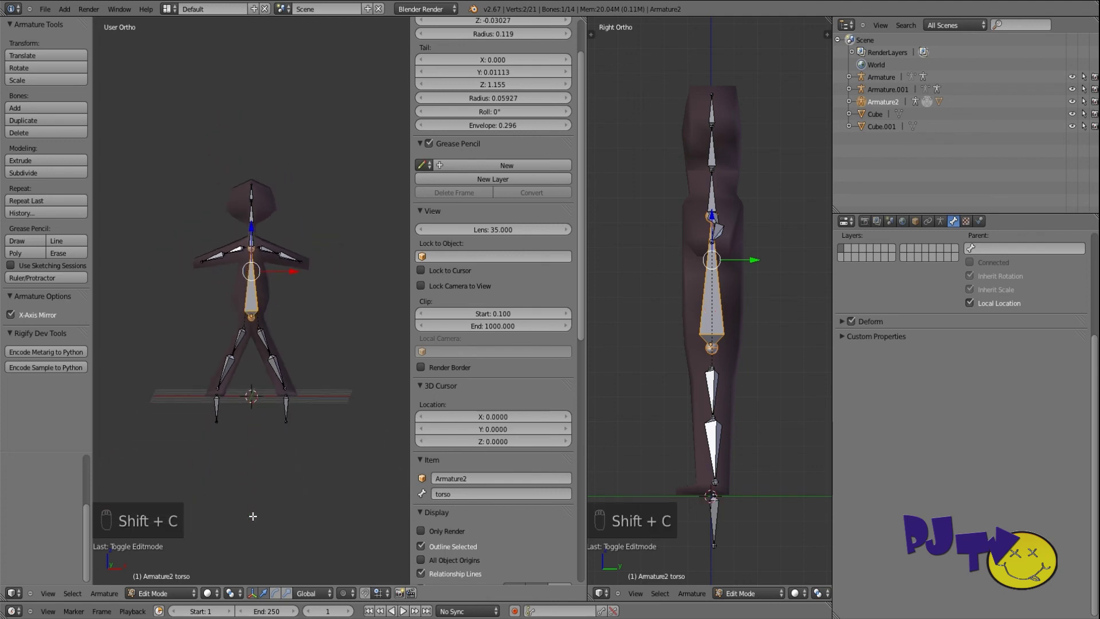
scroll(252, 517, "up", 4)
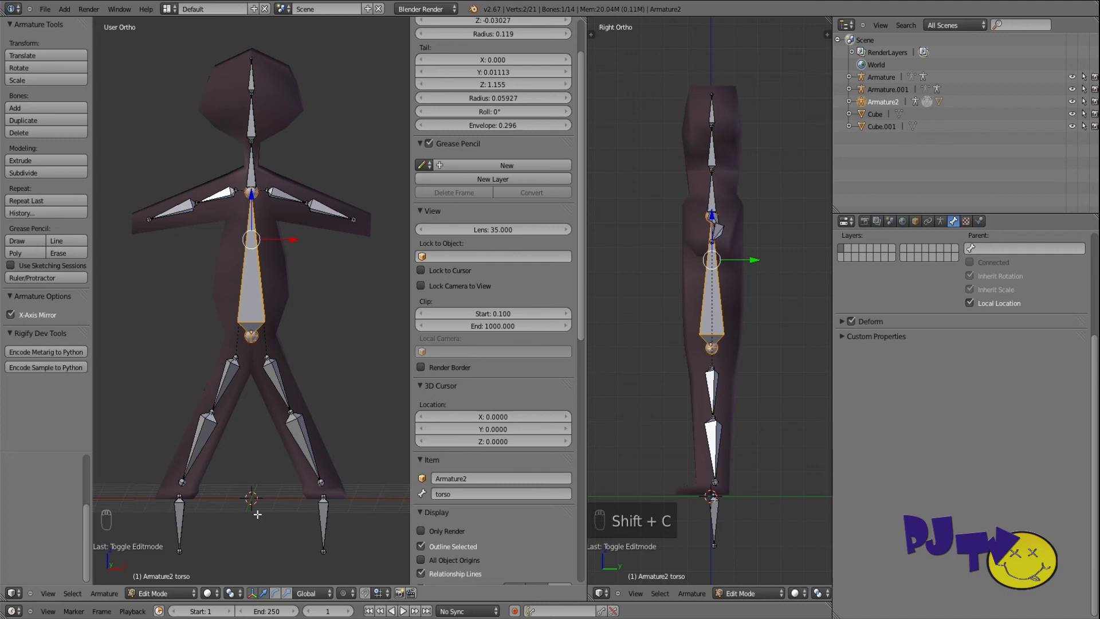
Add a new bone at the world origin between the feet and name it MASTER.
key("shift+a")
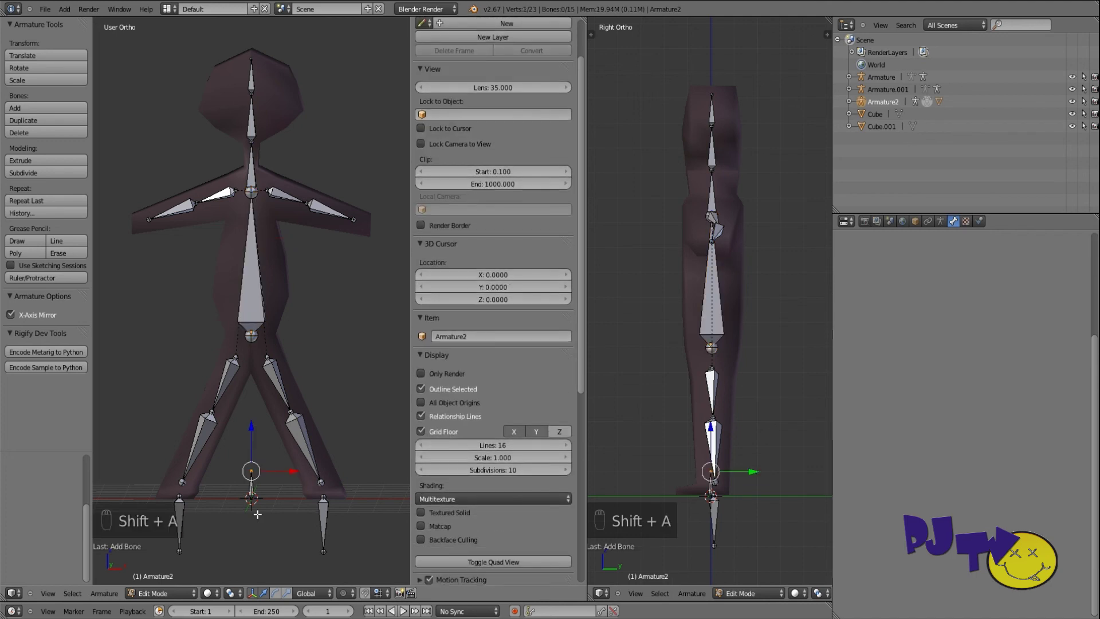
right_click(252, 493)
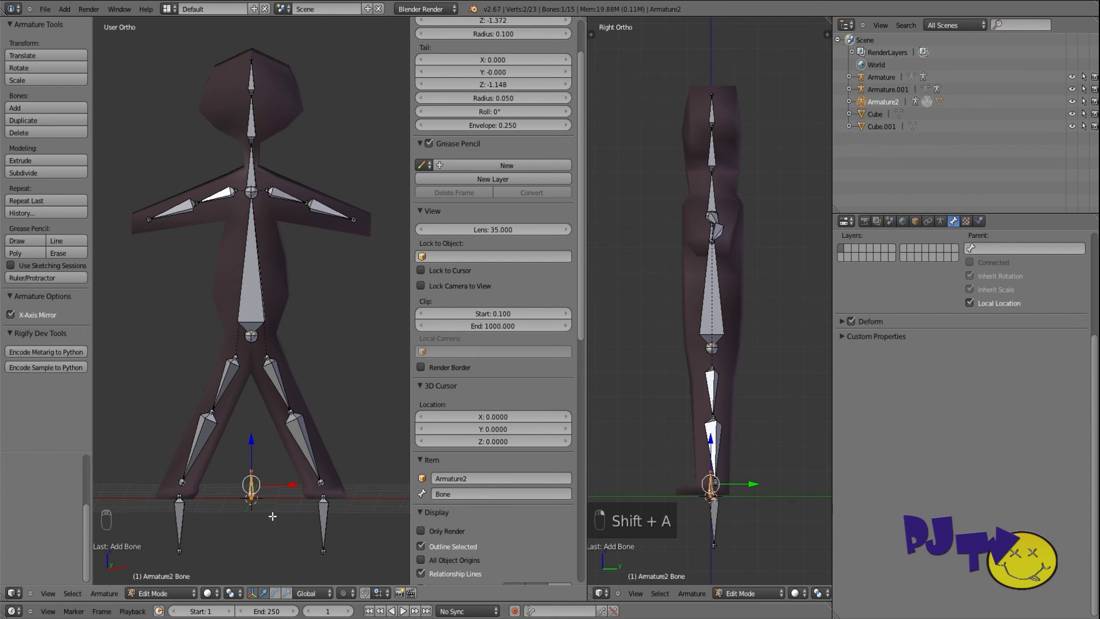
left_click(487, 493)
key("BackSpace")
key("Return")
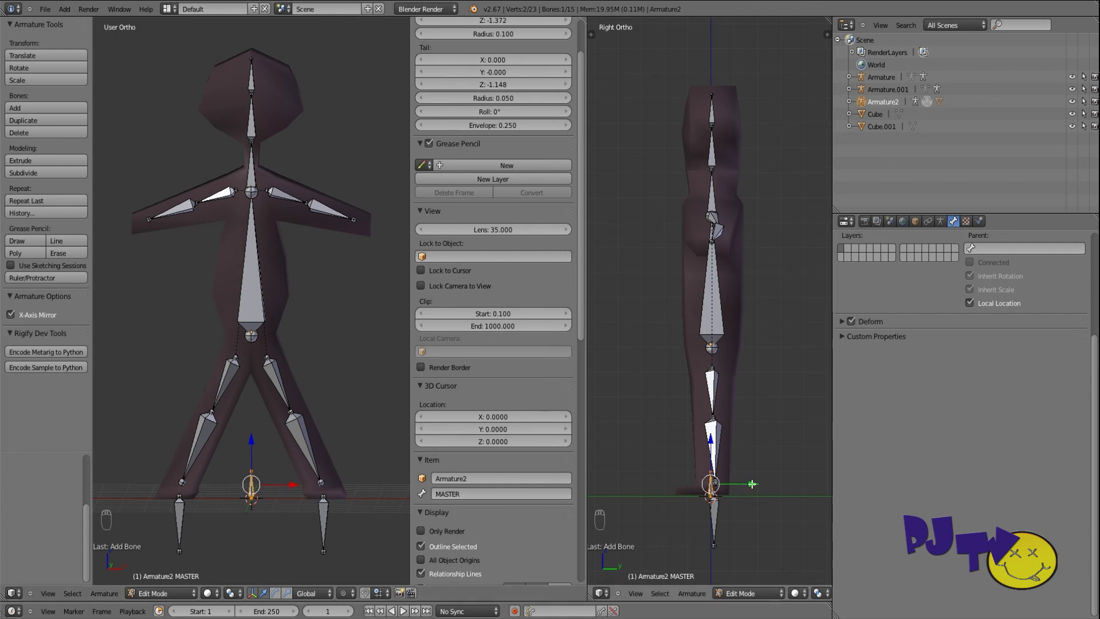
Rotate the MASTER bone in the side view so it lies horizontally, and position it behind the feet near ground level.
left_click_drag(752, 484, 758, 511)
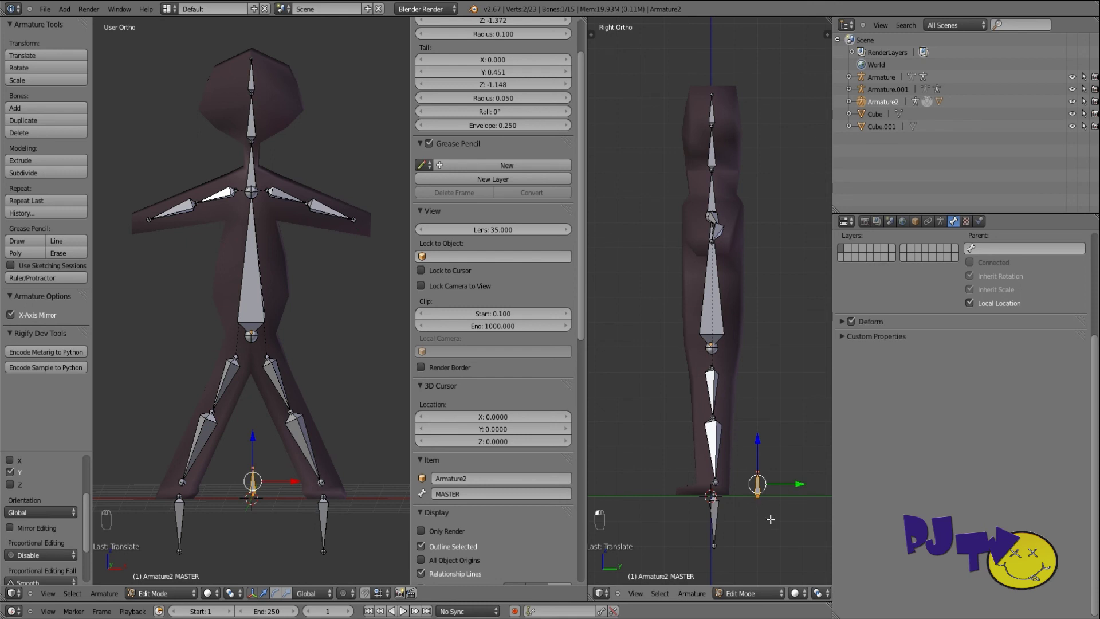
key("r")
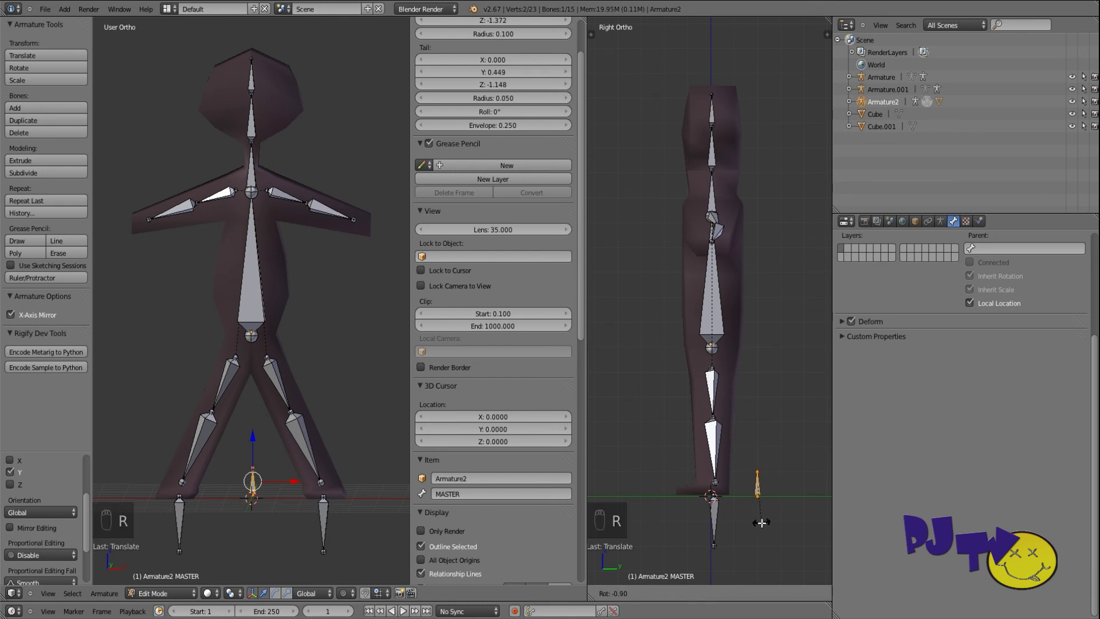
left_click(760, 520)
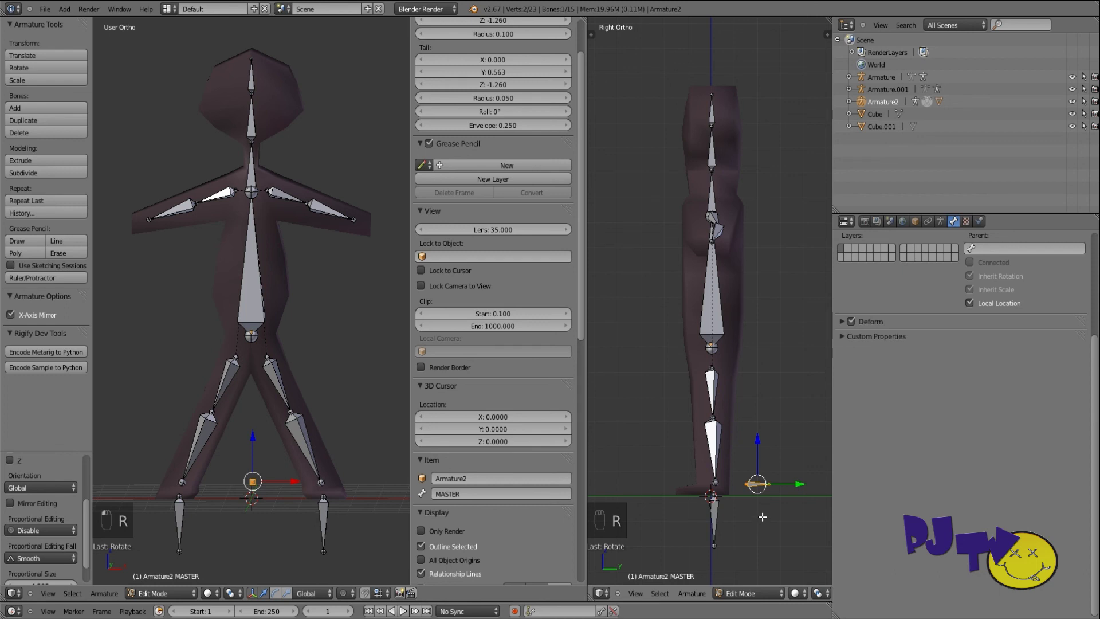
left_click_drag(791, 487, 766, 487)
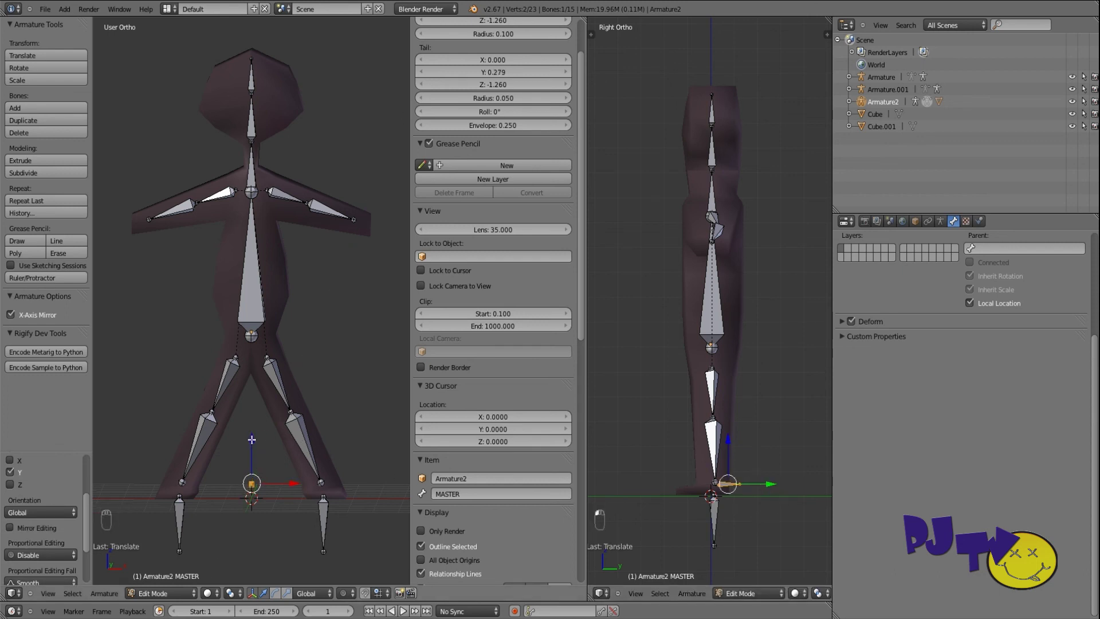
key("g")
key("z")
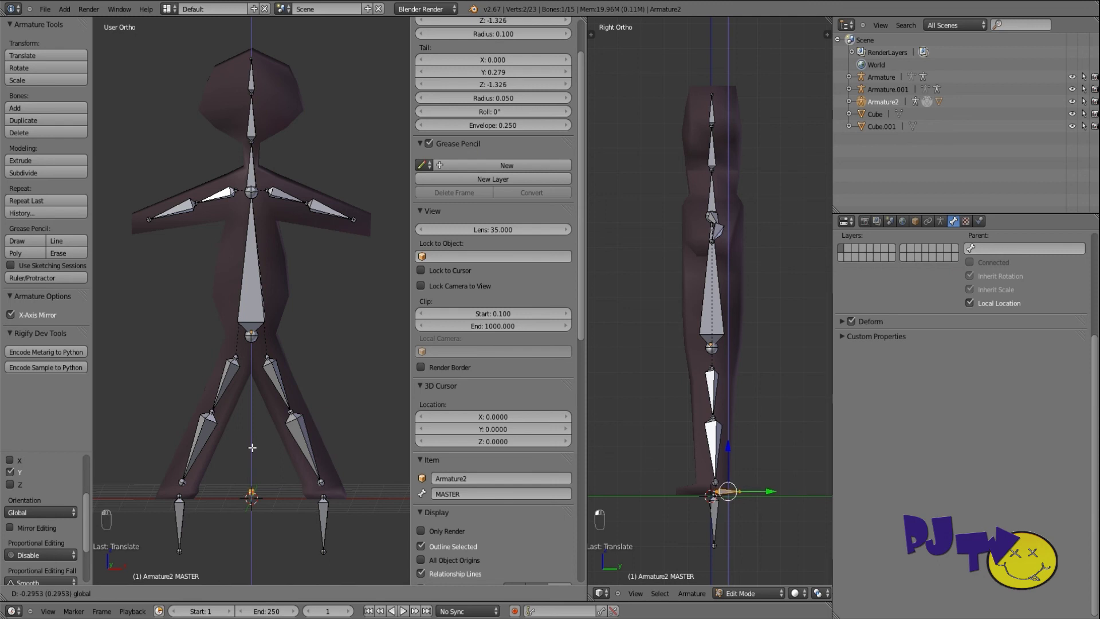
left_click(253, 448)
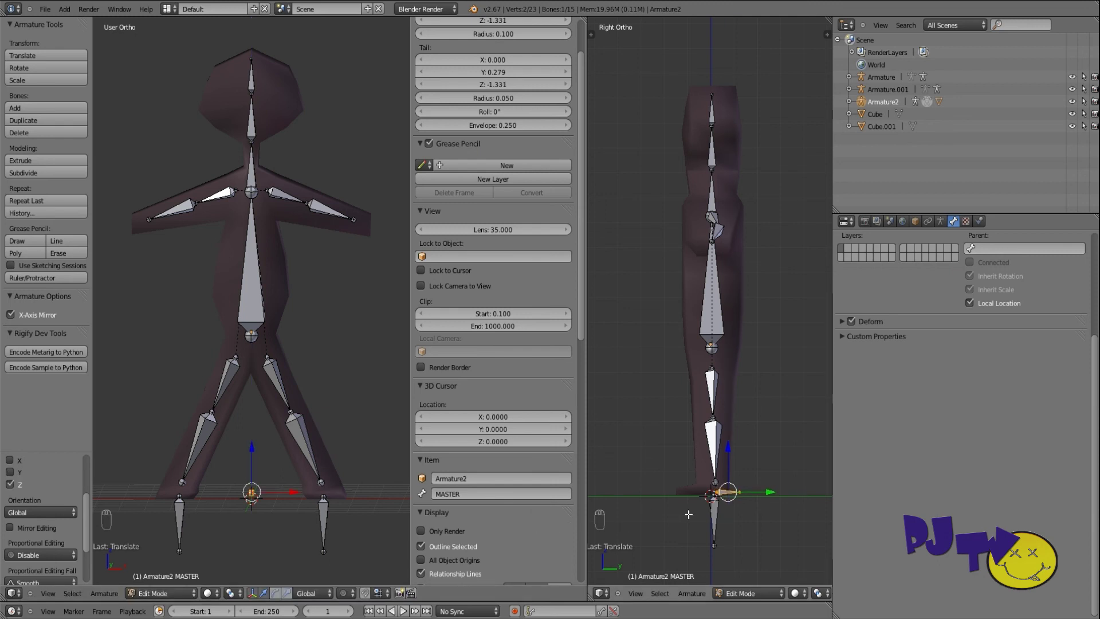
Scale the MASTER bone up to about twice its size and reposition it at ground level, extending backward from the feet.
key("Tab")
key("Tab")
left_click_drag(766, 498, 773, 511)
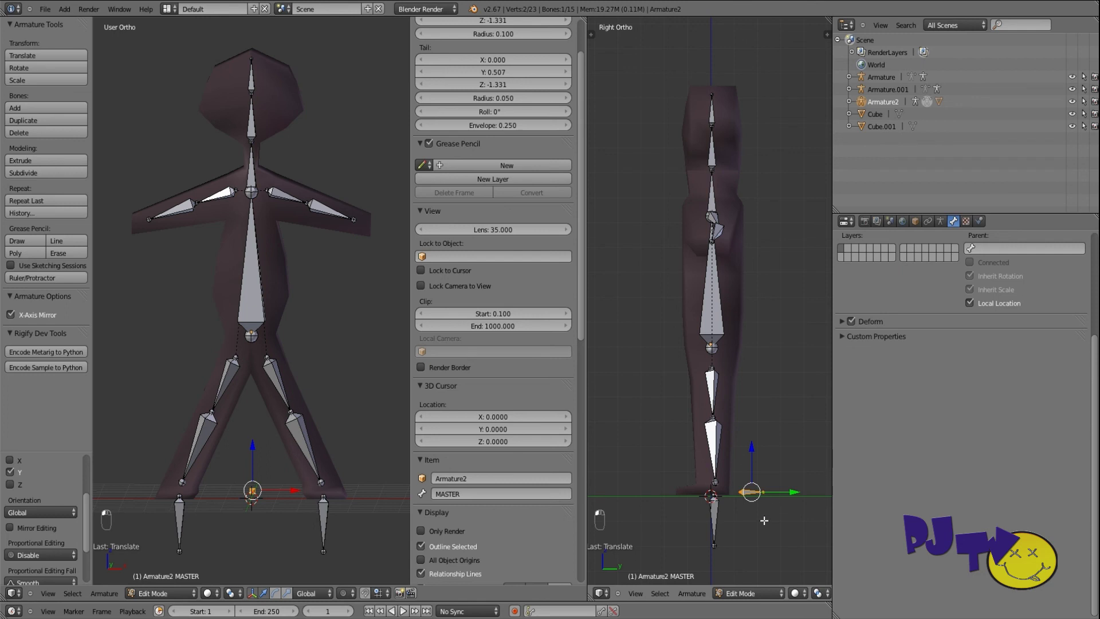
key("s")
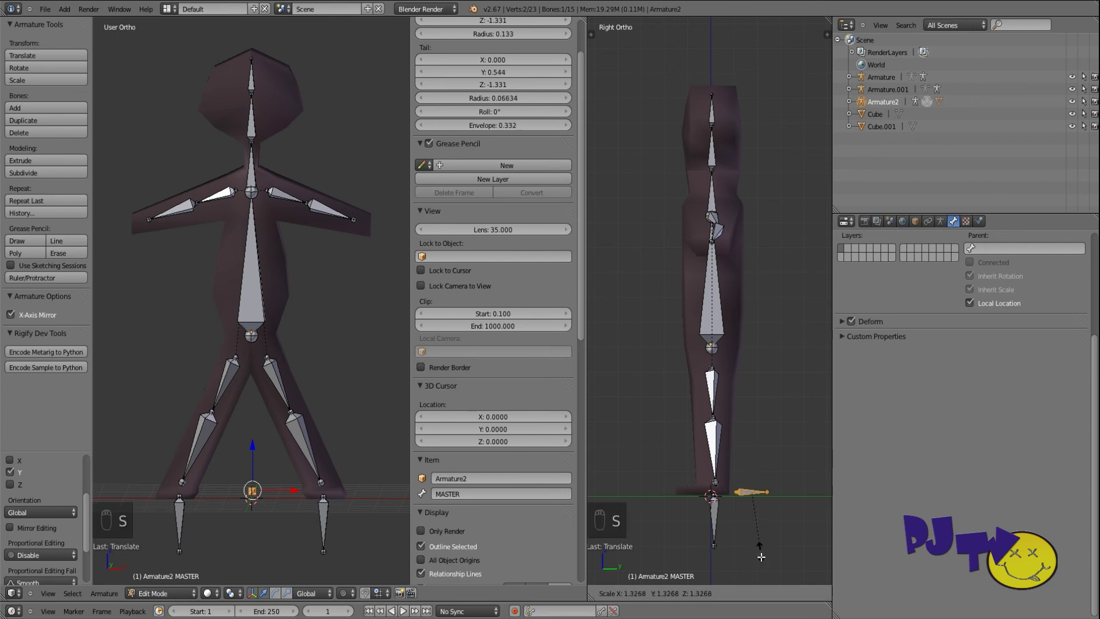
left_click(770, 564)
left_click_drag(754, 451, 757, 455)
left_click_drag(792, 496, 783, 493)
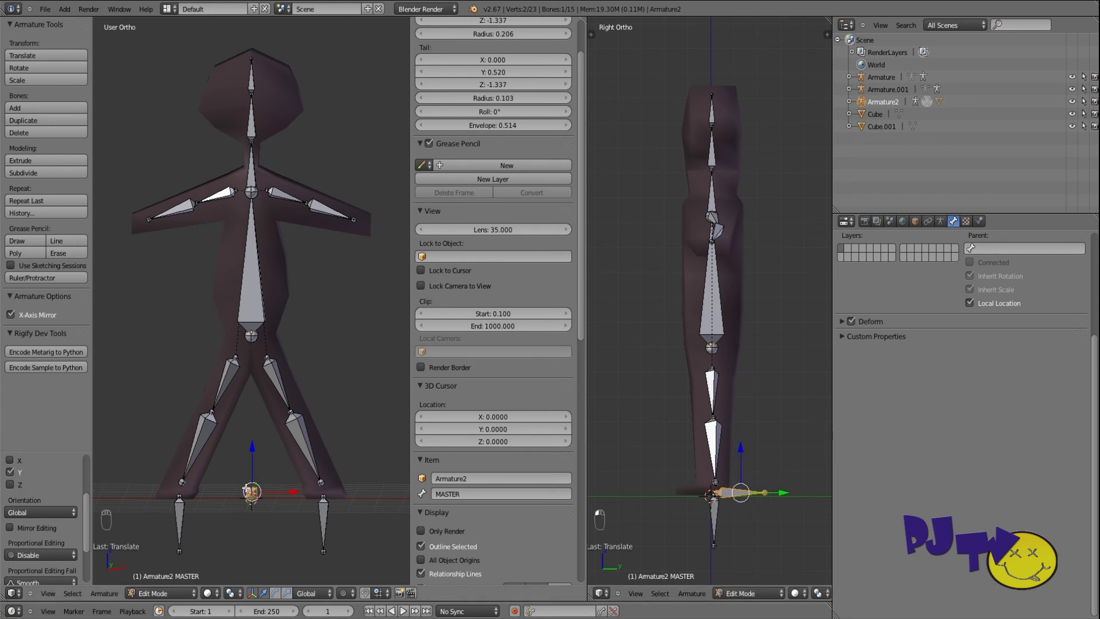
left_click_drag(253, 453, 253, 449)
left_click(160, 593)
left_click(154, 556)
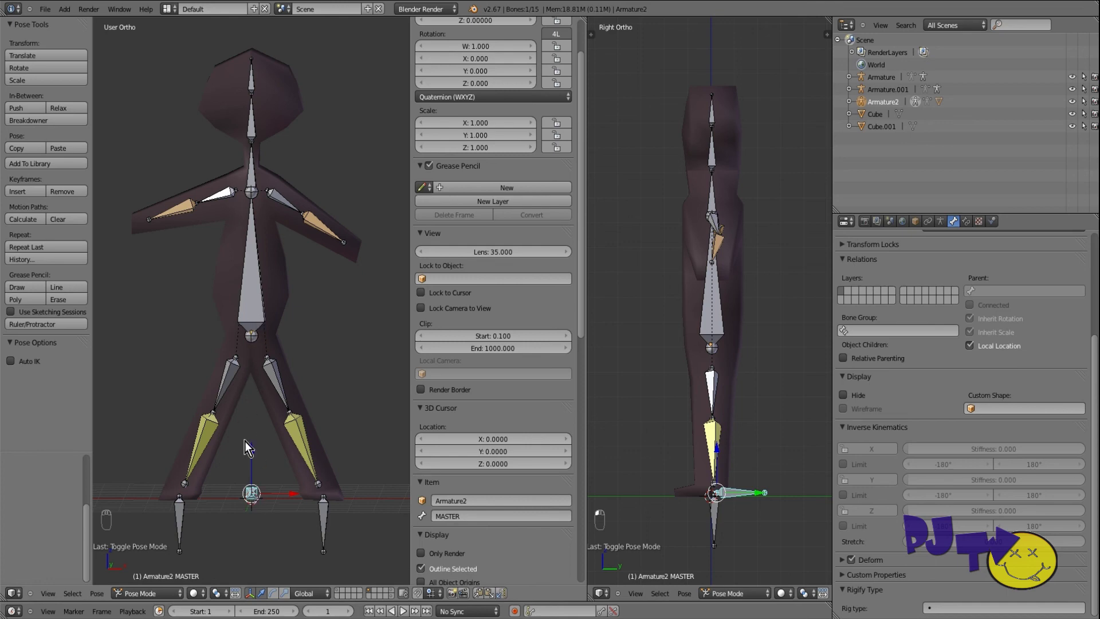
left_click(148, 593)
left_click(138, 553)
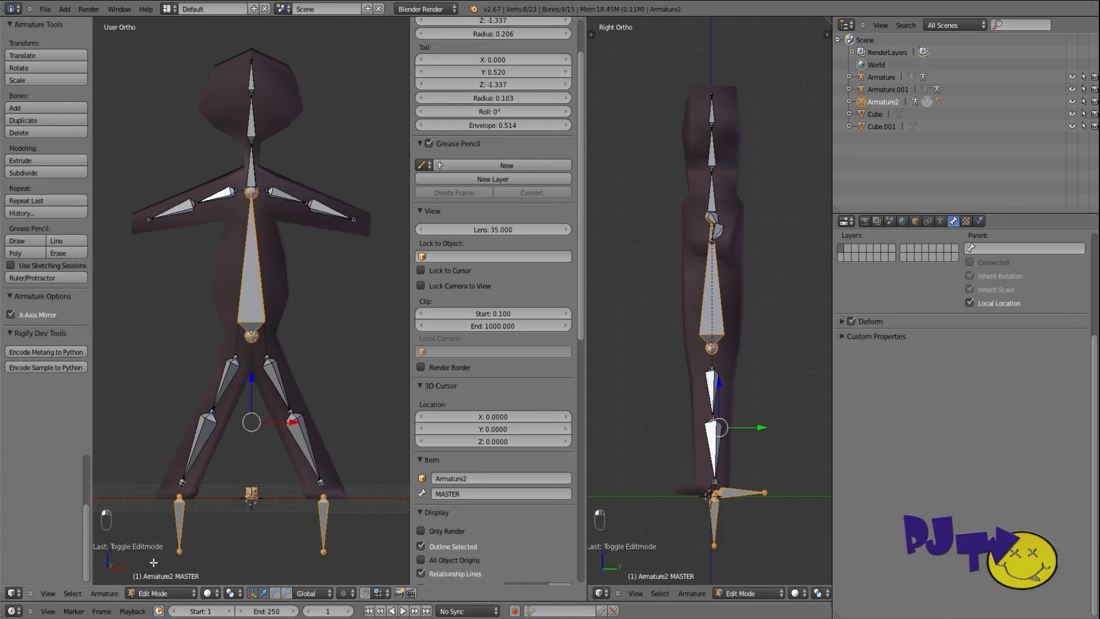
Parent the IK LEG R, IK LEG L and torso bones to the MASTER bone using Keep Offset.
right_click(181, 515)
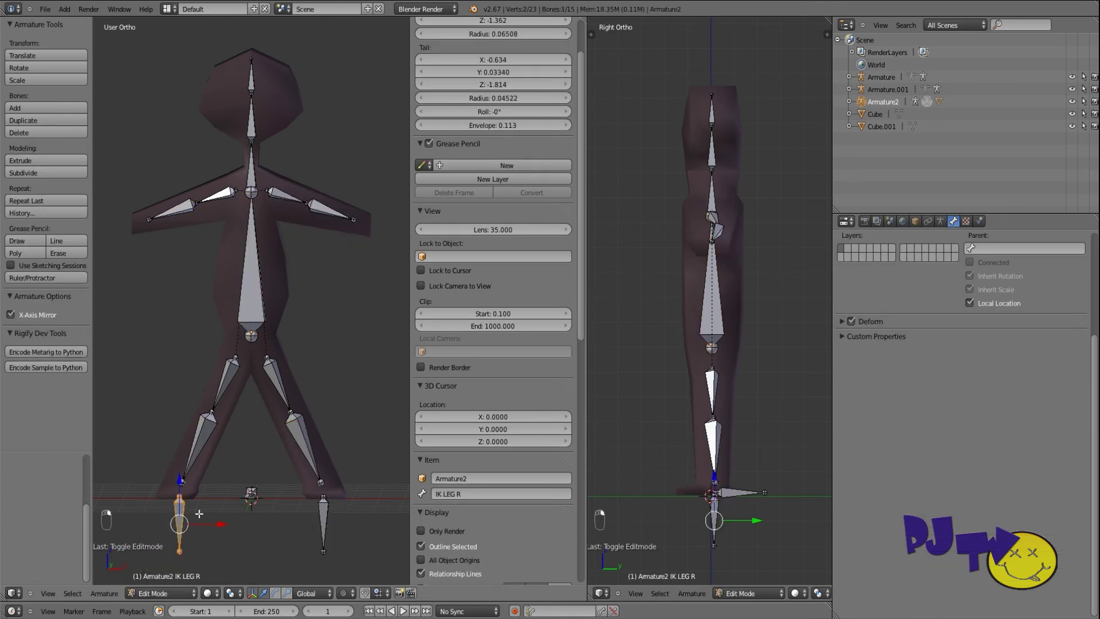
right_click(321, 511, "shift")
right_click(258, 308, "shift")
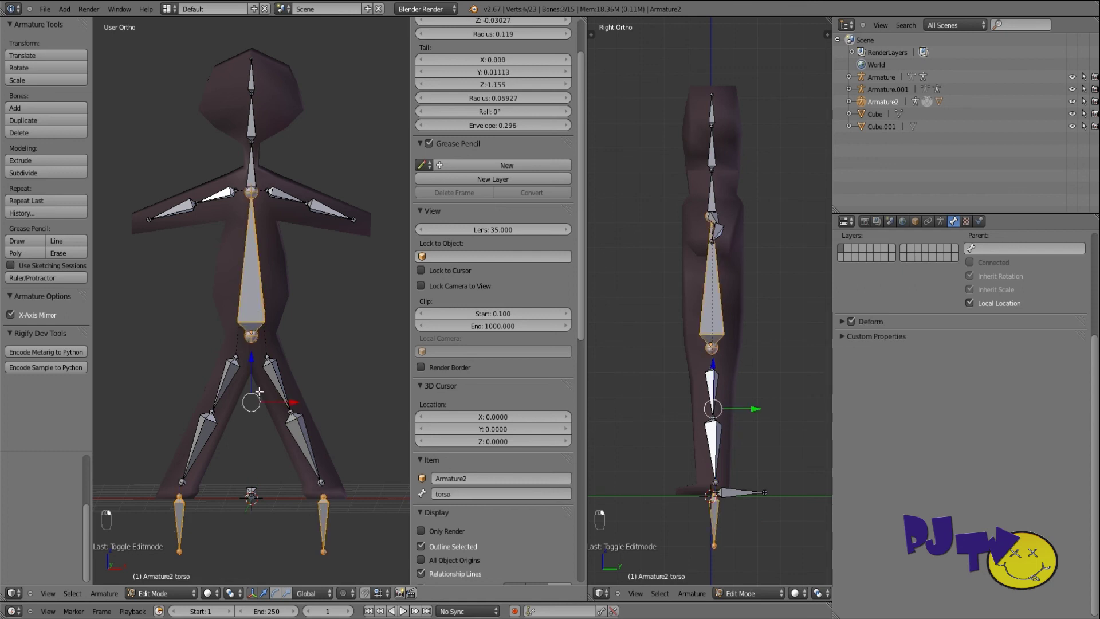
right_click(250, 493, "shift")
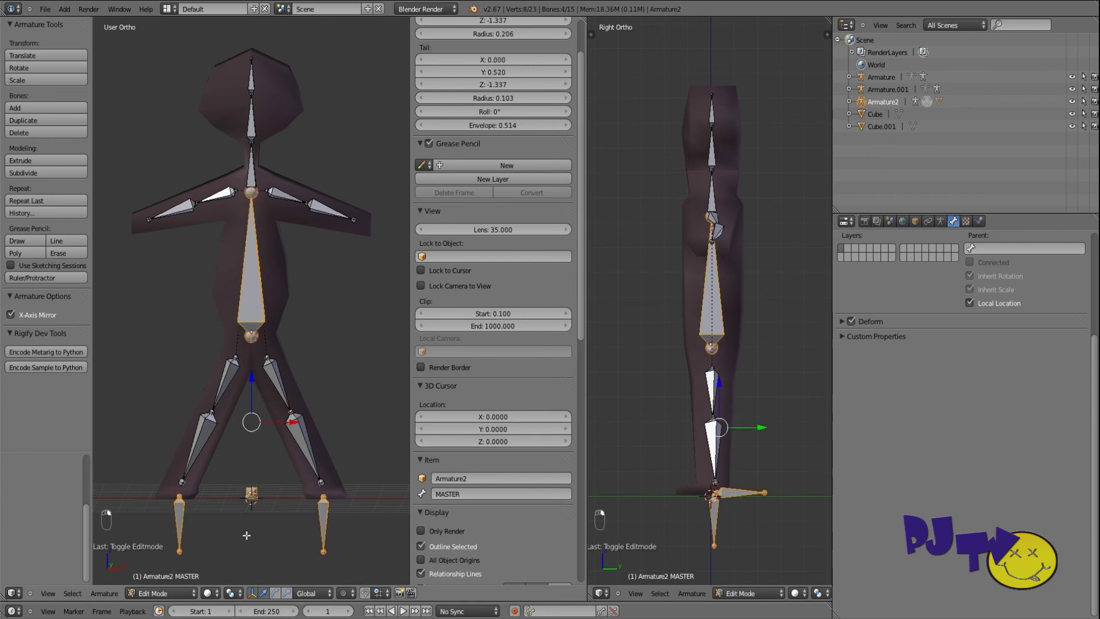
left_click(106, 593)
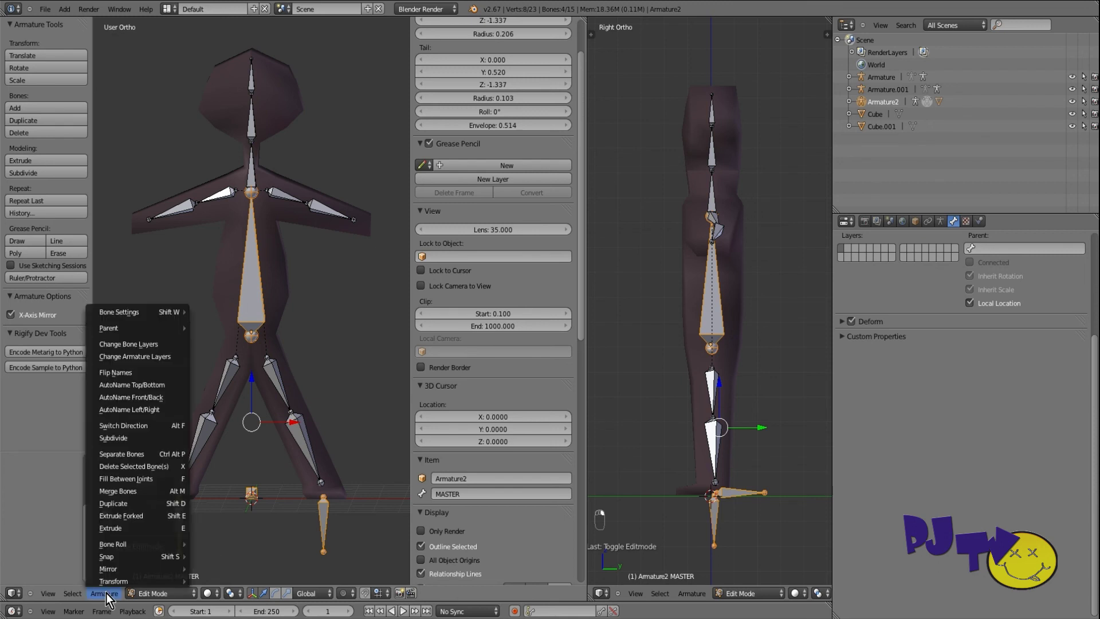
mouse_move(163, 332)
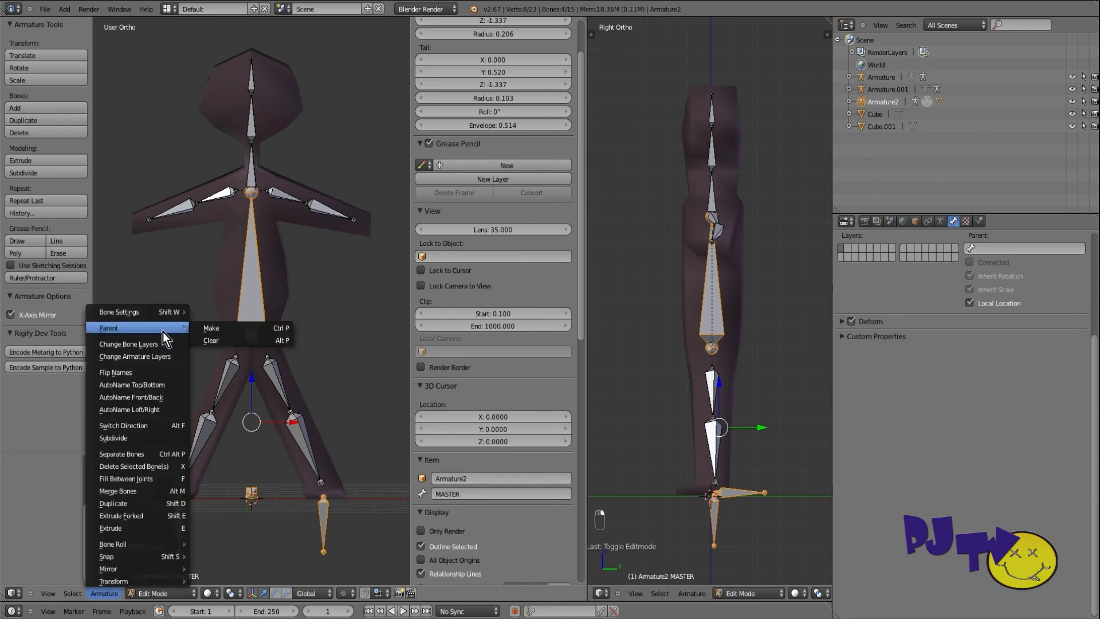
left_click(223, 333)
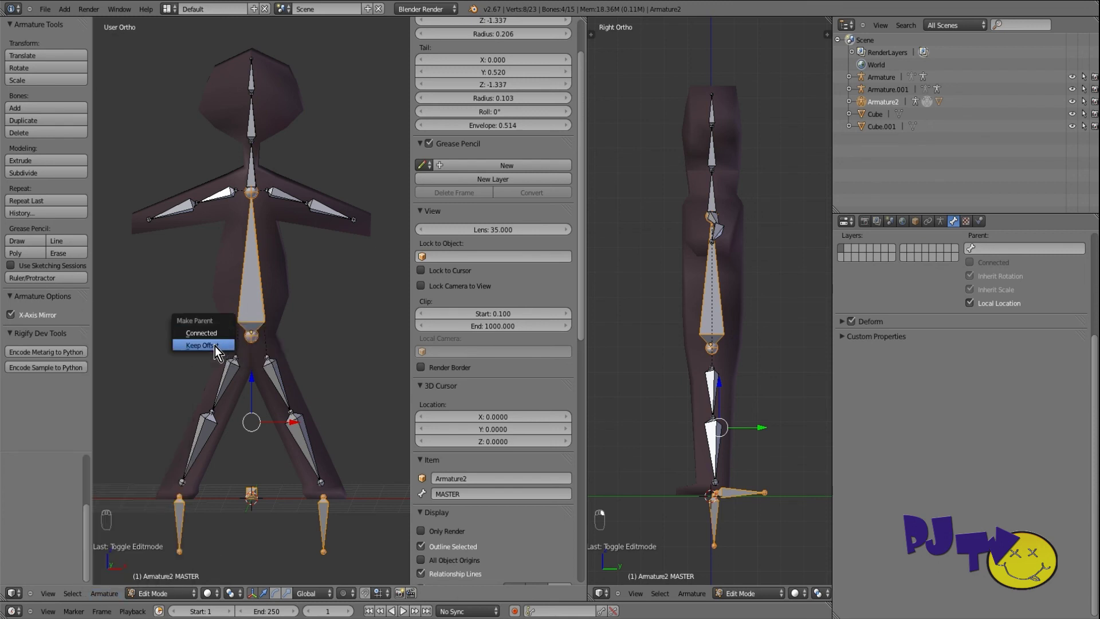
left_click(215, 346)
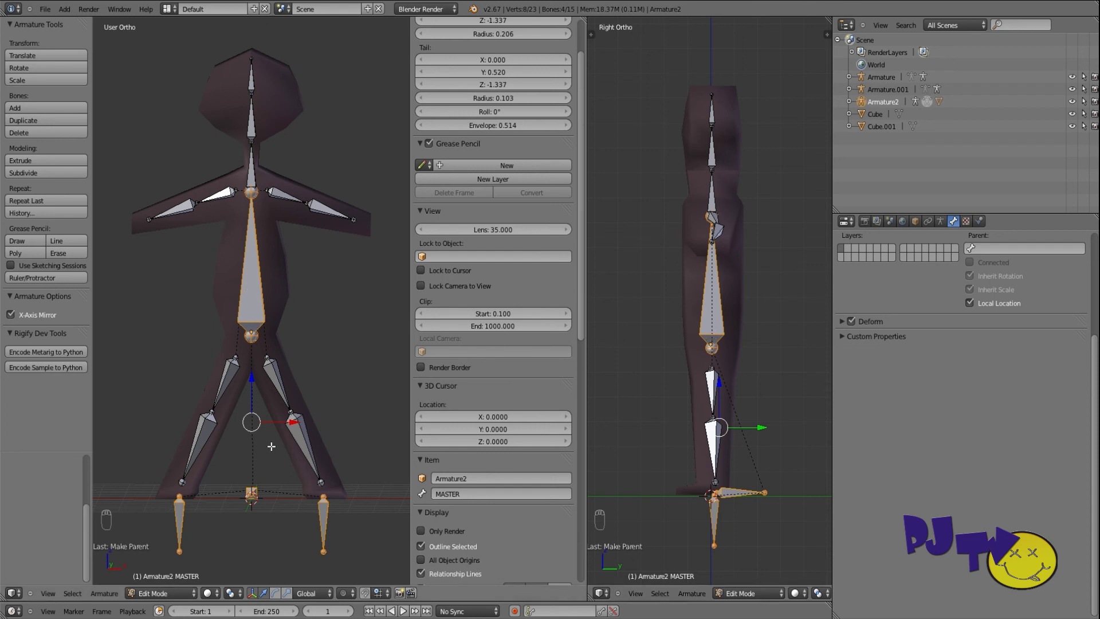
Switch the armature to Pose Mode, test moving the MASTER bone freely in the side view, and undo the move.
left_click(165, 593)
left_click(157, 555)
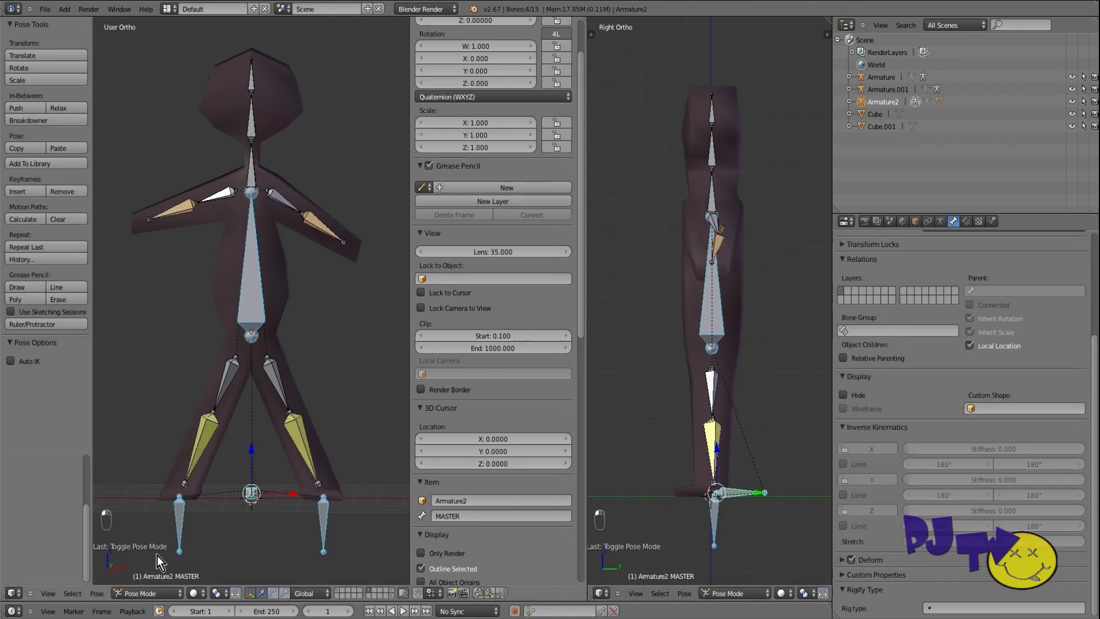
right_click(751, 496)
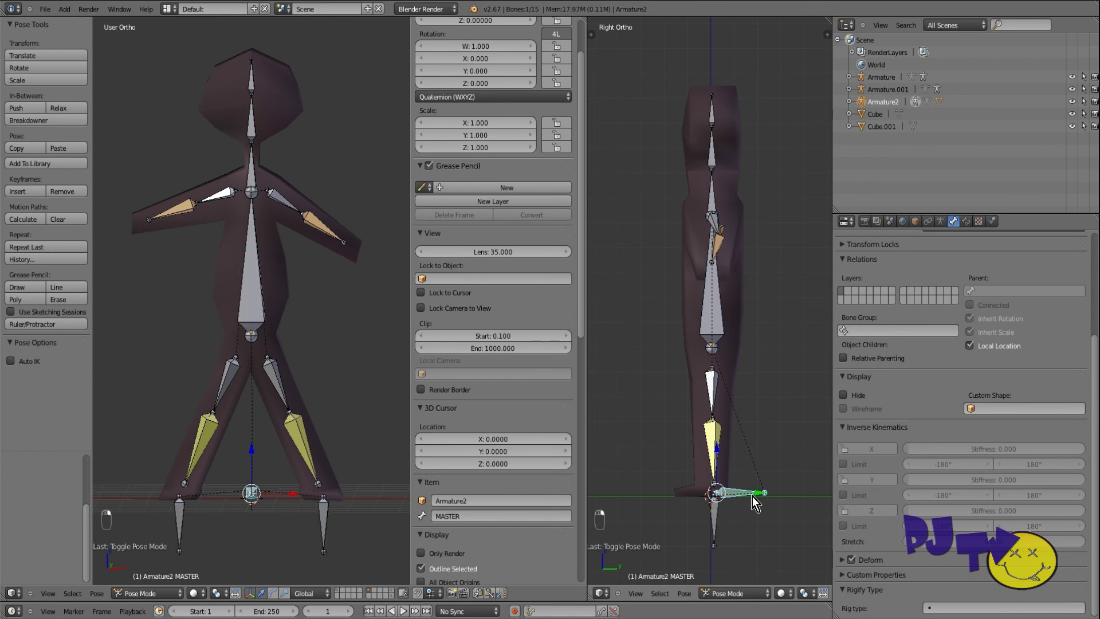
key("g")
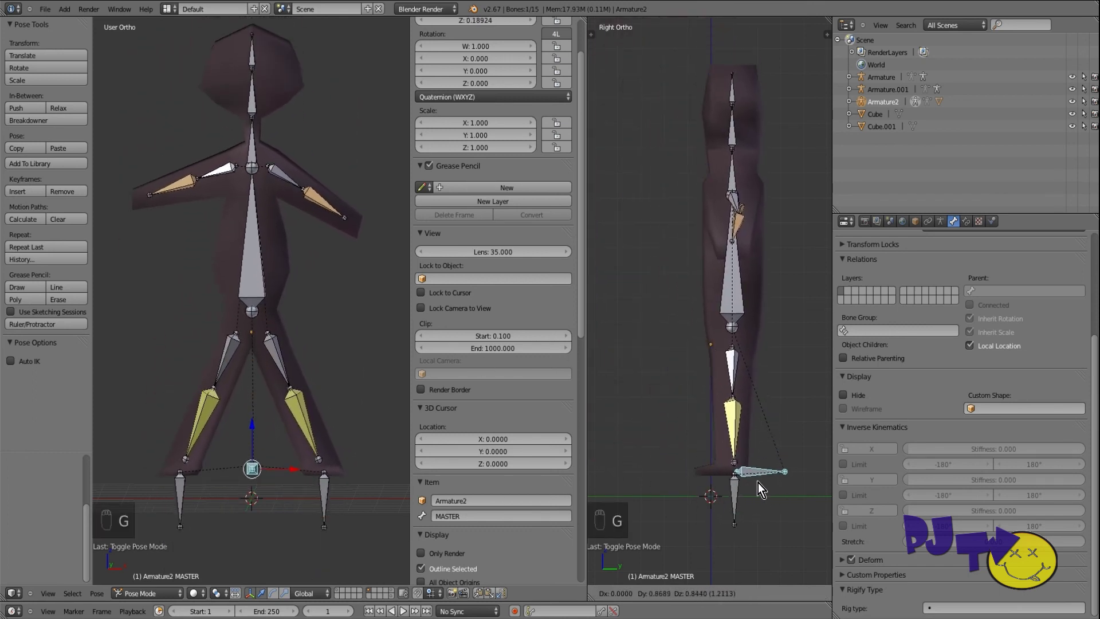
left_click(702, 469)
key("ctrl+z")
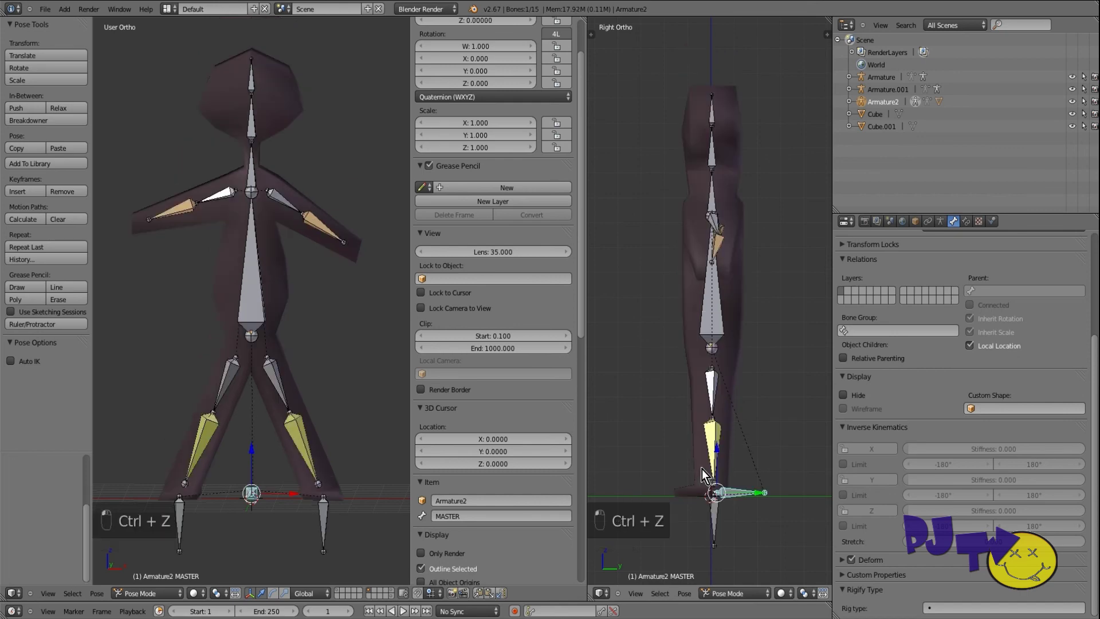
Select every bone of the armature and clear all pose transforms.
key("a")
key("a")
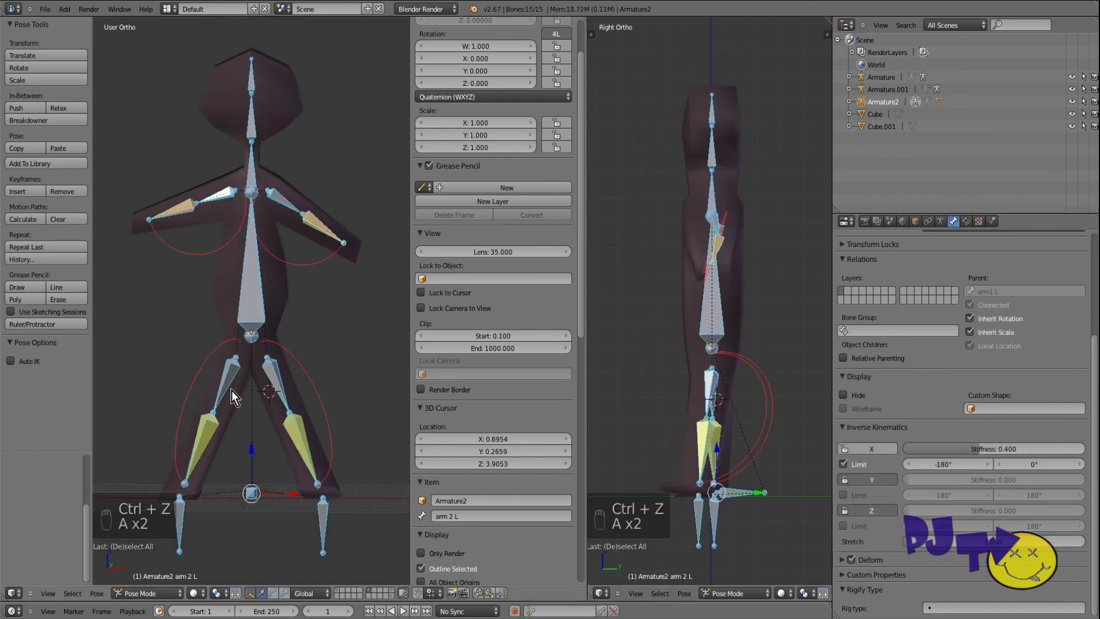
left_click(97, 593)
mouse_move(129, 522)
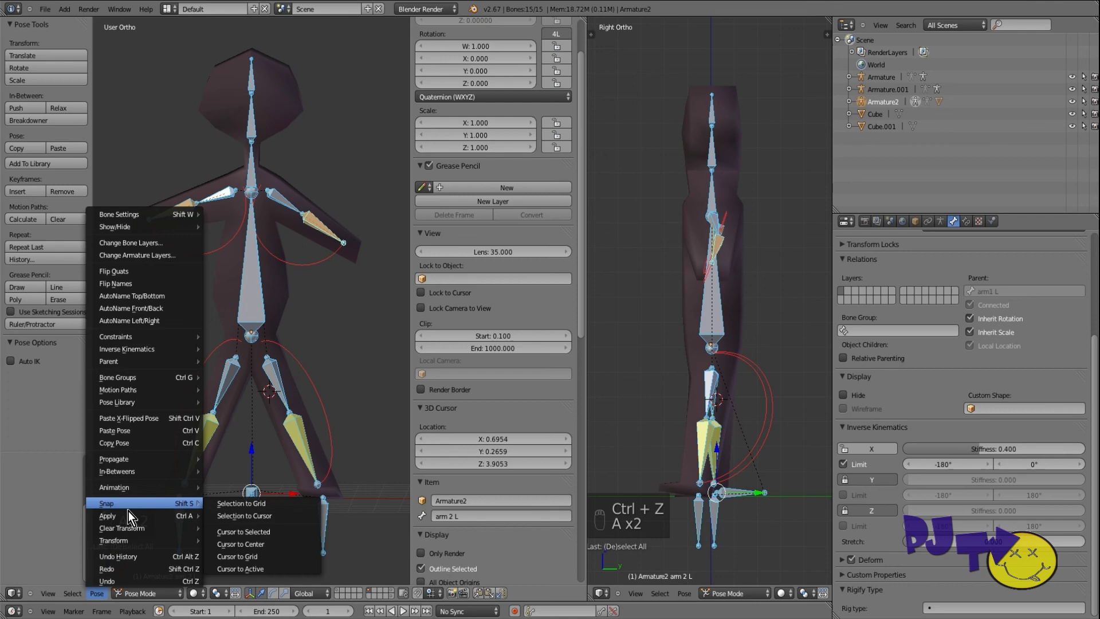
mouse_move(168, 528)
left_click(242, 530)
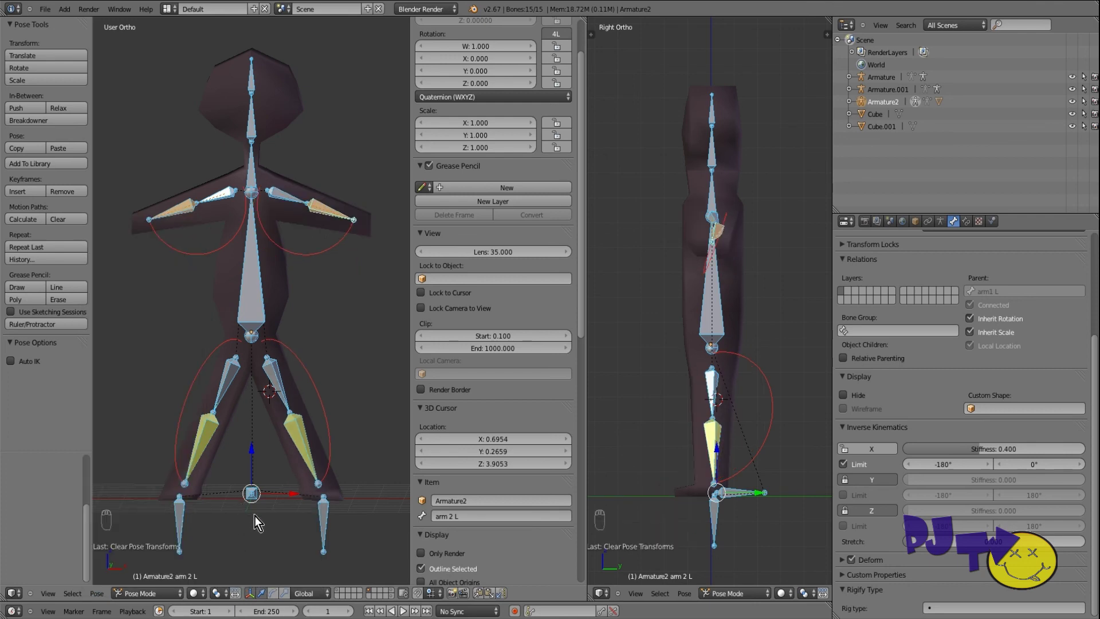
Test the whole rig by moving the MASTER bone up and down along the Z axis, ending close to ground level.
right_click(323, 518)
right_click(254, 495)
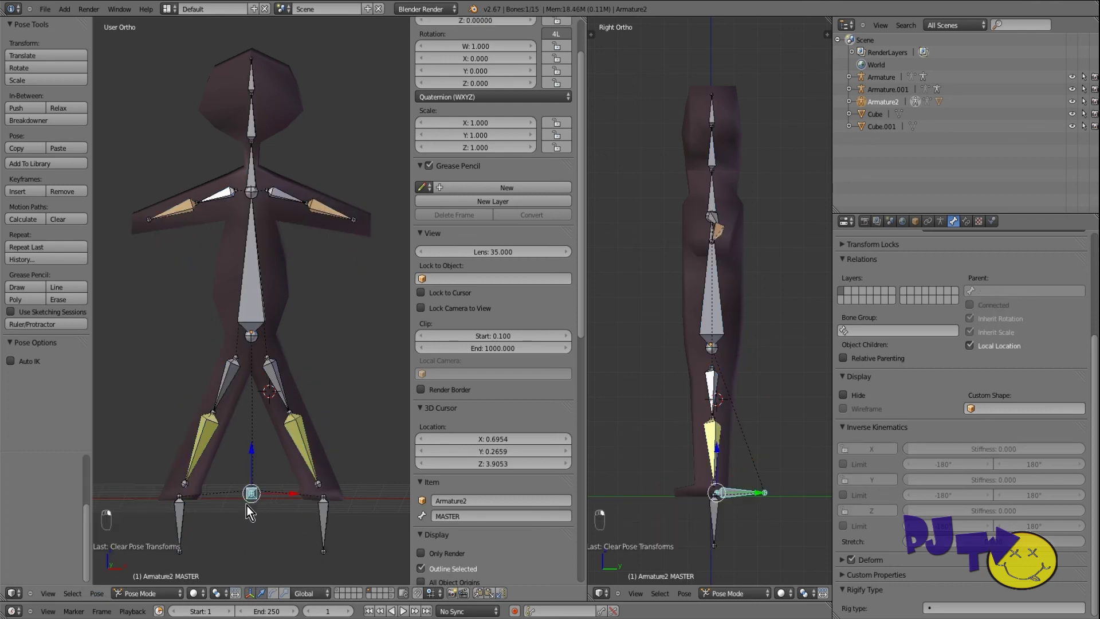
key("g")
key("z")
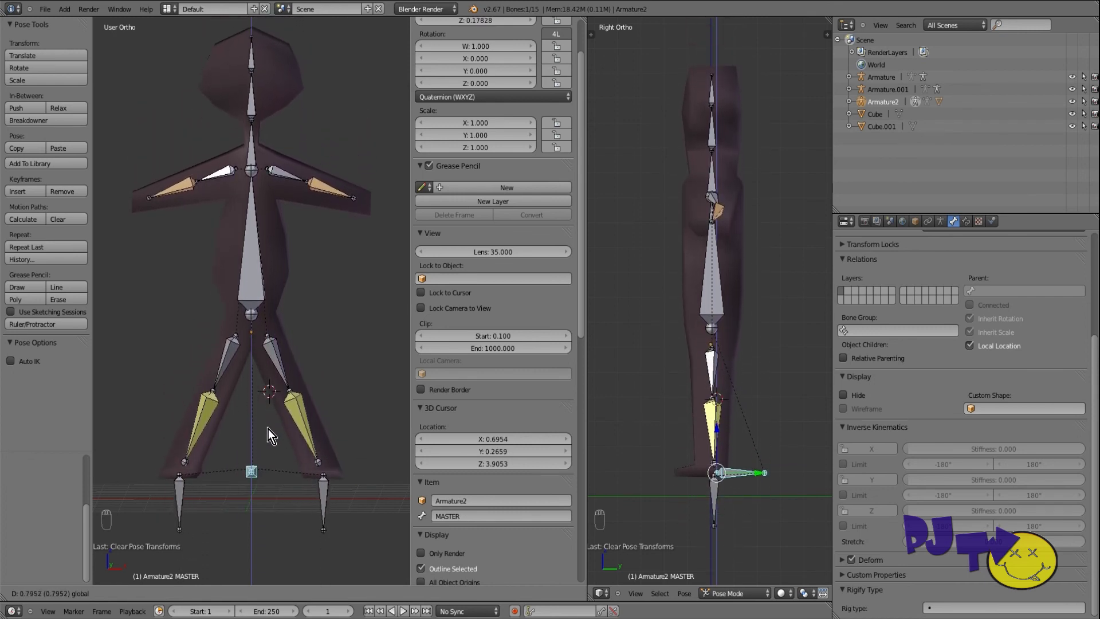
left_click(273, 451)
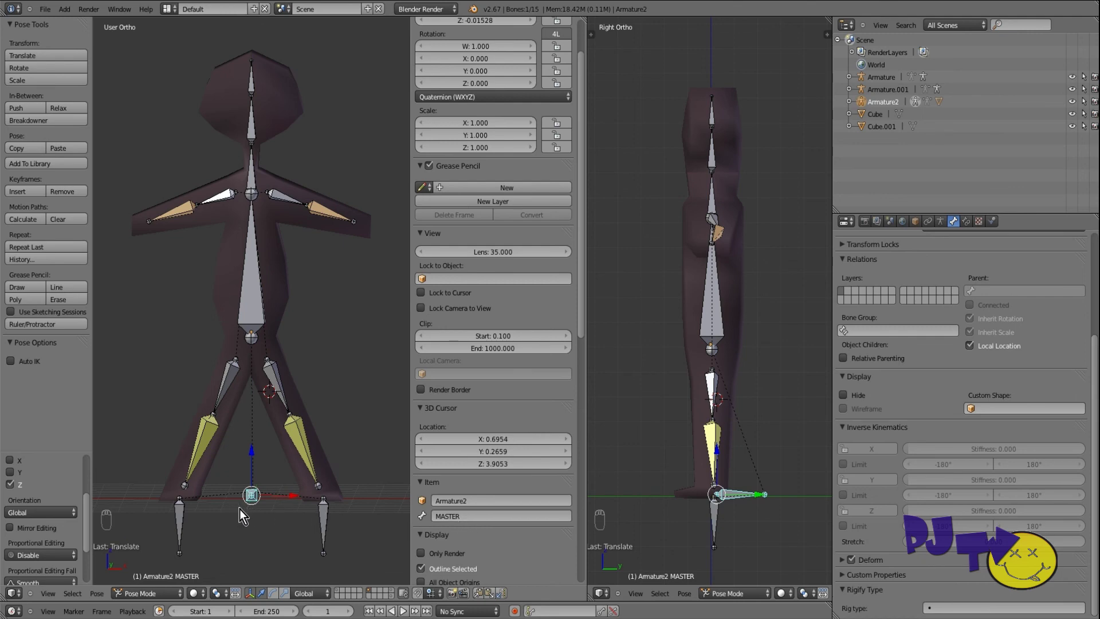
Move the IK LEG L bone slightly downward along the Z axis.
right_click(322, 510)
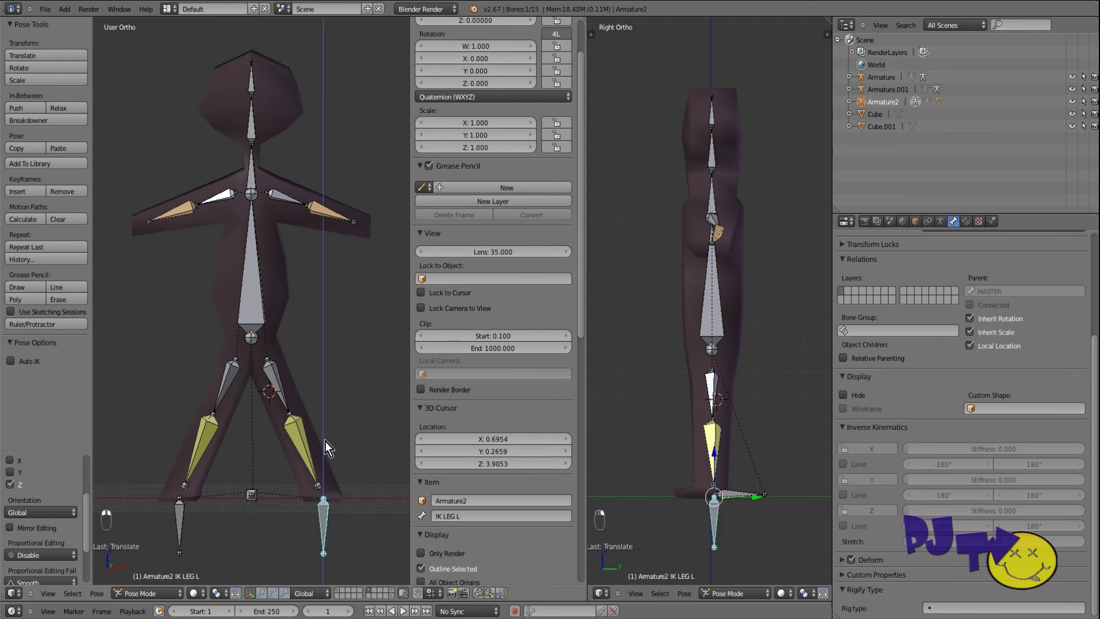
key("g")
key("z")
left_click(321, 477)
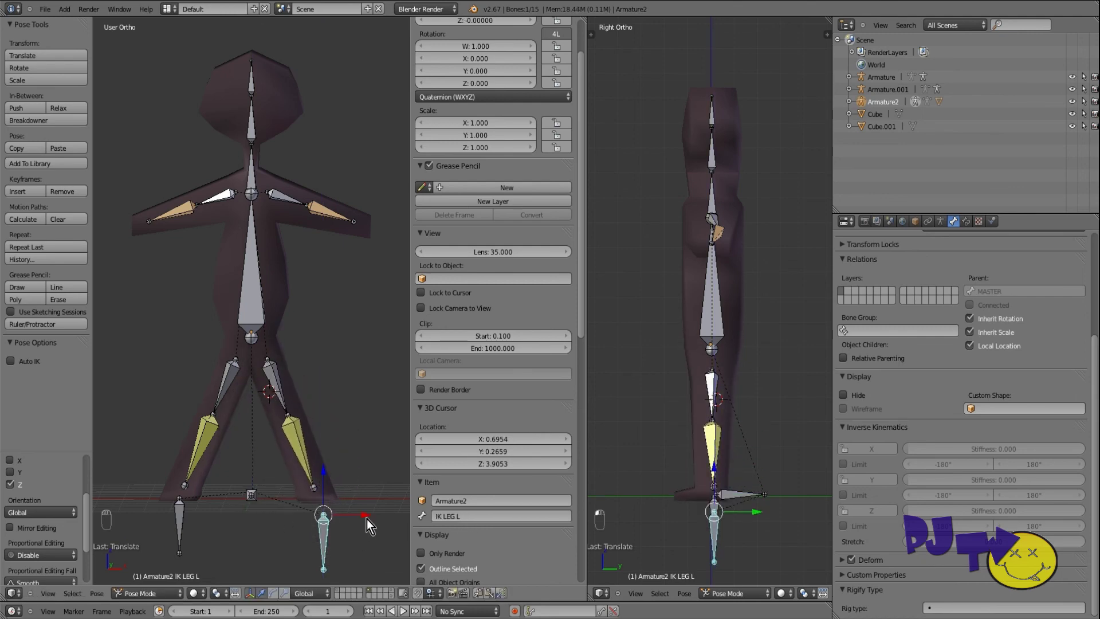
Try moving the IK LEG L bone inward along the X axis, and undo the move.
key("g")
key("x")
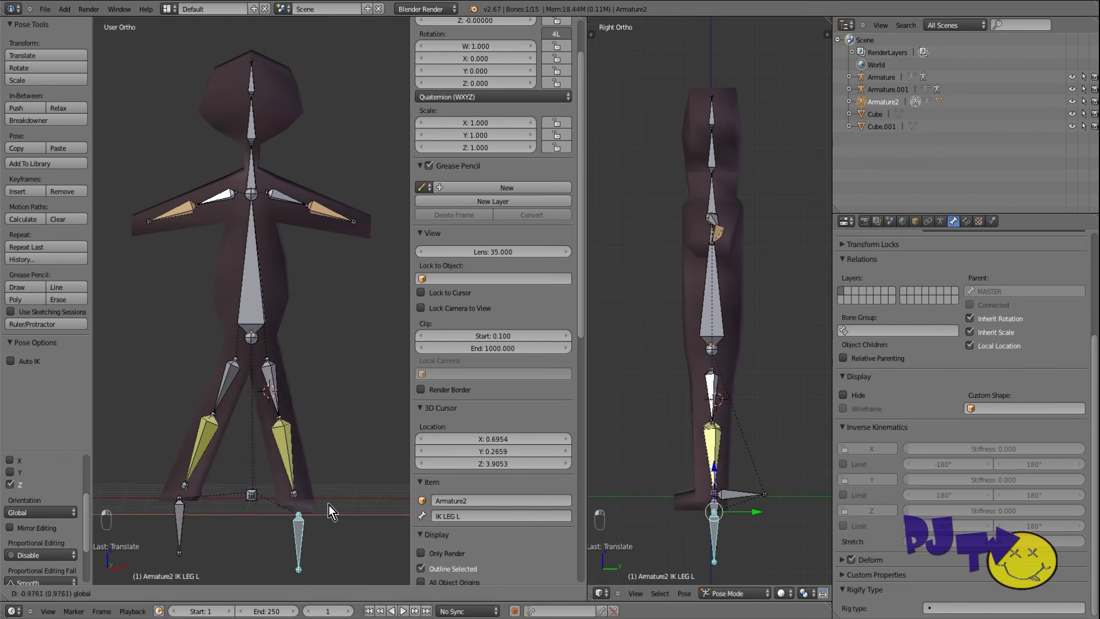
left_click(314, 514)
key("ctrl+z")
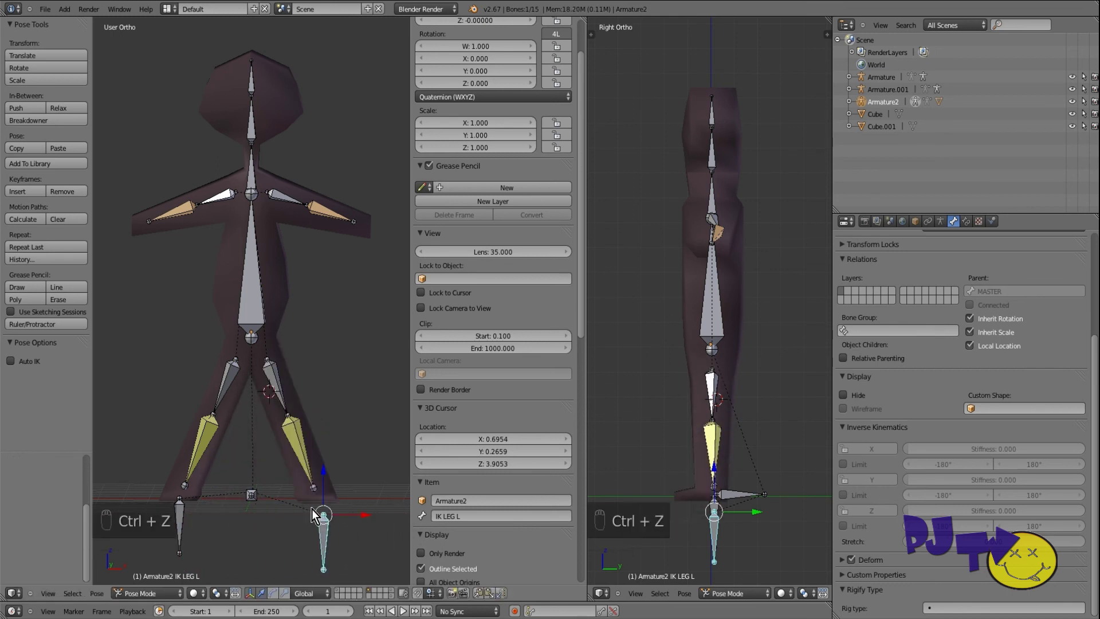
Test the arm 2 L bone with a slight move along the Z axis, and try rotating the head 1 bone, undoing each head rotation.
right_click_drag(319, 204, 318, 142)
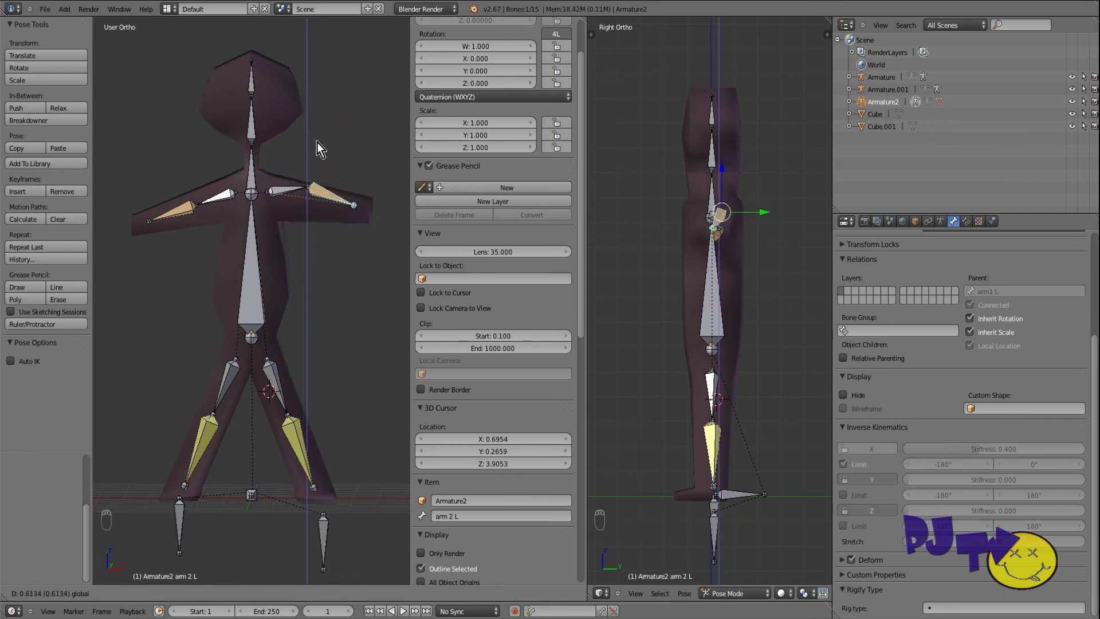
right_click(250, 122)
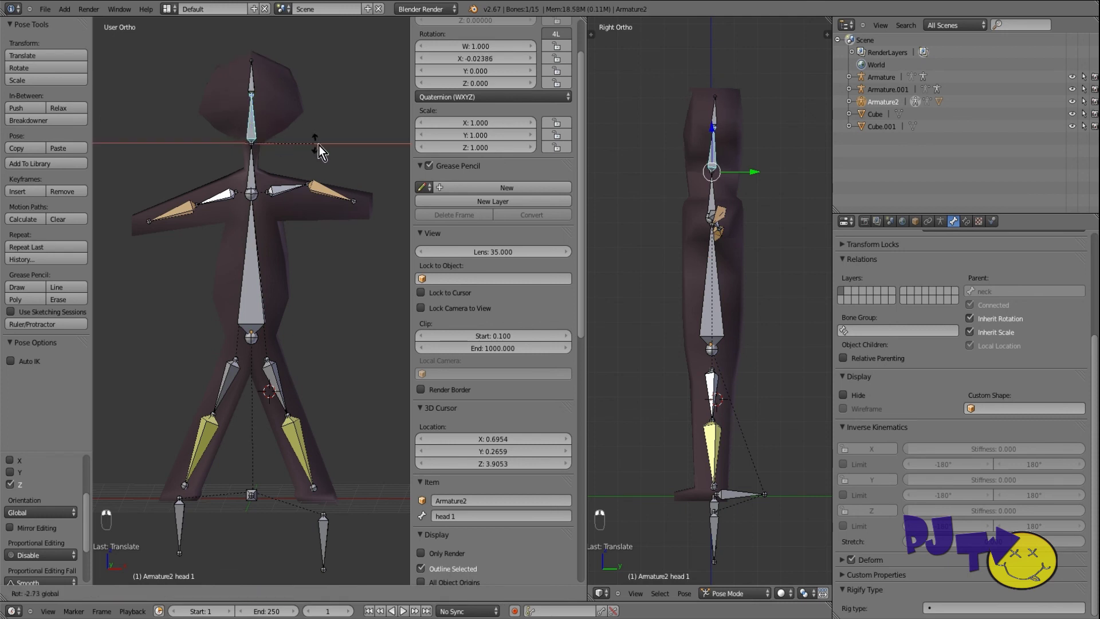
key("ctrl+z")
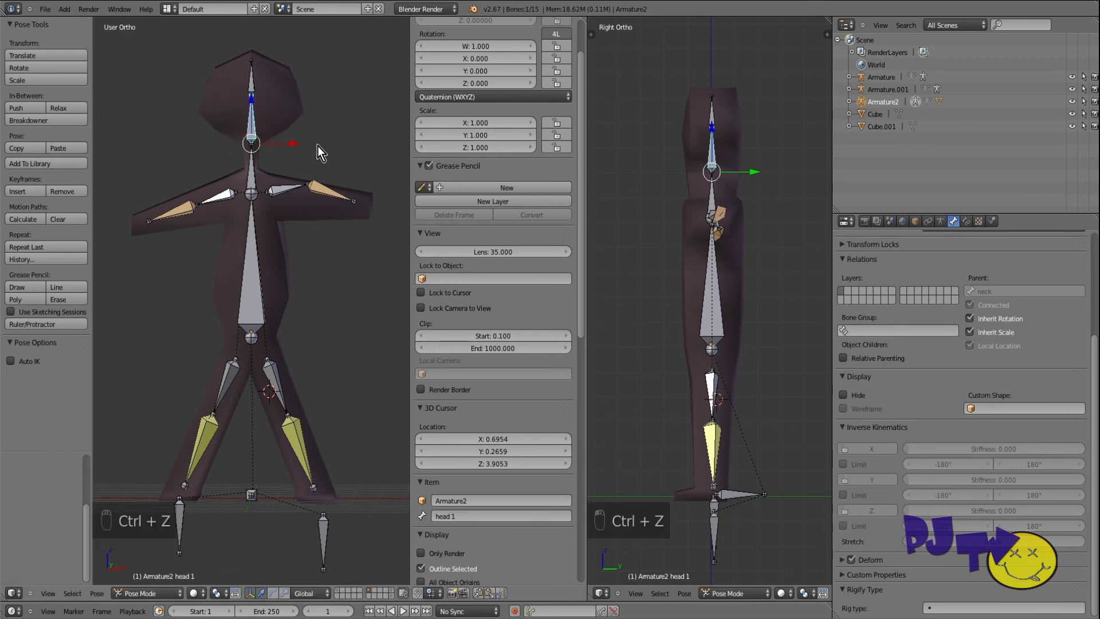
key("g")
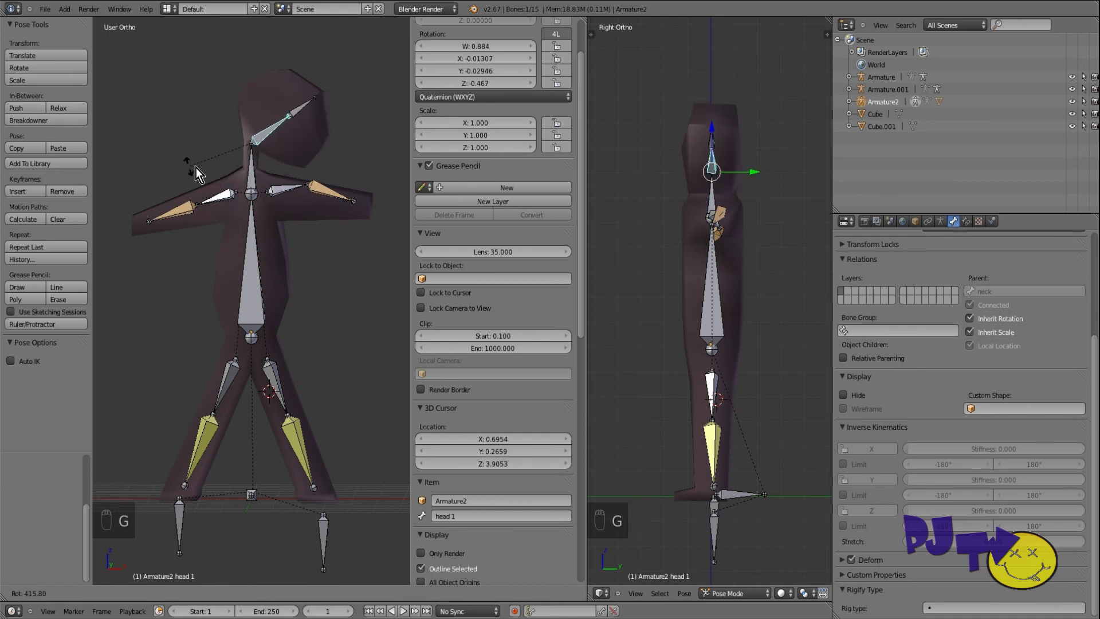
right_click(218, 166)
key("ctrl+z")
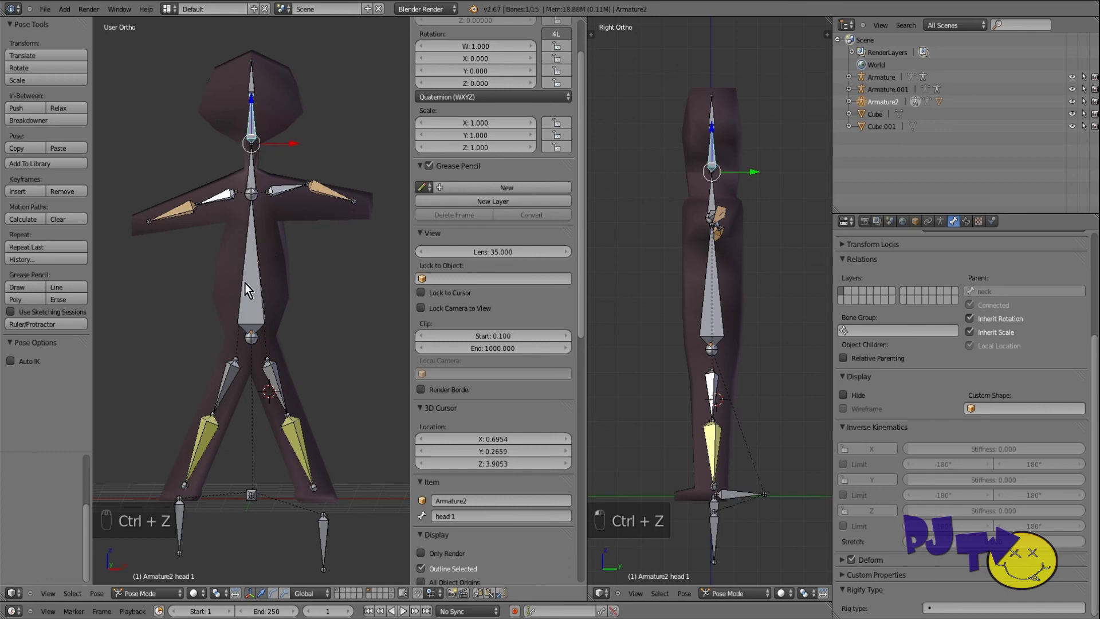
Select all bones of the armature with the torso bone active, and clear all of their pose transforms.
right_click(253, 324)
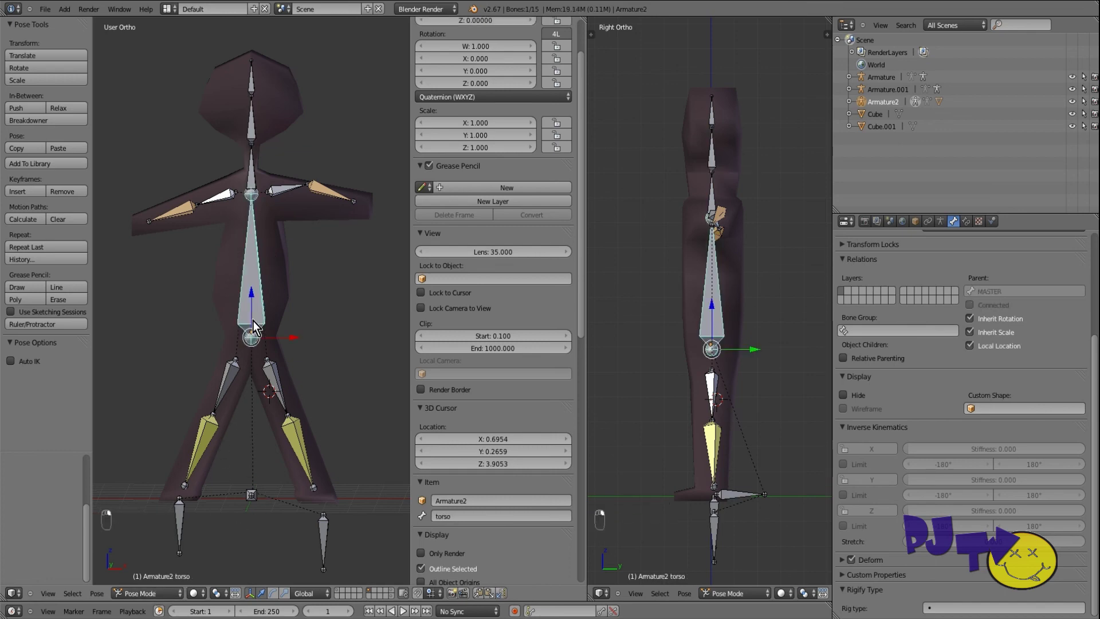
key("a")
key("a")
key("a")
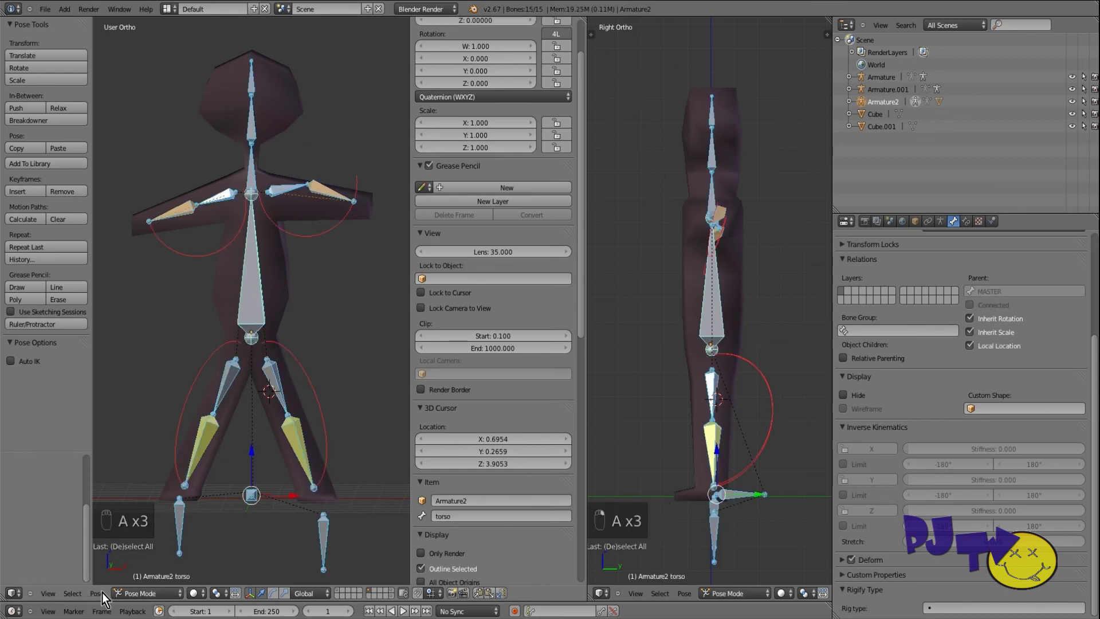
left_click(97, 593)
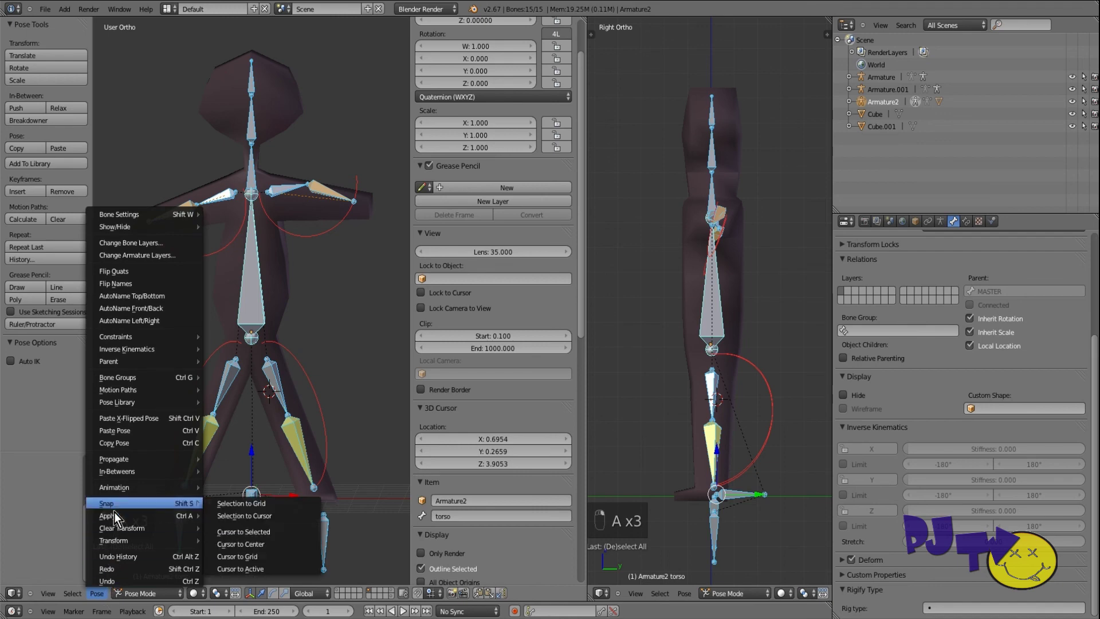
left_click(224, 527)
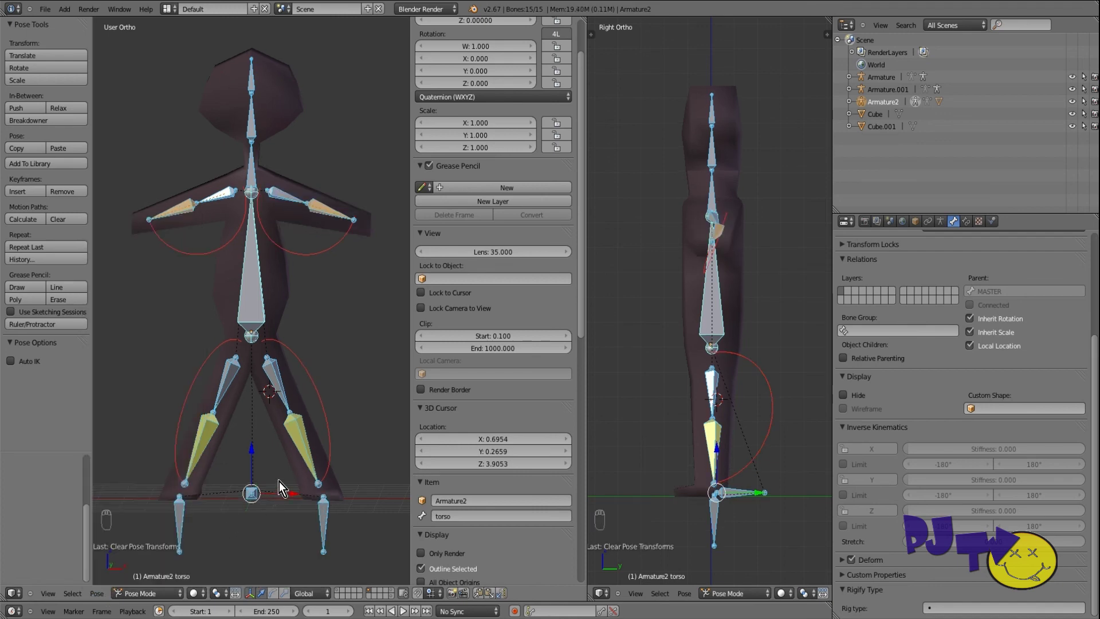